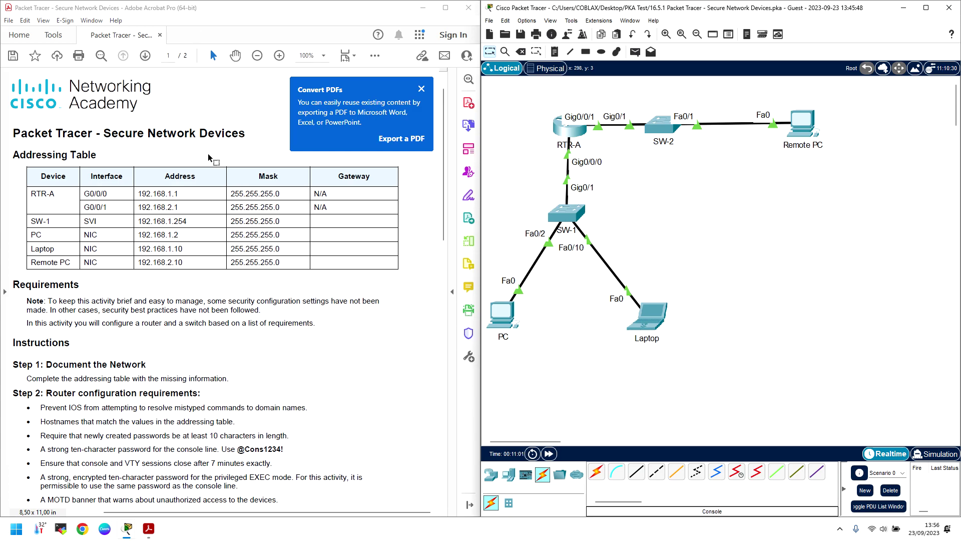
Step: Dismiss the Convert PDFs offer and scroll down through Step 2 onto page 2's switch requirements
left_click(421, 88)
scroll(159, 286, "down", 5)
scroll(148, 239, "up", 4)
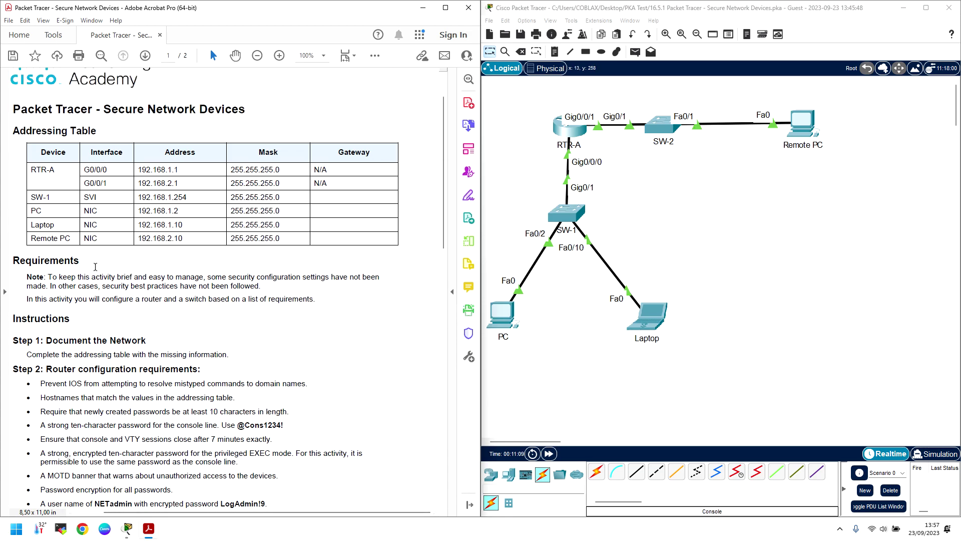
scroll(117, 379, "down", 4)
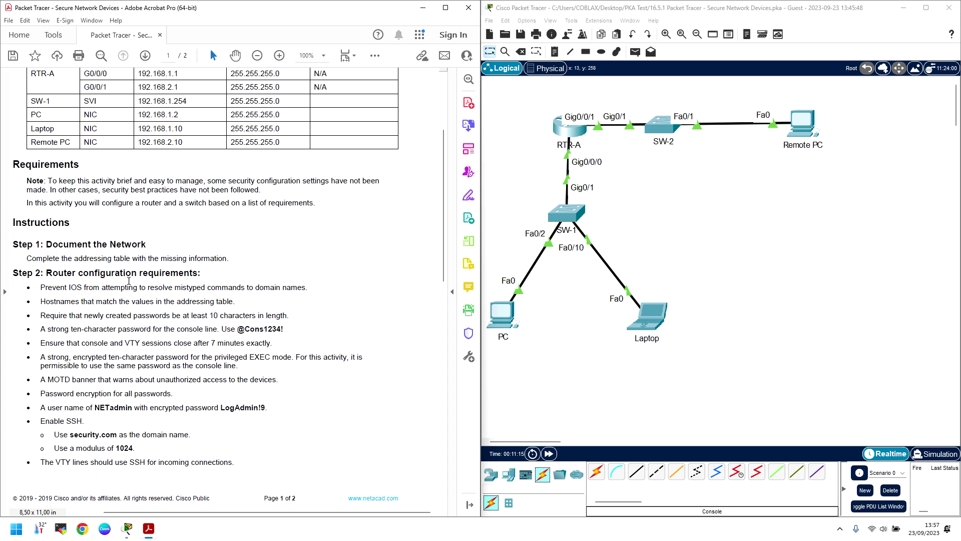
scroll(133, 418, "down", 11)
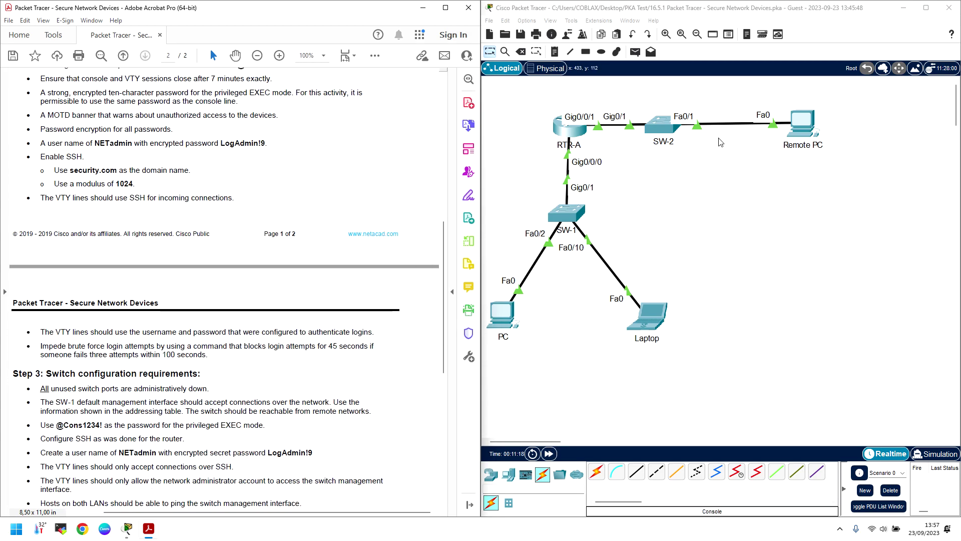
mouse_move(145, 534)
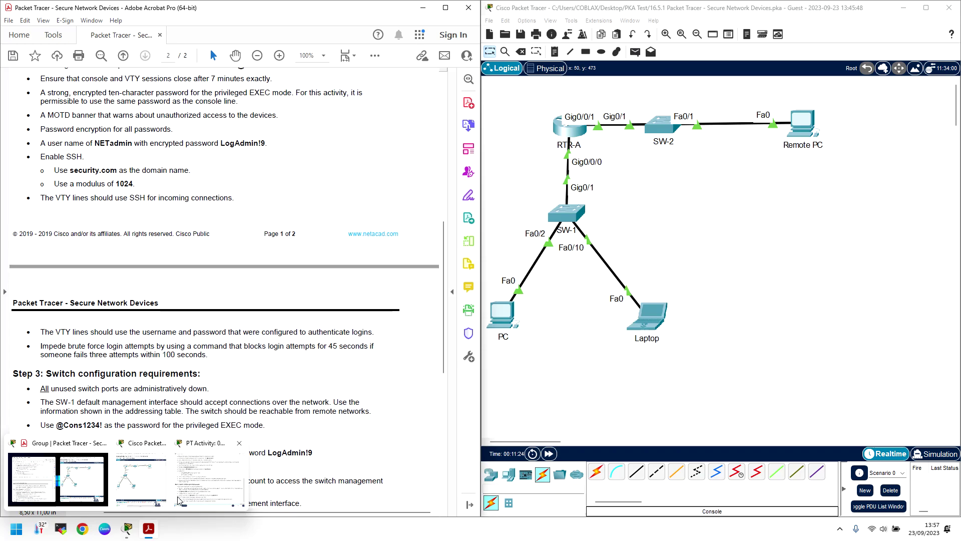
left_click(179, 499)
left_click_drag(519, 57, 498, 56)
left_click_drag(358, 163, 380, 162)
left_click_drag(340, 119, 365, 120)
scroll(345, 204, "up", 4)
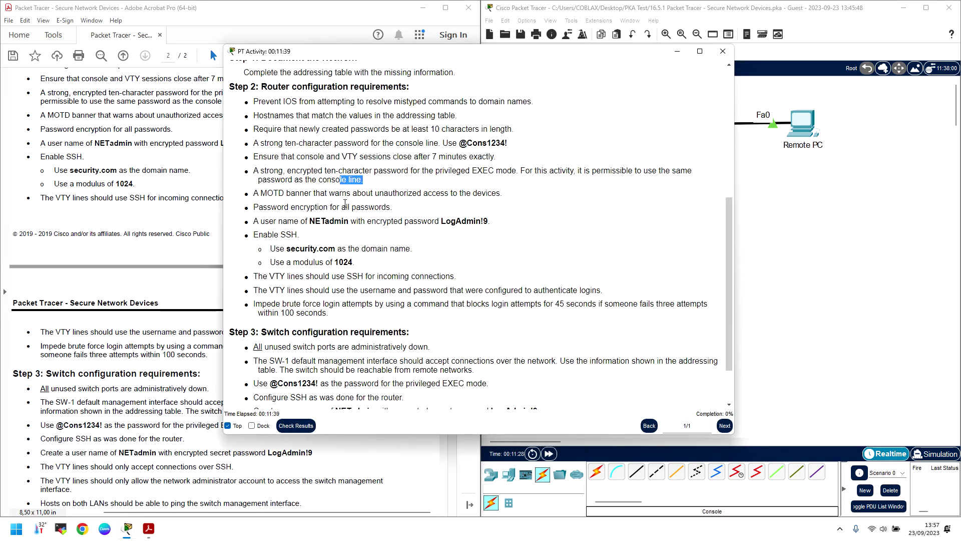
left_click_drag(263, 216, 419, 203)
left_click_drag(279, 161, 460, 189)
left_click(352, 192)
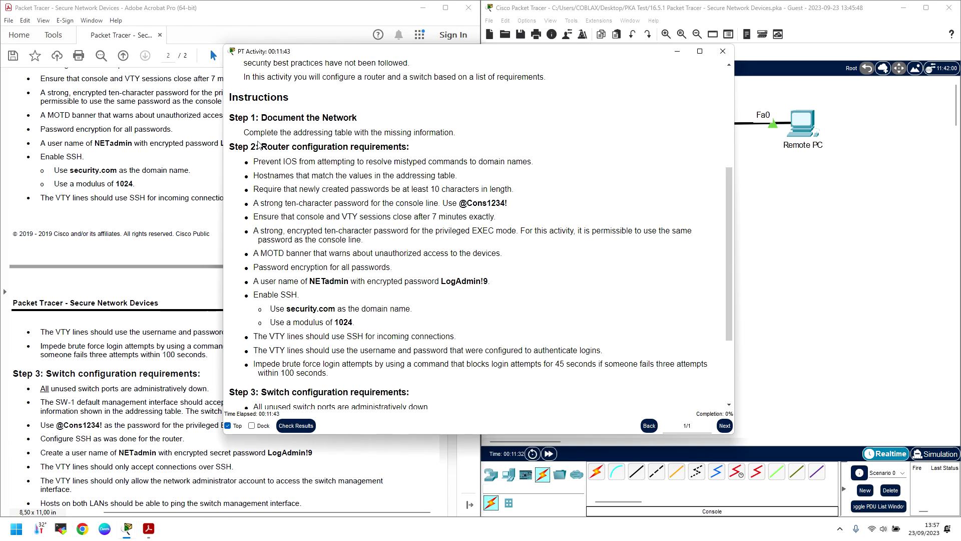
mouse_move(253, 146)
left_mouse_down()
mouse_move(386, 156)
mouse_move(431, 150)
mouse_move(270, 146)
left_mouse_up()
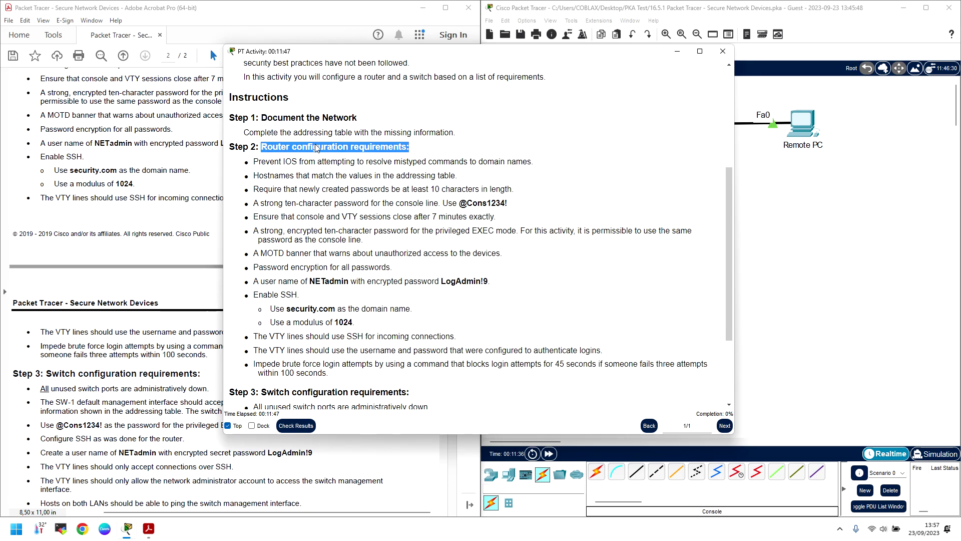
scroll(307, 231, "down", 3)
scroll(296, 284, "down", 1)
left_click_drag(287, 270, 398, 380)
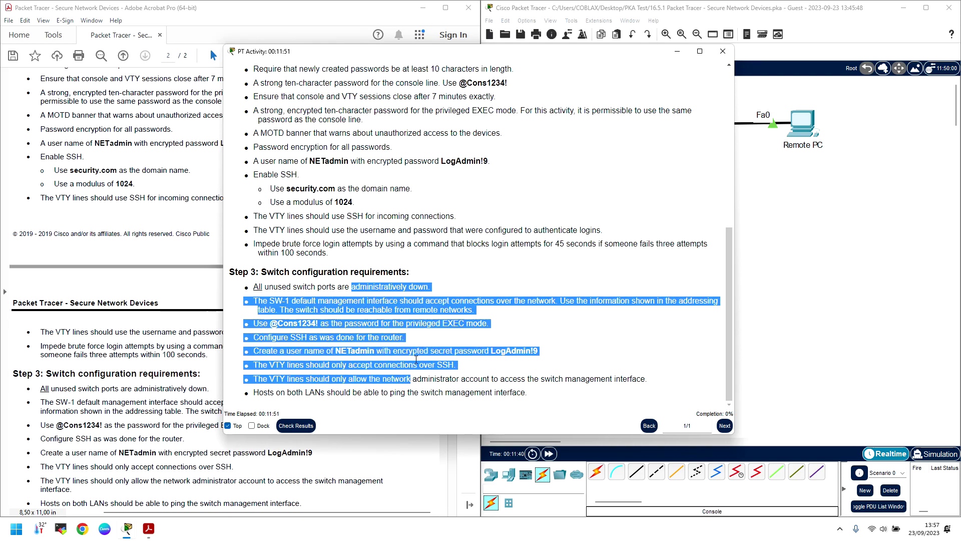
left_click_drag(412, 189, 394, 184)
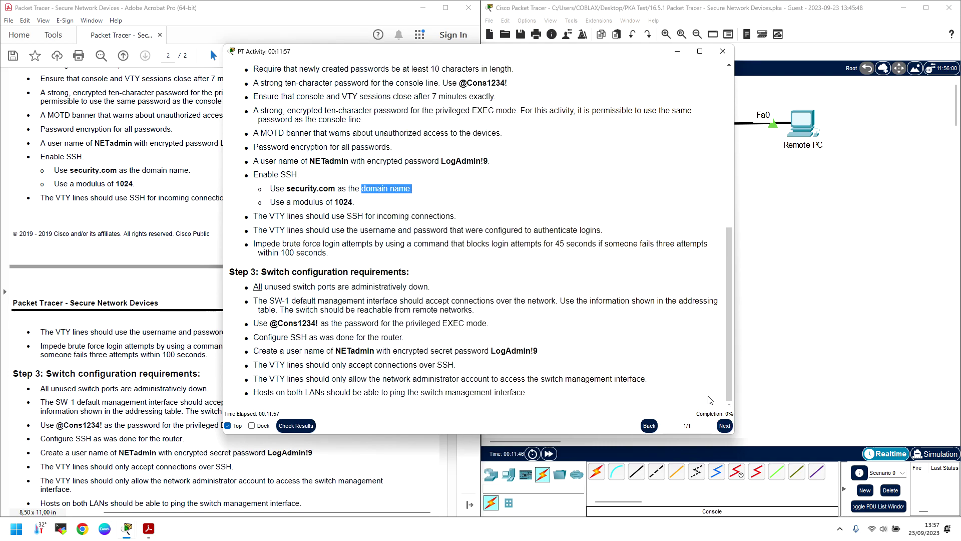
left_click(677, 52)
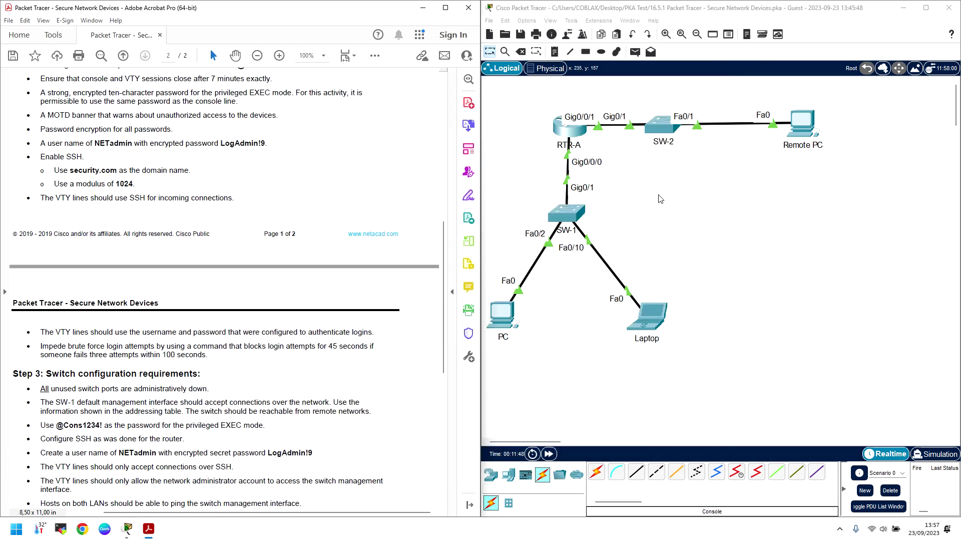
Step: Scroll up to the Addressing Table, switch to Edit PDF mode and collapse the formatting panel
scroll(327, 213, "up", 10)
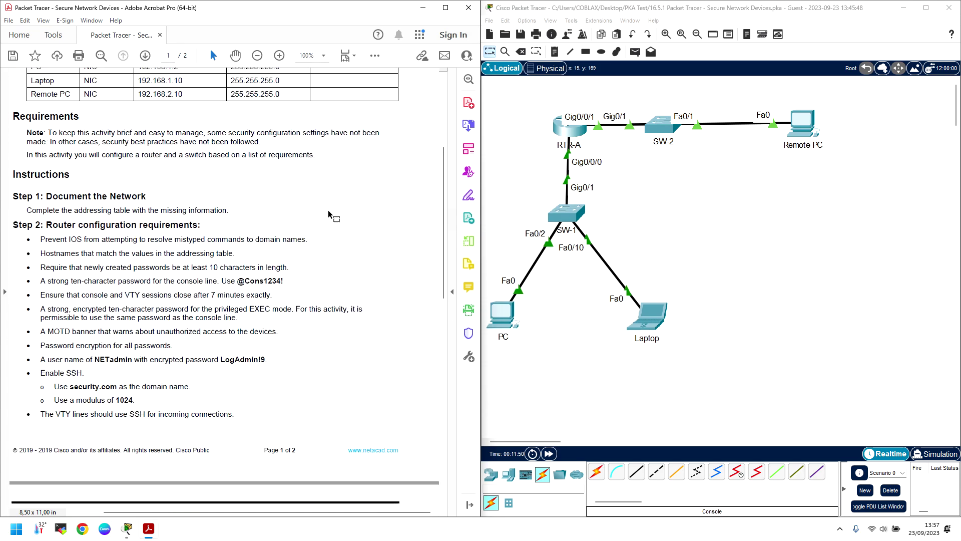
scroll(265, 195, "up", 1)
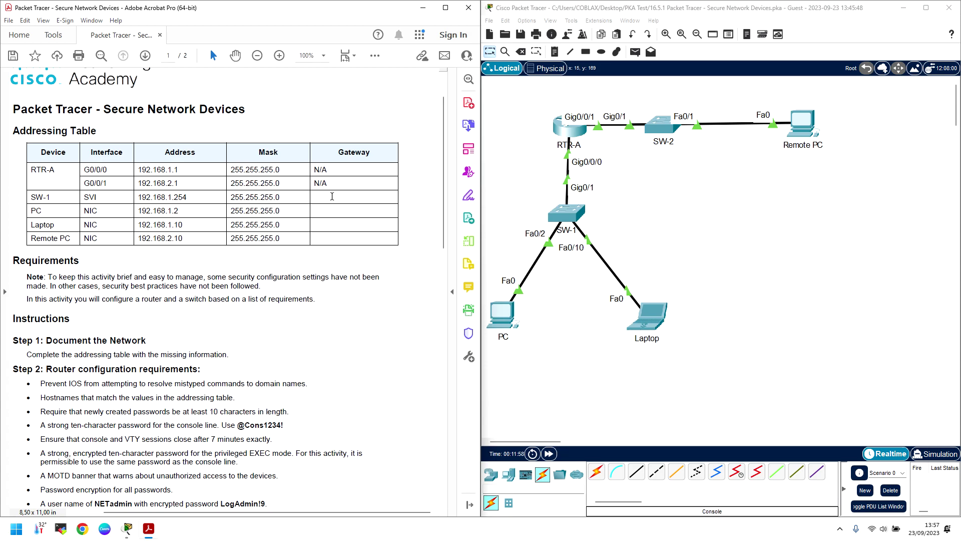
left_click(468, 149)
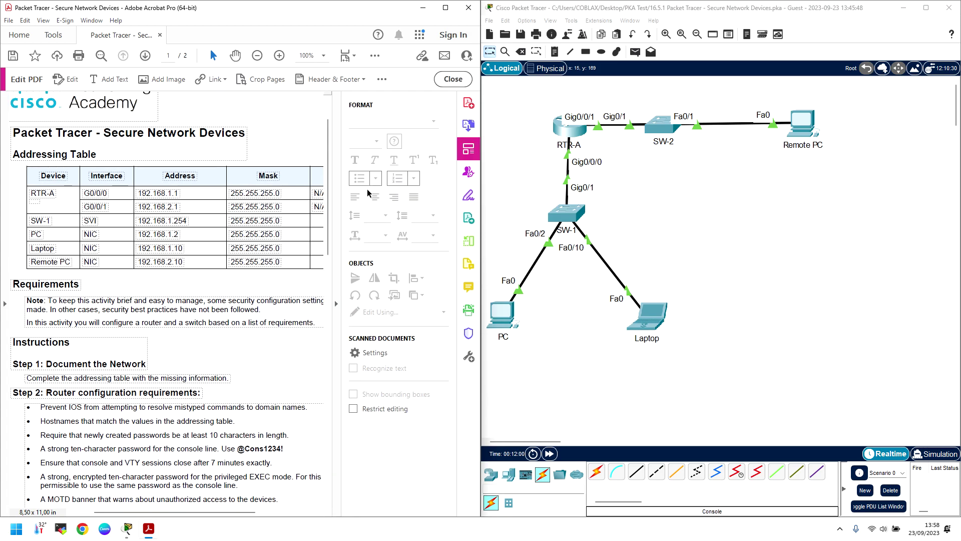
left_click(336, 304)
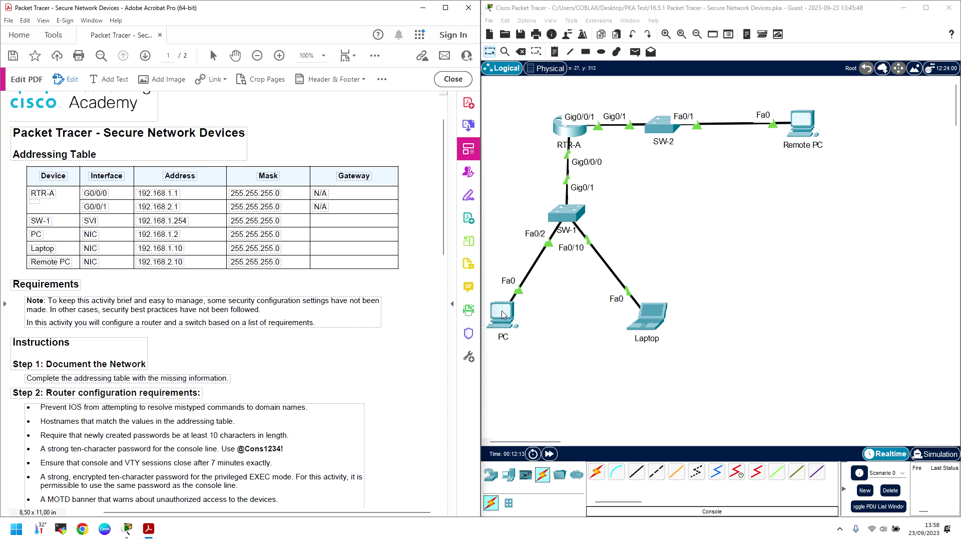
left_click(763, 164)
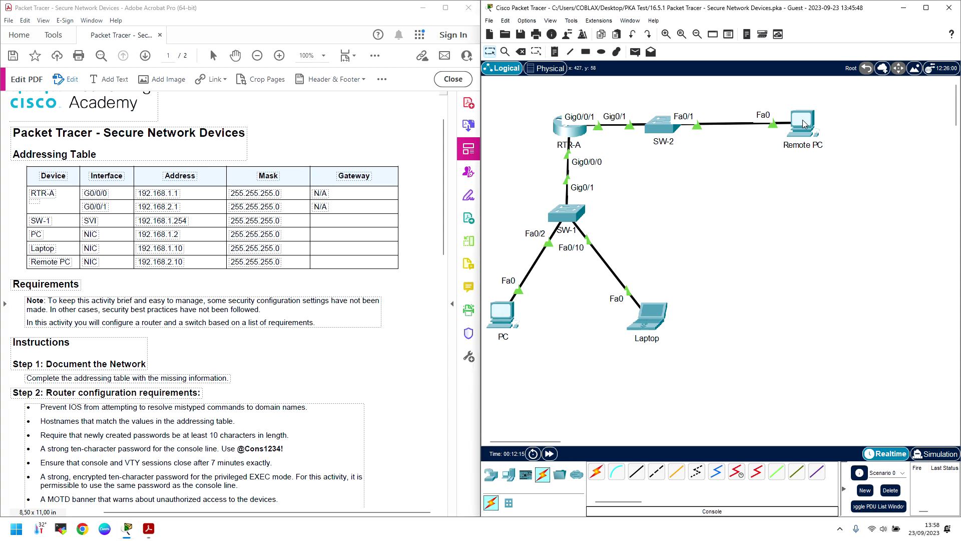
mouse_move(803, 123)
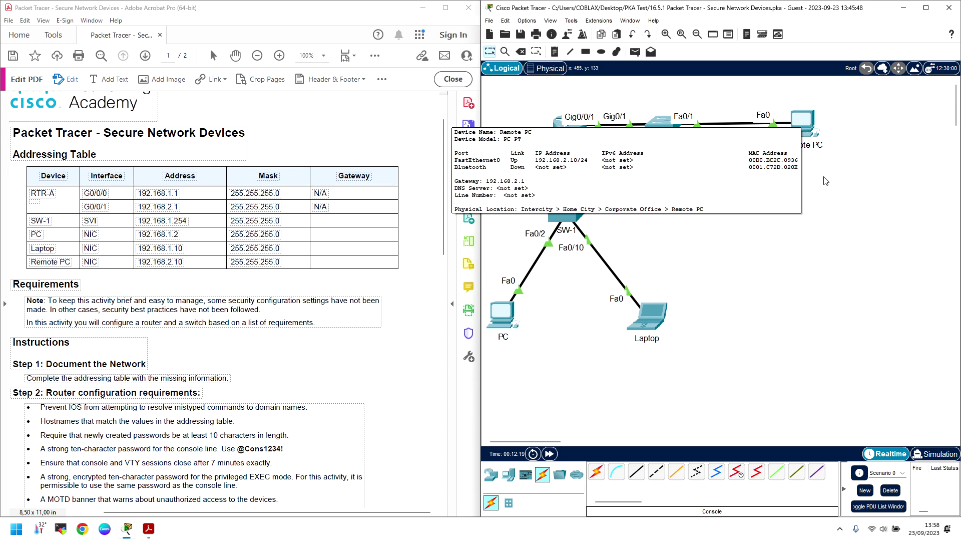
left_click(801, 121)
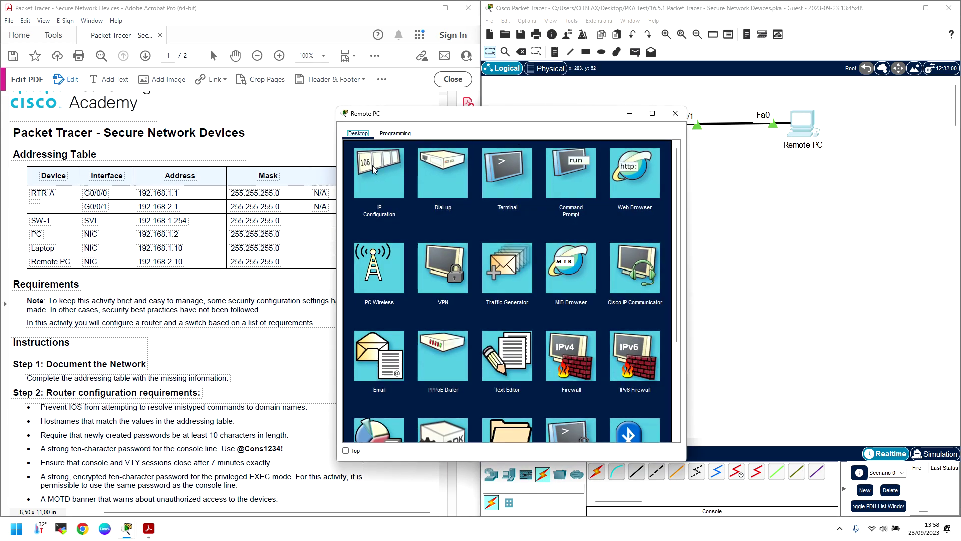
left_click(367, 169)
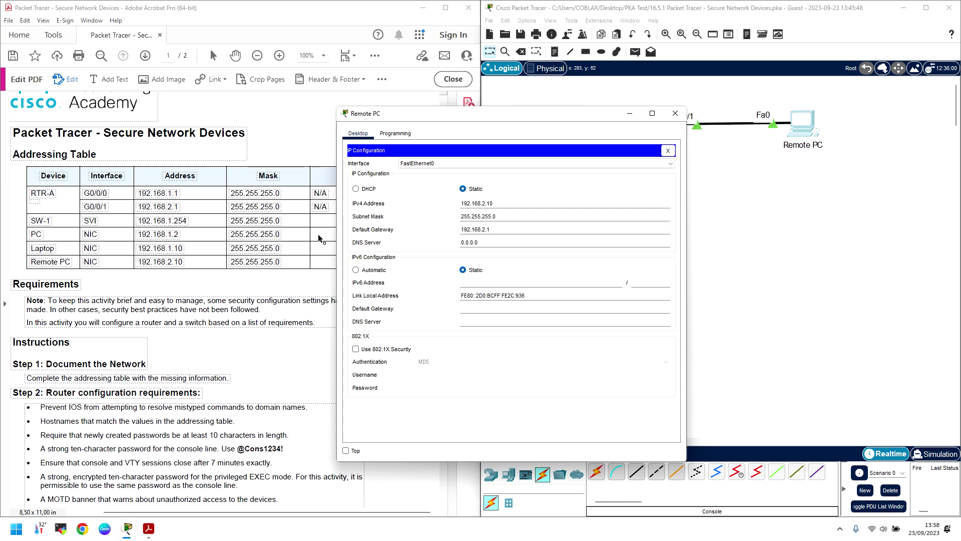
left_click(675, 113)
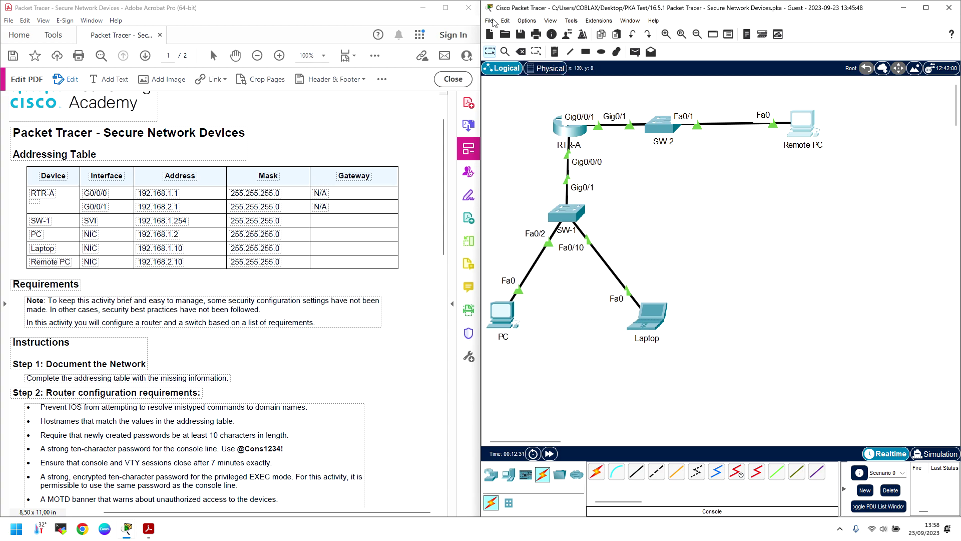
left_click(524, 21)
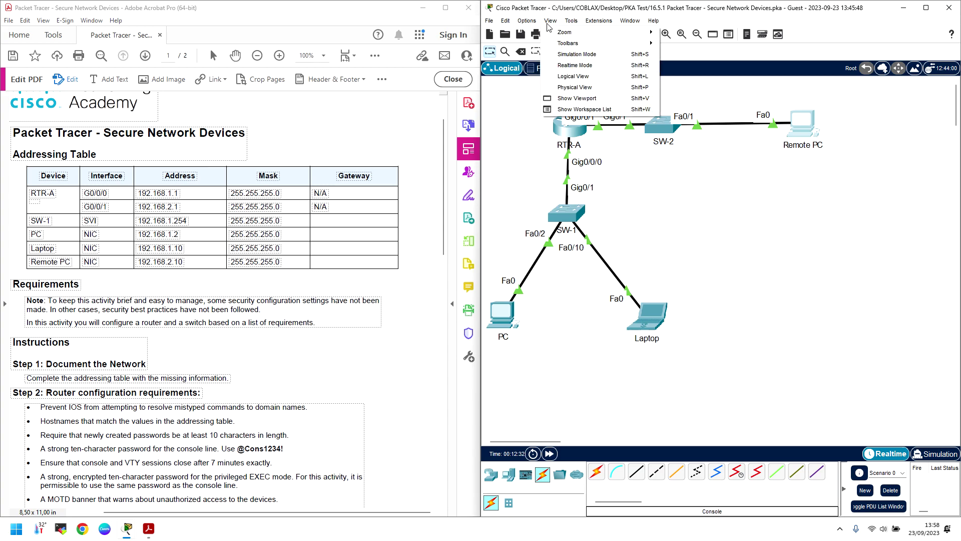
left_click(527, 21)
key("ctrl+r")
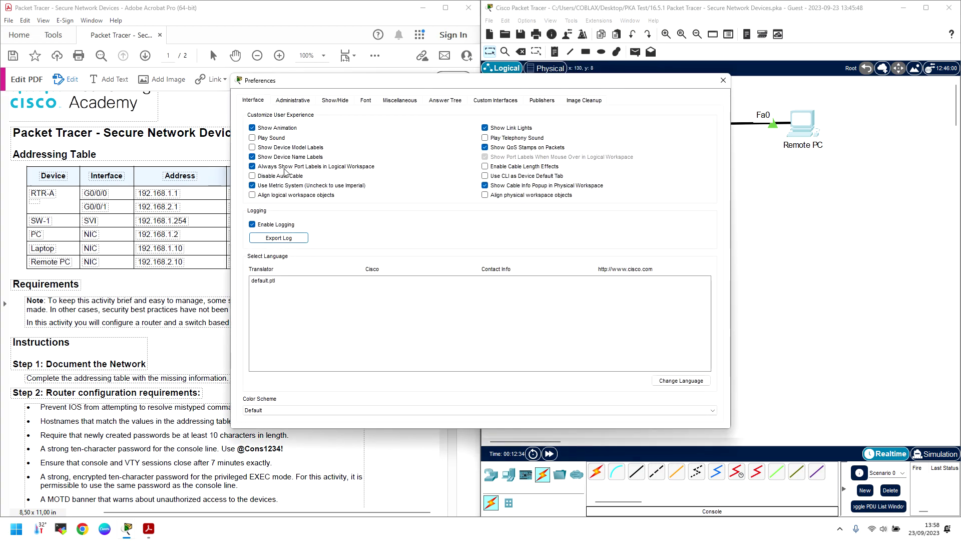
left_click(286, 169)
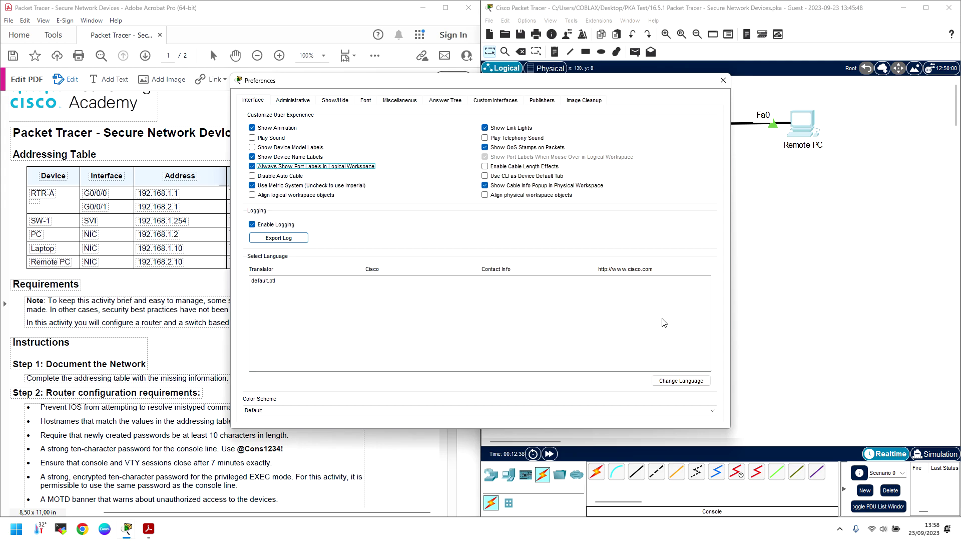
left_click(723, 80)
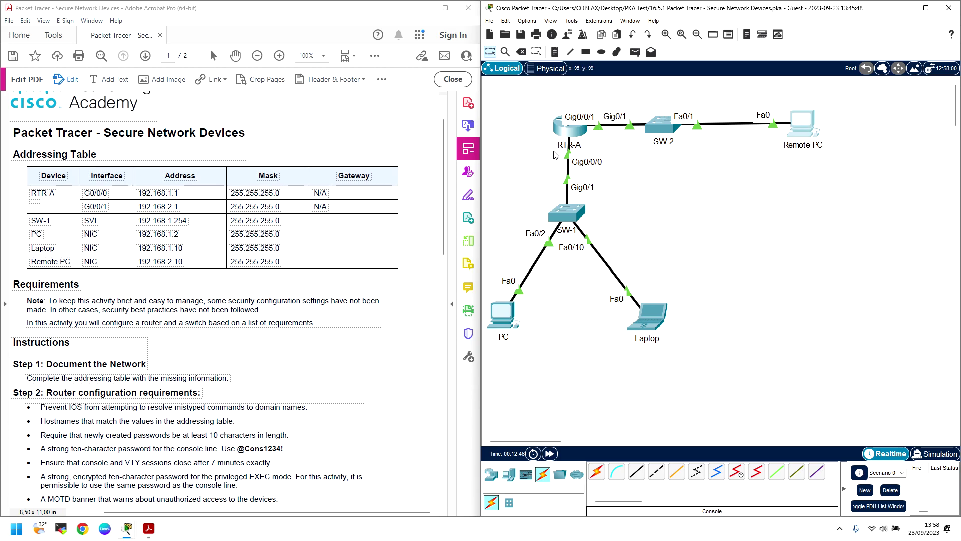
Step: Copy the 192.168.2.1 text from G0/1's address cell into Remote PC's Gateway cell
mouse_move(553, 155)
left_click(172, 210)
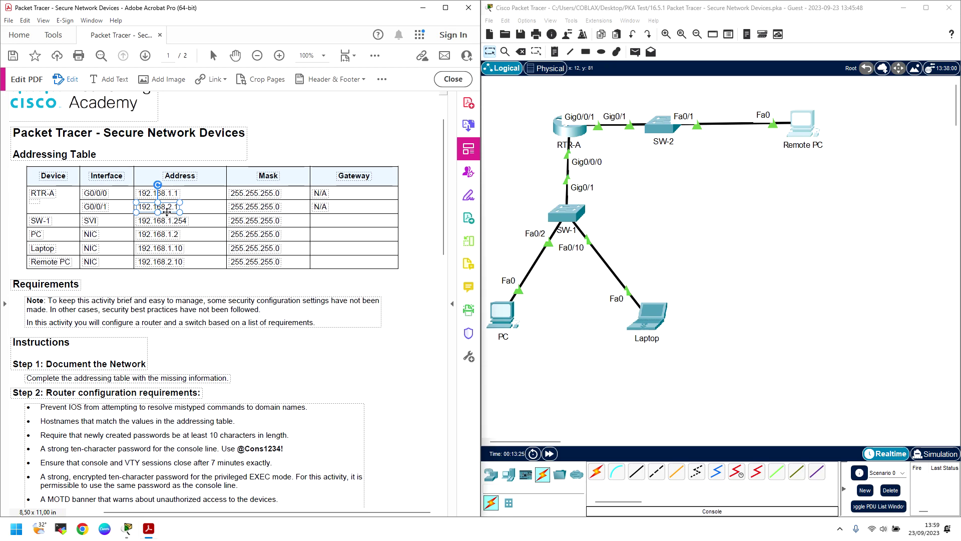
left_click_drag(168, 210, 360, 267)
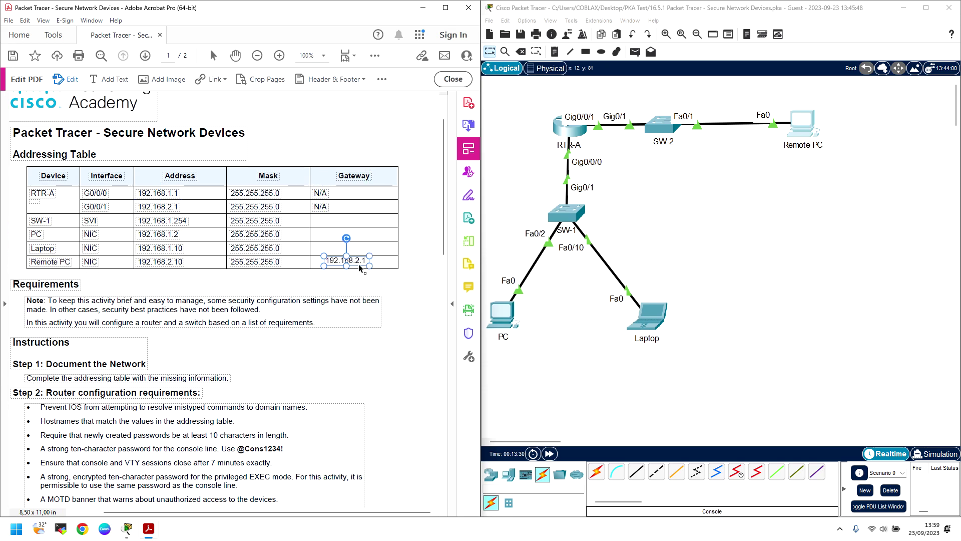
left_click(390, 285)
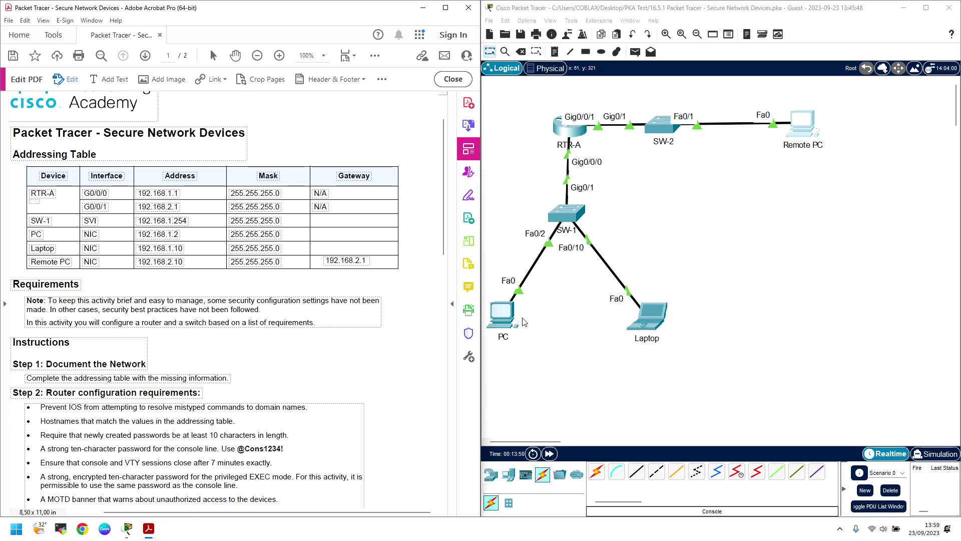
Step: Check the PC's IP settings and close its window
left_click(509, 315)
left_click(379, 175)
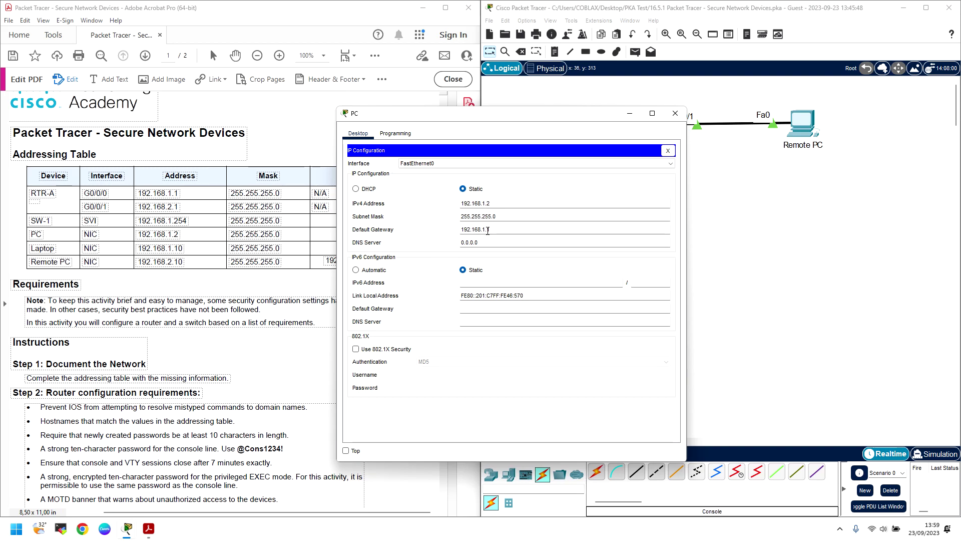
left_click(675, 113)
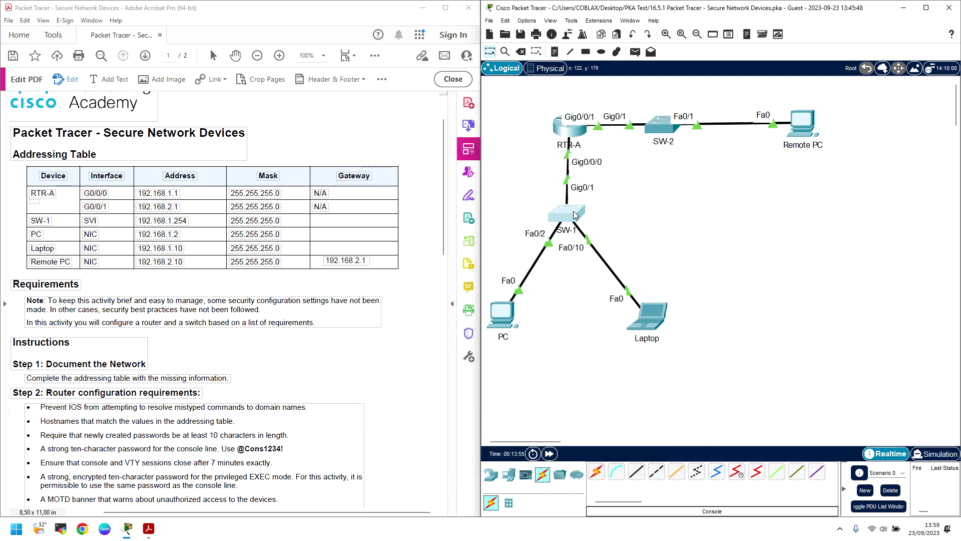
Step: On SW-1's console, enter privileged mode with en and list the running configuration with sh run
left_click(575, 215)
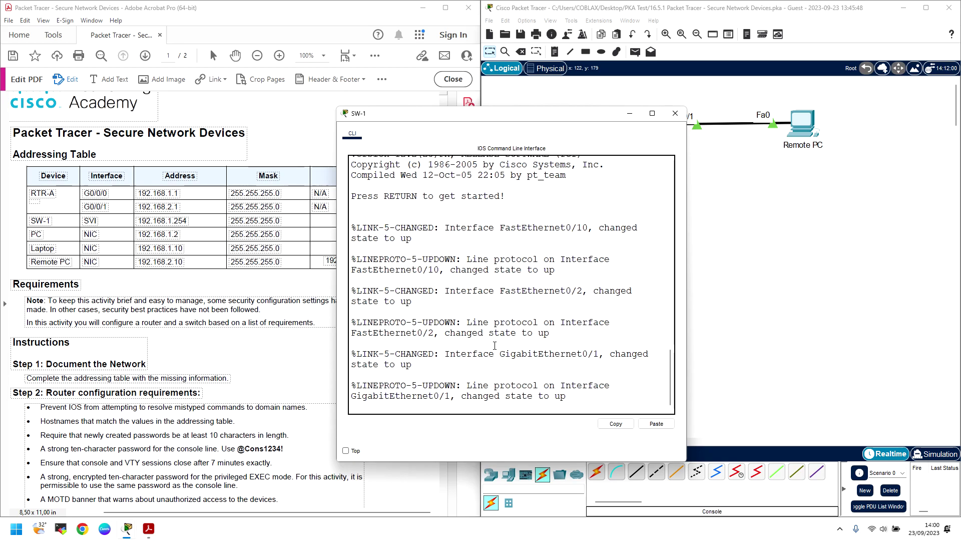
key("Return")
type("en")
key("Return")
type("sh run")
key("Return")
key("Return")
key("Return")
key("Return")
key("Return")
key("Return")
key("Return")
key("Return")
key("Return")
key("Return")
key("Return")
key("Return")
key("Return")
key("Return")
key("Return")
key("Return")
key("Return")
key("Return")
key("Return")
key("Return")
key("Return")
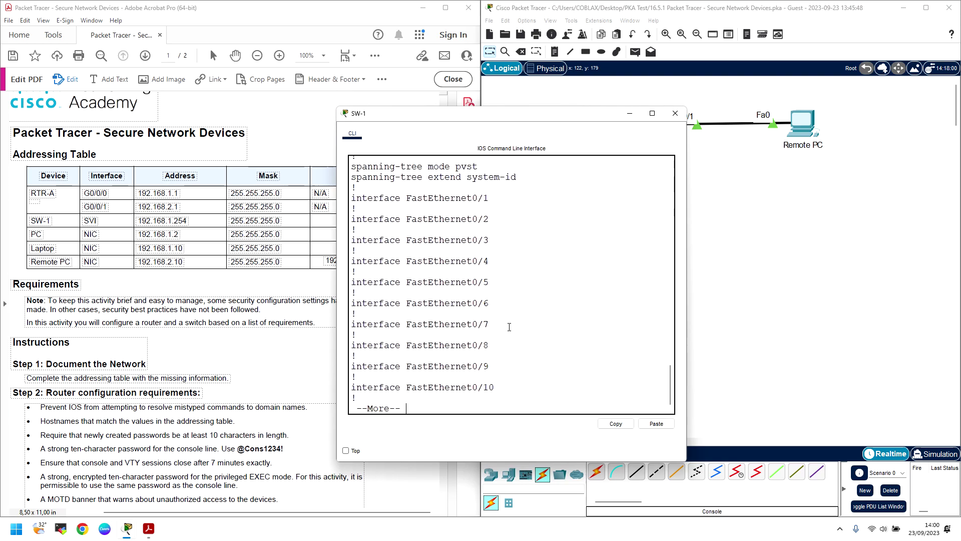
key("Return")
key("Return")
key("Return")
key("Return")
key("Return")
key("Return")
key("Return")
key("Return")
key("Return")
key("Return")
key("Return")
key("Return")
key("Return")
key("Return")
key("Return")
key("Return")
key("Return")
key("Return")
key("Return")
key("Return")
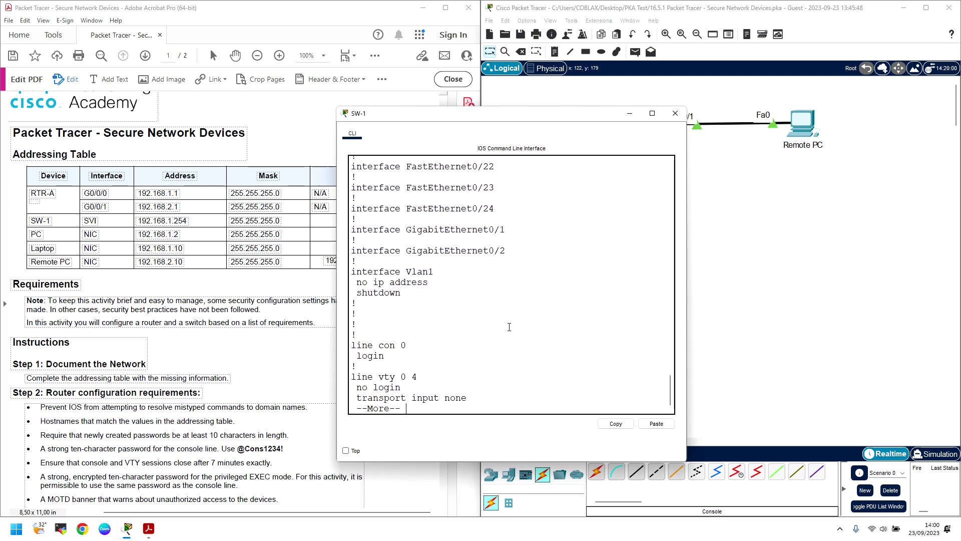
key("Return")
key("Return")
key("Return")
key("Return")
scroll(509, 327, "up", 4)
scroll(509, 326, "up", 20)
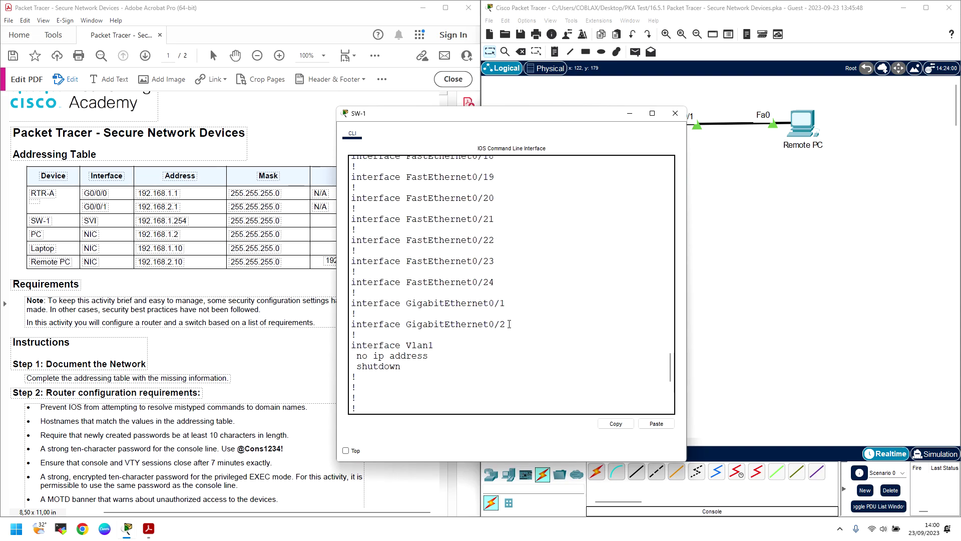
scroll(505, 317, "up", 8)
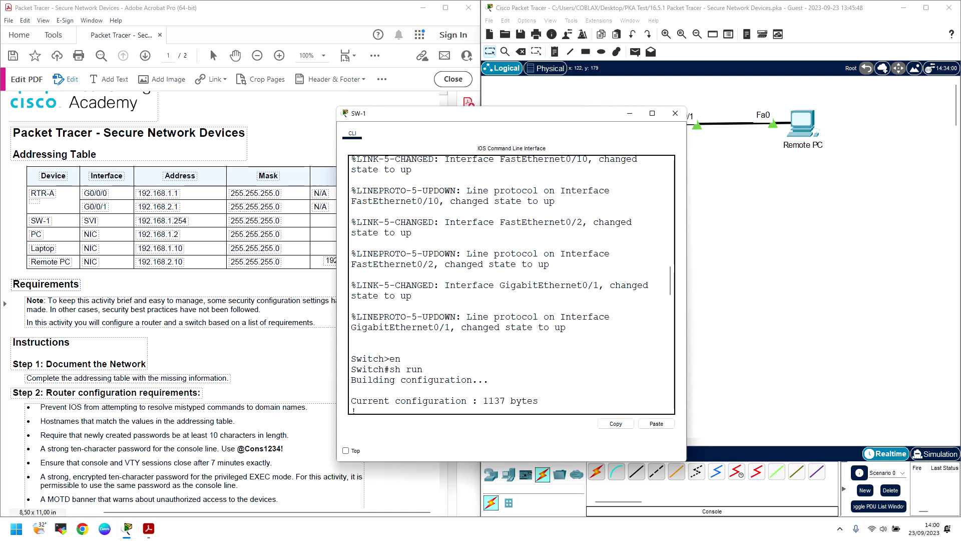
Step: Close the SW-1 console and copy 192.168.1.1 into the SW-1, PC and Laptop Gateway cells
left_click(676, 113)
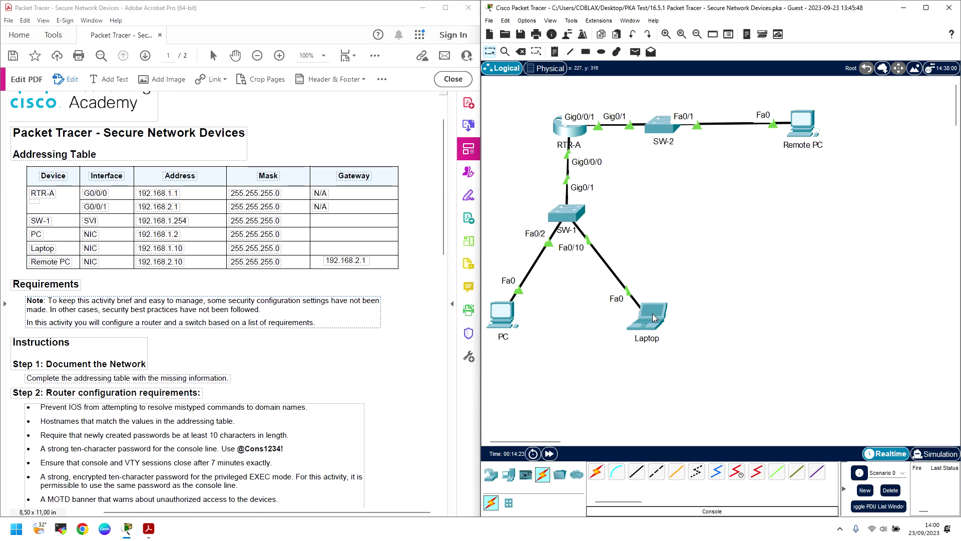
mouse_move(654, 318)
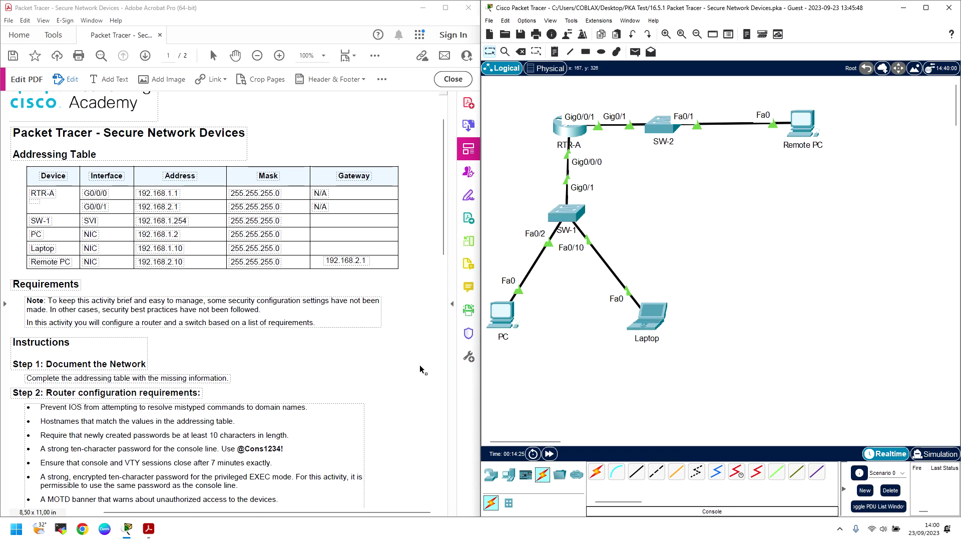
left_click(175, 192)
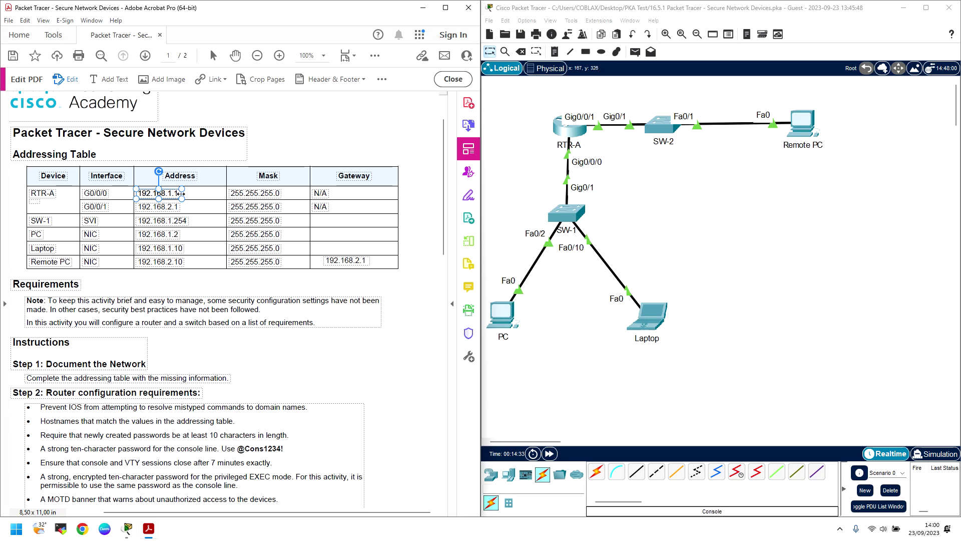
left_click_drag(178, 194, 365, 221)
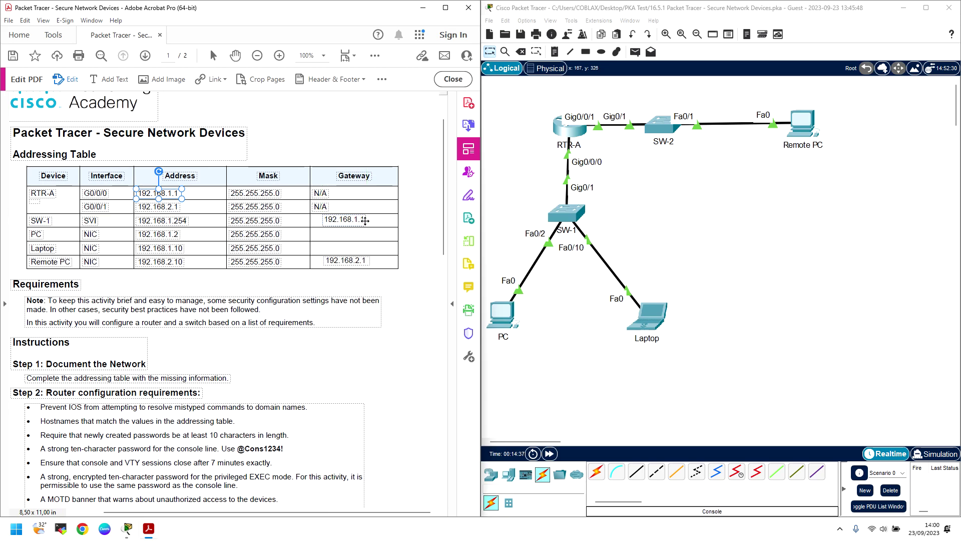
left_click(183, 198)
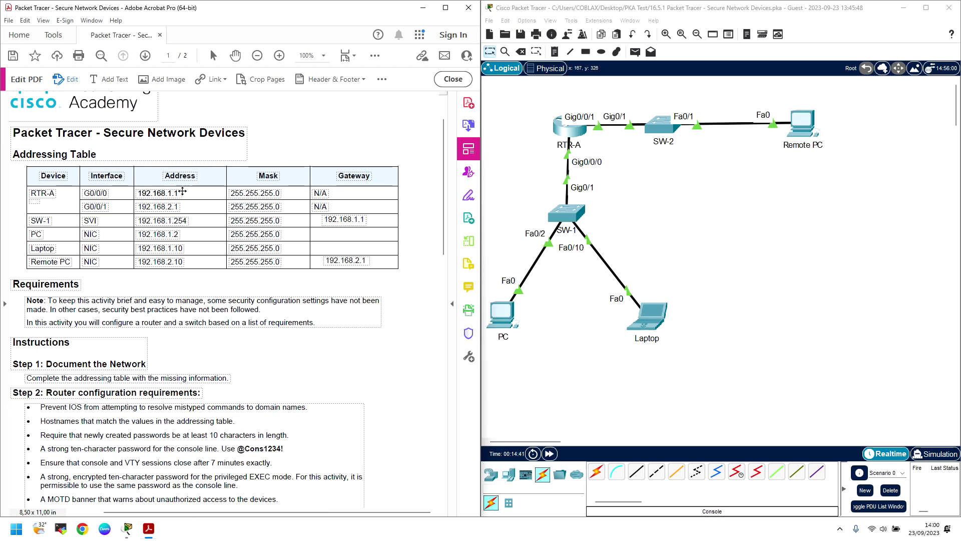
left_click_drag(184, 198, 370, 237)
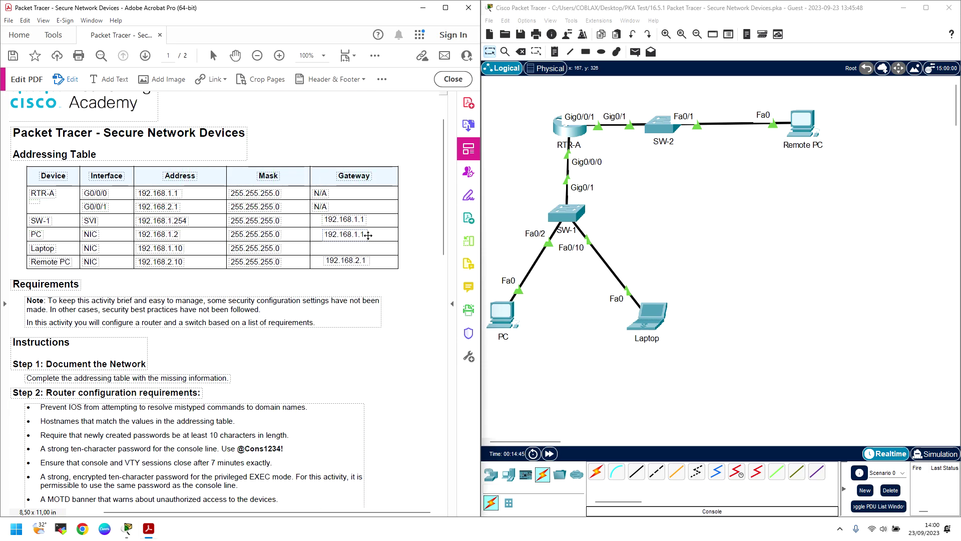
left_click(179, 196)
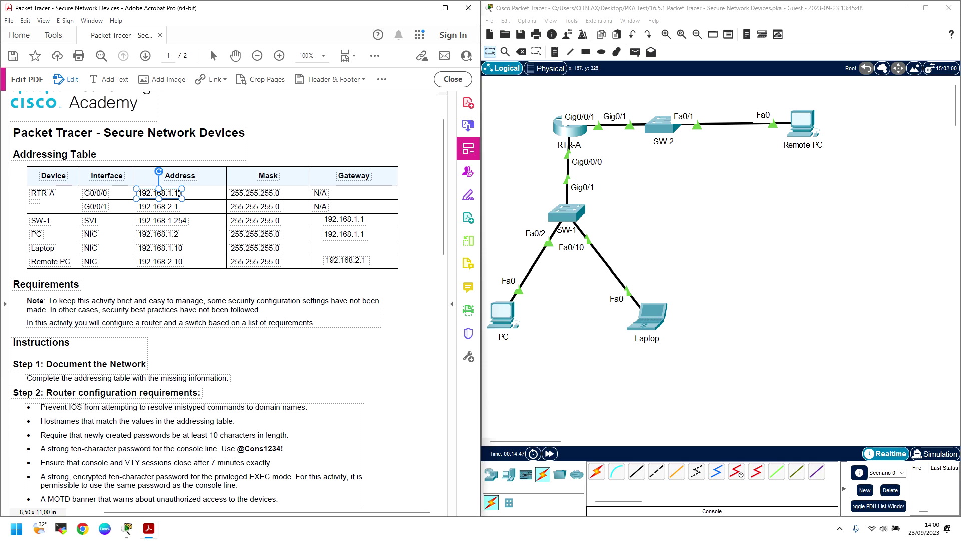
left_click_drag(180, 195, 366, 247)
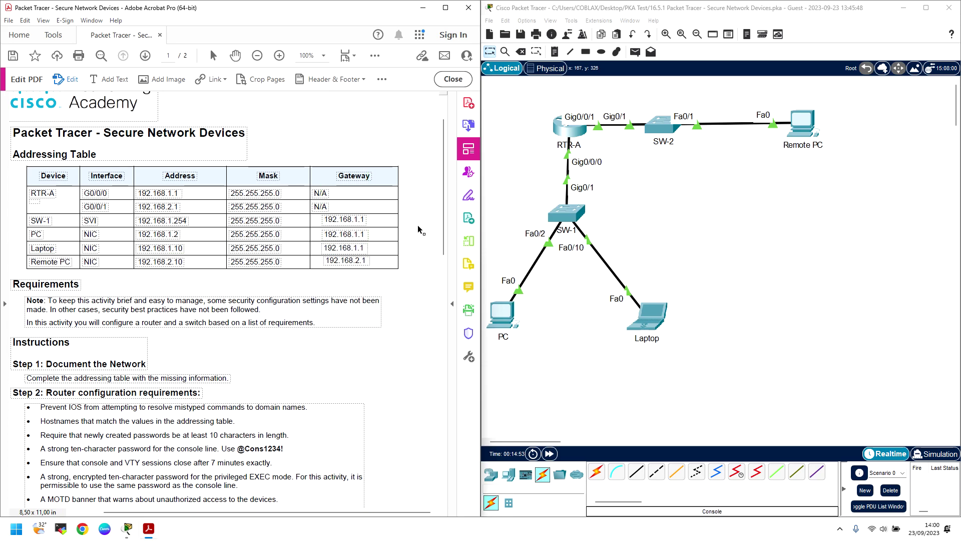
Step: Leave Edit PDF mode and highlight the SW-1, PC, Laptop and Remote PC gateway values
left_click(453, 79)
left_click_drag(324, 197, 368, 237)
left_click(316, 183)
left_click(316, 196)
left_click(316, 210)
left_click(318, 222)
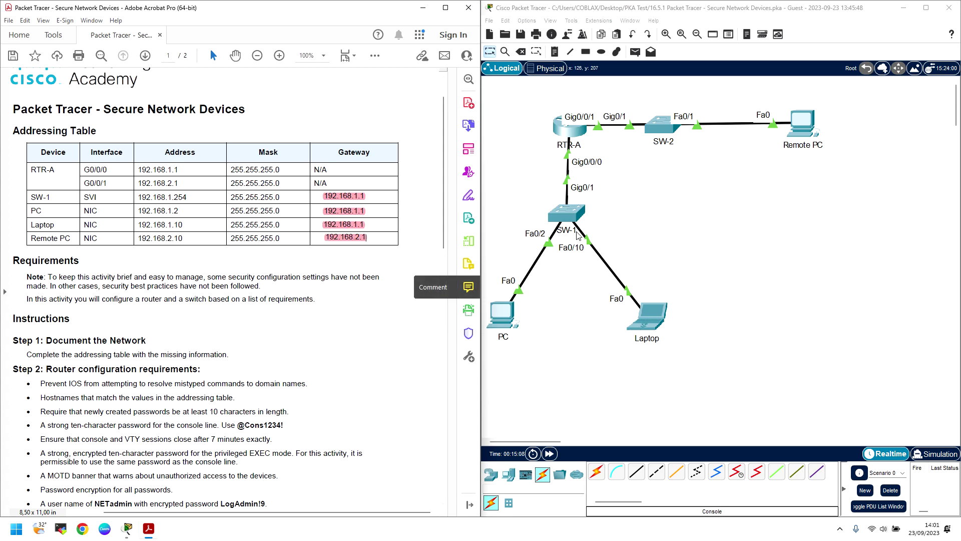
Step: Highlight the Step 2 requirement to stop IOS resolving mistyped commands to domain names
scroll(163, 259, "down", 6)
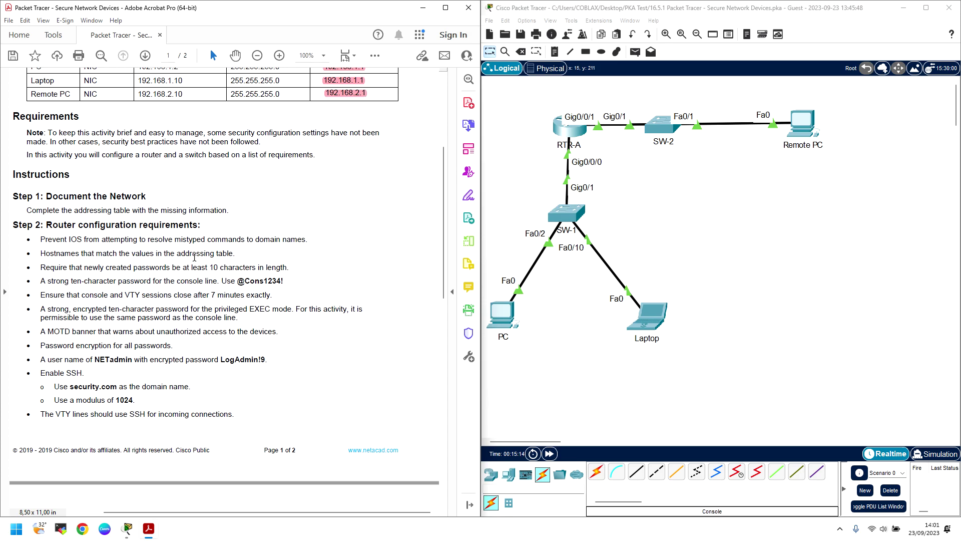
scroll(89, 318, "down", 2)
scroll(103, 305, "up", 1)
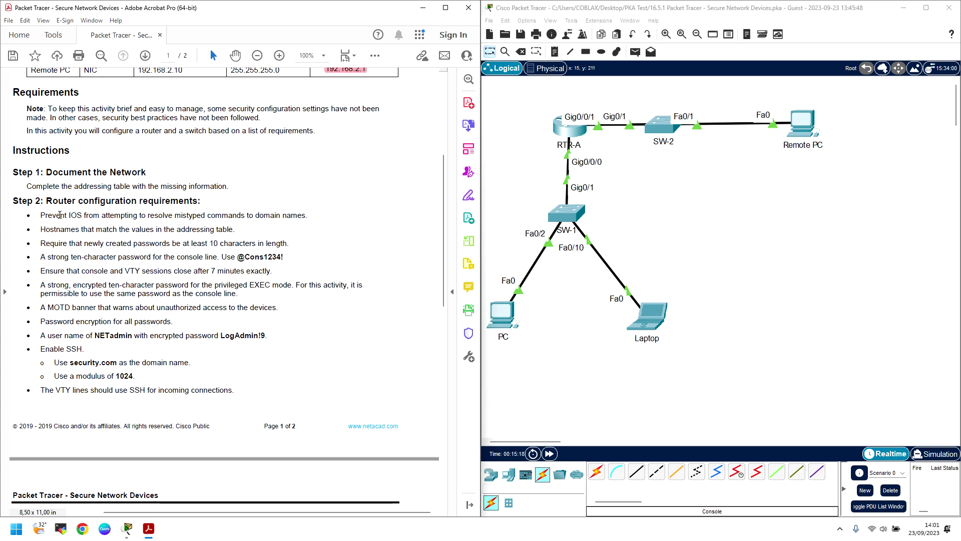
left_click_drag(60, 214, 312, 220)
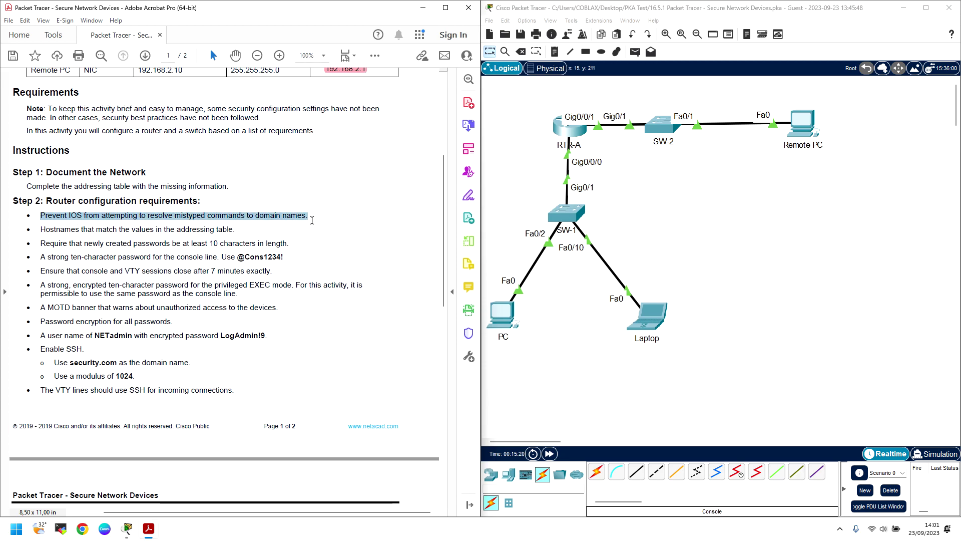
right_click(301, 219)
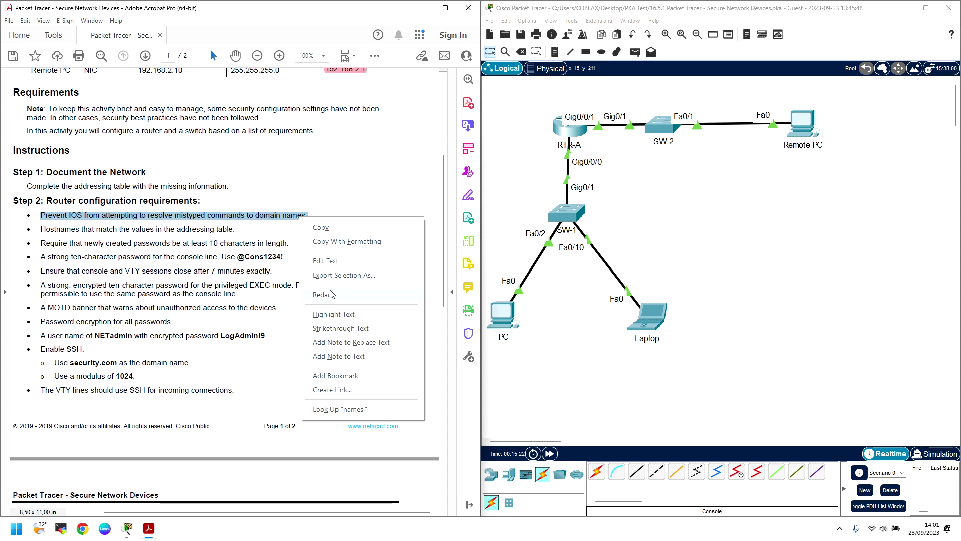
left_click(333, 314)
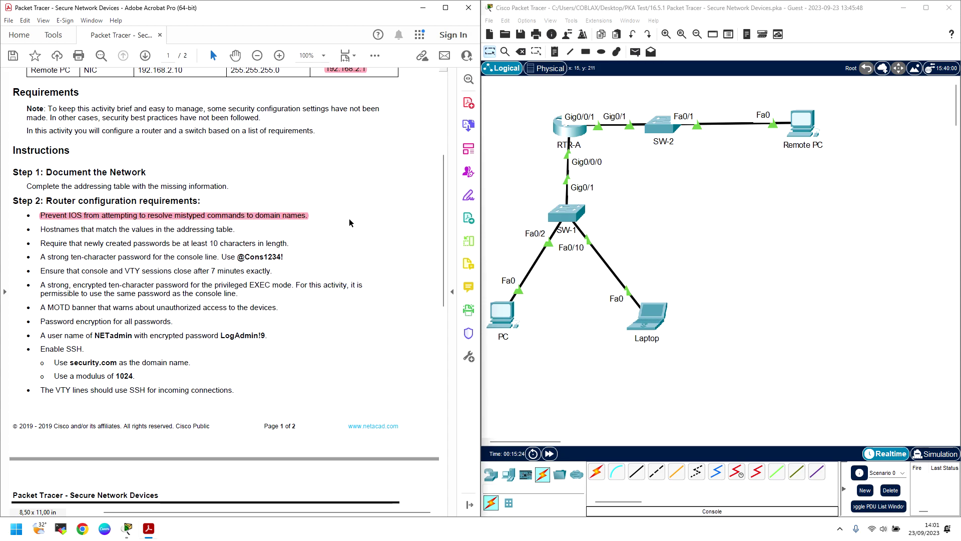
Step: Open RTR-A's console and enter global configuration mode with en and conf t
left_click(569, 134)
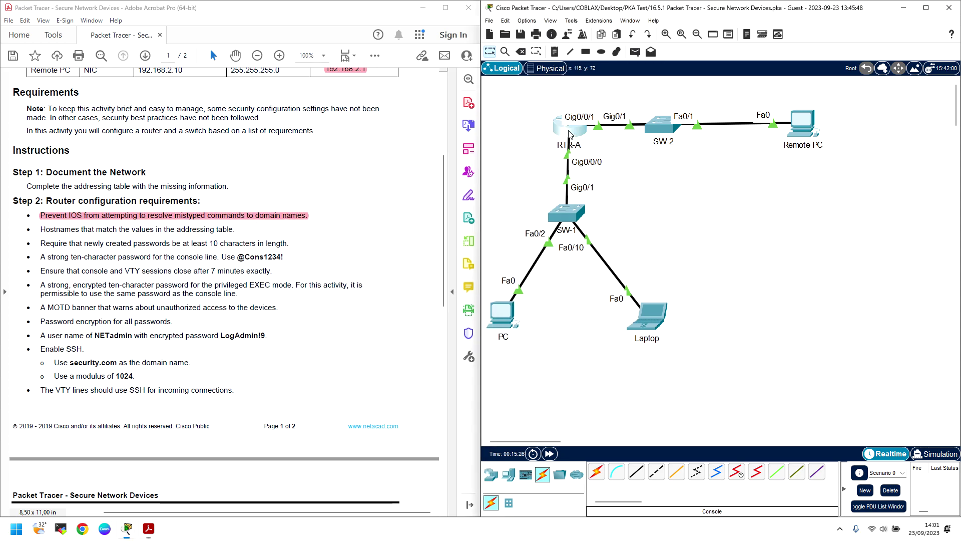
key("Return")
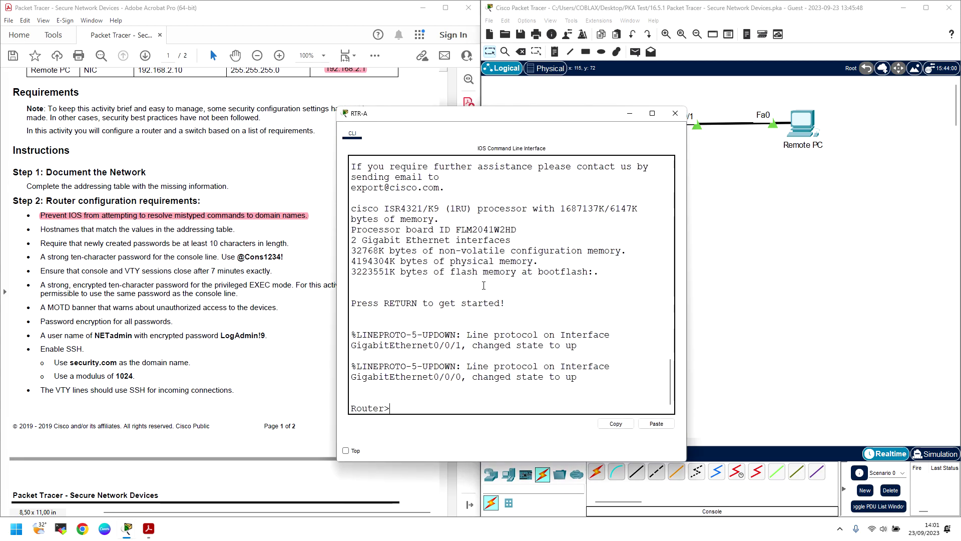
type("en")
key("Return")
type("configure ter")
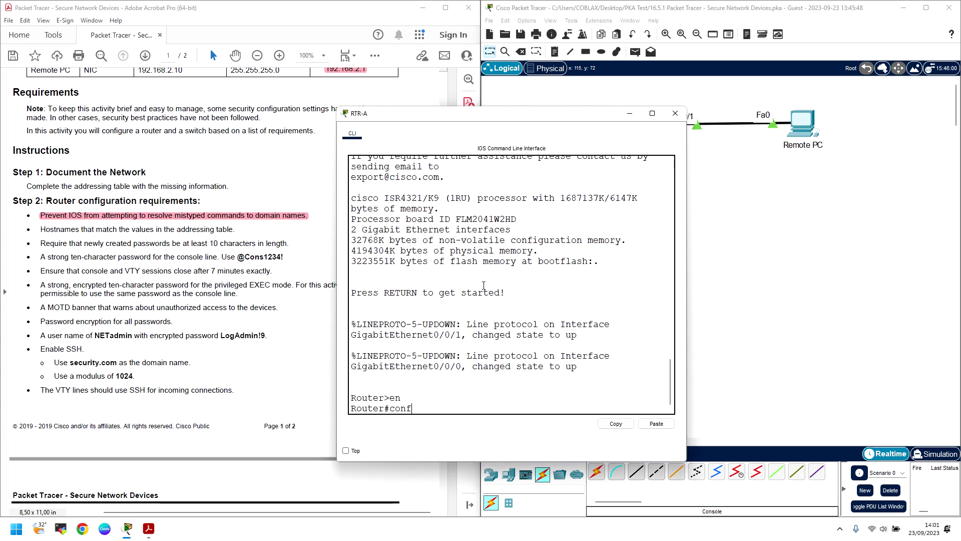
key("Tab")
type("ter")
key("Tab")
key("Return")
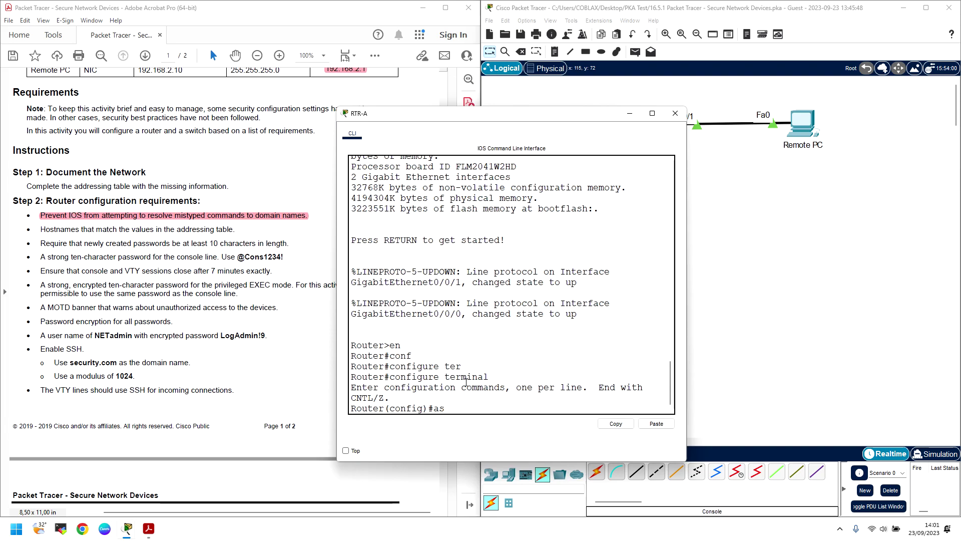
Step: Try mistyped commands fasf and asdasd, review the running config with do sh run, then exit
type("fasf")
key("Return")
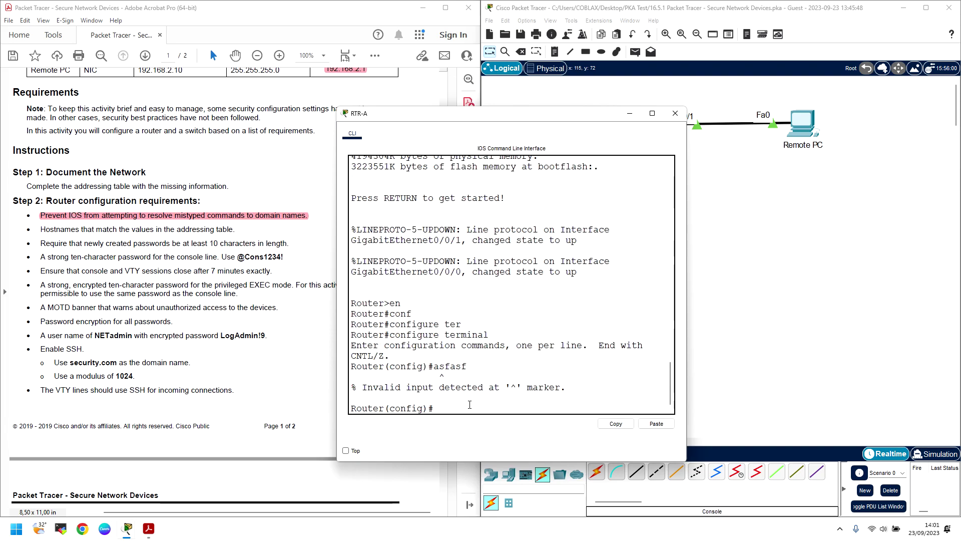
type("asdasd")
key("Return")
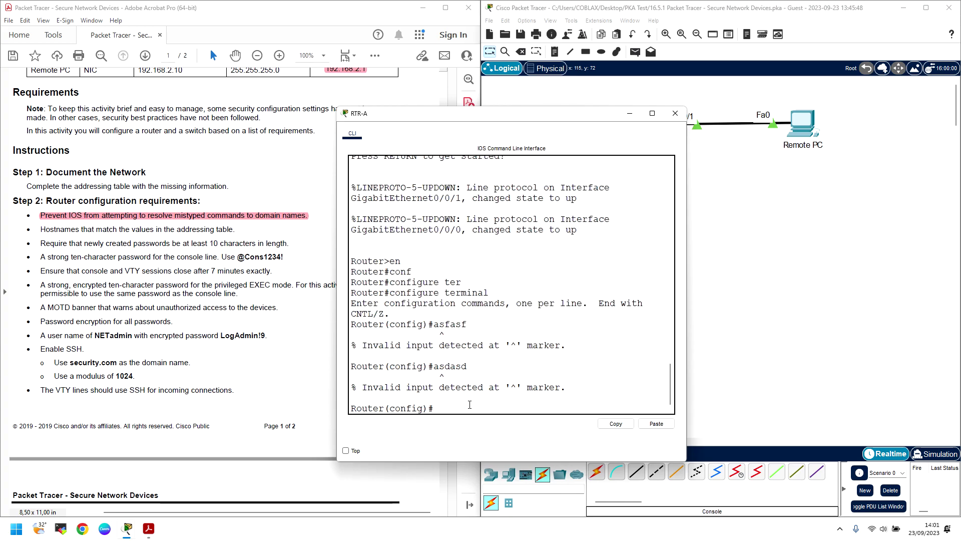
type("do sh run")
key("Return")
key("Return")
key("Return")
key("Return")
key("Return")
key("Return")
key("Return")
key("Return")
key("Return")
key("Return")
key("Return")
key("Return")
key("Return")
key("Return")
key("Return")
key("Return")
key("Return")
key("Return")
key("Return")
key("Return")
key("Return")
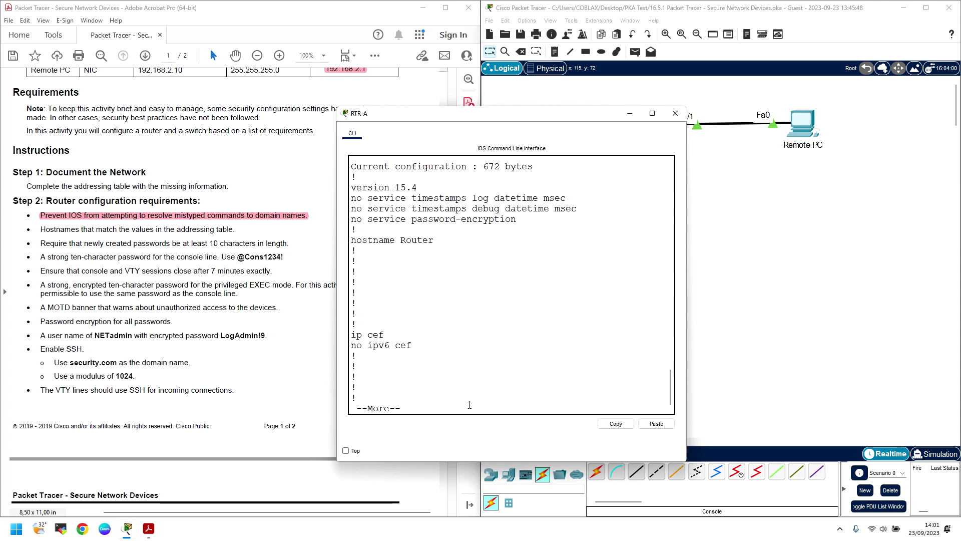
key("Return")
key("Return")
key("Return")
key("Return")
key("Return")
key("Return")
key("Return")
key("Return")
key("Return")
key("Return")
key("Return")
key("Return")
key("Return")
key("Return")
key("Return")
key("Return")
key("Return")
key("Return")
key("Return")
key("Return")
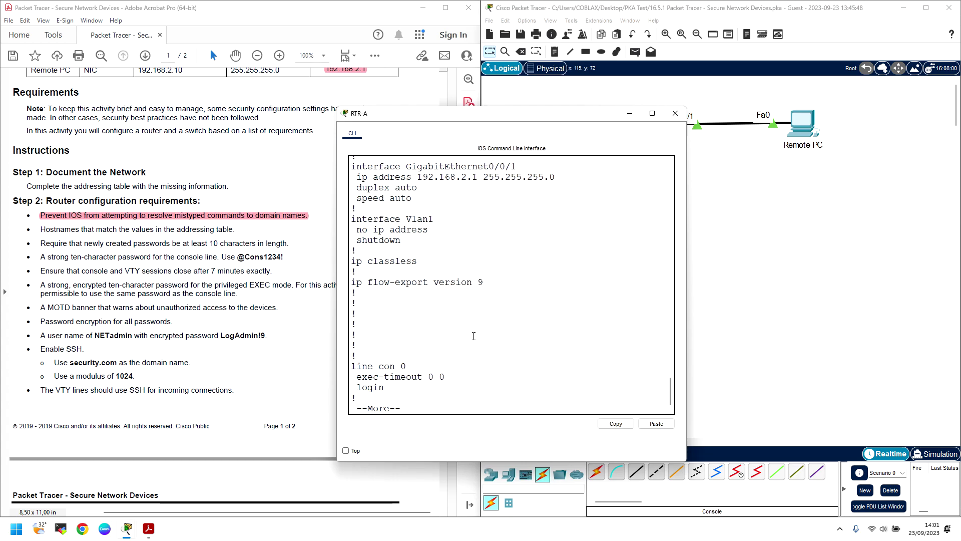
scroll(501, 393, "up", 3)
scroll(505, 371, "down", 3)
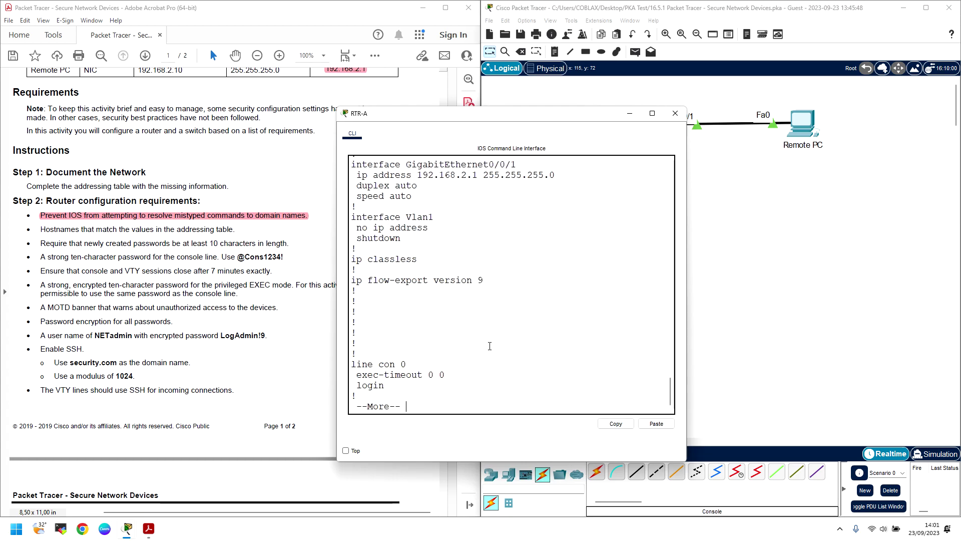
type("q")
type("exit")
key("Return")
Step: Enter the mistyped command asfdas, fast-forward time, and keep the RTR-A terminal on top
key("Return")
type("asfdas")
key("Return")
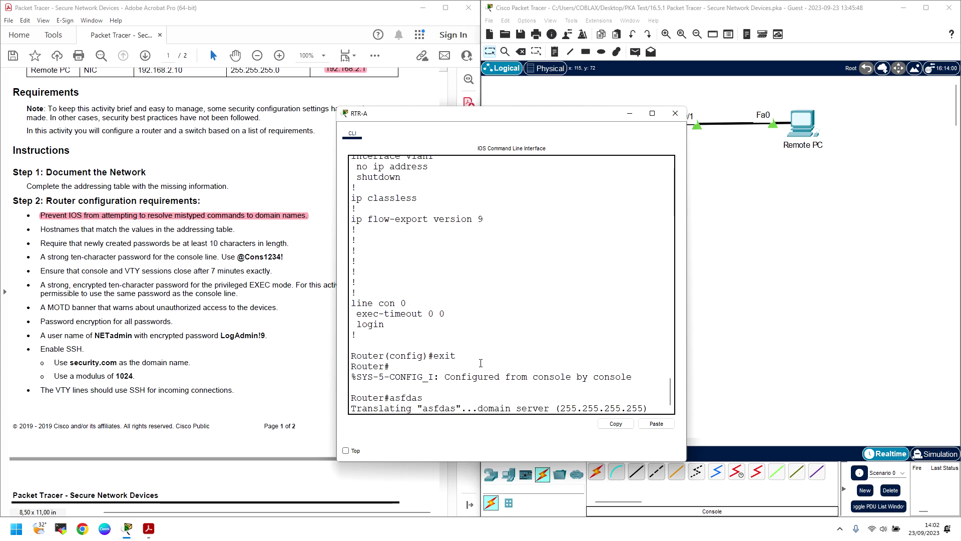
left_click_drag(484, 408, 511, 408)
left_click(456, 408)
left_click(766, 357)
left_click(553, 453)
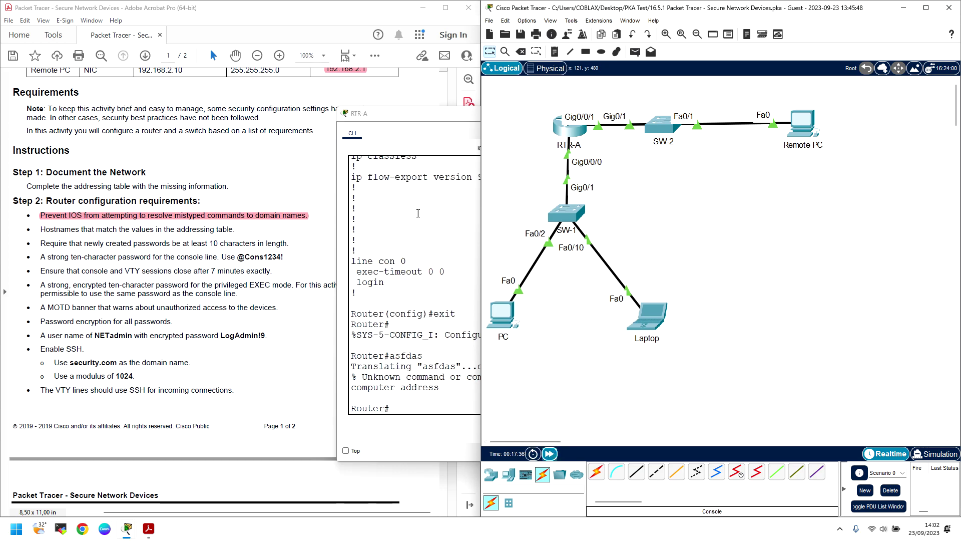
left_click(370, 441)
left_click(346, 451)
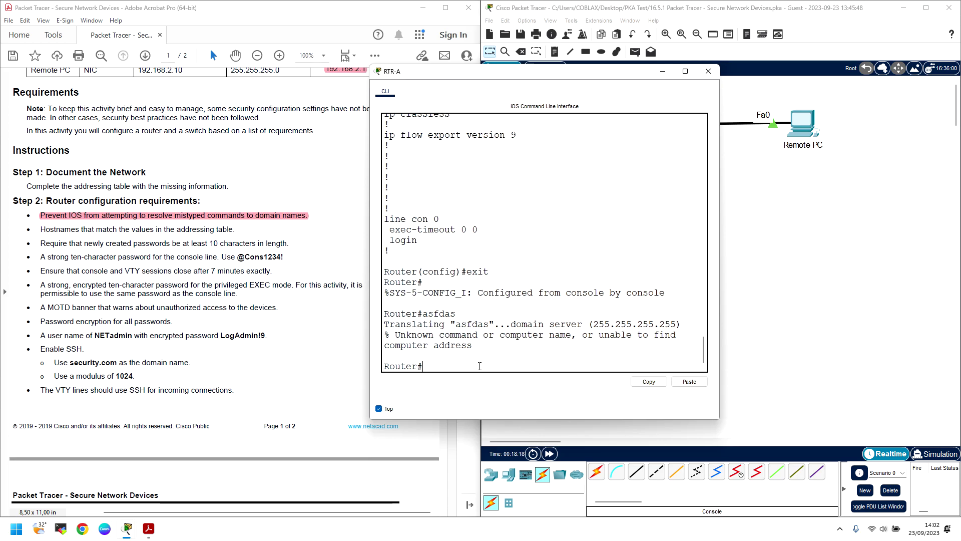
Step: Enter global configuration mode on RTR-A with conf t
type("conf")
key("Tab")
type("ter")
key("Tab")
key("Return")
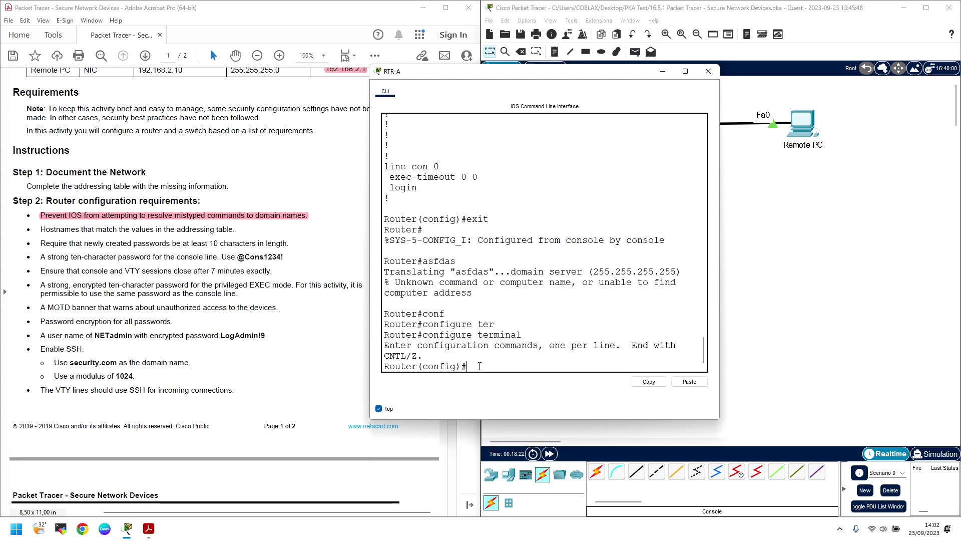
Step: Apply no ip domain-lookup and exit configuration mode
type("no ip doma")
key("Tab")
type("i")
key("Tab")
type("n")
key("Tab")
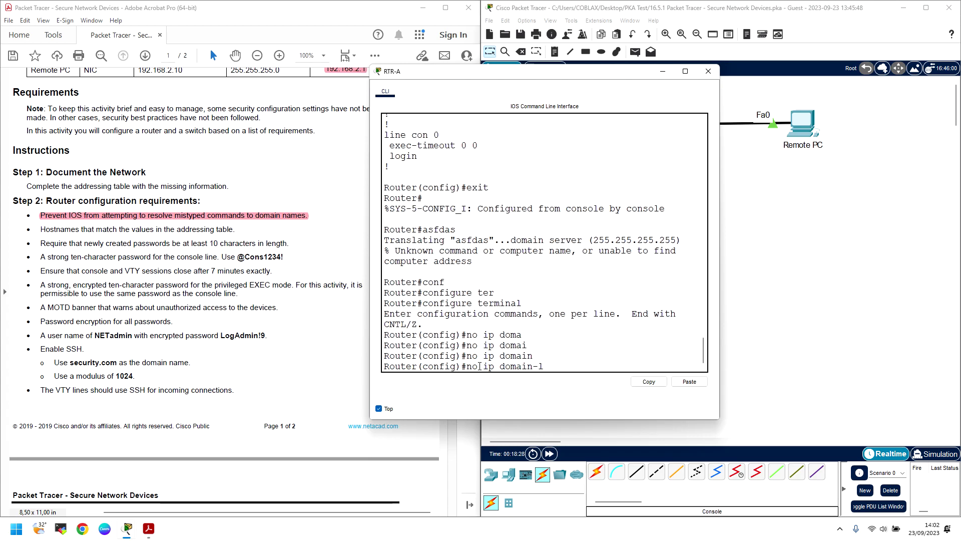
type("-l")
key("Tab")
key("Return")
type("exit")
key("Return")
Step: Test mistyped commands asfasf, asf, asgf and ag, which now fail immediately
type("asfasf")
key("Return")
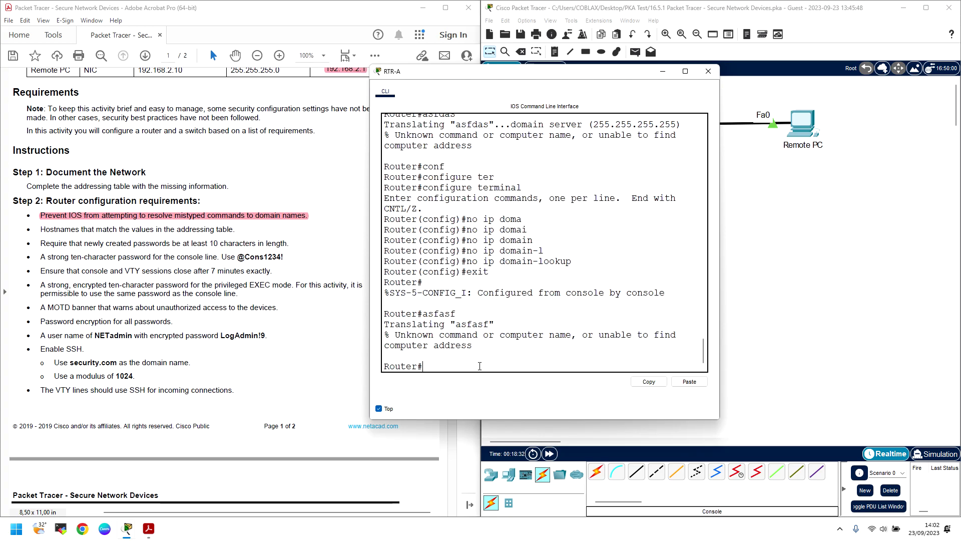
type("asf")
key("Return")
type("asgf")
key("Return")
type("ag")
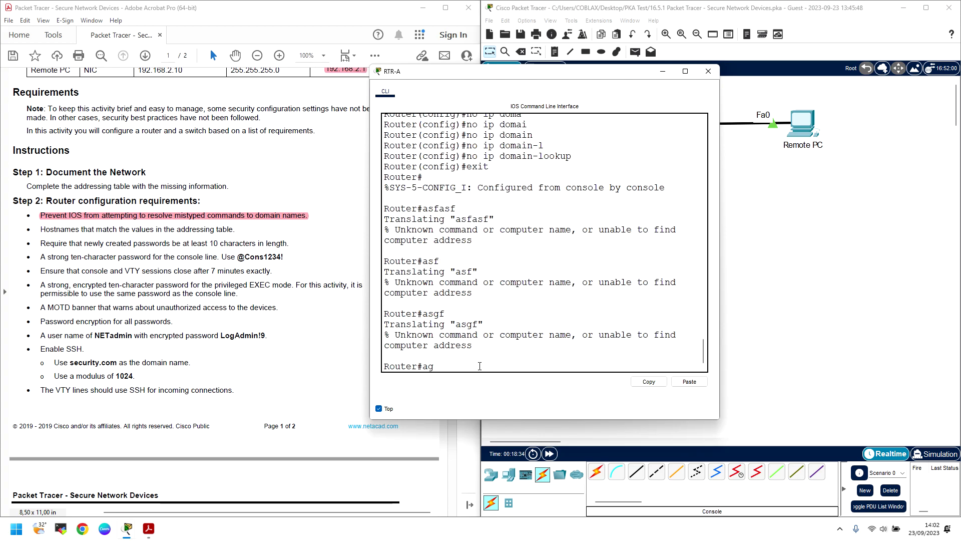
key("Return")
scroll(508, 212, "up", 4)
left_click_drag(474, 224, 576, 225)
left_click(561, 332)
scroll(541, 327, "down", 4)
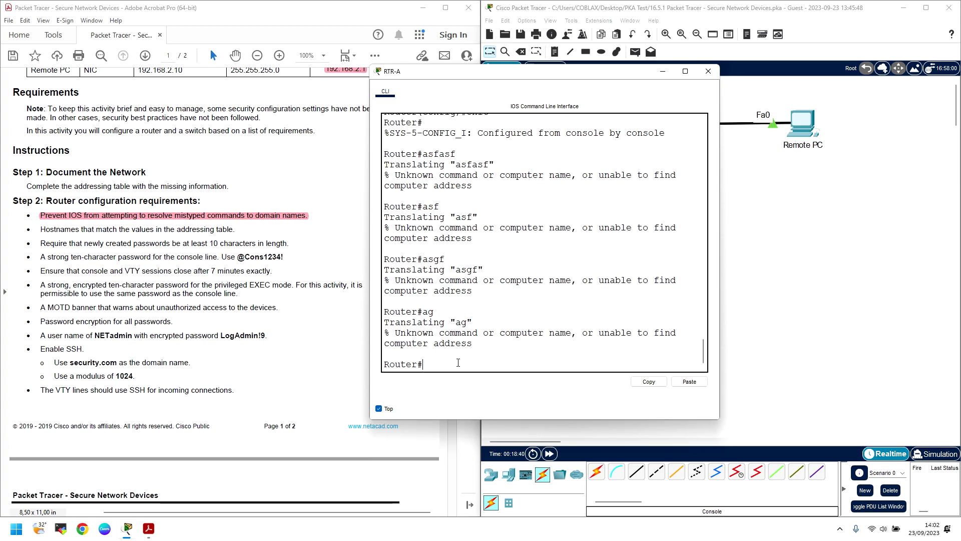
Step: Highlight the hostname requirement line in the PDF
left_click(78, 238)
left_click_drag(41, 228, 235, 227)
right_click(234, 228)
left_click(251, 331)
scroll(198, 193, "up", 5)
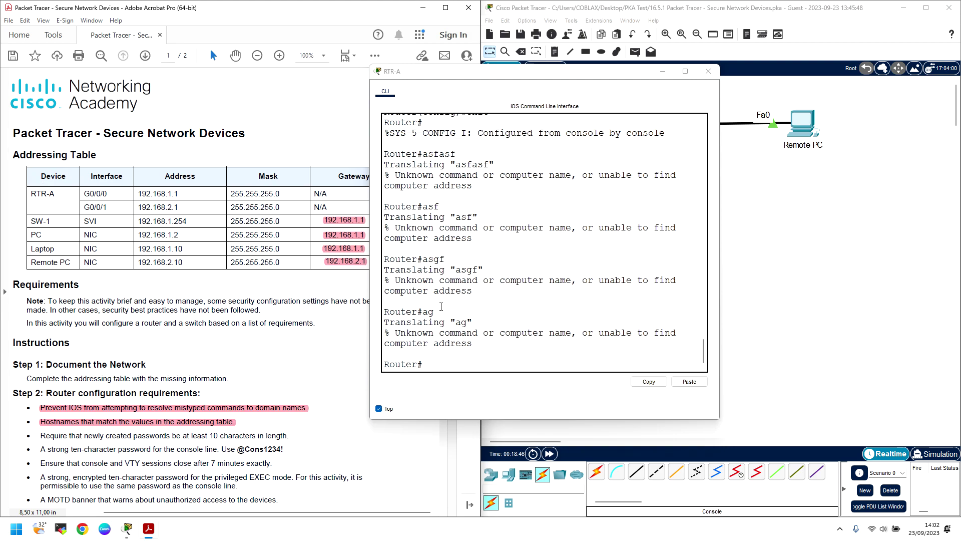
Step: In the router console, enter conf t and set hostname RTR-A
left_click(464, 350)
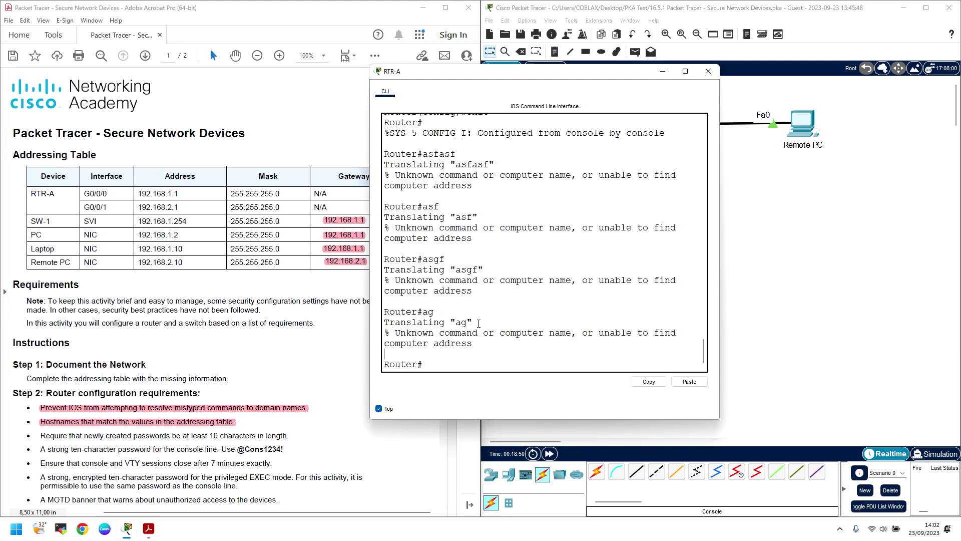
left_click(442, 364)
type("conf")
key("Tab")
type("ter")
key("Tab")
key("Return")
type("hos")
key("Tab")
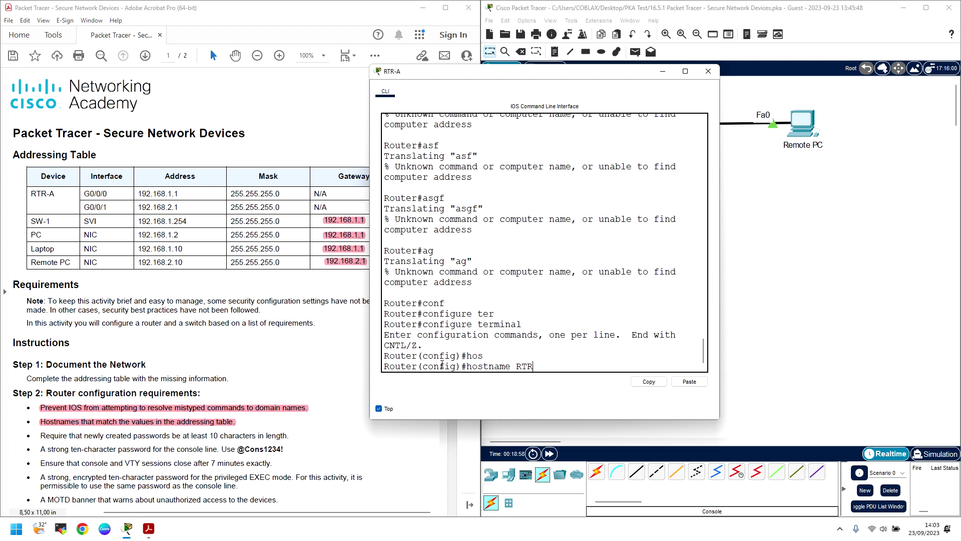
type("RTR-A")
key("Return")
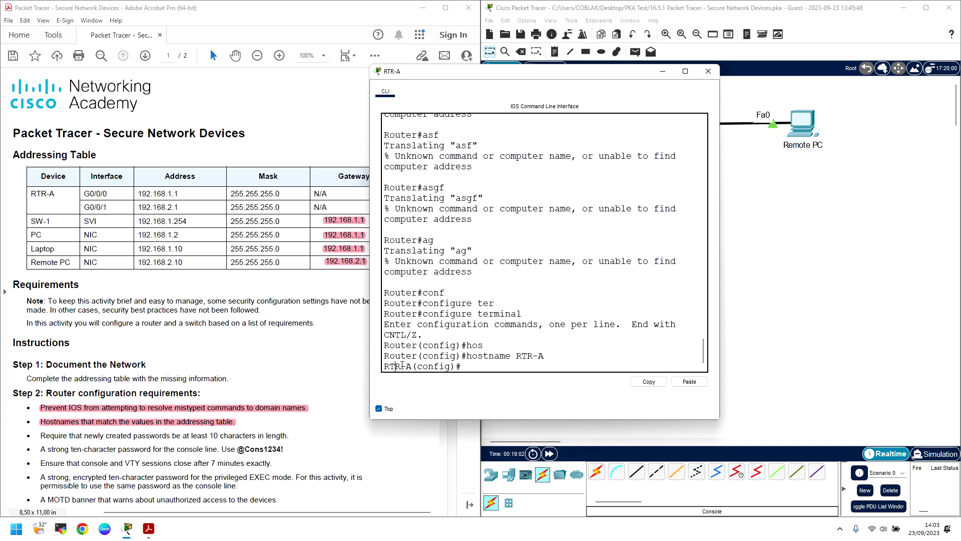
scroll(221, 401, "down", 3)
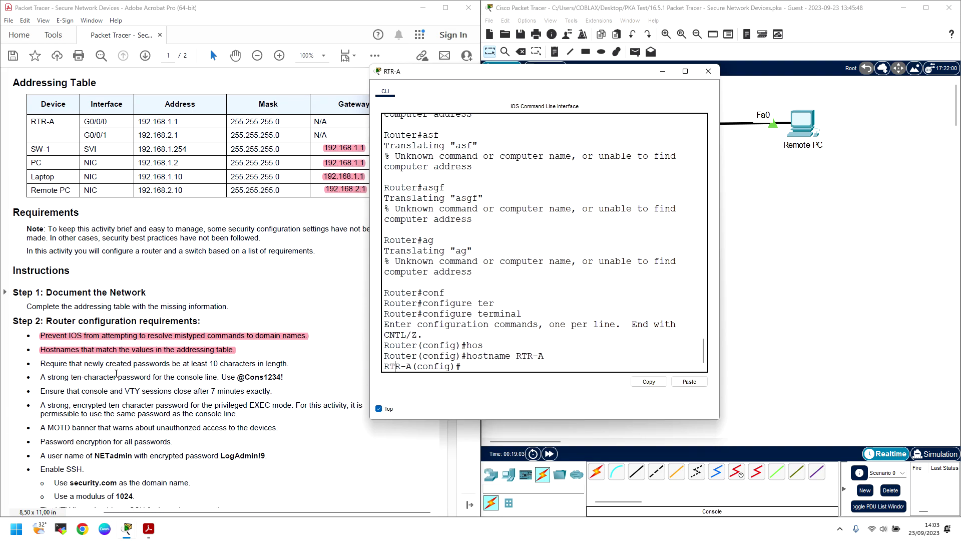
scroll(116, 373, "down", 1)
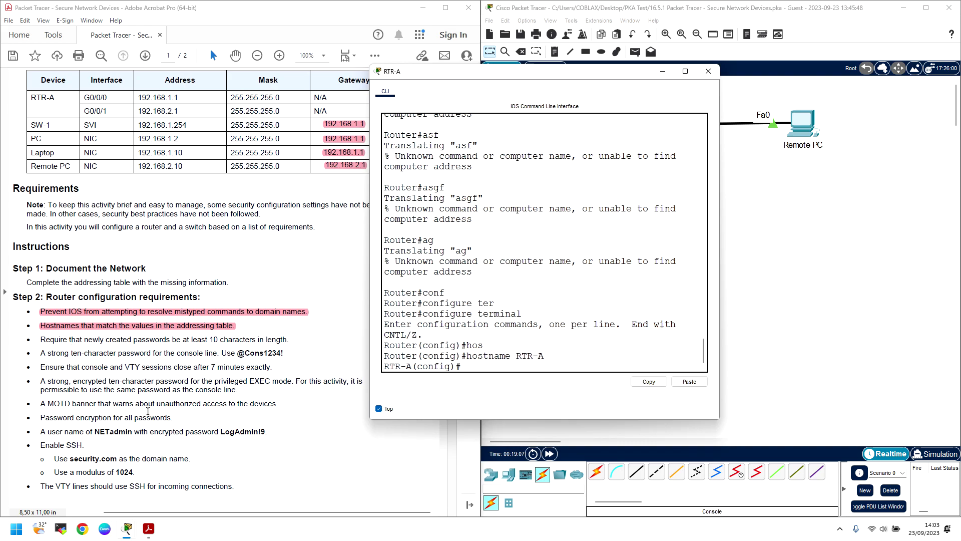
Step: Highlight the password encryption and minimum password length requirement lines in the PDF
left_click_drag(173, 419, 43, 419)
right_click(43, 418)
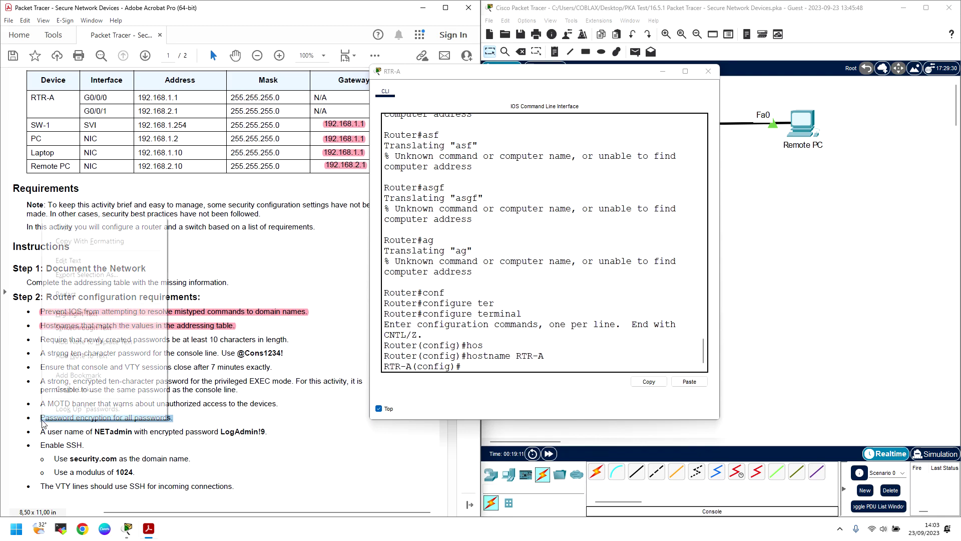
left_click(77, 313)
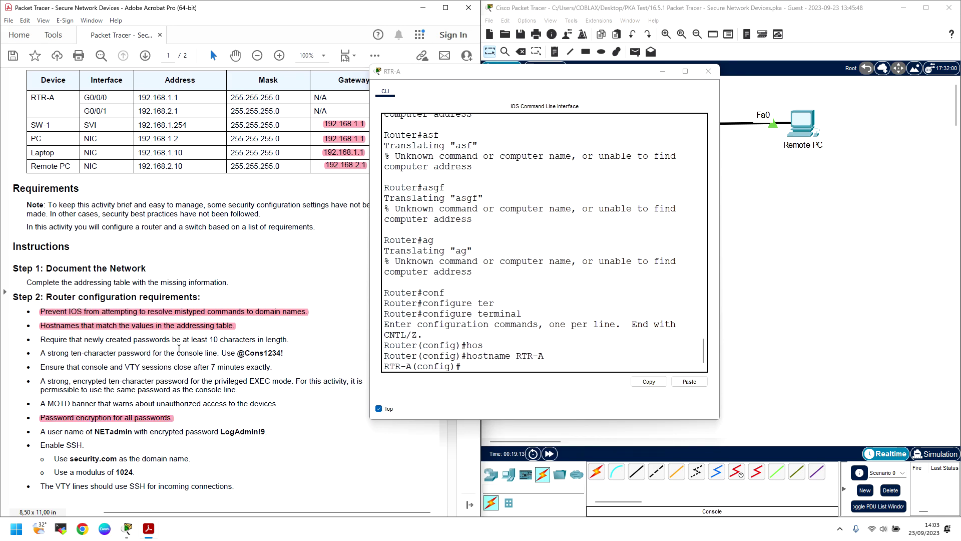
left_click_drag(288, 340, 41, 340)
right_click(44, 340)
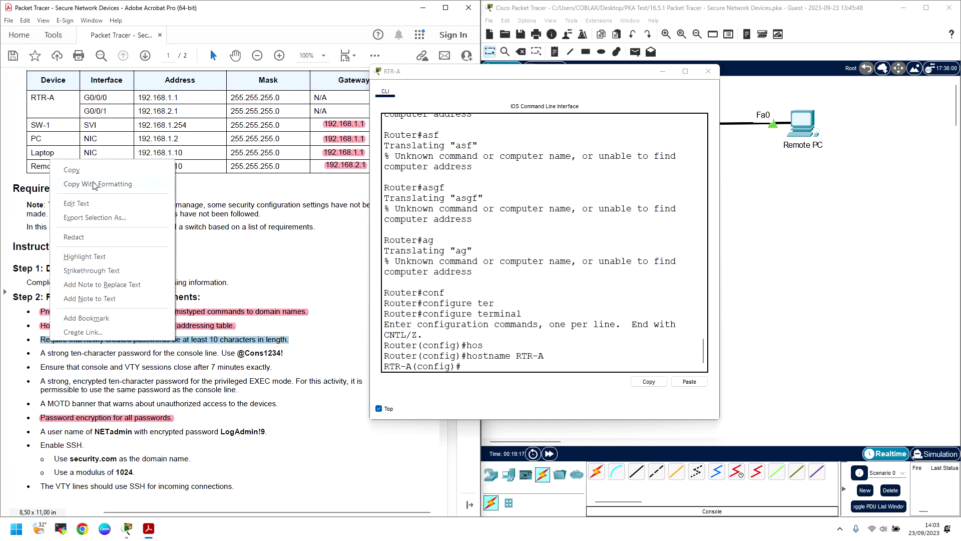
left_click(85, 257)
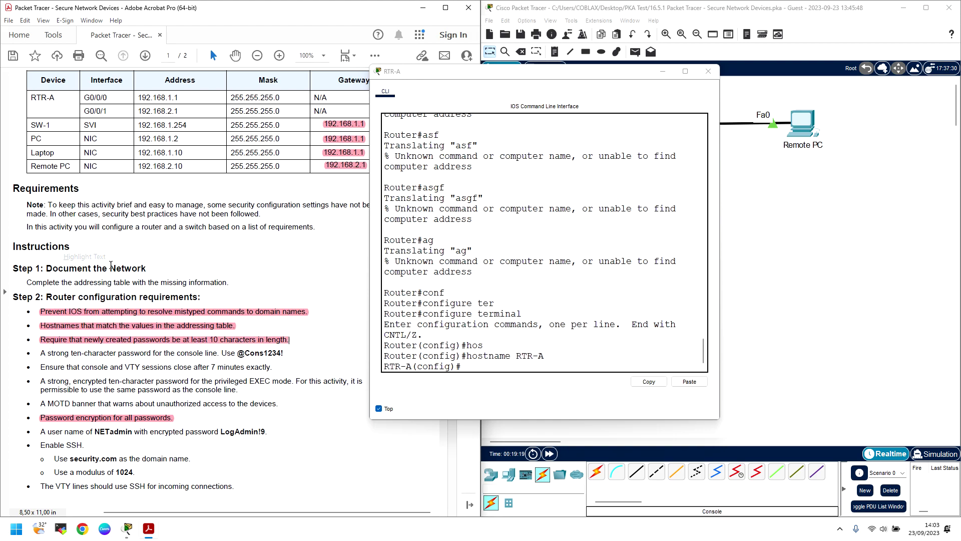
Step: Run do sh run on RTR-A and mark the no service password-encryption line
left_click(564, 361)
type("do sh run")
key("Return")
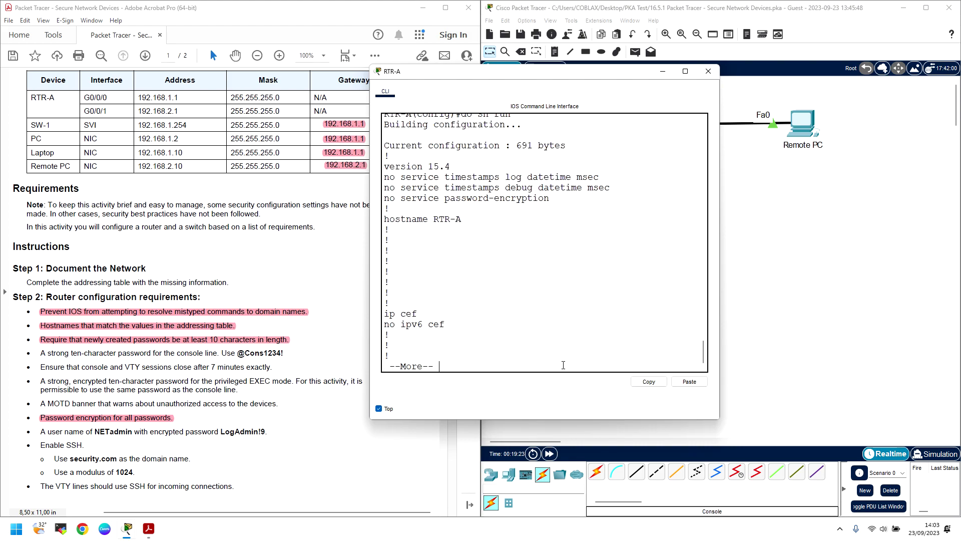
left_click_drag(425, 198, 550, 197)
key("Return")
key("Return")
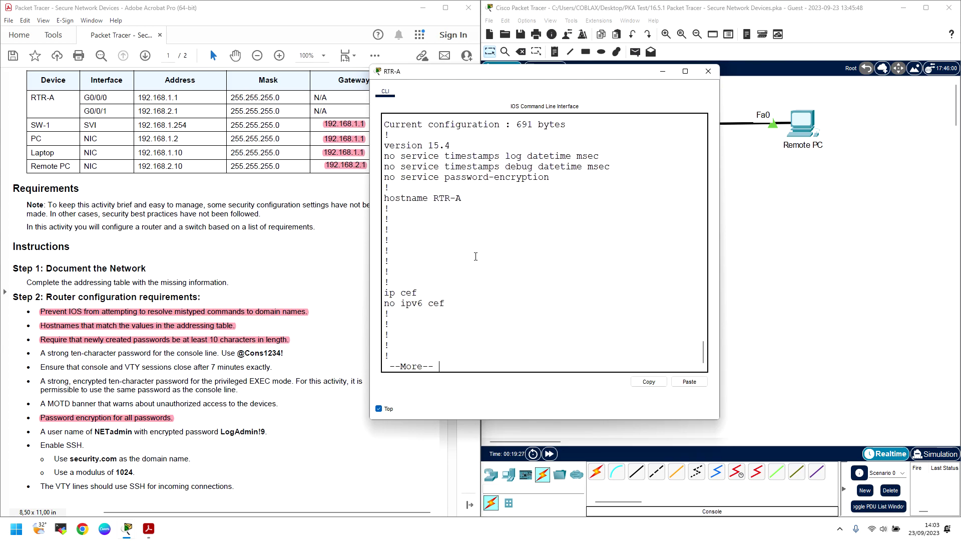
key("q")
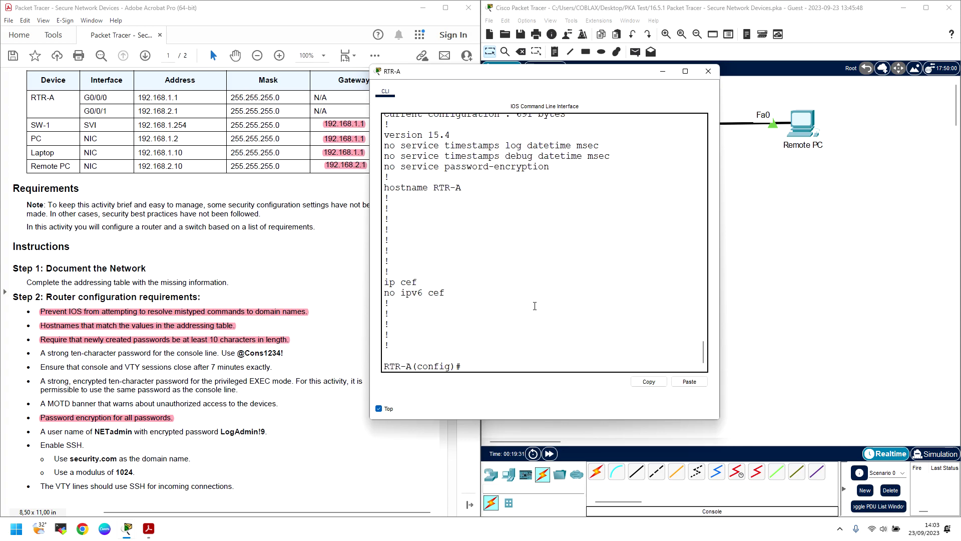
Step: Type the service password-encryption command at the config prompt
type("ser")
key("Tab")
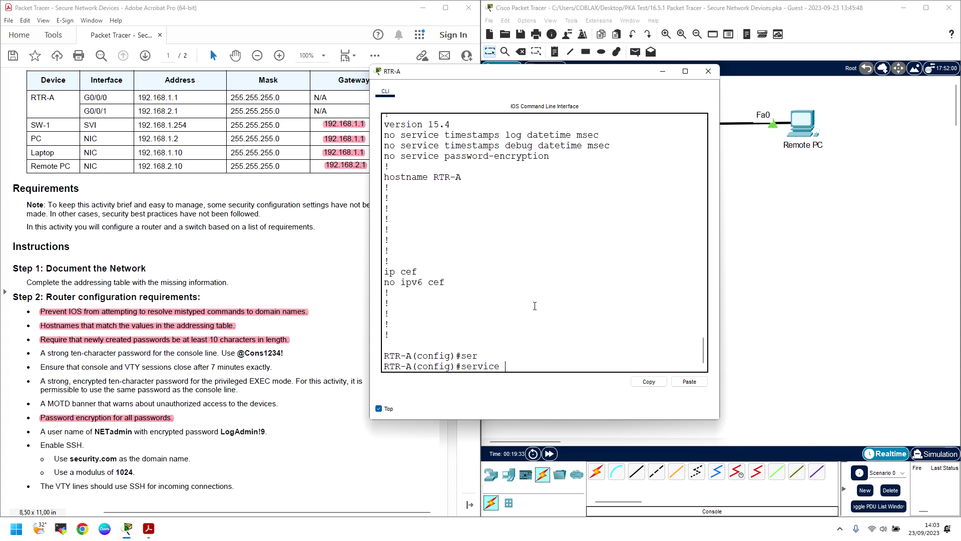
type("pass")
key("Tab")
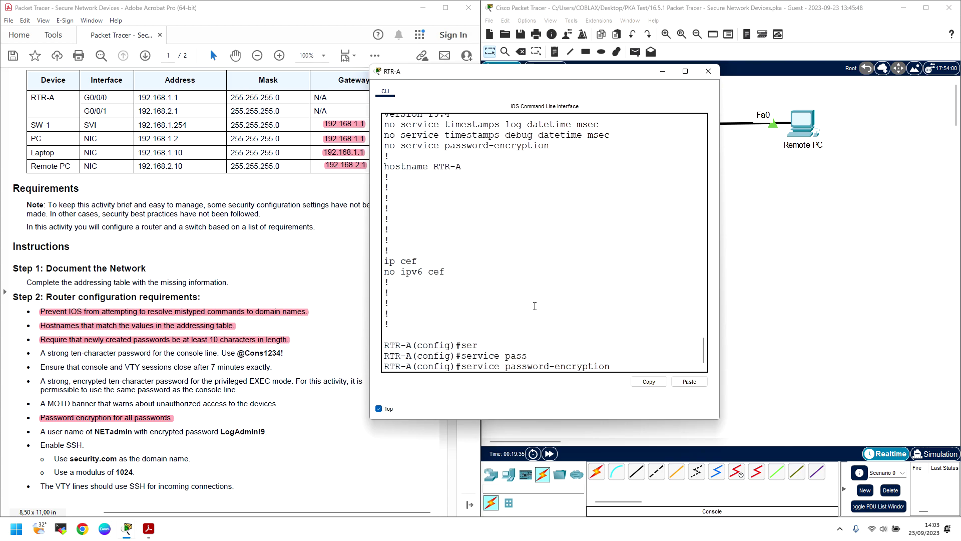
Step: Enable password encryption and require a 10-character password minimum with security passwords min-length 10
key("Return")
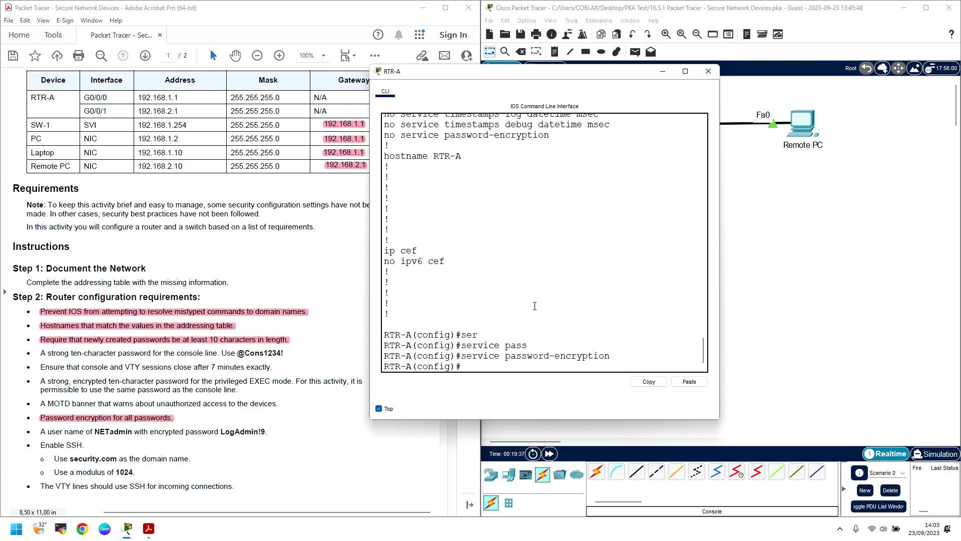
type("serv")
key("BackSpace")
key("BackSpace")
type("c")
key("Tab")
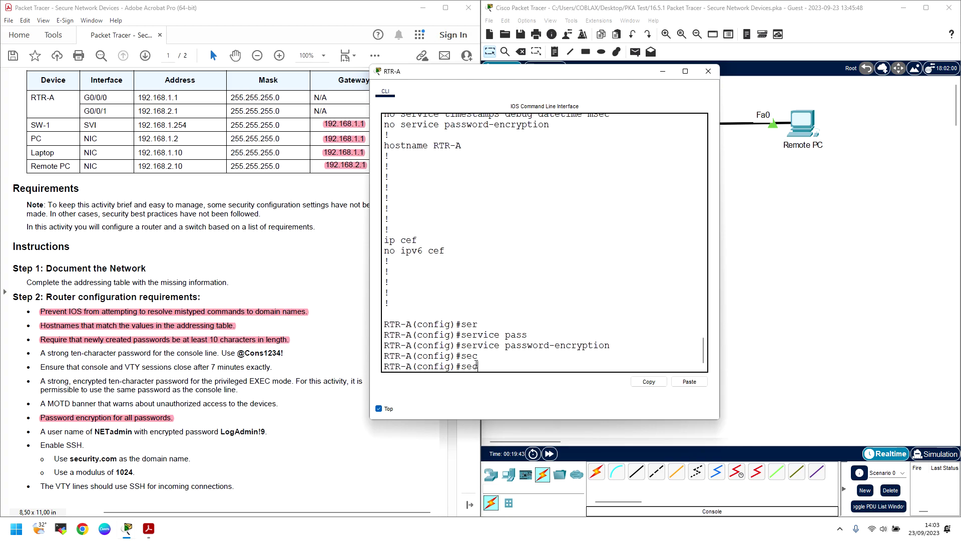
type("u?")
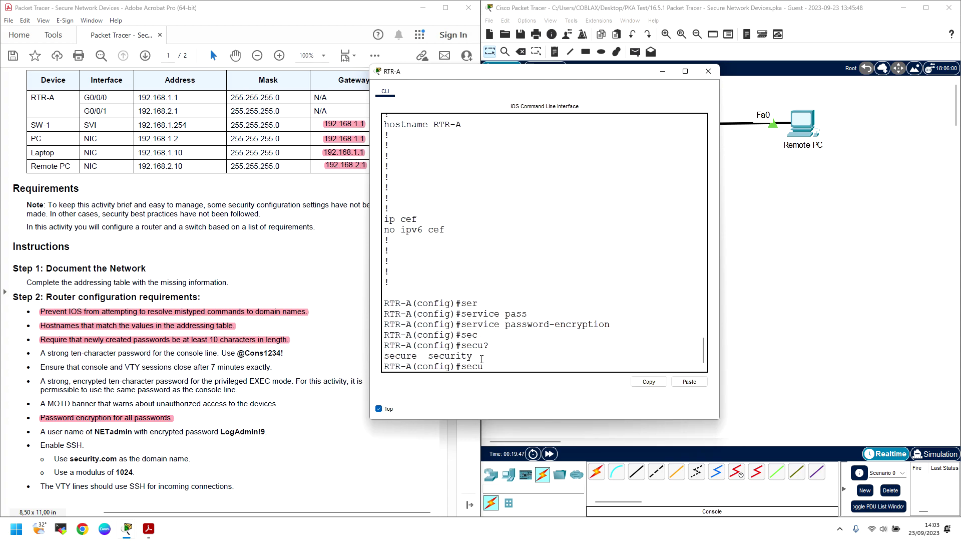
type("ri")
key("Tab")
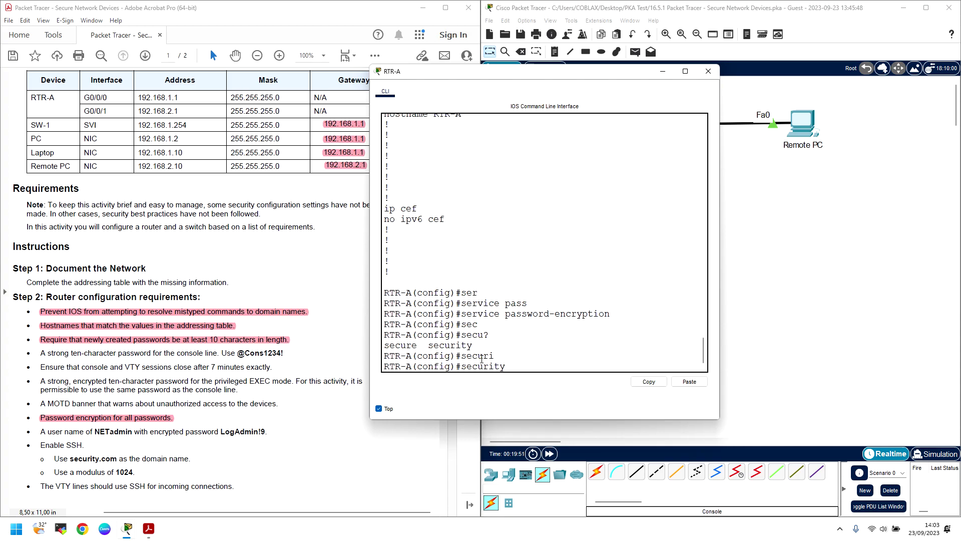
type("?")
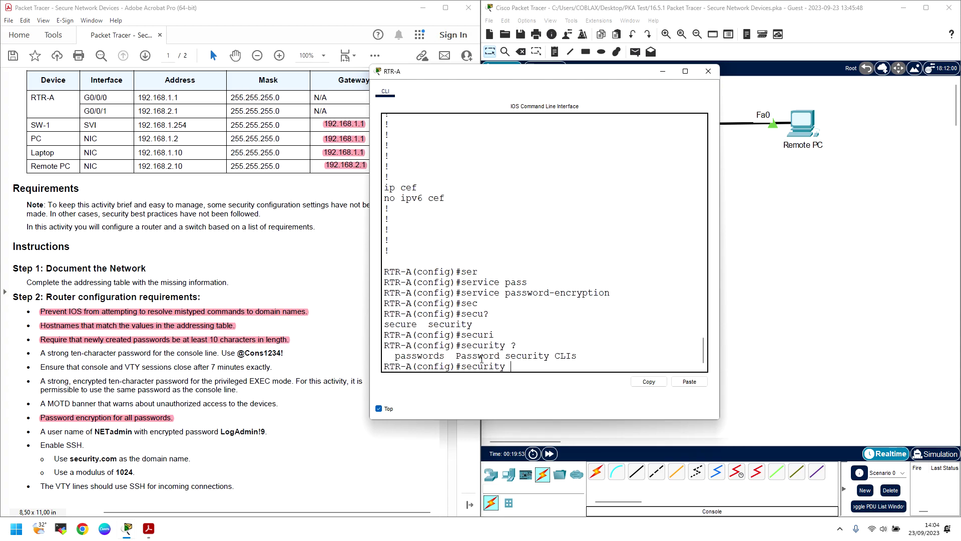
type("pass")
key("Tab")
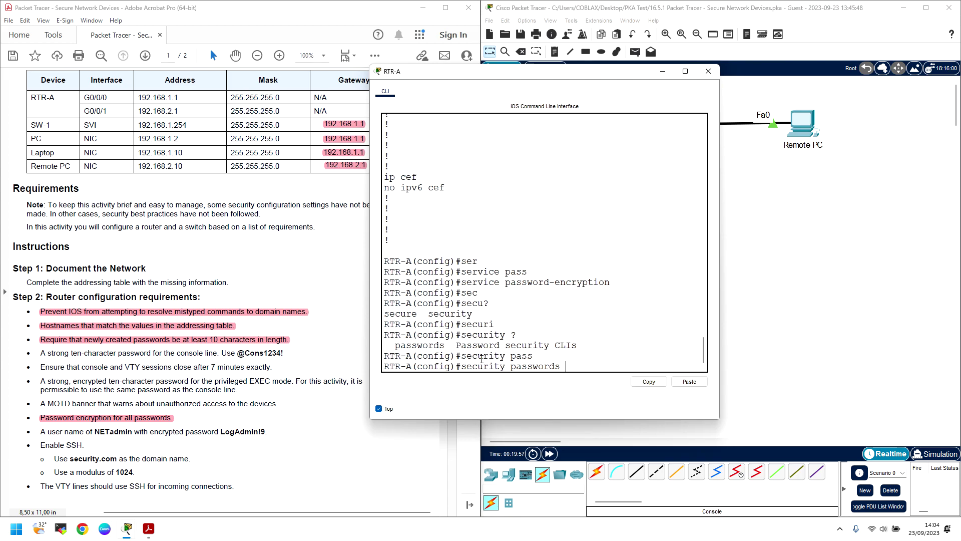
type("?")
type("min")
key("Tab")
type("10")
key("Return")
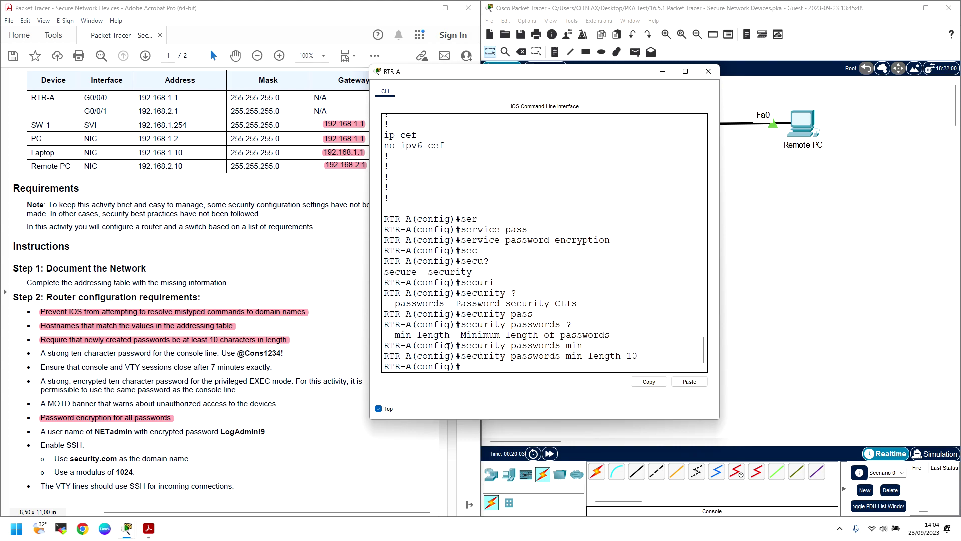
Step: Confirm both settings in the running config, then select the MOTD banner requirement in the PDF
type("do sh run")
key("Return")
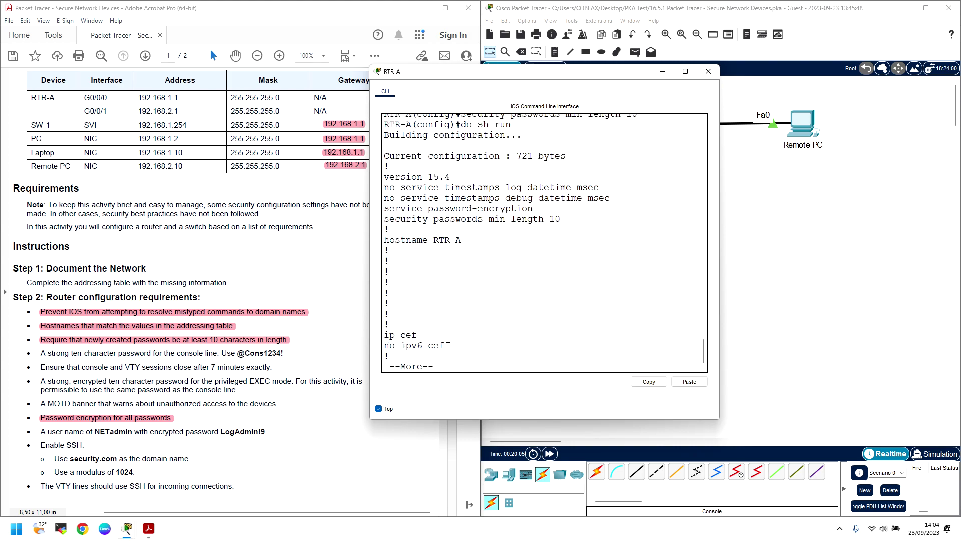
left_click_drag(406, 205, 555, 223)
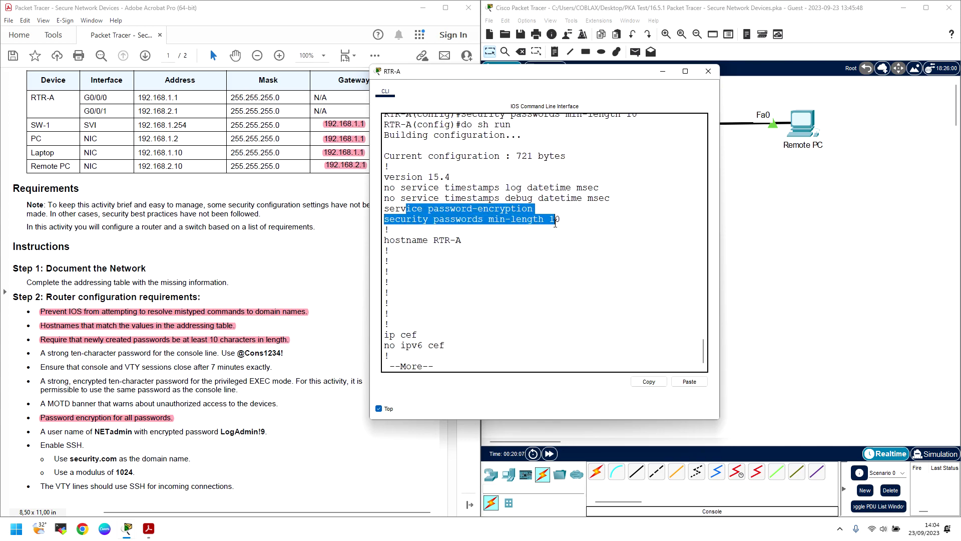
key("ctrl+c")
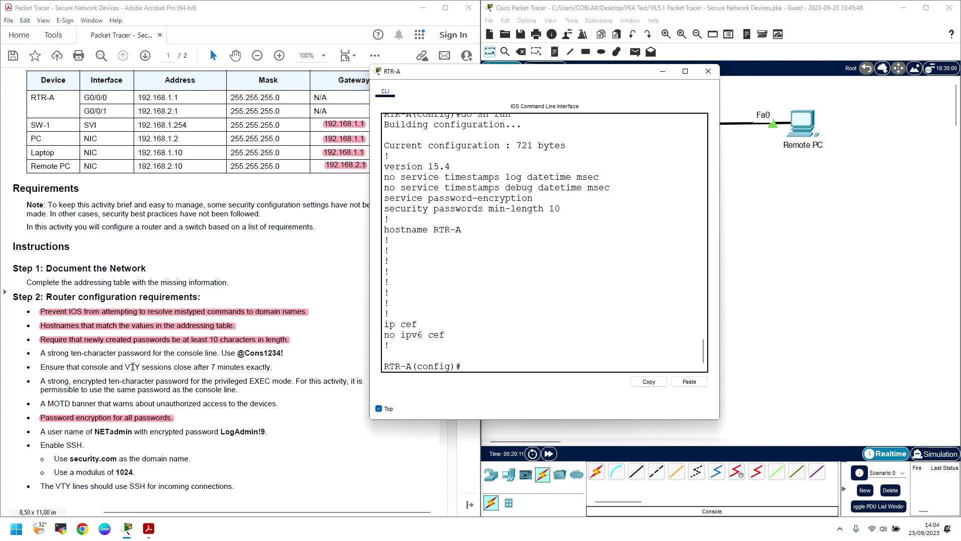
scroll(133, 366, "down", 1)
left_click_drag(40, 381, 277, 382)
Step: Highlight the MOTD banner requirement in the PDF
right_click(278, 381)
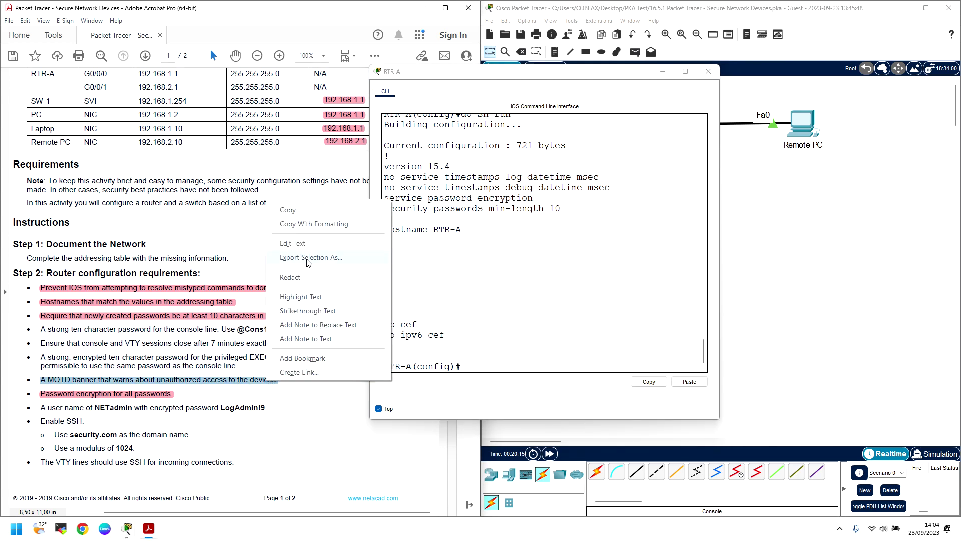
left_click(299, 296)
left_click(496, 367)
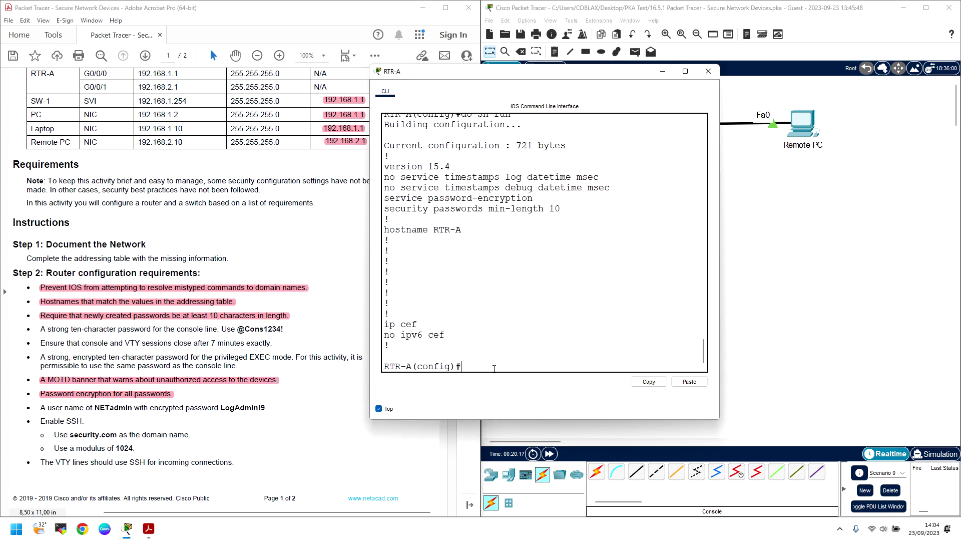
Step: Configure banner motd #Yang Tidak Berkepentingan Dilarang Masuk# on RTR-A
type("bann")
key("Tab")
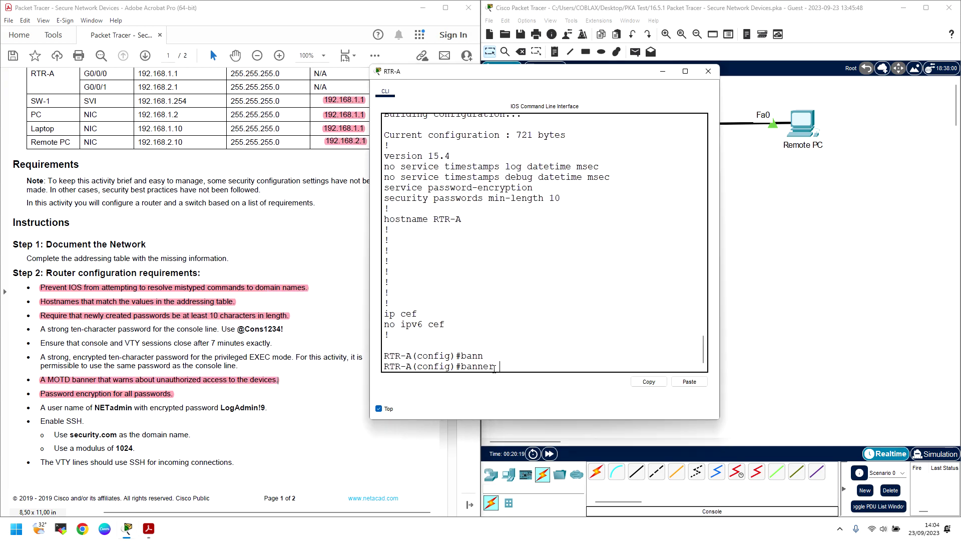
type("mot")
key("Tab")
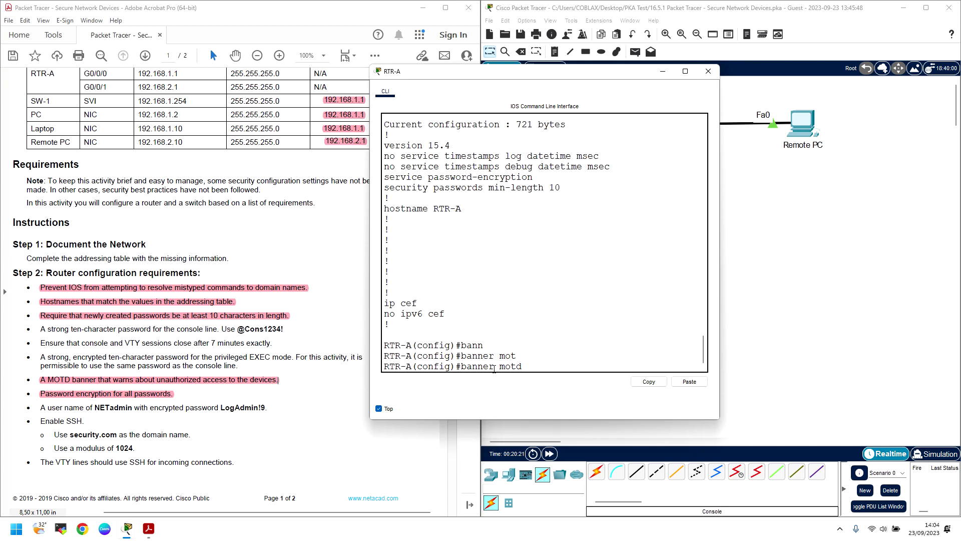
type("\"\"")
key("BackSpace")
key("BackSpace")
type("?")
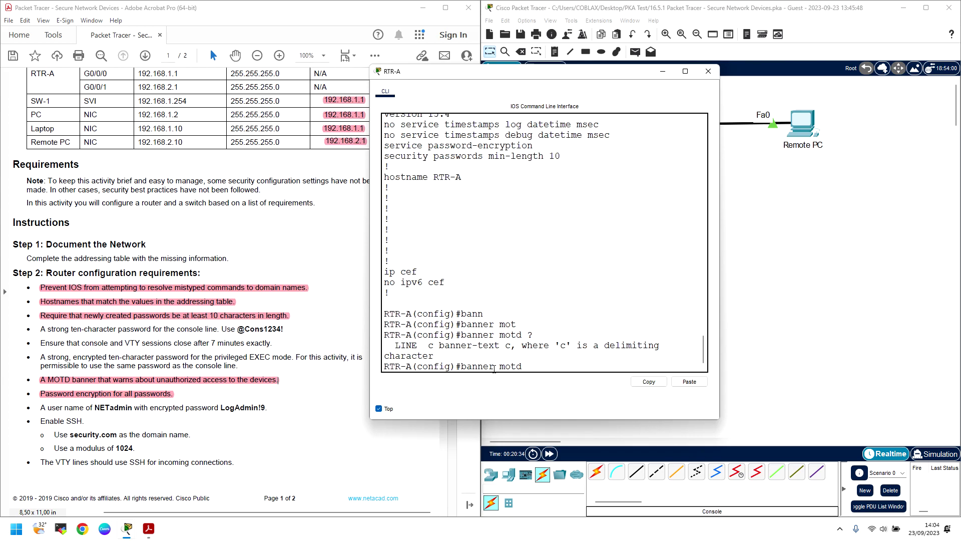
type("#Yang Tidak Berkepen")
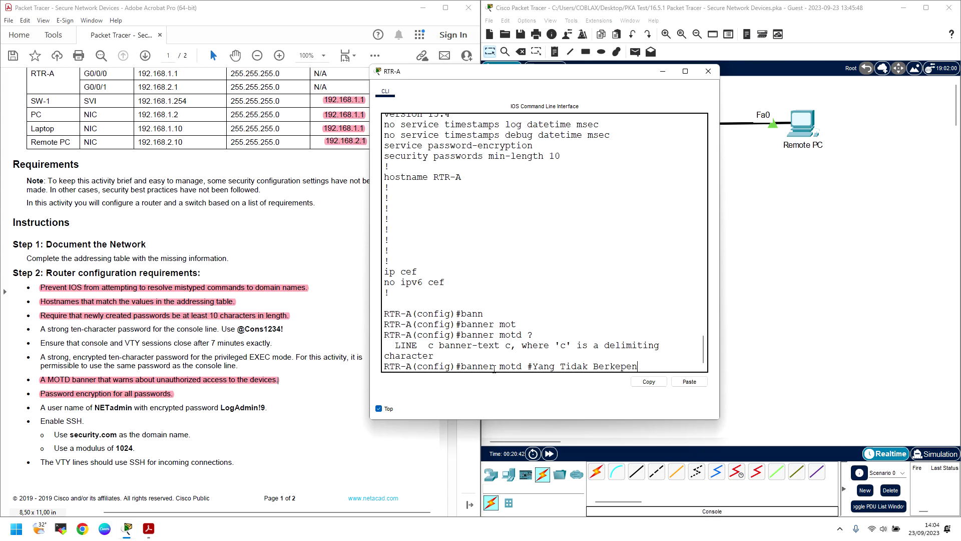
type("tingan DIlarang Mas")
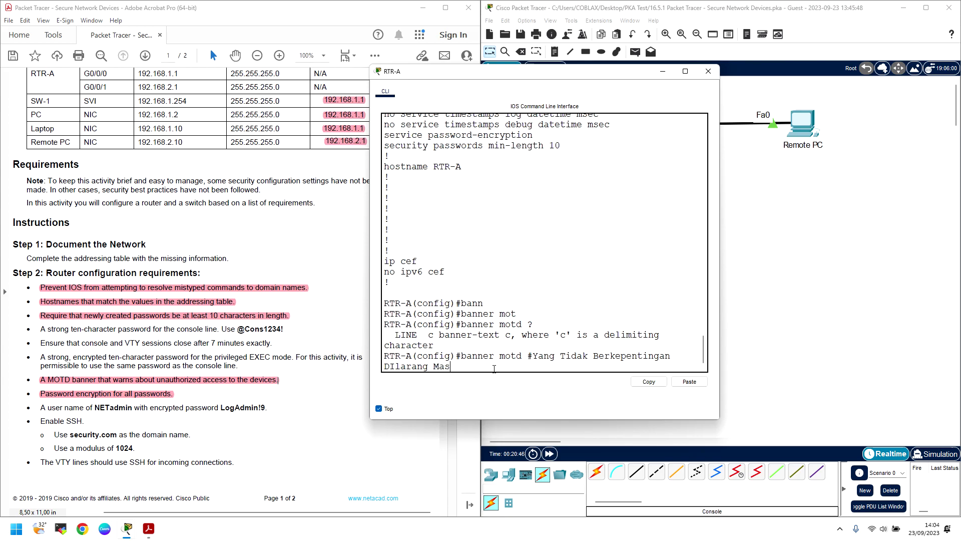
key("BackSpace")
key("BackSpace")
key("BackSpace")
key("BackSpace")
key("BackSpace")
key("BackSpace")
key("BackSpace")
key("BackSpace")
key("BackSpace")
key("BackSpace")
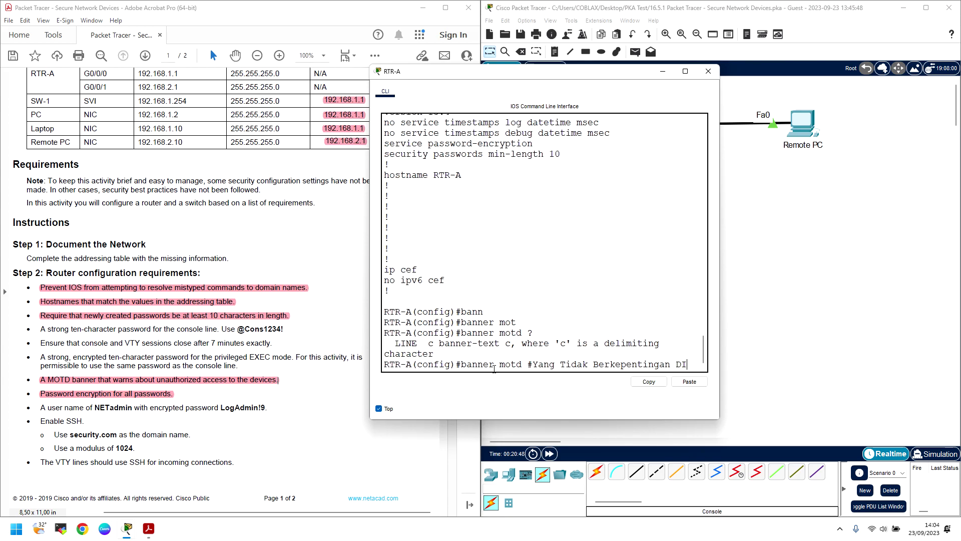
type("ilara")
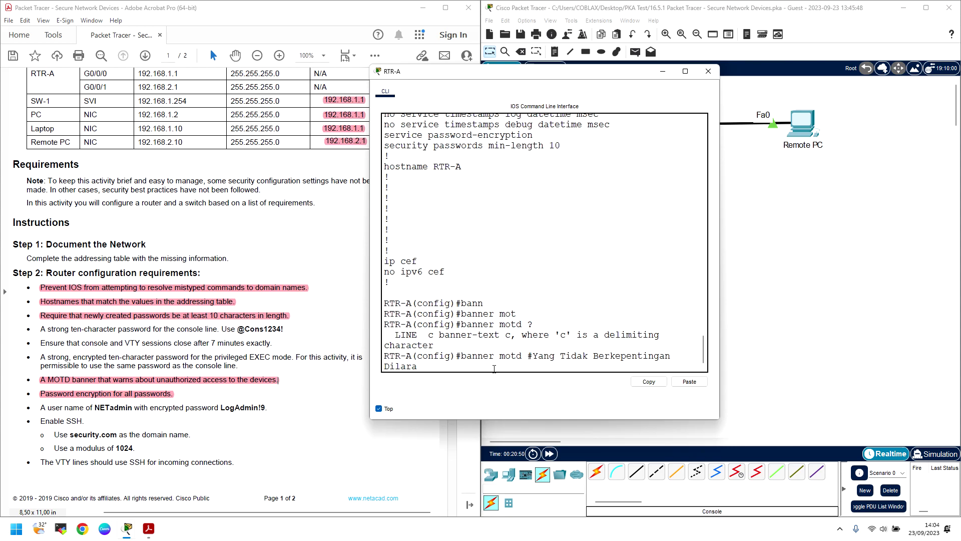
type("ng Masuk#")
key("Return")
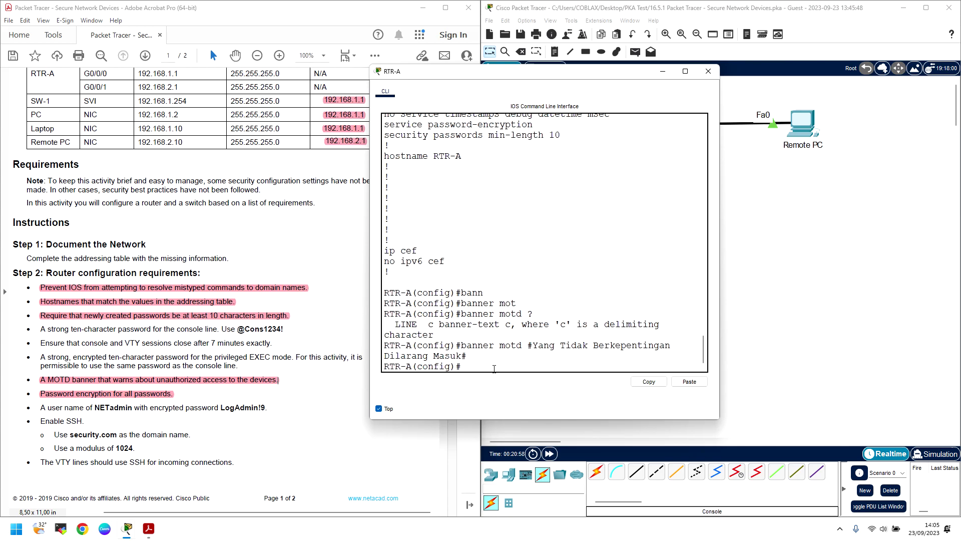
Step: Page through the running configuration to confirm the new MOTD banner line
type("do sh run")
key("Return")
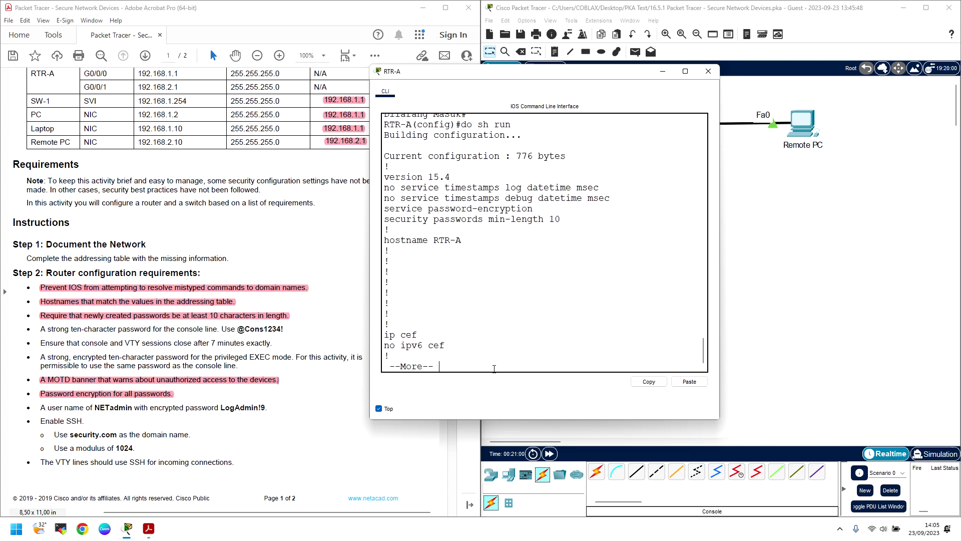
key("Return")
key("Return")
key("Return")
key("Return")
key("Return")
key("Return")
key("Return")
key("Return")
key("Return")
key("Return")
key("Return")
key("Return")
key("Return")
key("Return")
key("Return")
key("Return")
key("Return")
key("Return")
key("Return")
key("Return")
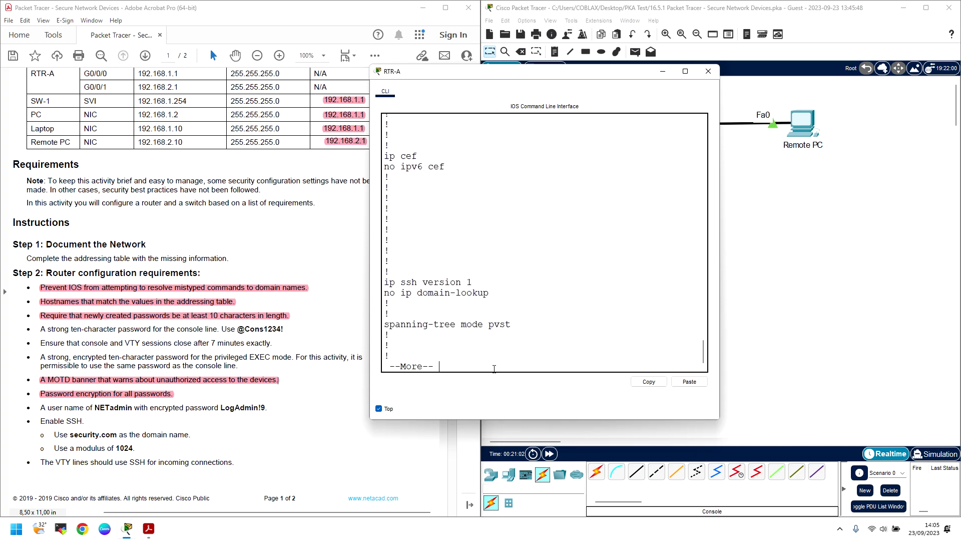
key("Return")
key("Return")
key("Return")
key("Return")
key("Return")
key("Return")
key("Return")
key("Return")
key("Return")
key("Return")
key("Return")
key("Return")
key("Return")
key("Return")
key("Return")
key("Return")
key("Return")
key("Return")
key("Return")
key("Return")
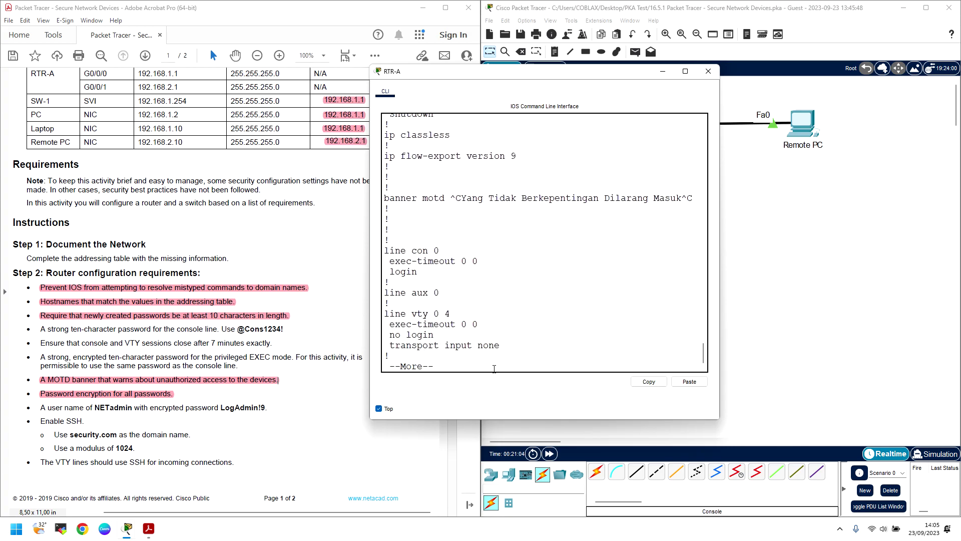
double_click(557, 198)
key("ctrl+c")
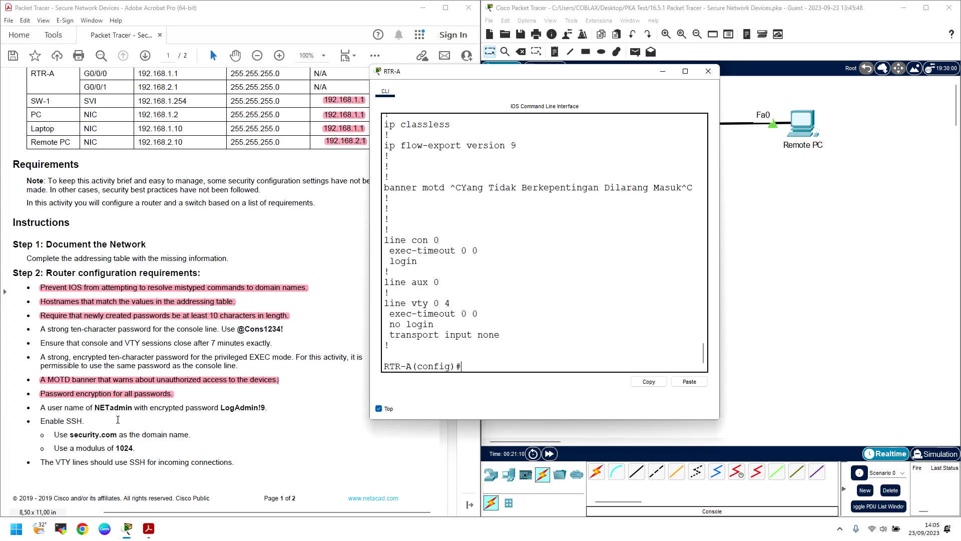
Step: Highlight the admin user-account requirement line in the PDF in pink
left_click(144, 408)
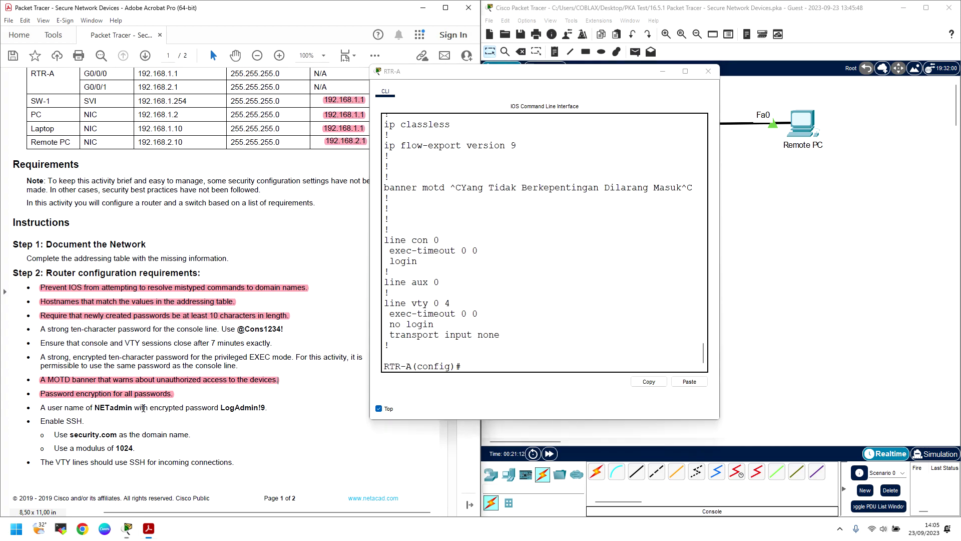
mouse_move(276, 409)
left_mouse_down()
mouse_move(38, 408)
mouse_move(271, 407)
left_mouse_up()
left_click(68, 409)
right_click(251, 409)
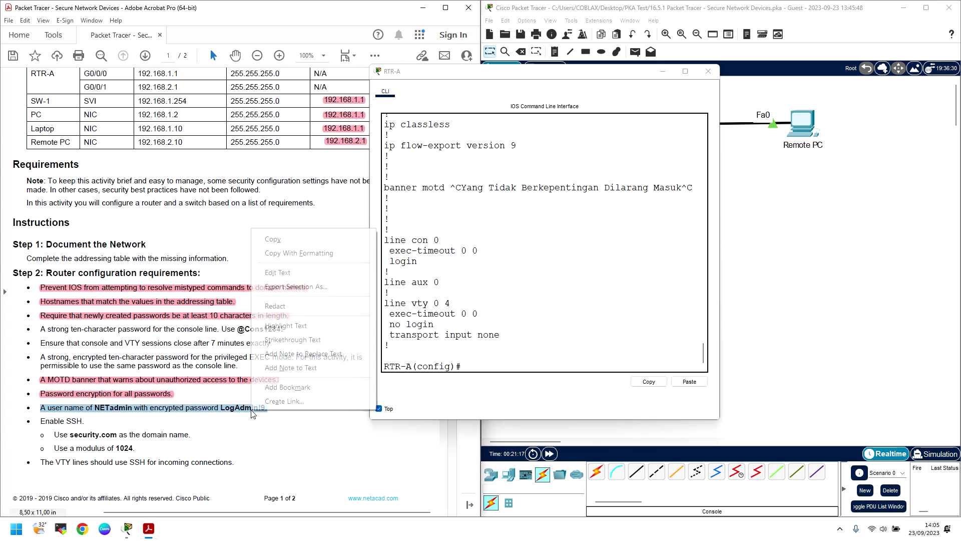
left_click(297, 326)
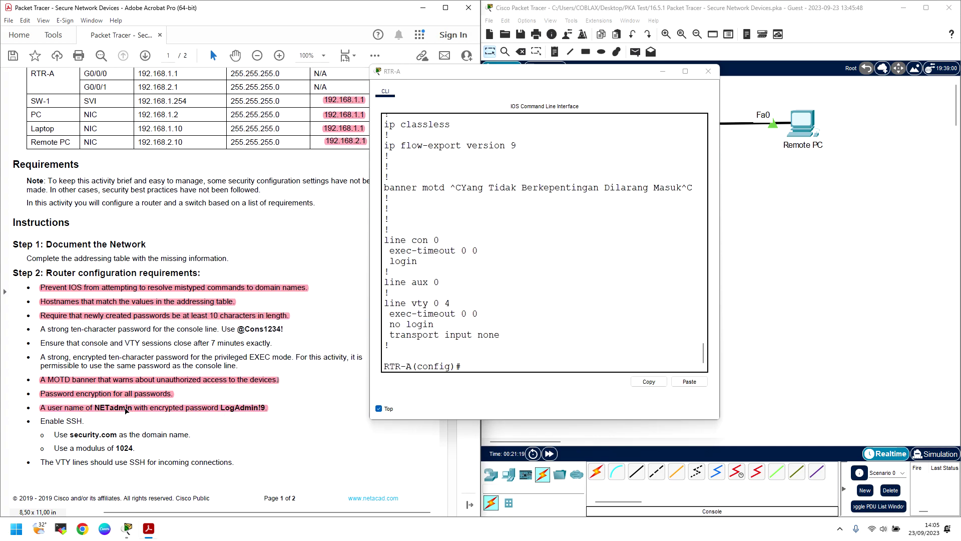
left_click(488, 366)
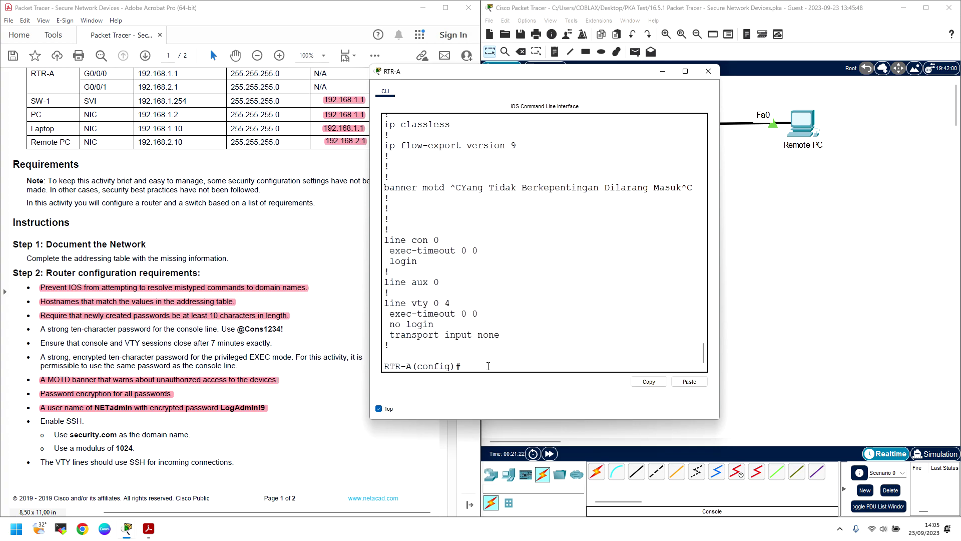
Step: Create local user NETadmin with the required password stored via the secret option
type("use")
key("Tab")
type("N")
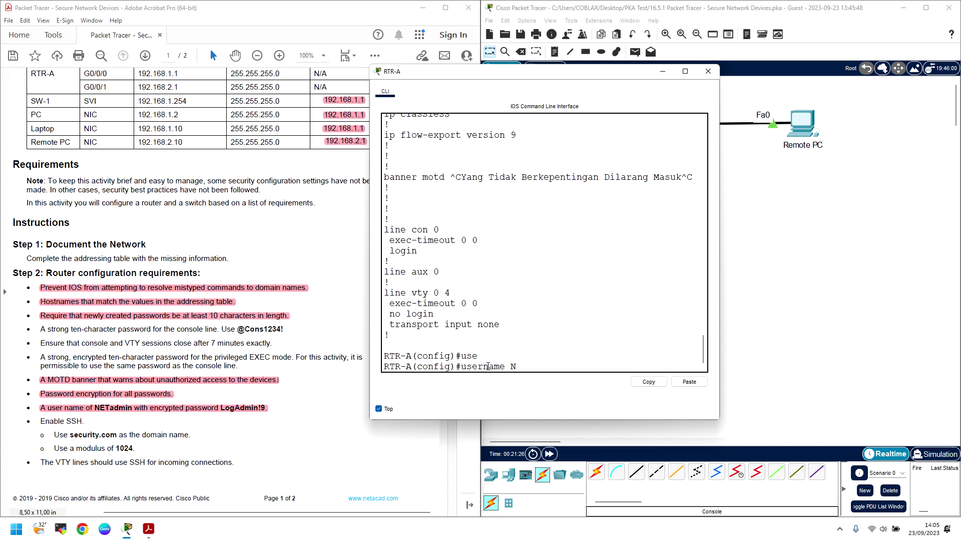
type("ETadmin ?")
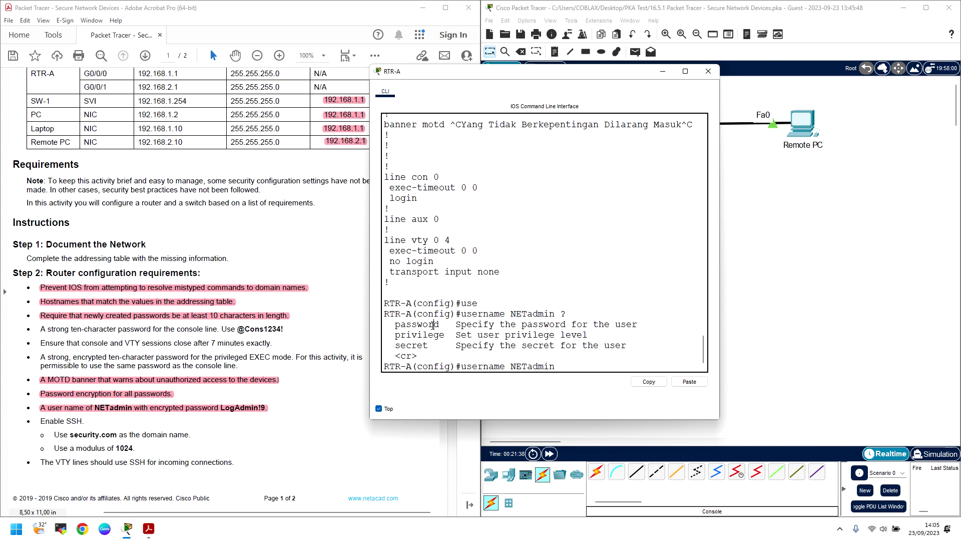
left_click_drag(637, 323, 406, 325)
left_click_drag(561, 349, 396, 345)
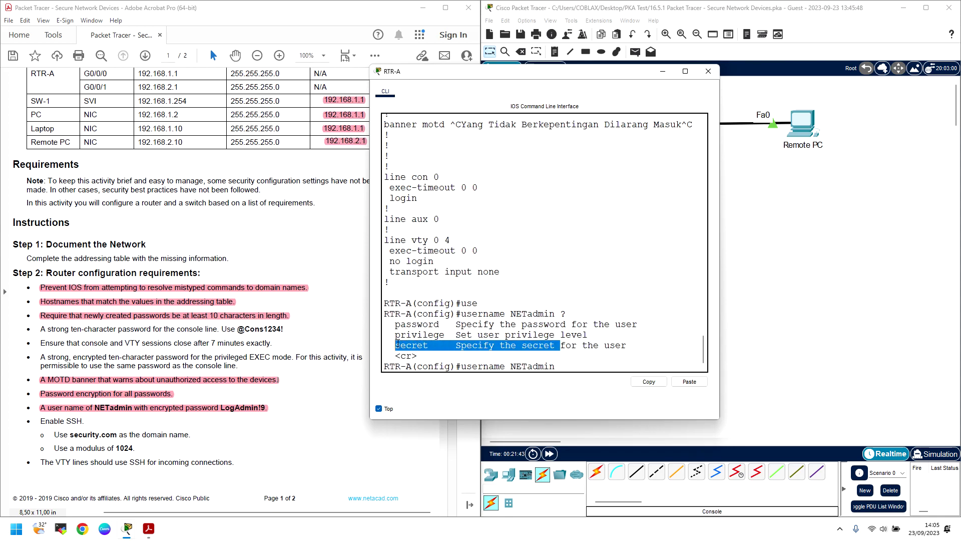
left_click(566, 367)
type("sec")
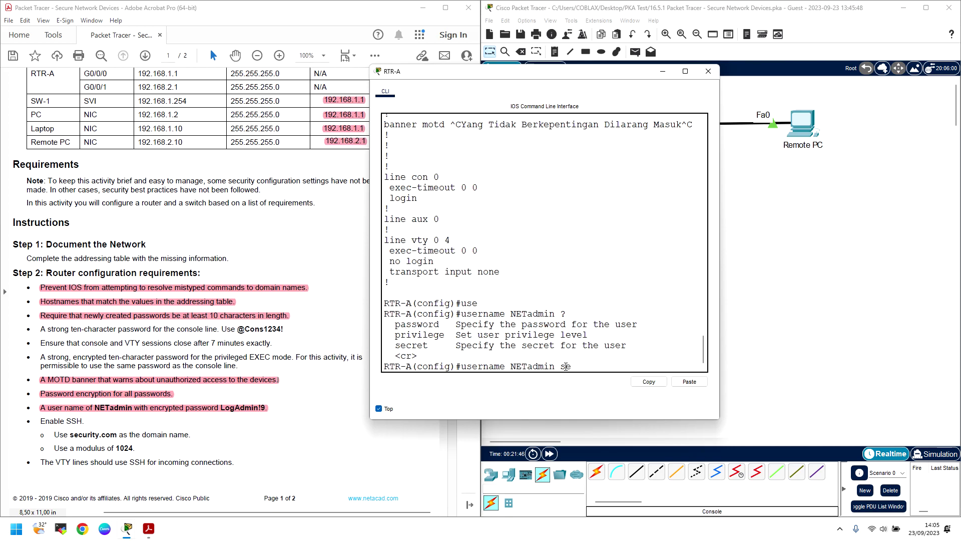
key("Tab")
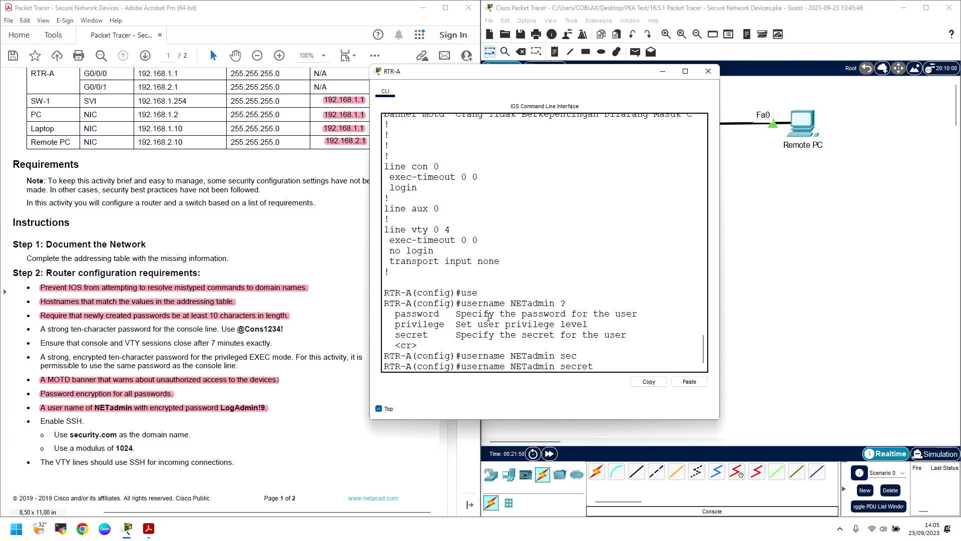
type("LogAdmin!9")
key("Return")
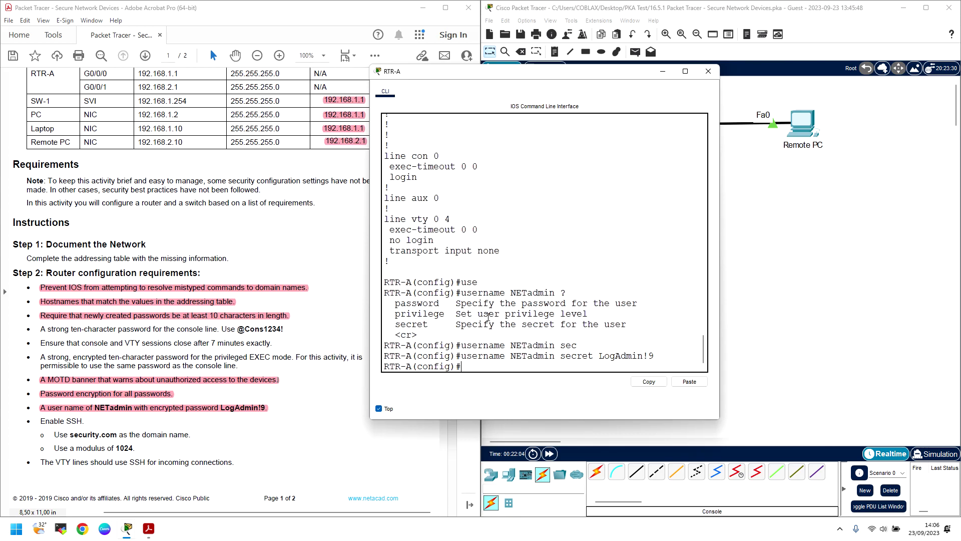
Step: Check the running configuration for the username NETadmin secret 5 entry
type("do sh run")
key("Return")
key("Return")
key("Return")
key("Return")
key("Return")
key("Return")
key("Return")
key("Return")
key("Return")
key("Return")
key("Return")
key("Return")
key("Return")
key("Return")
key("Return")
key("Return")
key("Return")
key("Return")
key("Return")
key("Return")
key("Return")
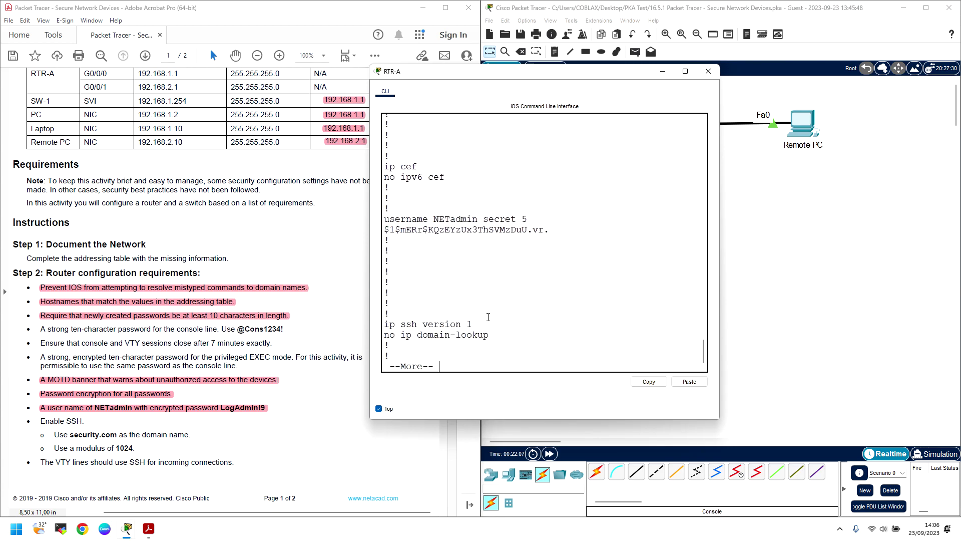
key("Return")
key("Return")
key("Return")
key("Return")
key("Return")
key("Return")
key("Return")
key("Return")
key("Return")
key("Return")
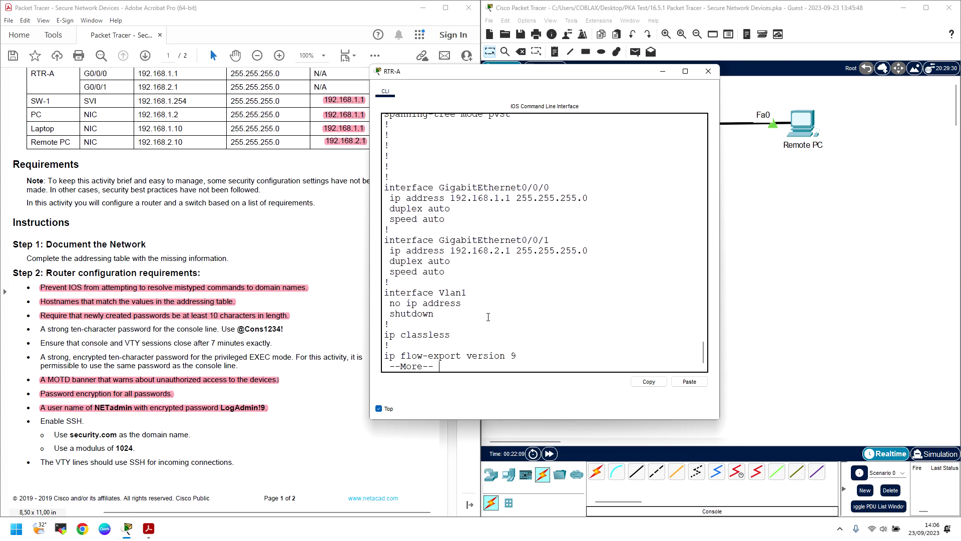
scroll(552, 258, "up", 10)
scroll(551, 258, "up", 1)
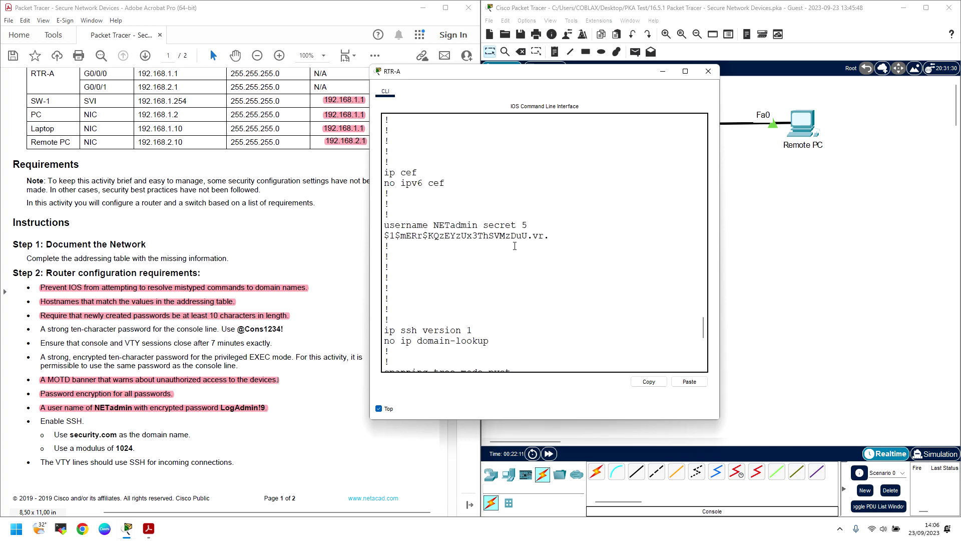
left_click(500, 226)
left_click_drag(405, 239, 525, 237)
left_click(557, 238)
Step: Look over the PDF's console, timeout and privileged EXEC password requirement lines
left_click(188, 329)
left_click_drag(288, 331, 280, 331)
left_click_drag(65, 344, 244, 344)
left_click_drag(109, 358, 155, 357)
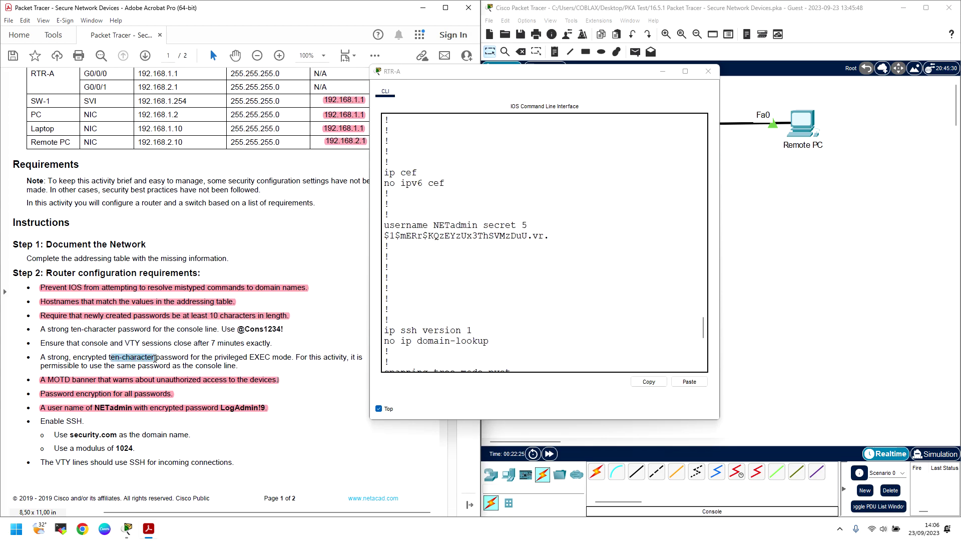
left_click(88, 357)
left_click_drag(52, 358, 255, 358)
scroll(117, 418, "down", 5)
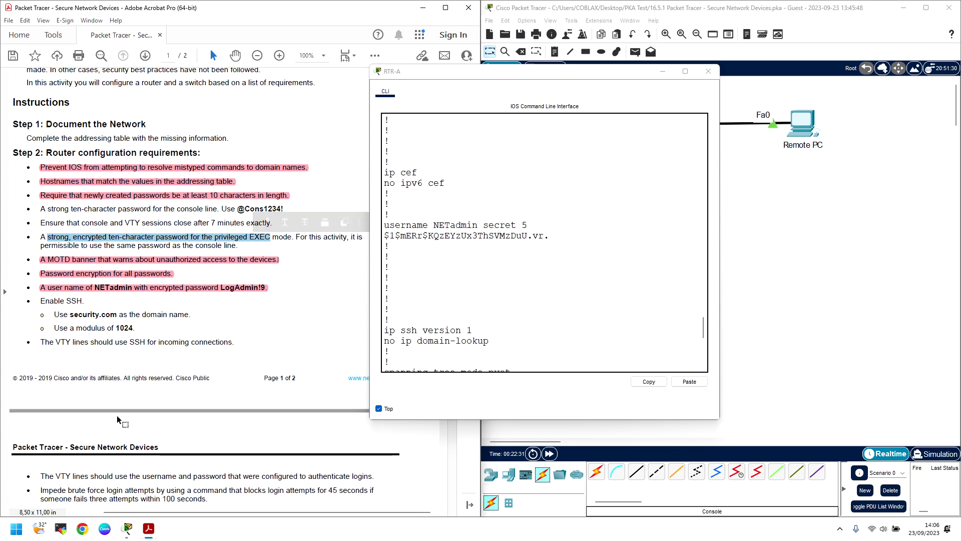
scroll(119, 411, "down", 3)
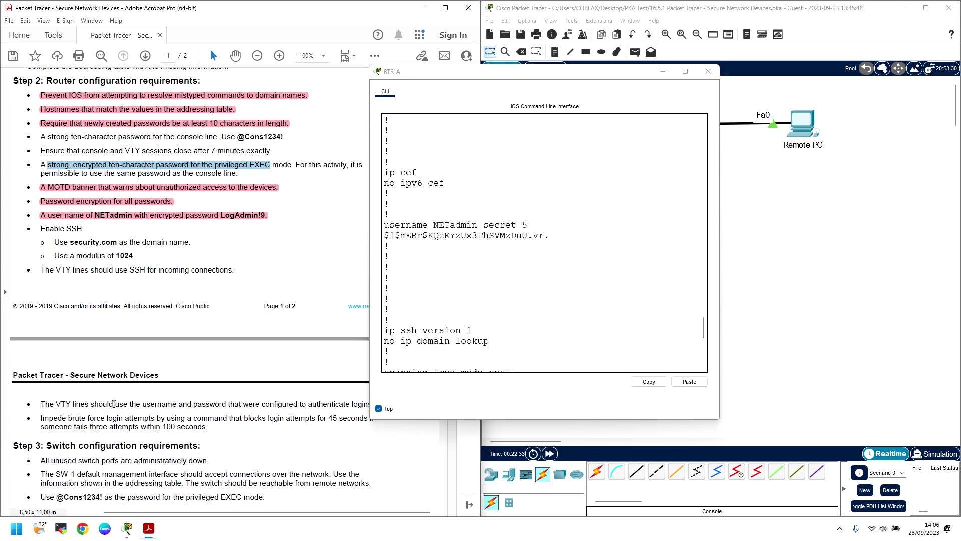
scroll(114, 404, "up", 4)
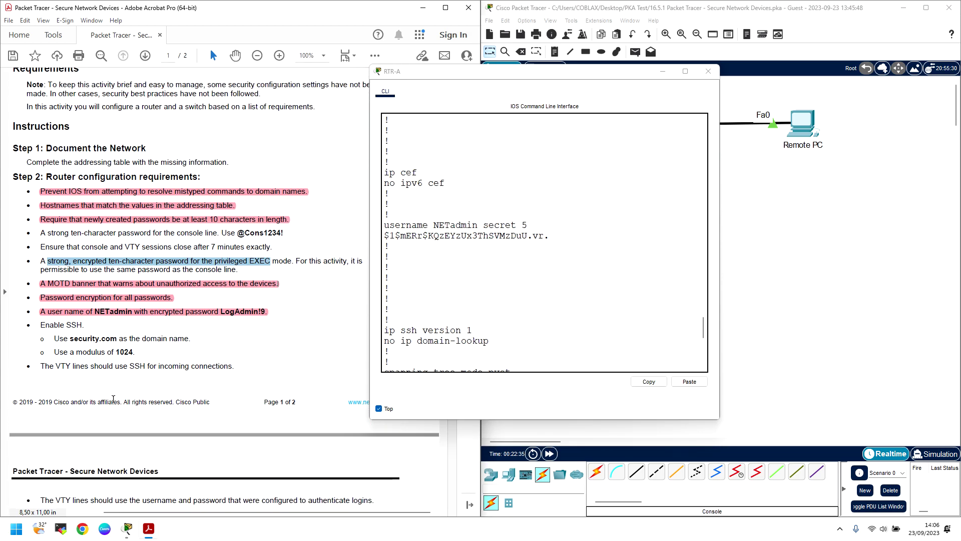
left_click(142, 264)
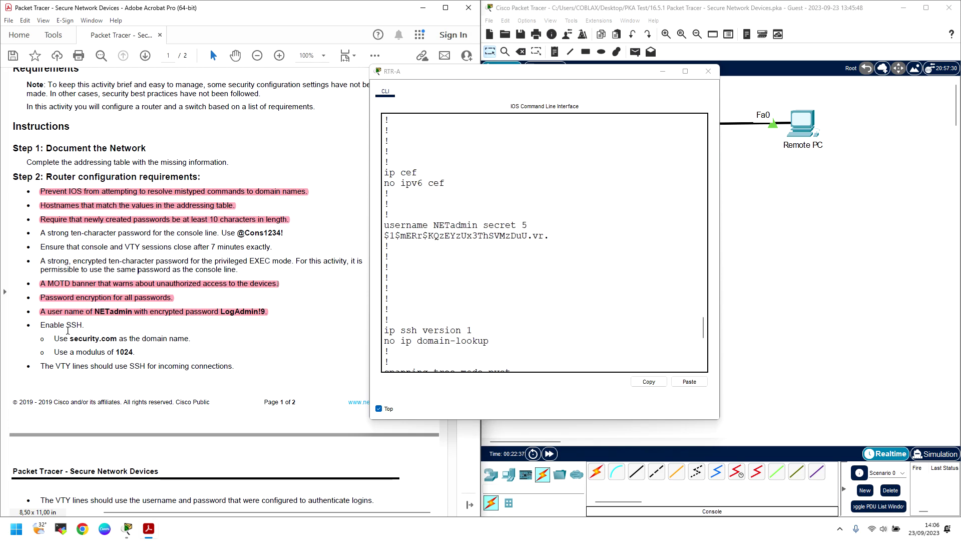
Step: Highlight the privileged EXEC encrypted-password bullet in pink
left_click_drag(88, 365, 197, 369)
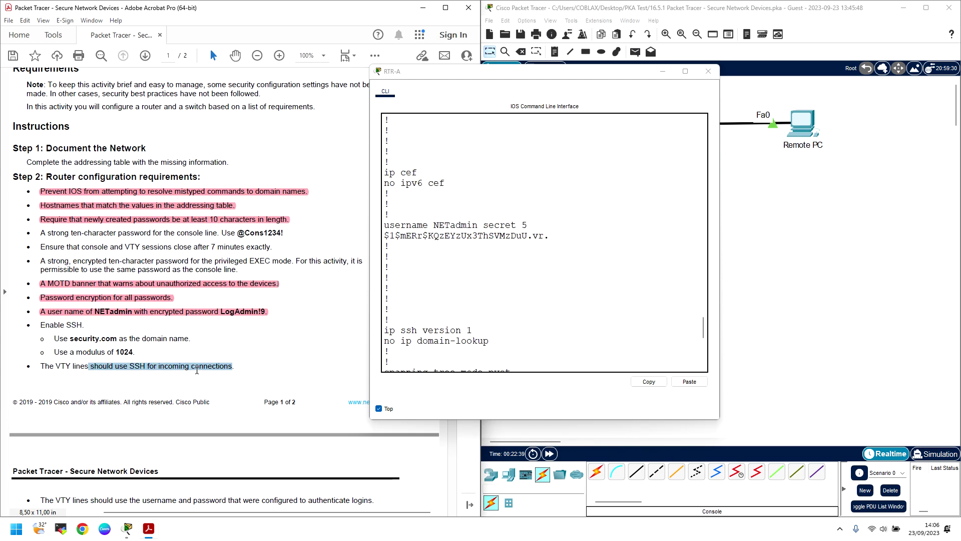
scroll(197, 370, "down", 5)
left_click_drag(115, 380, 176, 380)
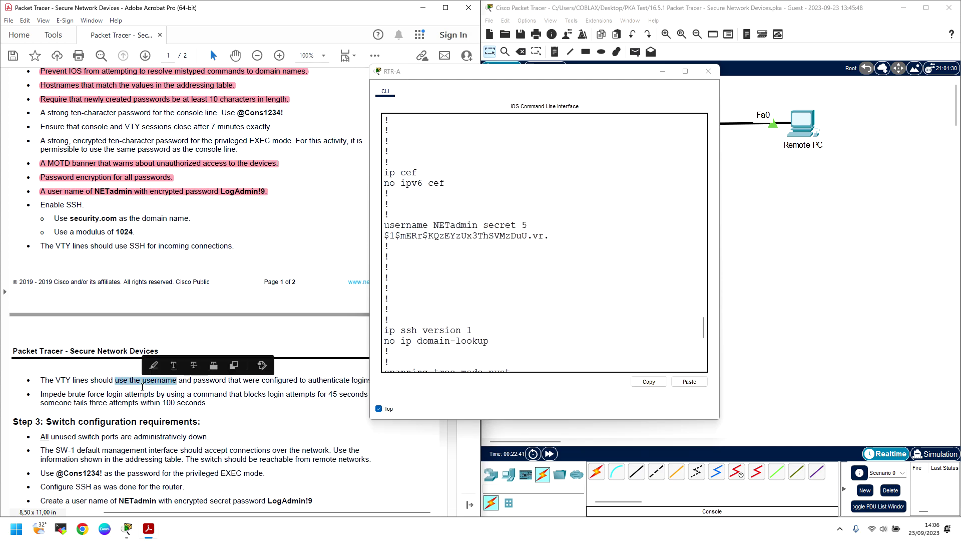
scroll(143, 387, "up", 5)
left_click_drag(71, 234, 217, 234)
left_click_drag(67, 248, 256, 270)
left_click(98, 263)
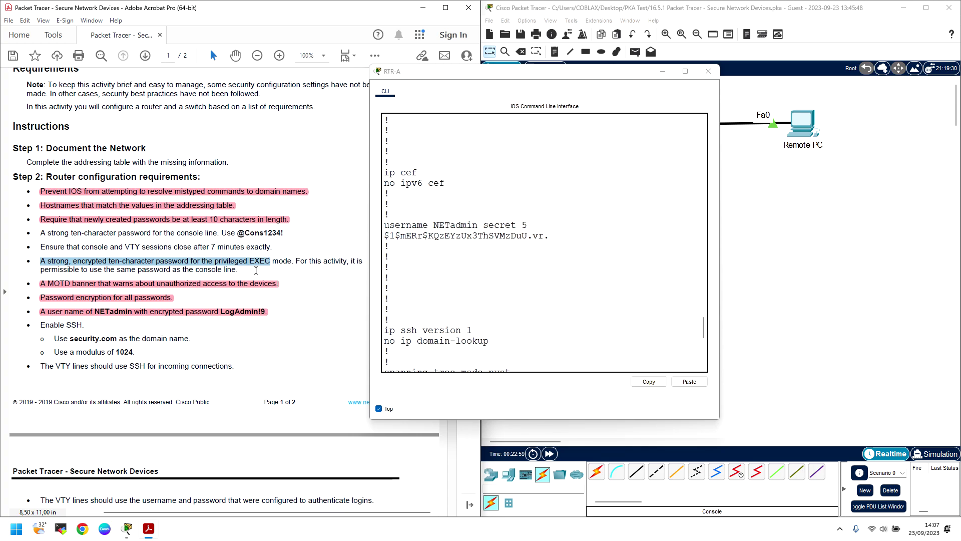
left_click(305, 261)
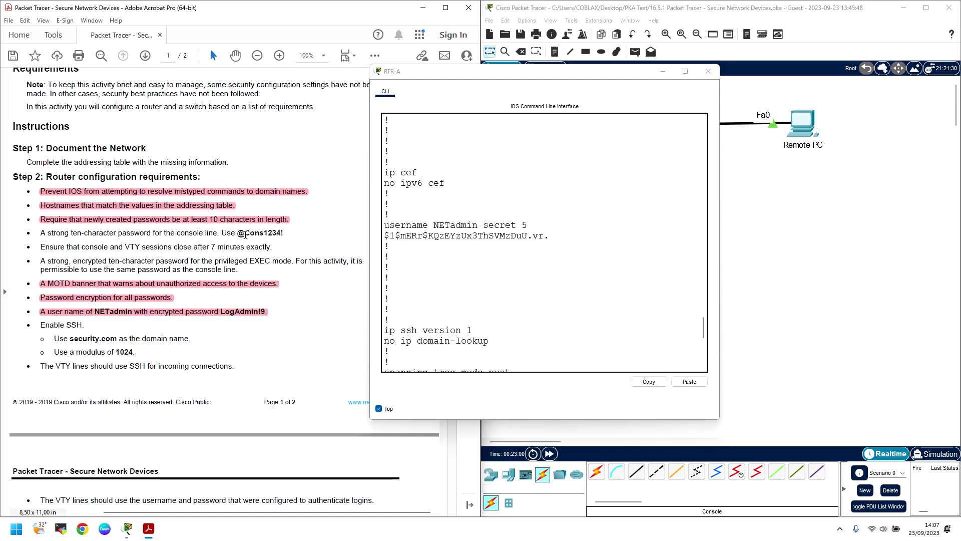
left_click_drag(39, 261, 242, 271)
right_click(212, 267)
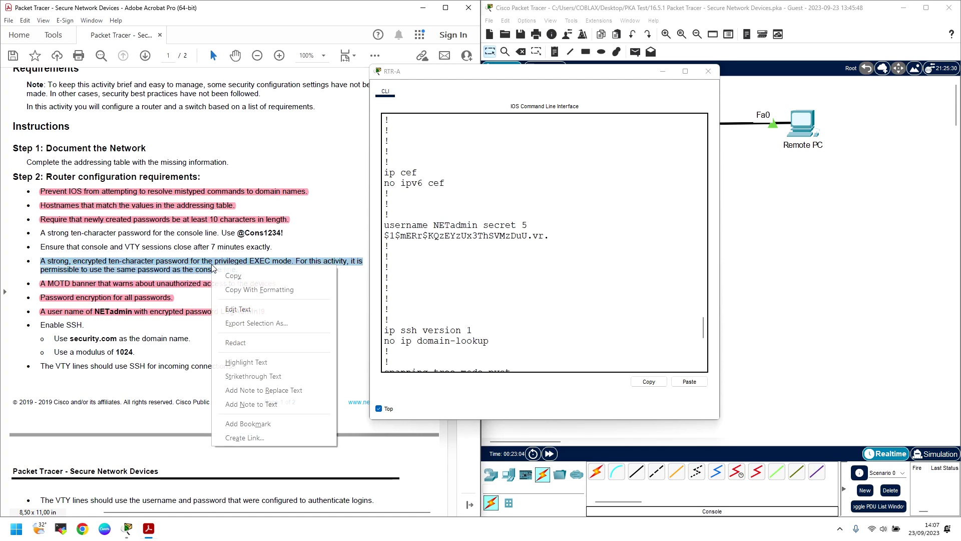
left_click(247, 363)
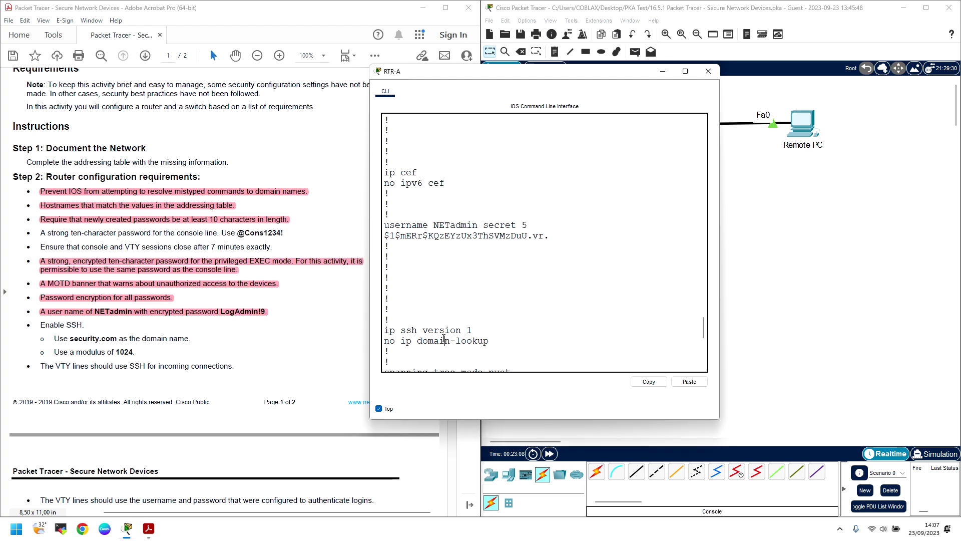
Step: Set an enable secret on RTR-A using the console password from the PDF
scroll(443, 334, "down", 10)
key("q")
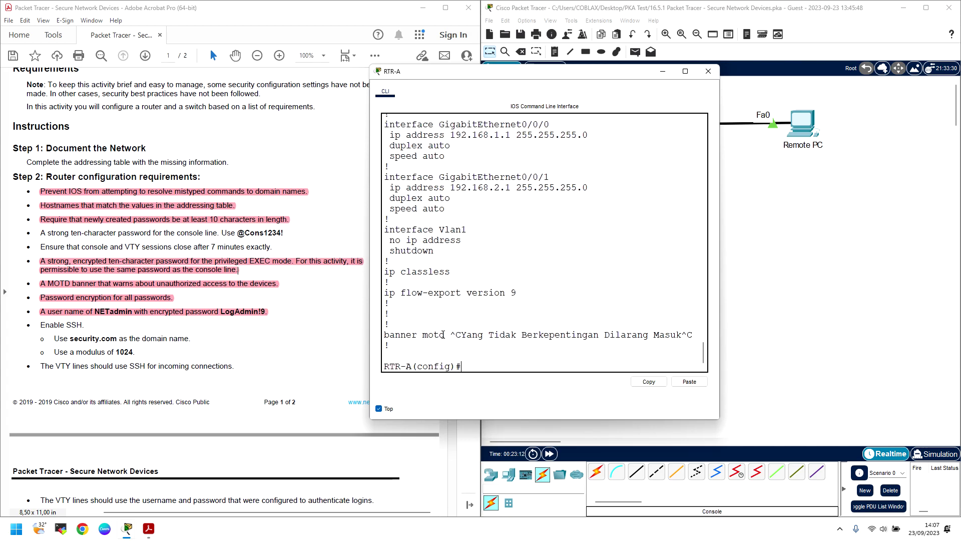
type("ena")
key("Tab")
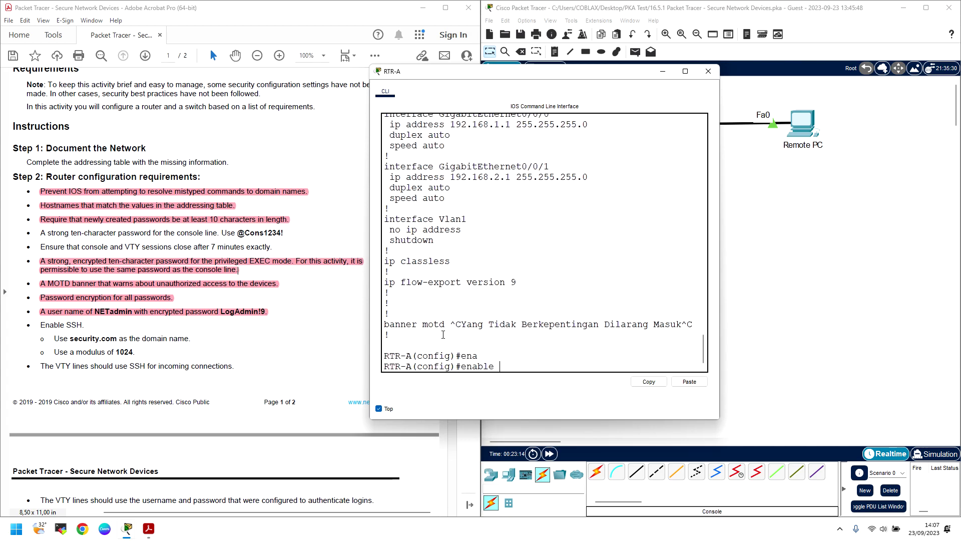
type("se")
key("Tab")
key("BackSpace")
key("BackSpace")
key("BackSpace")
key("BackSpace")
key("BackSpace")
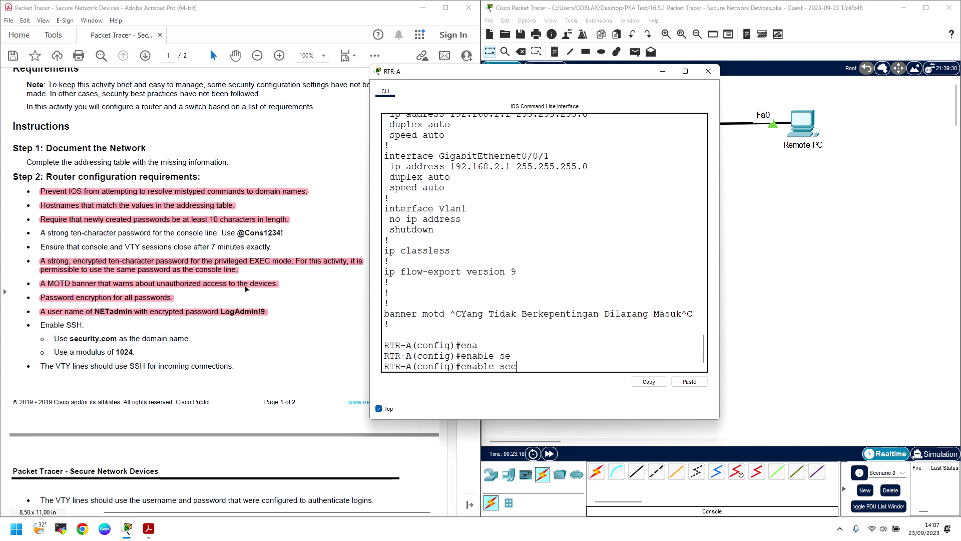
type("?")
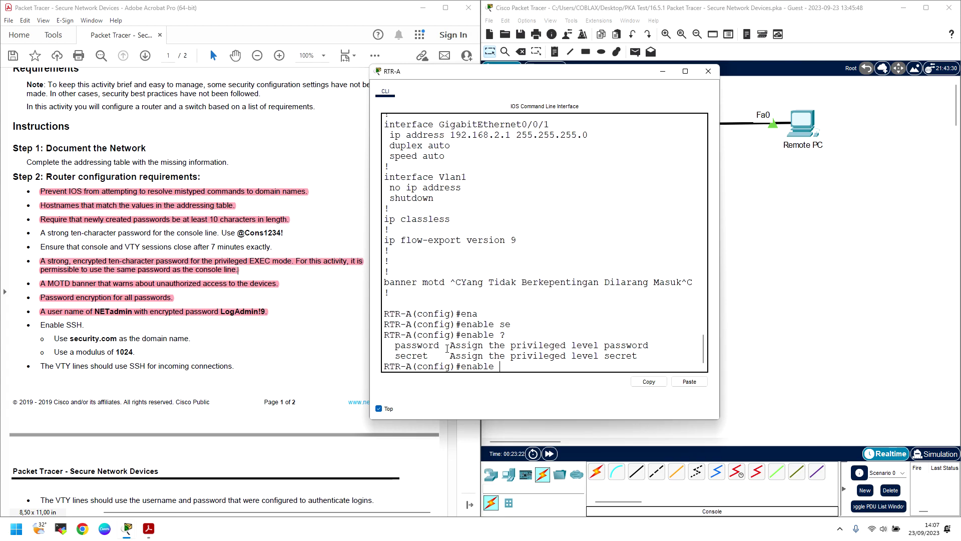
type(" sec")
key("Tab")
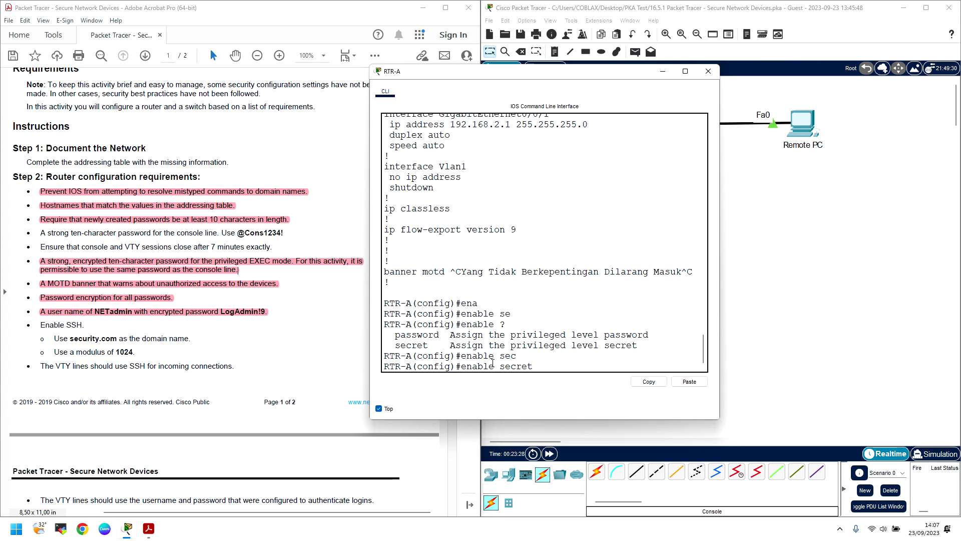
type("@Cons1234!")
key("Return")
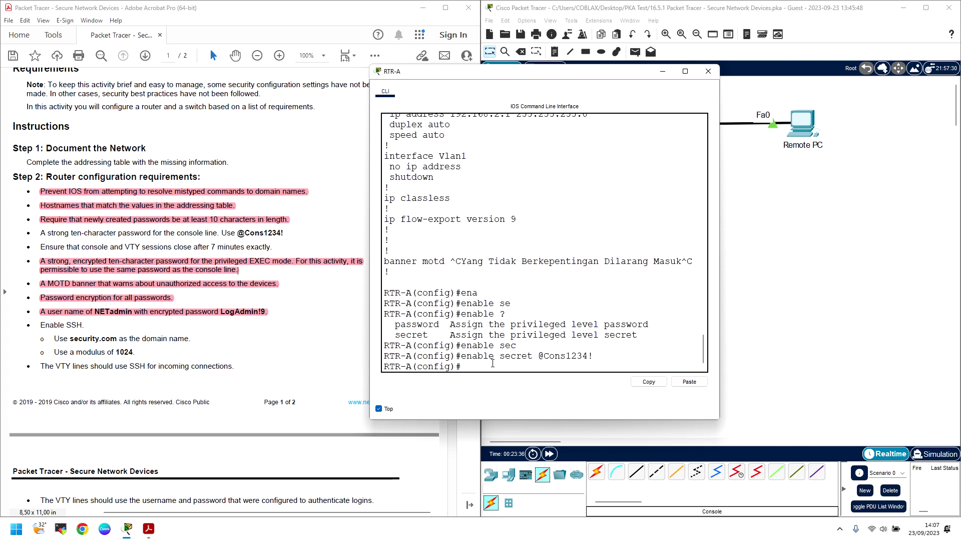
Step: Verify the encrypted enable secret line in the running configuration
type("do sh run")
key("Return")
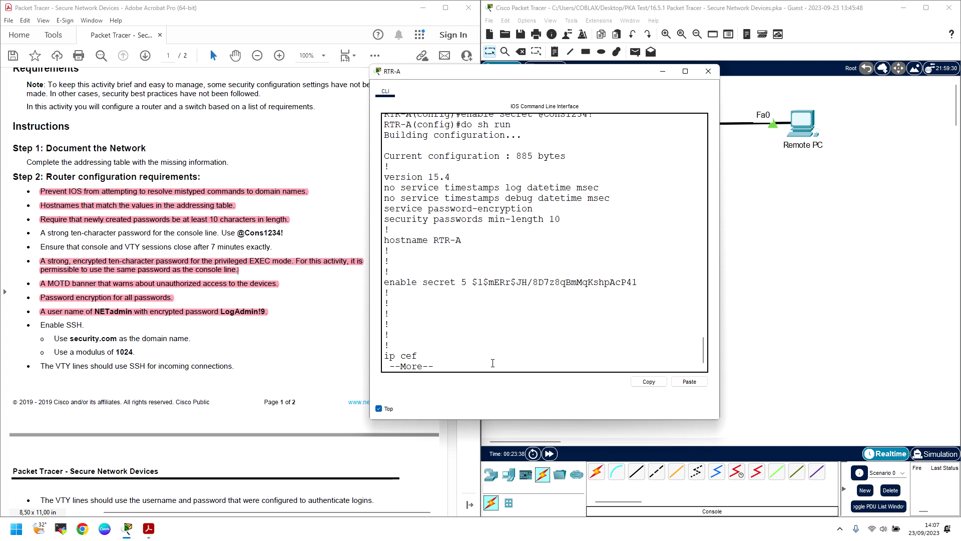
key("Return")
key("Return")
key("Return")
key("Return")
key("Return")
key("Return")
key("Return")
key("Return")
key("Return")
key("Return")
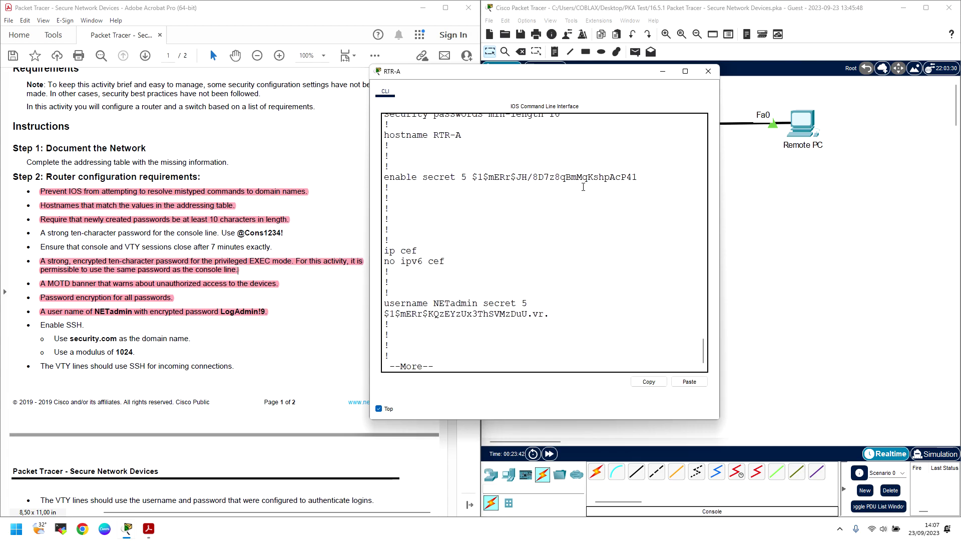
left_click_drag(626, 177, 384, 178)
double_click(551, 177)
left_click(437, 340)
Step: Exit configuration mode and log out to restart the console session
type("q")
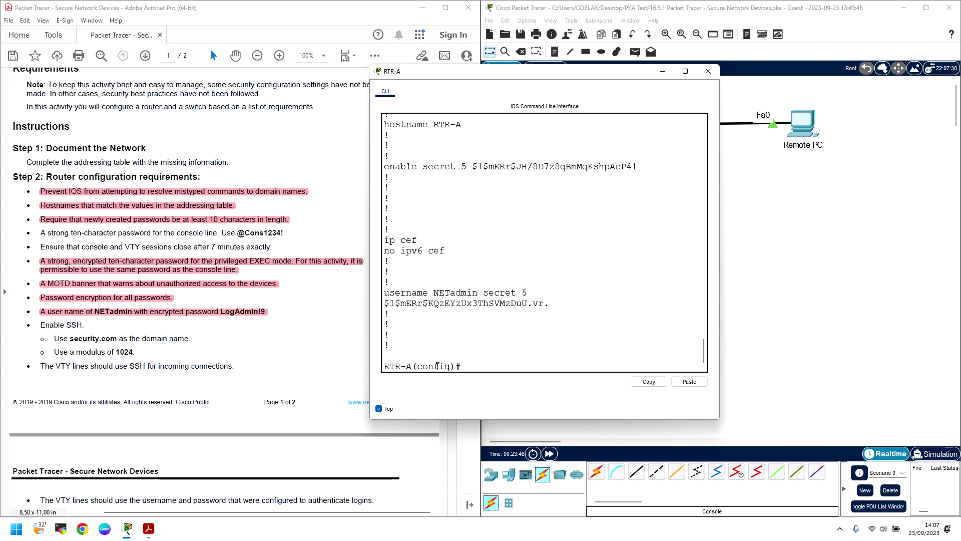
type("exit")
key("Return")
type("exit")
key("Return")
Step: Enter privileged EXEC mode with en and the enable secret, retrying until RTR-A# appears
key("Return")
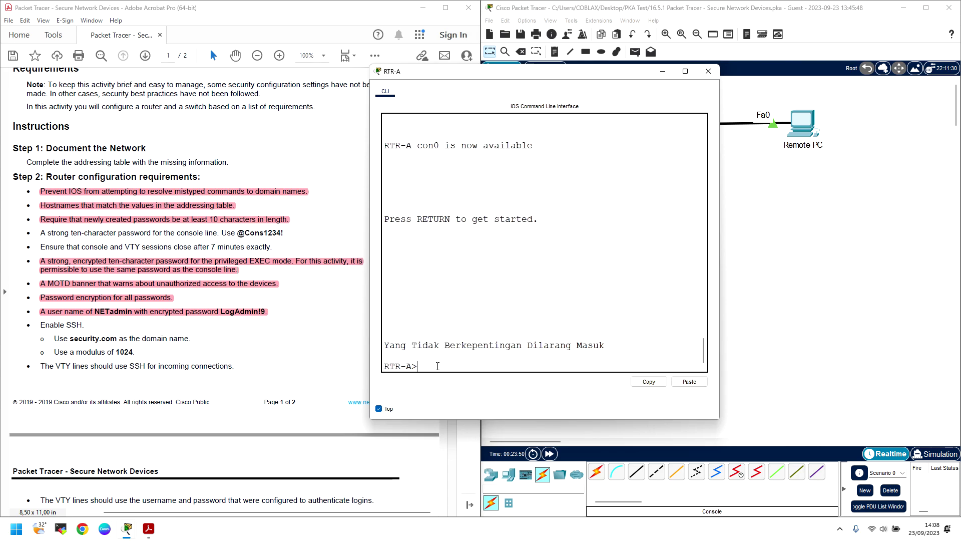
type("en")
key("Return")
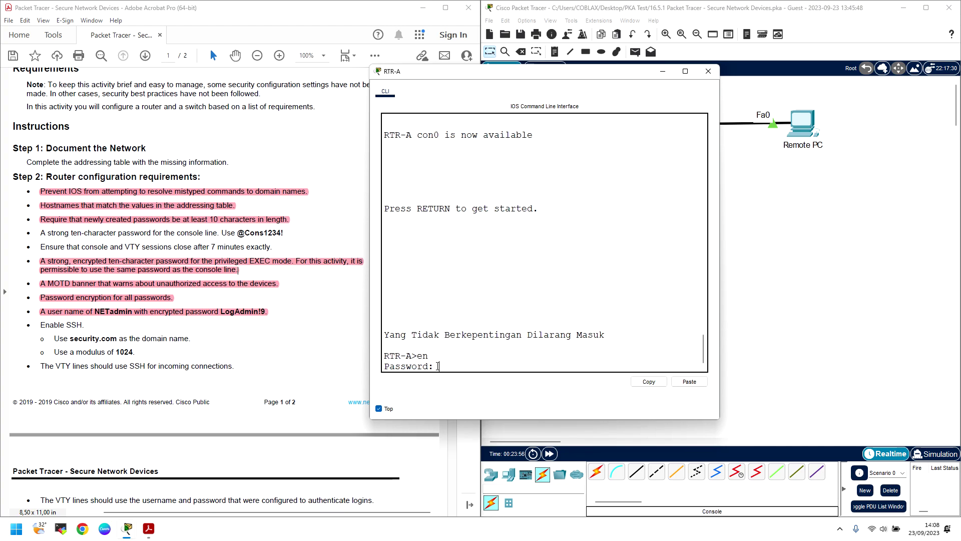
key("Return")
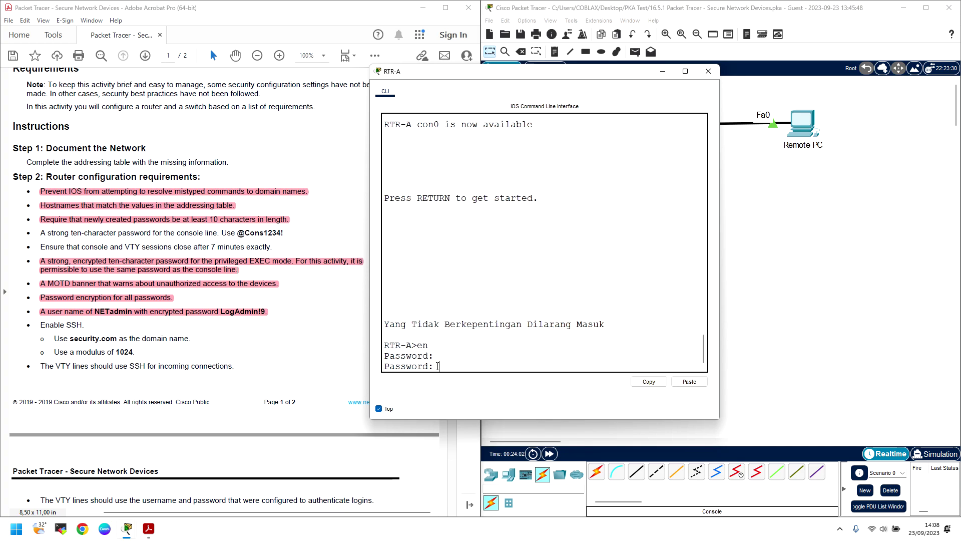
key("Return")
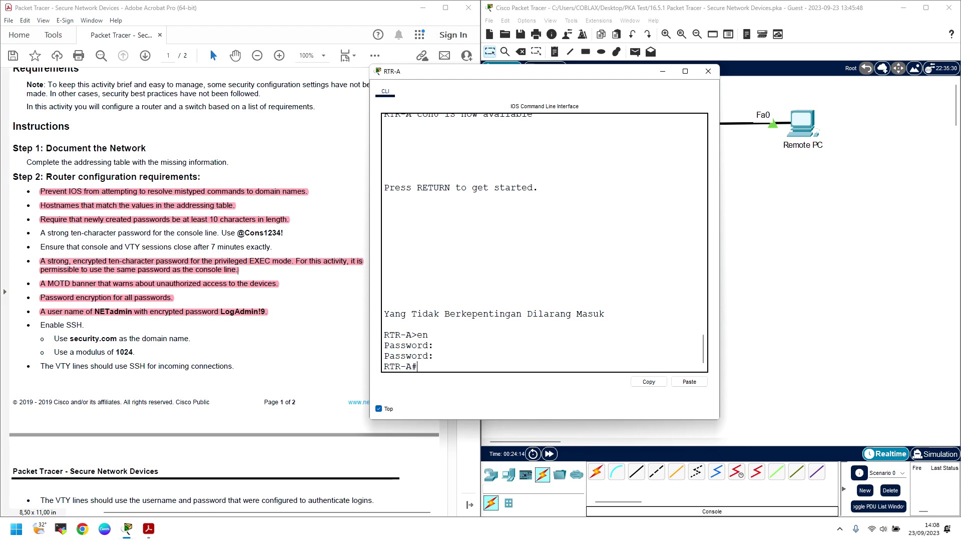
Step: Highlight the 7-minute timeout requirement line in the PDF
left_click(192, 245)
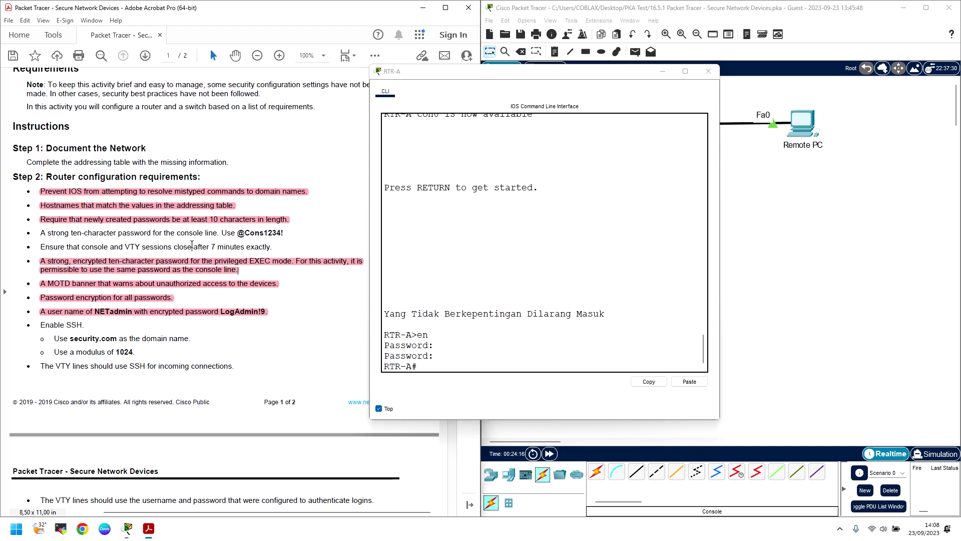
left_click_drag(92, 246, 141, 247)
left_click(275, 250)
left_click_drag(274, 249, 52, 251)
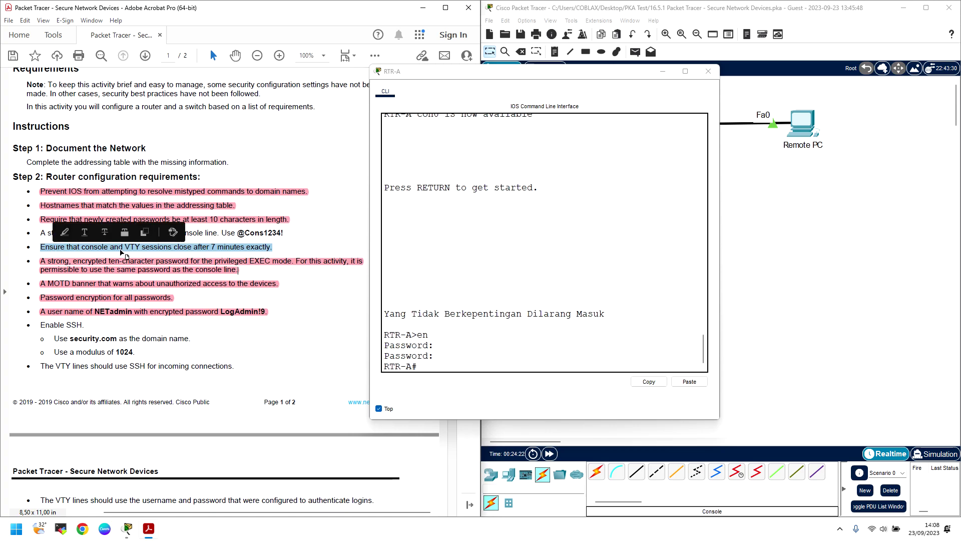
right_click(211, 247)
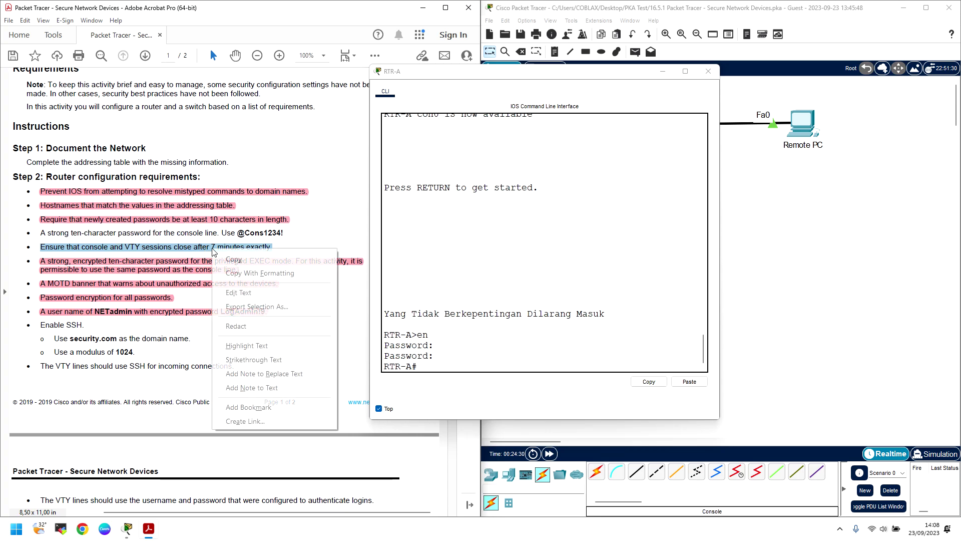
left_click(251, 352)
Step: Enter global configuration mode on RTR-A with configure terminal
left_click(422, 362)
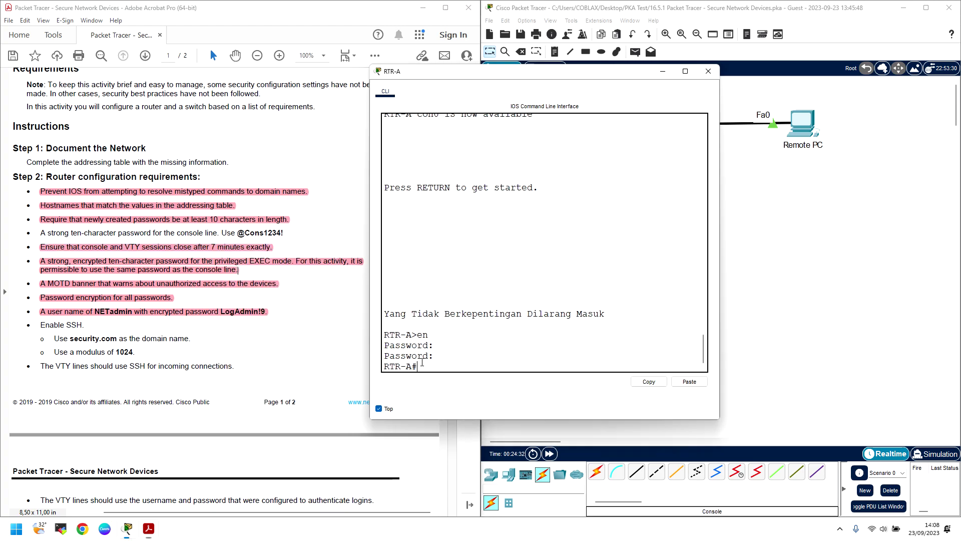
type("conf")
key("Tab")
type("te")
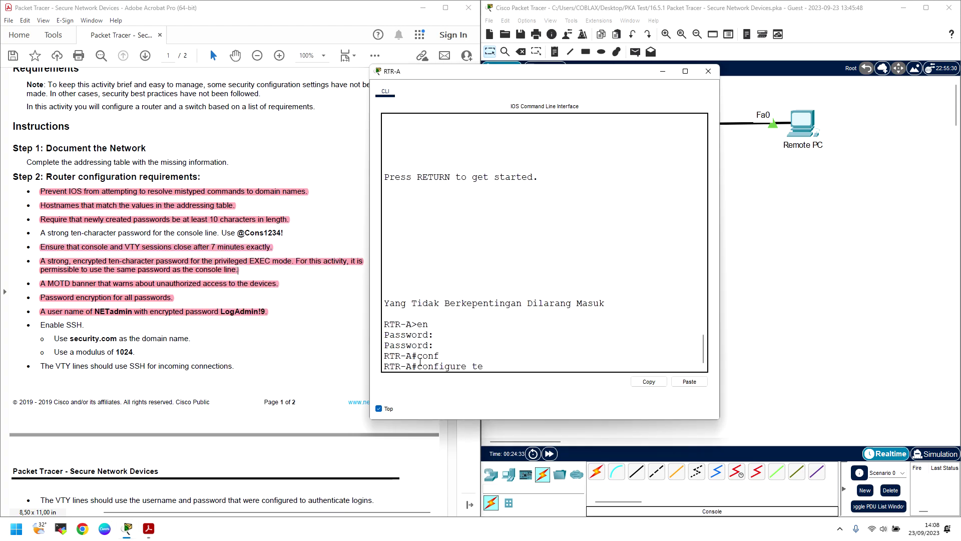
key("Tab")
key("Return")
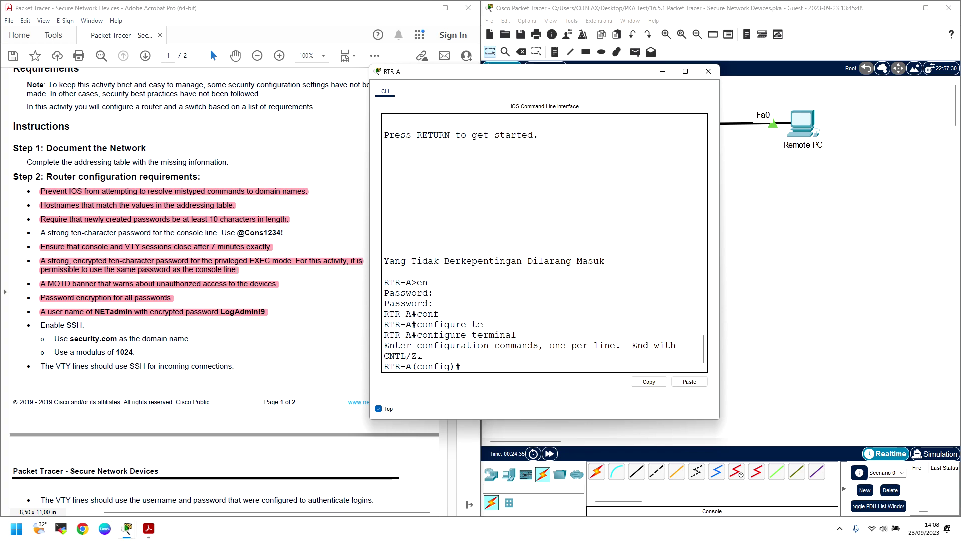
Step: List the login options and start the login block-for command
type("log")
key("Tab")
type("i")
key("Tab")
type("?")
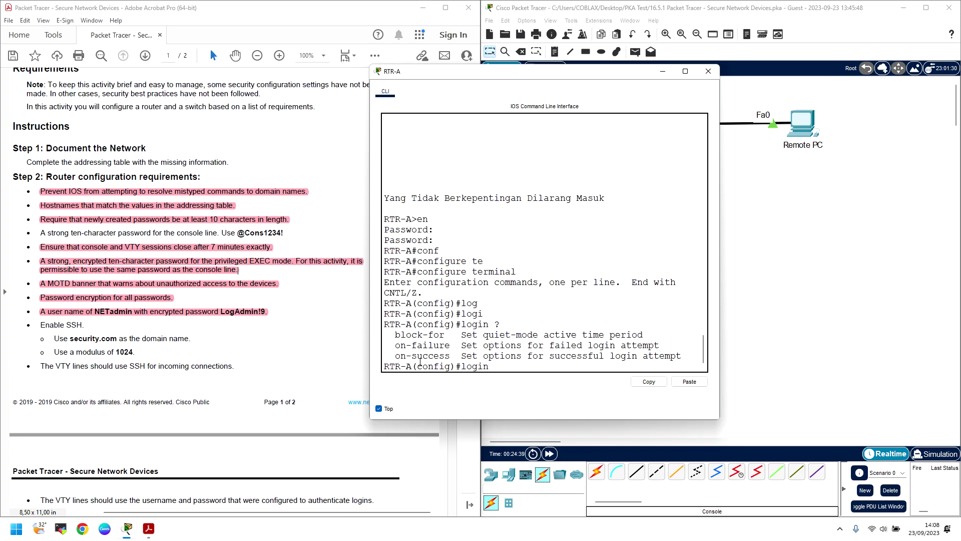
type("blov")
key("Tab")
key("BackSpace")
type("c")
key("Tab")
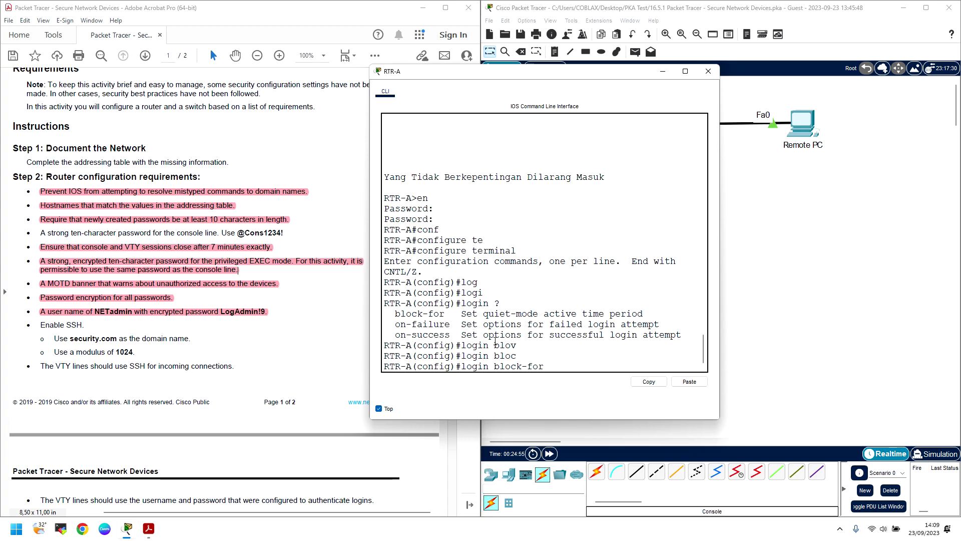
Step: Remove the existing highlight from the timeout line in the PDF
scroll(191, 357, "down", 5)
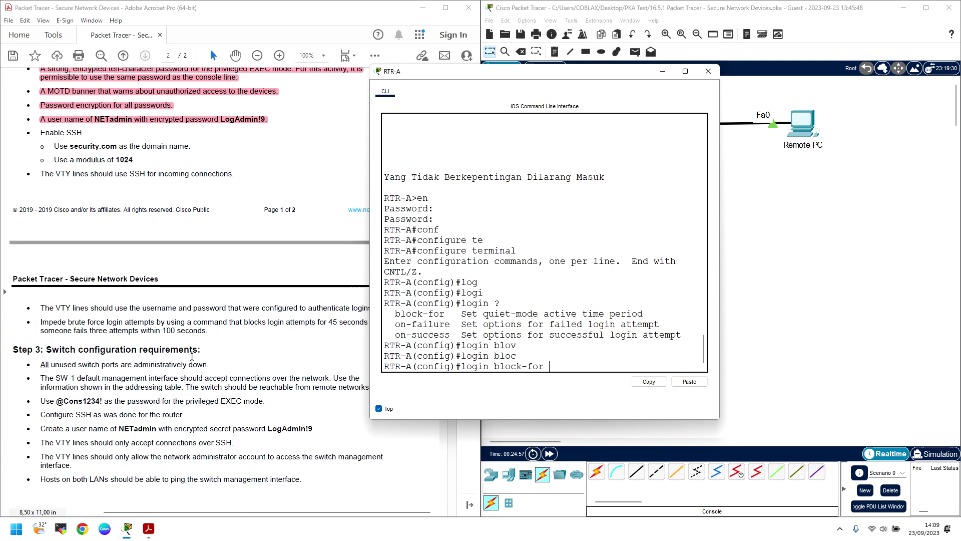
scroll(168, 374, "up", 4)
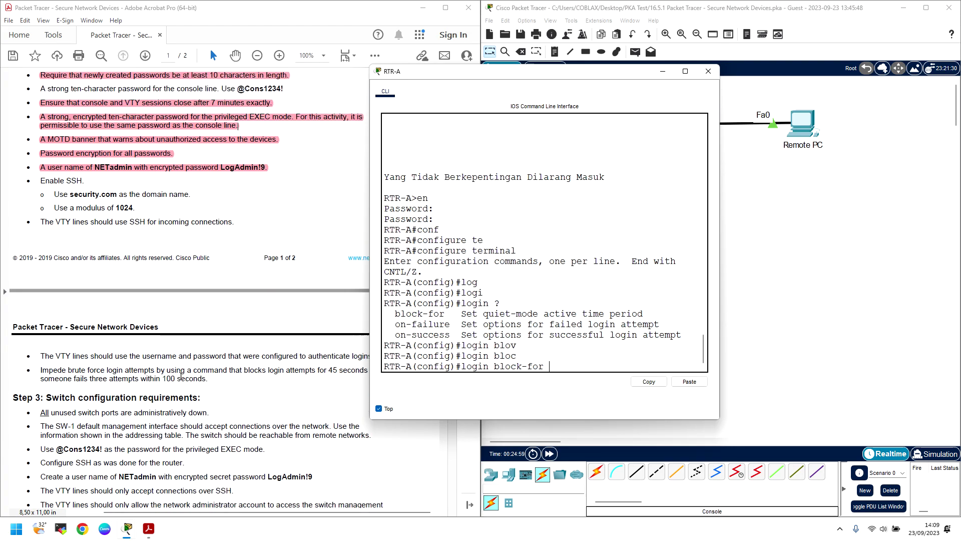
left_click_drag(210, 427, 40, 418)
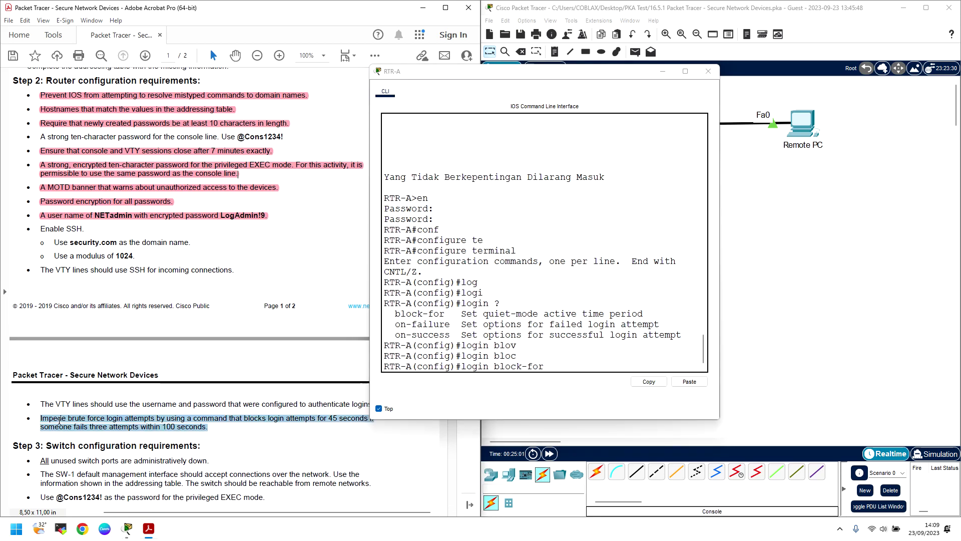
scroll(145, 310, "up", 2)
left_click(169, 201)
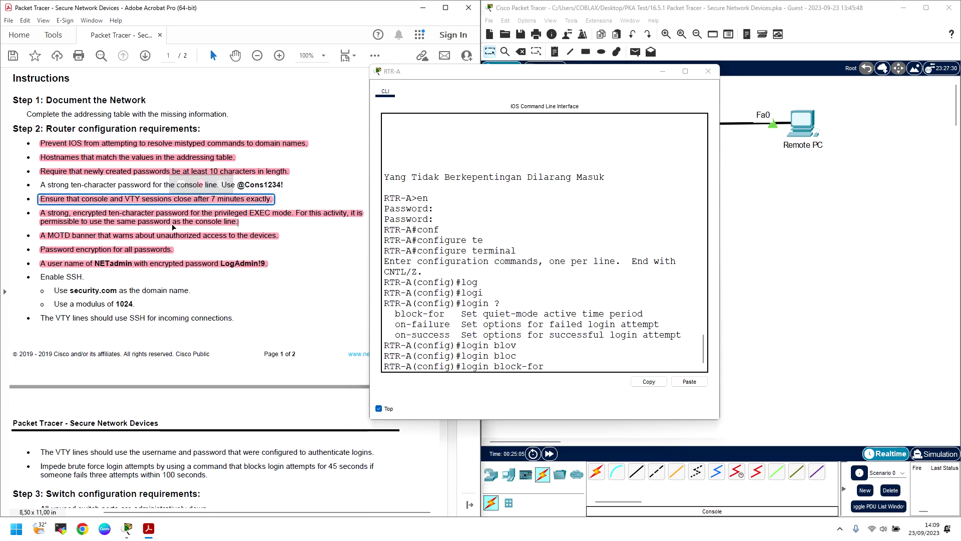
key("Delete")
Step: Highlight the 'Impede brute force' bullet in the PDF
scroll(188, 291, "down", 4)
left_click_drag(209, 378, 42, 370)
right_click(64, 371)
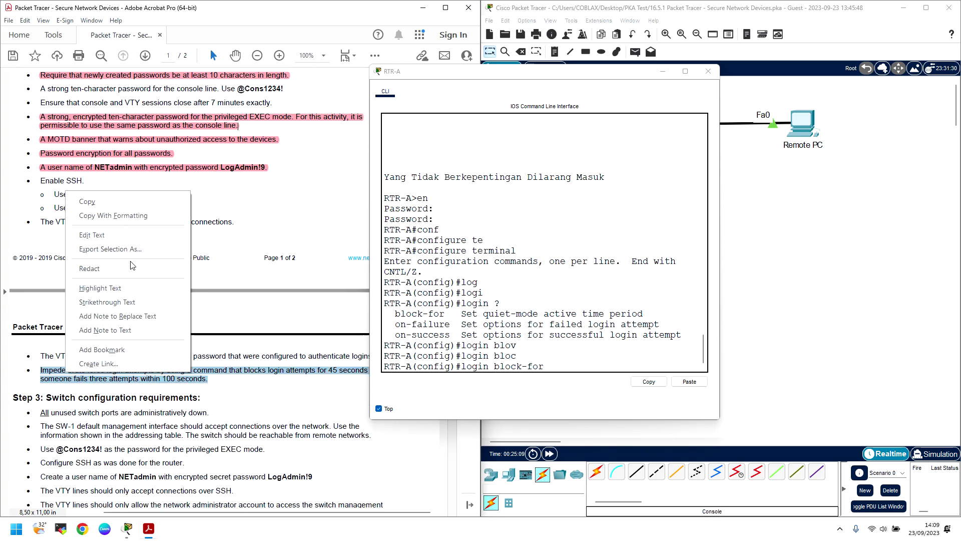
left_click(125, 289)
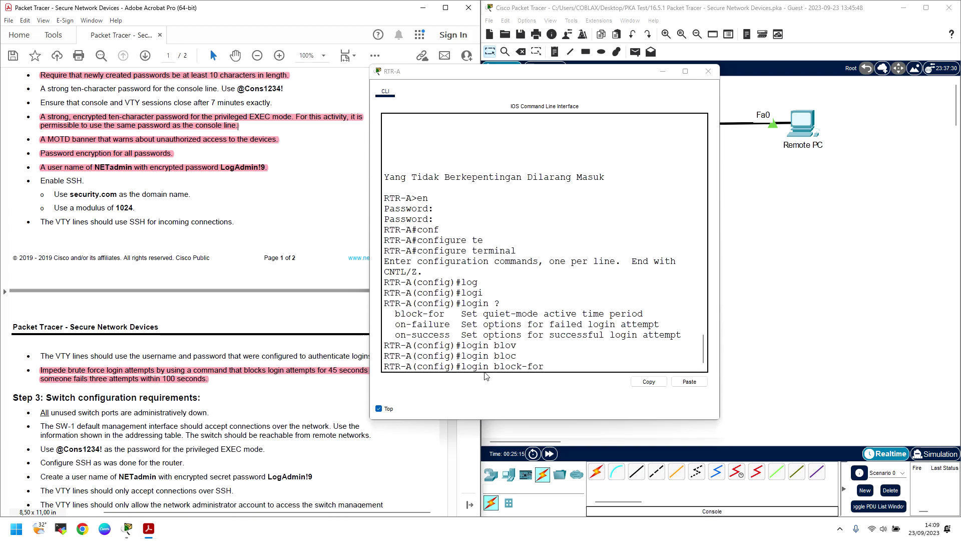
Step: Finish login block-for 45 attempts 3 within 100 on RTR-A
left_click_drag(545, 366, 497, 370)
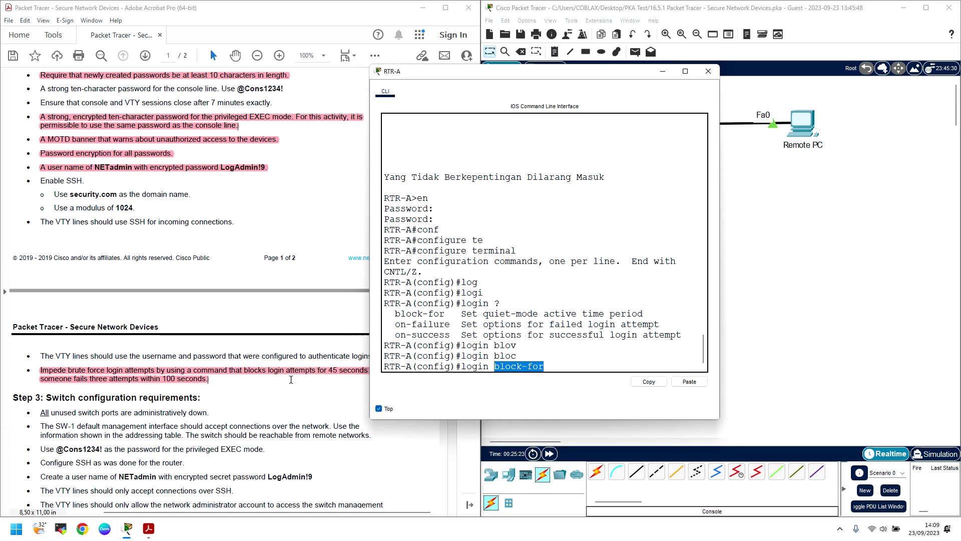
mouse_move(499, 77)
left_mouse_down()
mouse_move(514, 75)
mouse_move(509, 69)
left_mouse_up()
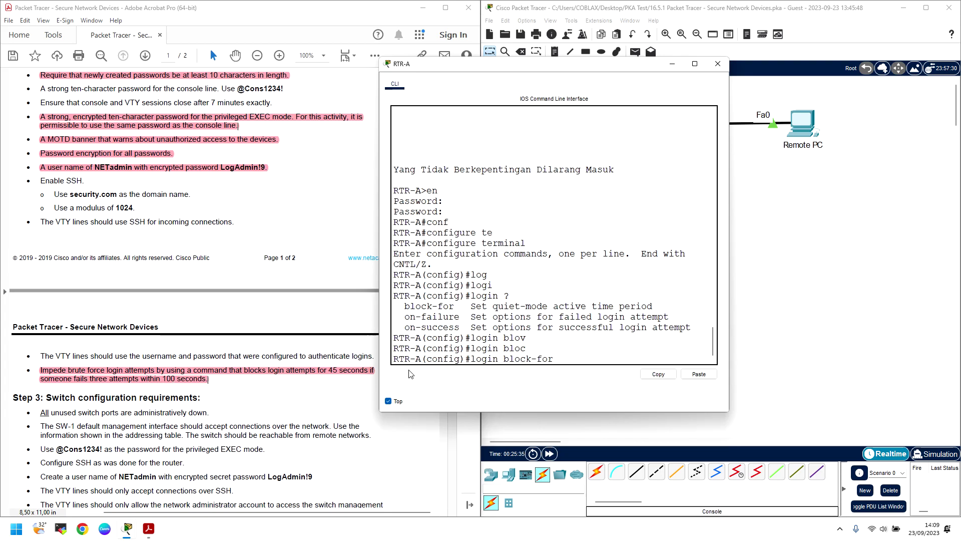
type("45 ?")
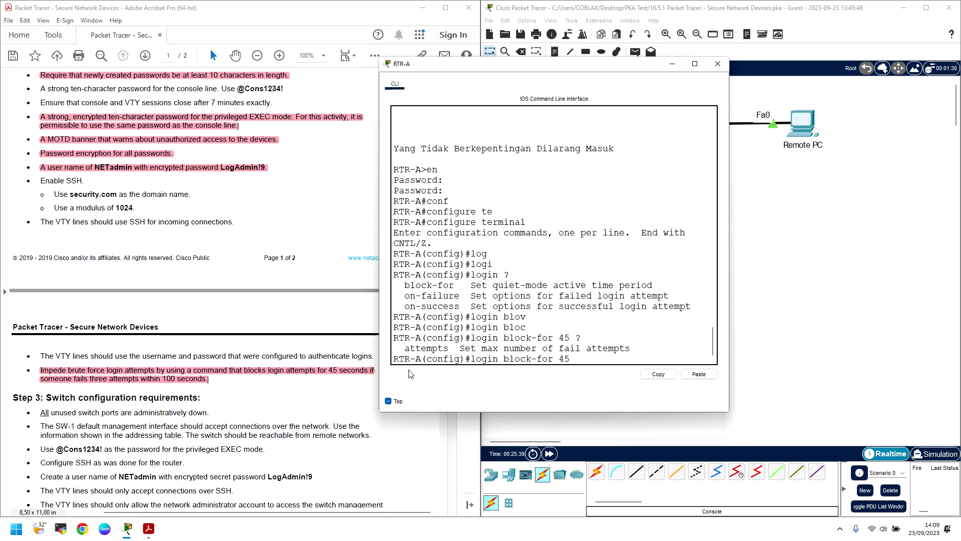
type("att")
key("Tab")
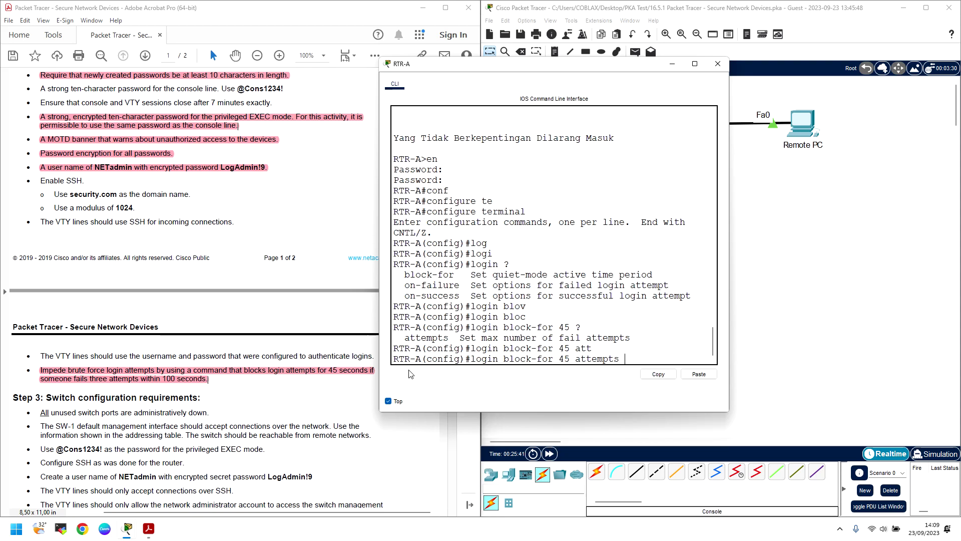
type("3 wit")
key("Tab")
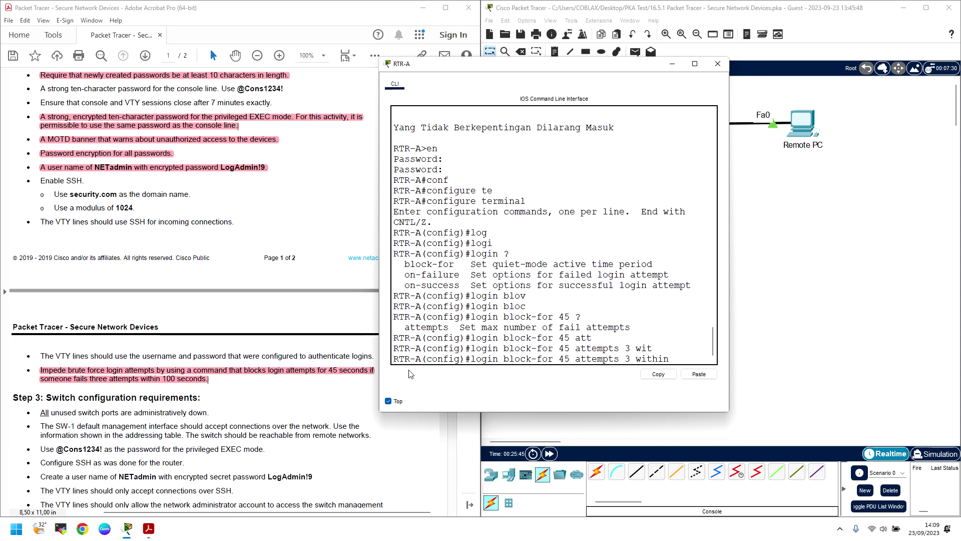
type("100")
key("Return")
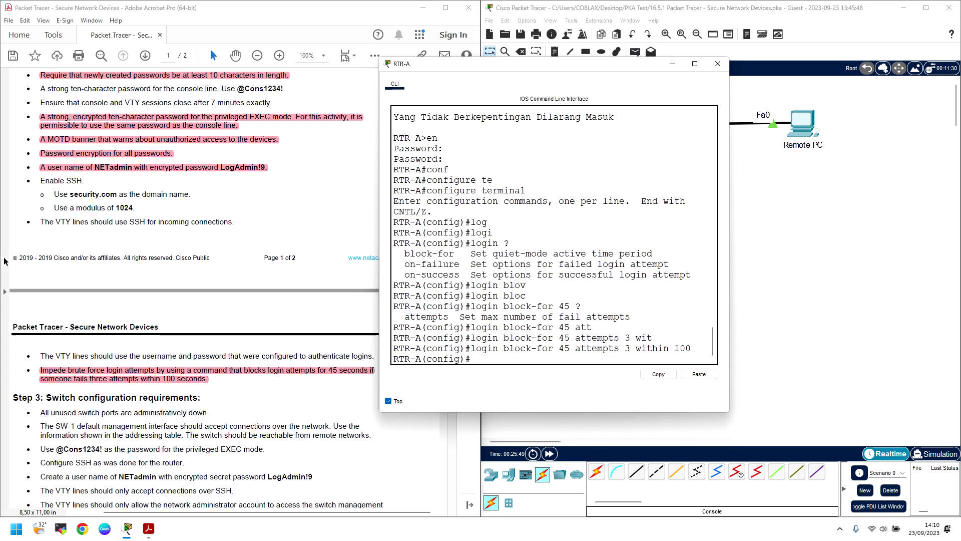
scroll(120, 165, "up", 3)
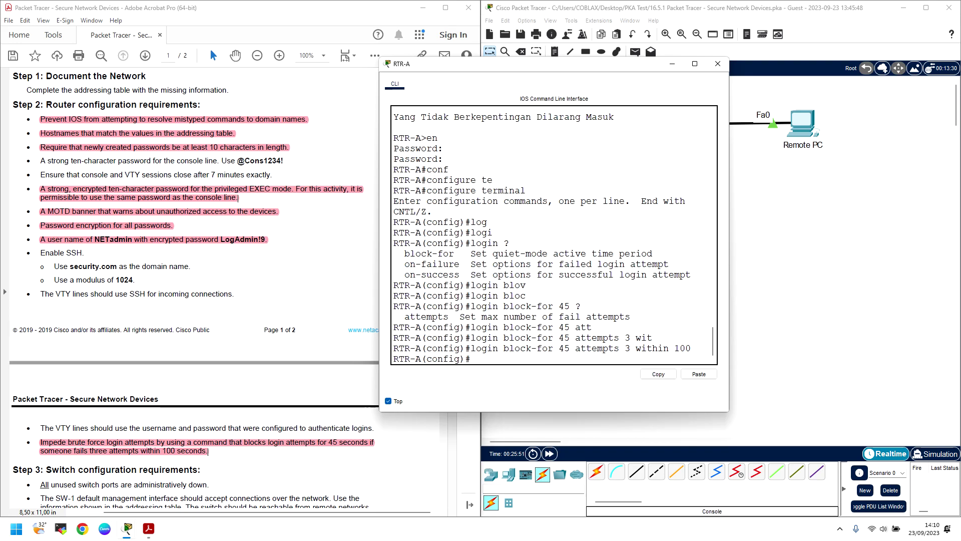
Step: Try selecting requirement text in the PDF, including Enable SSH and its sub-bullets
double_click(74, 253)
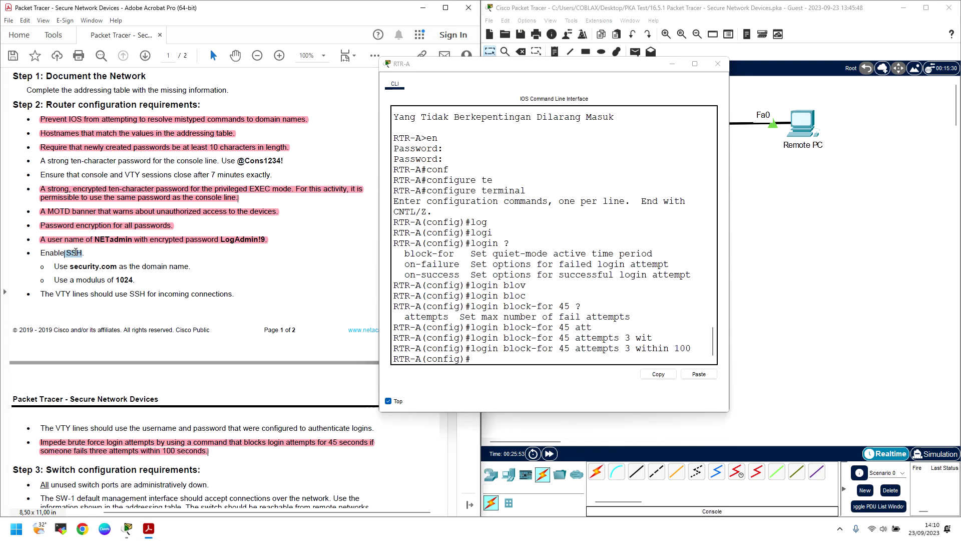
left_click(80, 266)
left_click_drag(73, 162, 217, 163)
left_click(136, 161)
left_click_drag(238, 159, 28, 160)
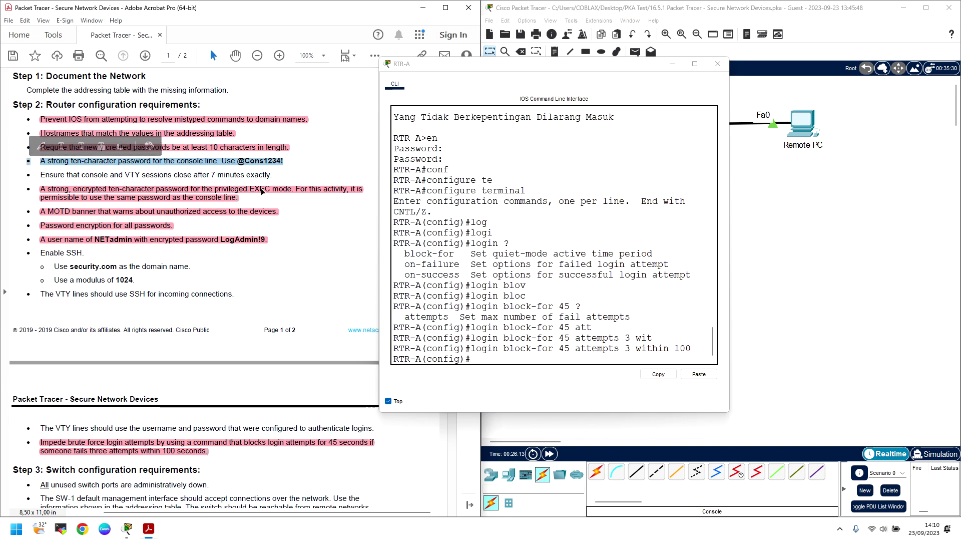
left_click(78, 265)
left_click_drag(42, 252, 134, 280)
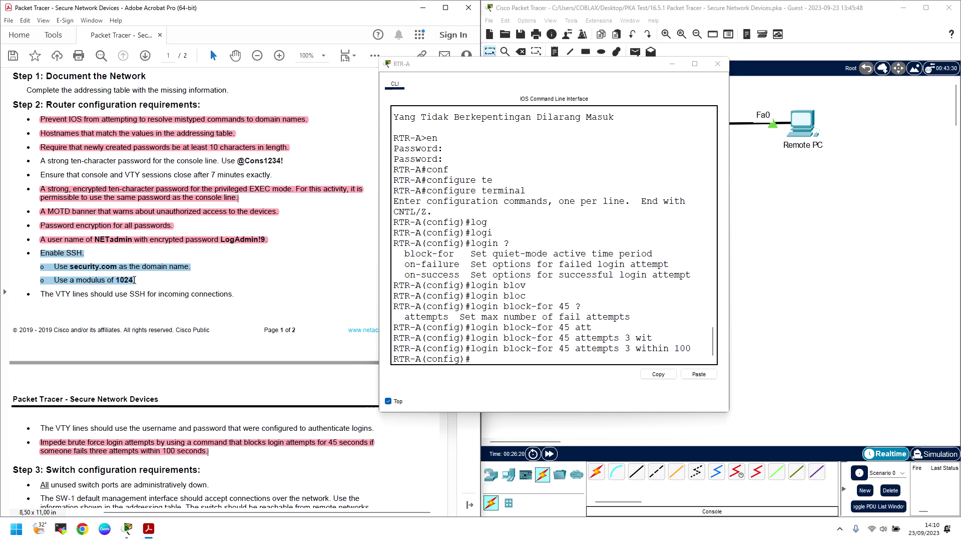
left_click_drag(134, 279, 134, 279)
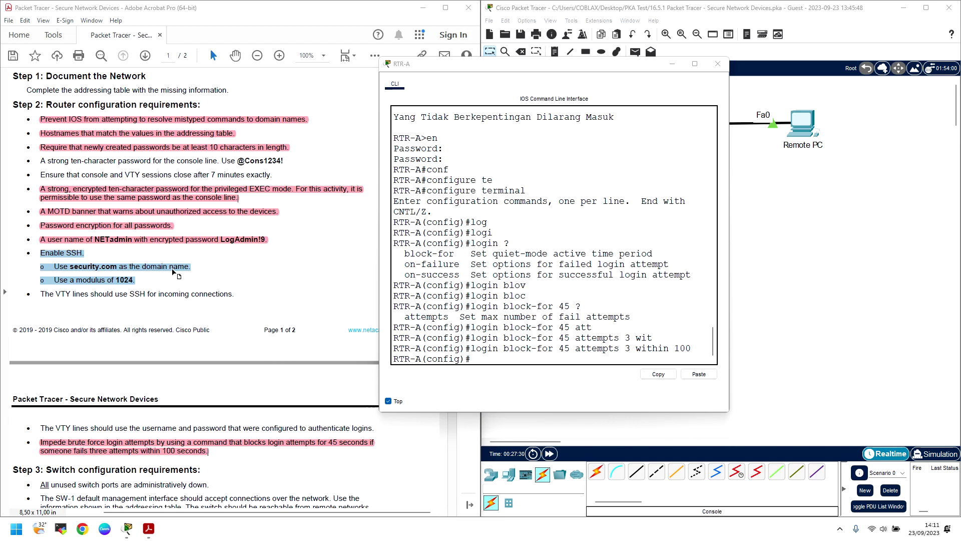
right_click(130, 269)
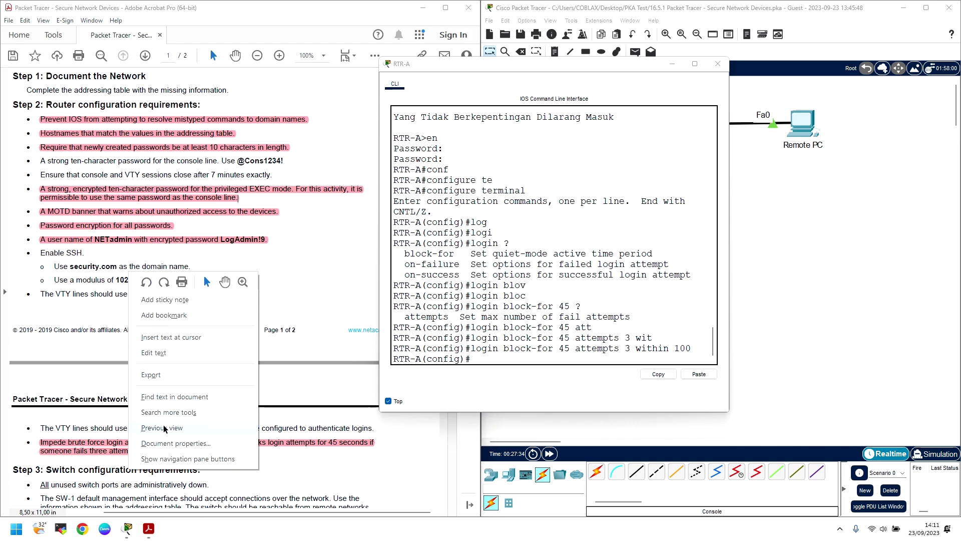
left_click(36, 253)
Step: Highlight 'Enable SSH.' with its security.com domain and 1024 modulus sub-bullets
double_click(37, 252)
left_click(134, 277)
left_click_drag(137, 280, 46, 255)
right_click(53, 255)
left_click(91, 353)
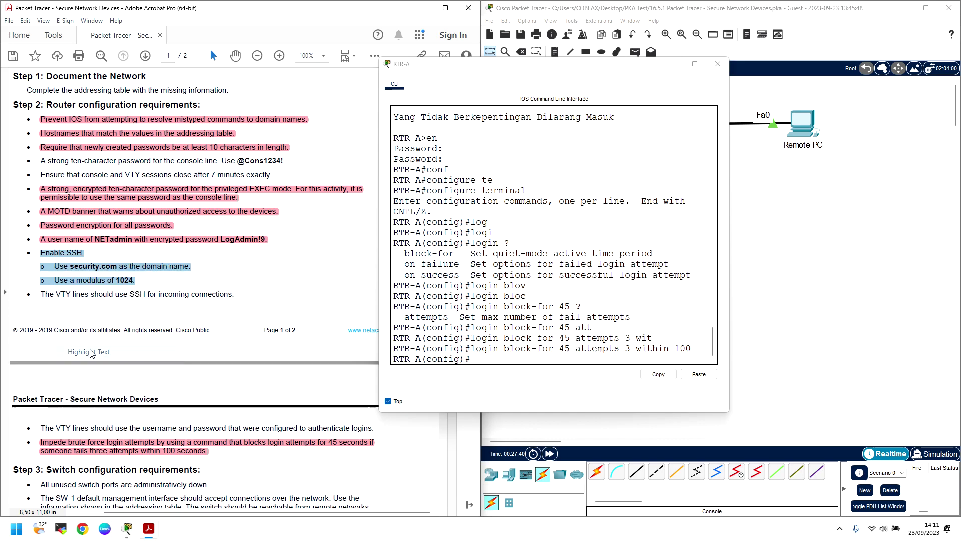
left_click(506, 361)
Step: Set RTR-A's domain name to security.com with ip domain-name
type("ip dom")
key("Tab")
key("Tab")
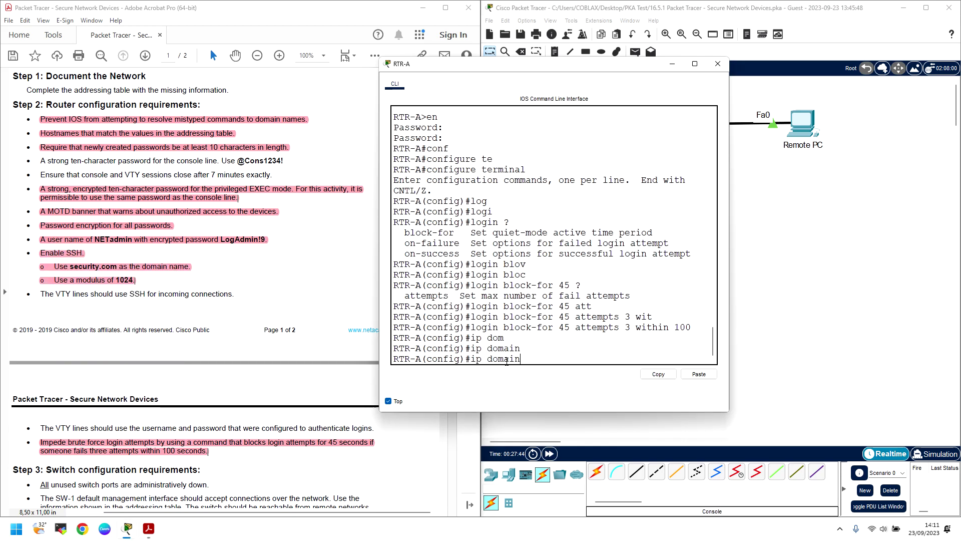
type("-n")
key("Tab")
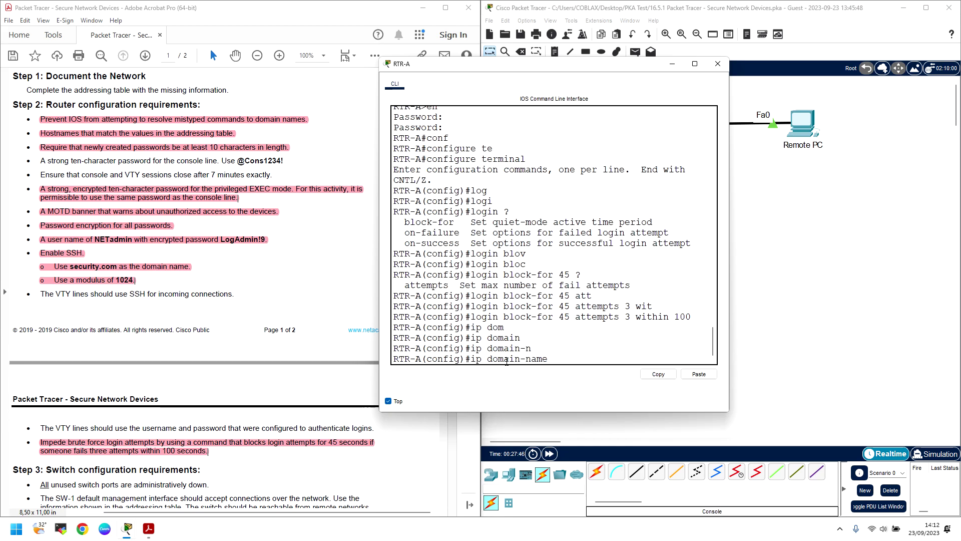
type("secur")
key("Tab")
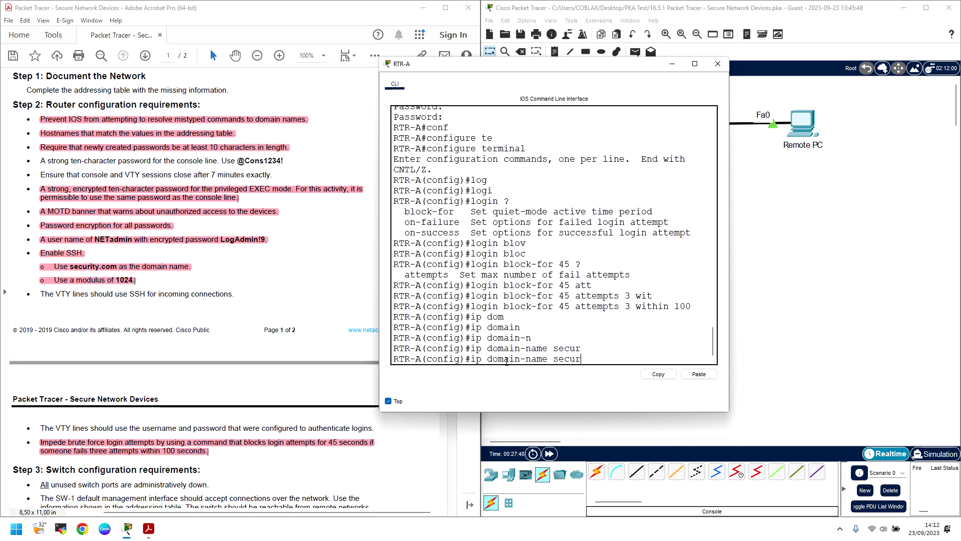
type("ity.com")
key("Return")
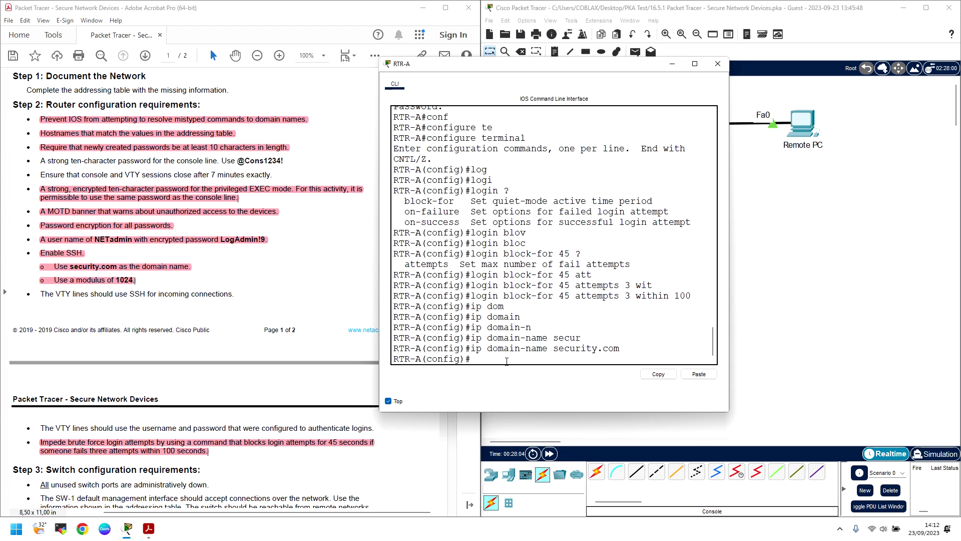
Step: Enter line vty 0 4 configuration, then exit back to global configuration
type("linr")
key("Tab")
key("BackSpace")
type("e")
key("Tab")
type("vty")
key("Tab")
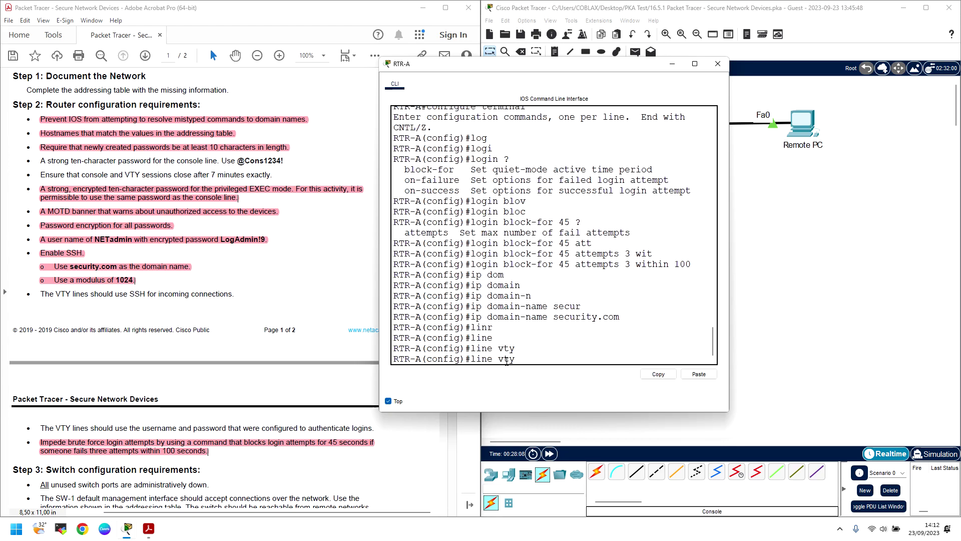
type("0 4")
key("Return")
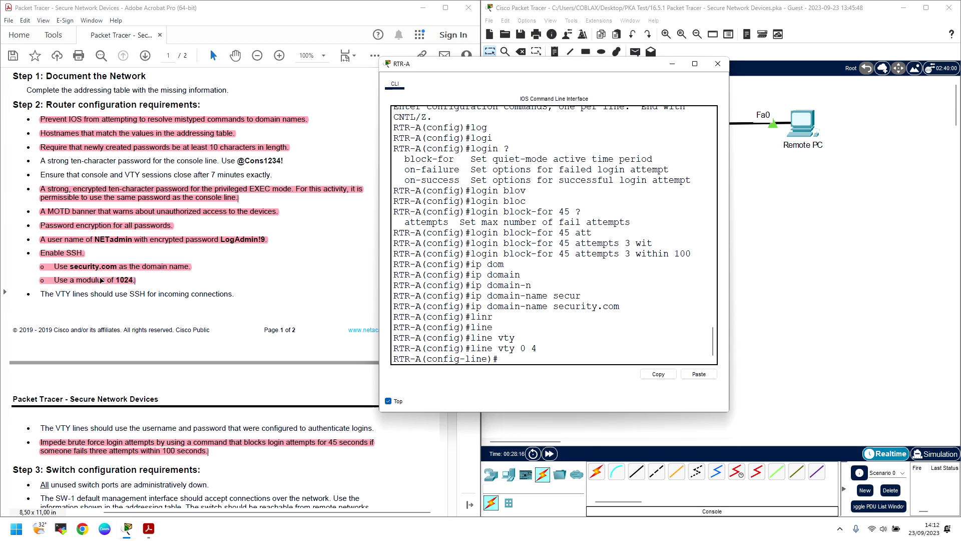
type("exit")
key("Return")
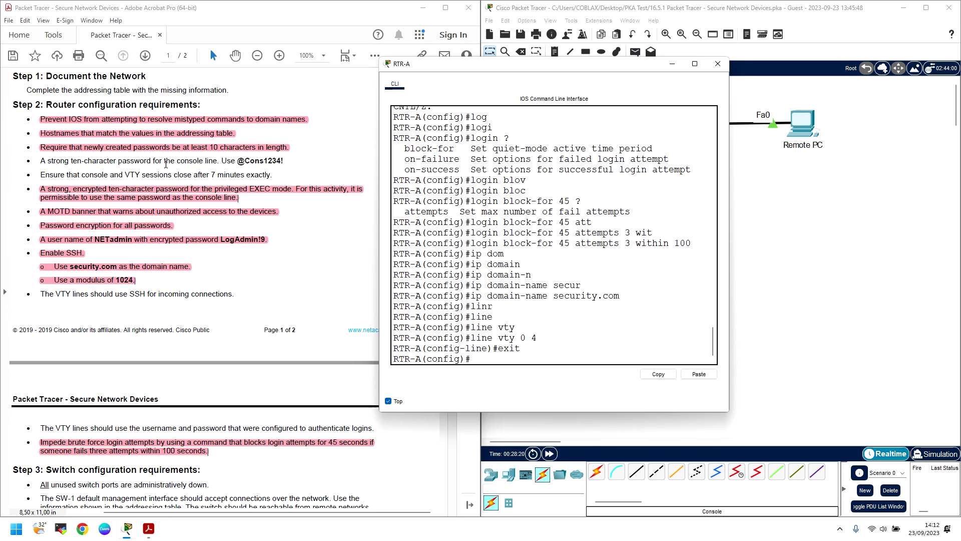
Step: Generate a 1024-bit RSA key pair with crypto key generate rsa
type("cry")
key("Tab")
type("ke")
key("Tab")
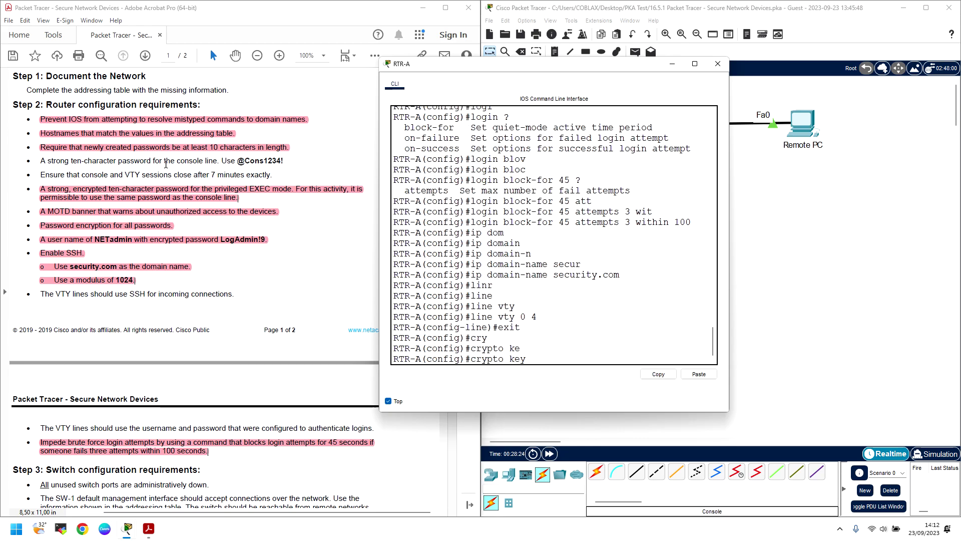
type("ge")
key("Tab")
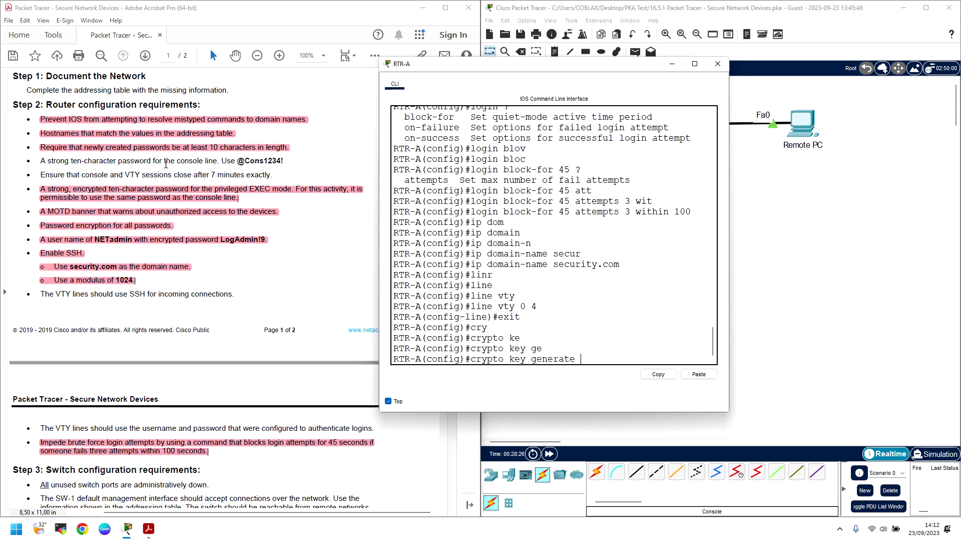
type("rs")
key("Tab")
key("Return")
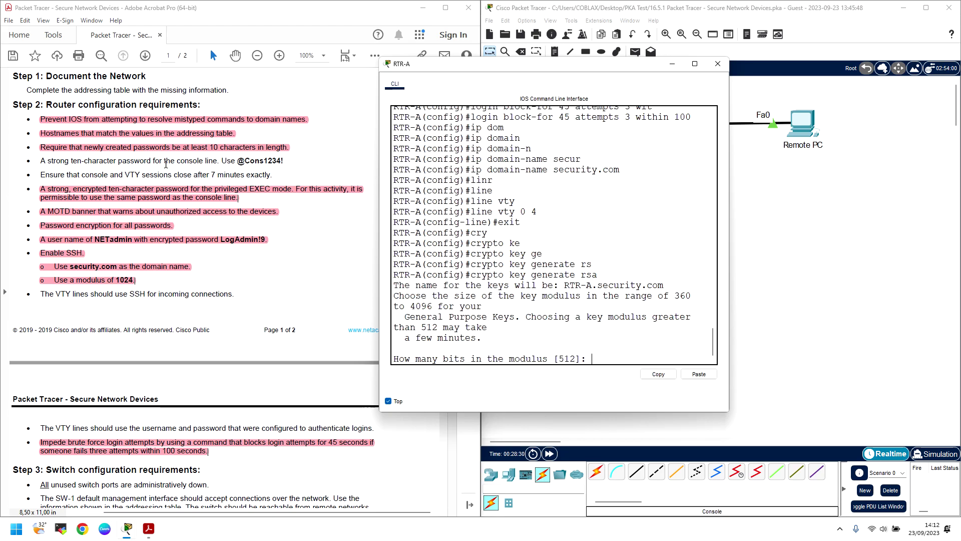
type("1024")
key("Return")
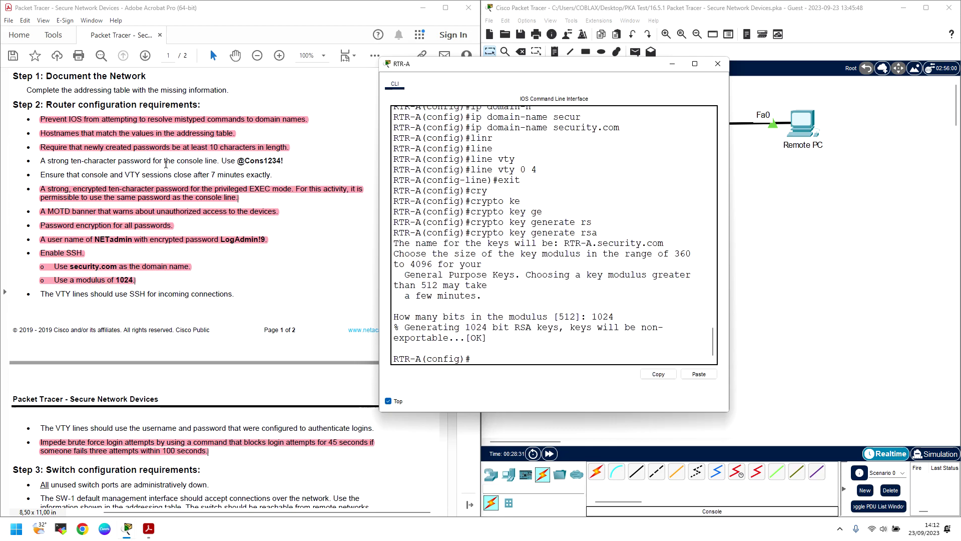
Step: Enter VTY lines 0 4 configuration on RTR-A
left_click_drag(581, 243, 620, 240)
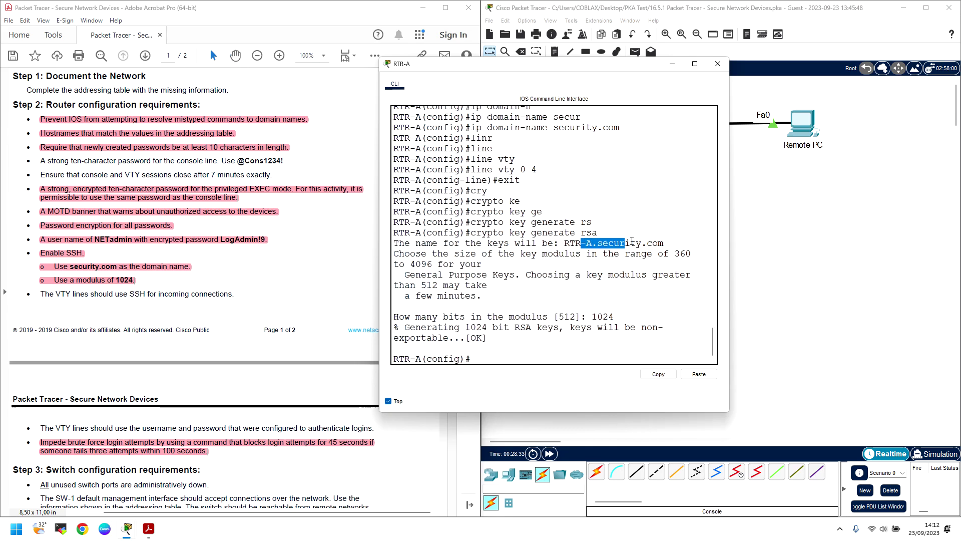
left_click(487, 338)
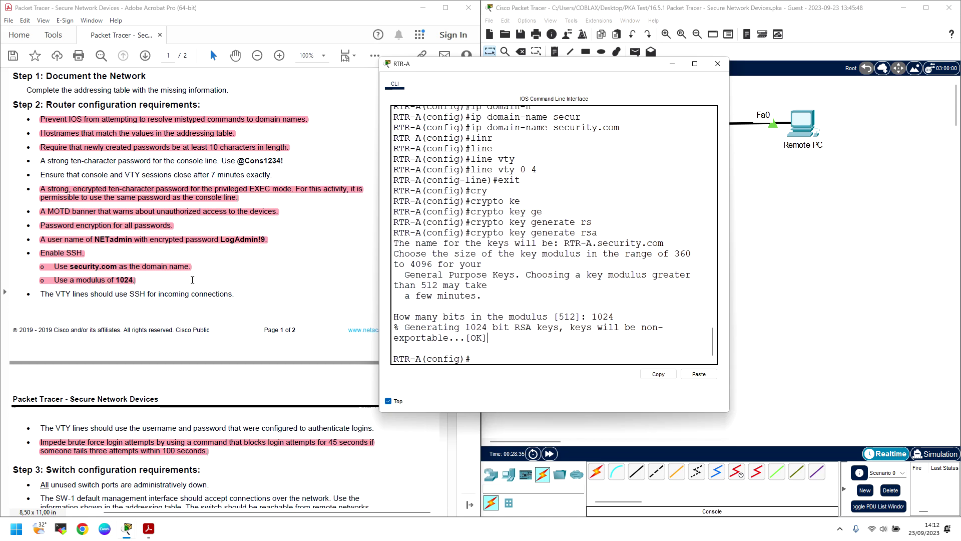
type("line vty 0 4")
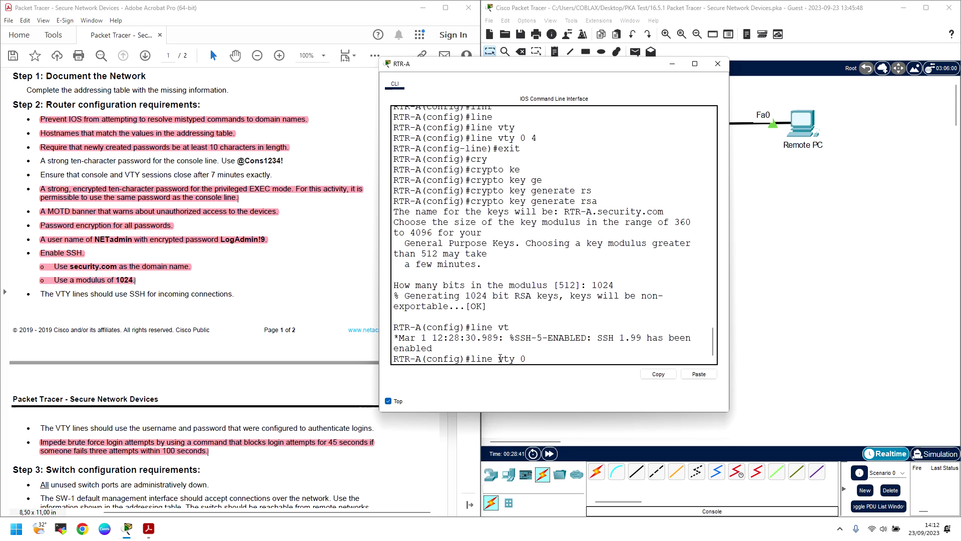
key("Return")
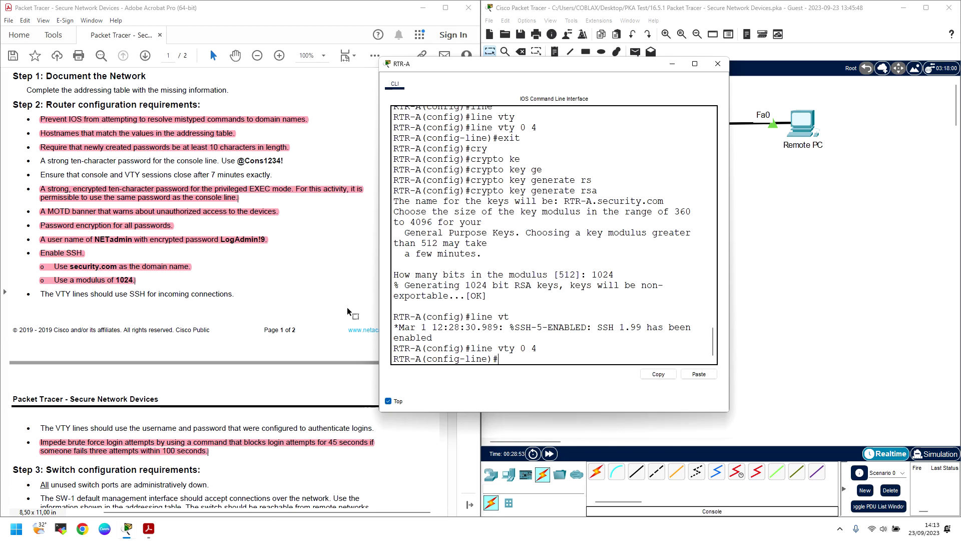
Step: Highlight the VTY username/password login requirement on page 2 in pink
left_click_drag(146, 296, 188, 295)
left_click_drag(73, 428, 299, 429)
left_click(312, 431)
left_click_drag(375, 429, 28, 428)
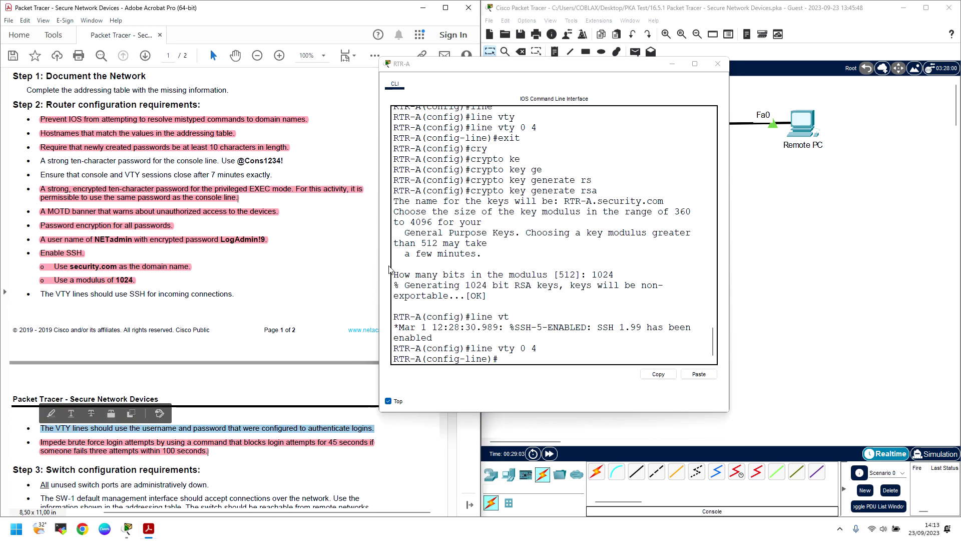
mouse_move(88, 429)
right_click(235, 429)
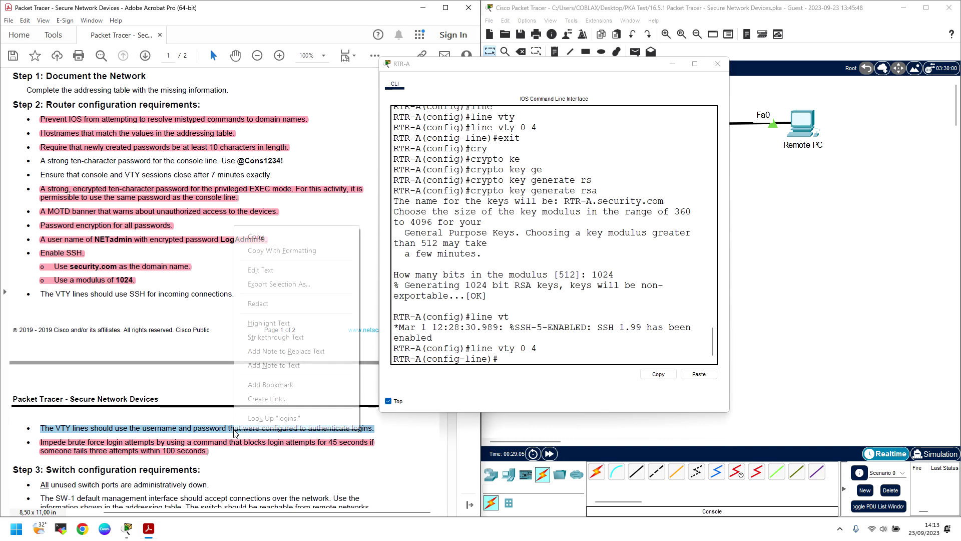
left_click(283, 321)
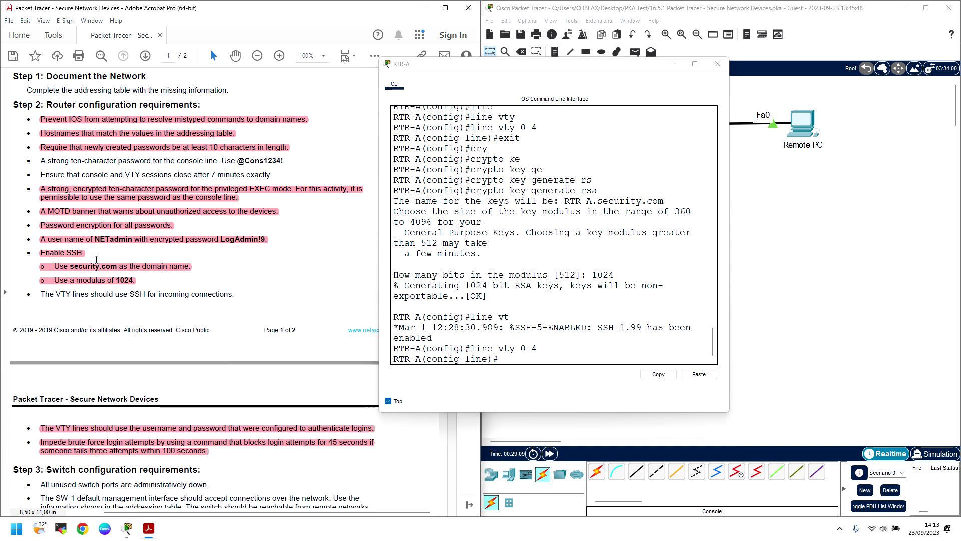
left_click(519, 359)
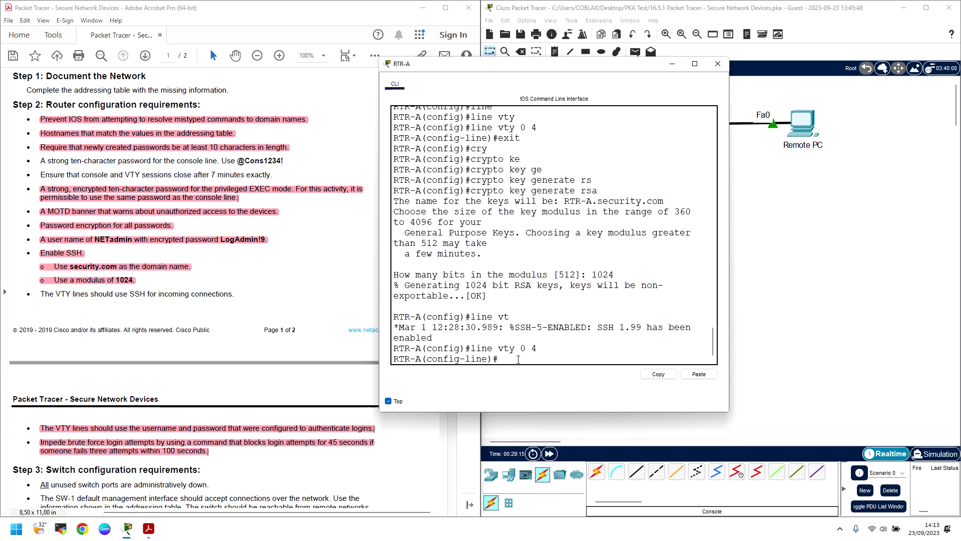
Step: Set the VTY lines to login local
type("ogin lo")
key("Tab")
key("Return")
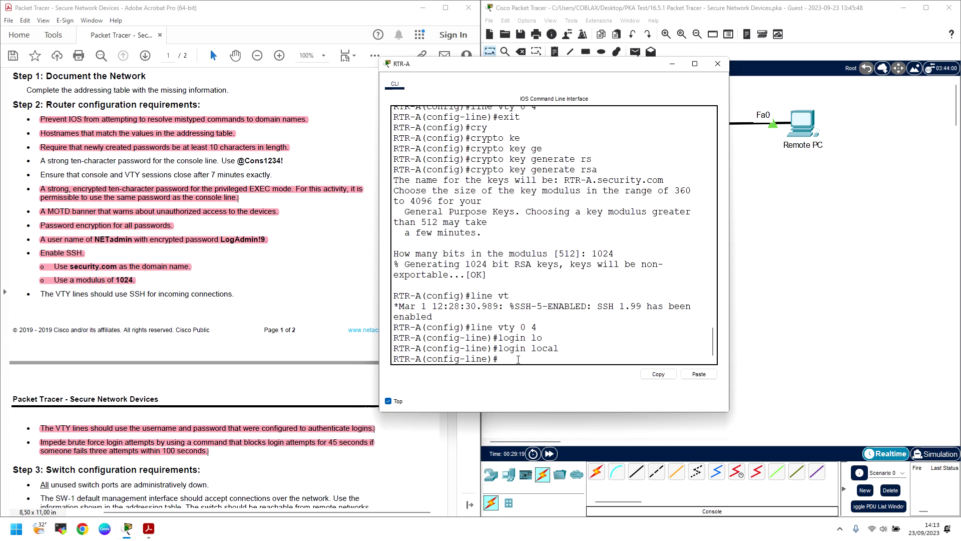
Step: Highlight the session timeout requirement line in the PDF in pink
left_click_drag(273, 175, 51, 176)
right_click(62, 173)
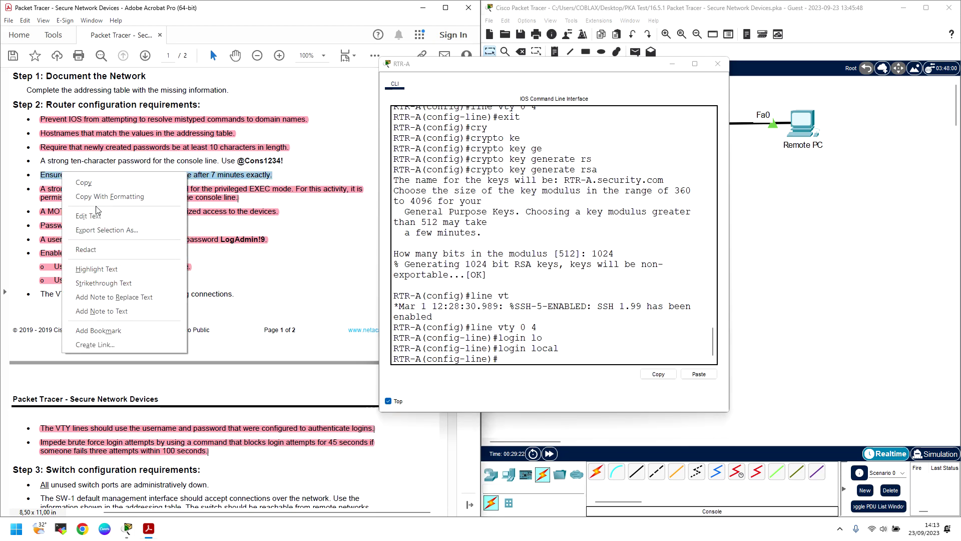
left_click(111, 275)
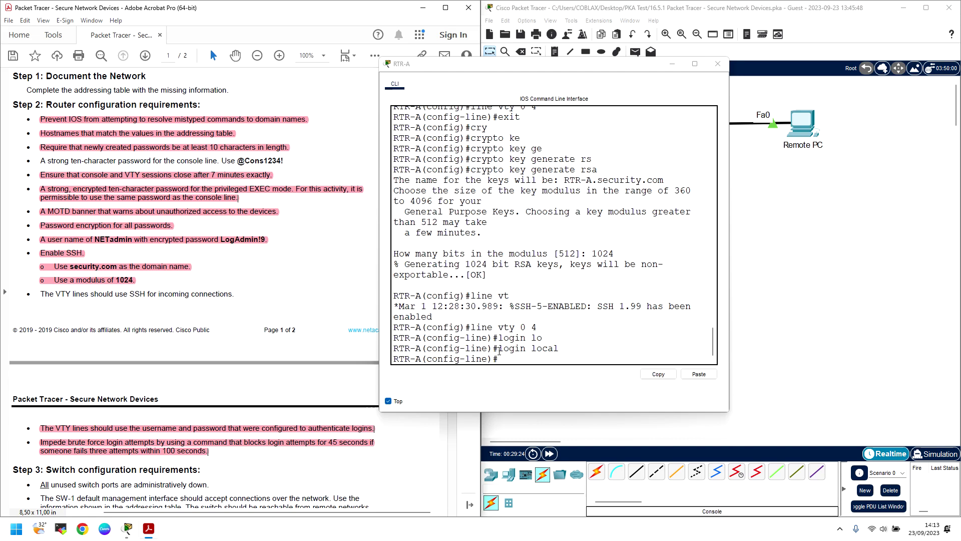
left_click(509, 362)
Step: Set a 7-minute VTY session timeout with exec-timeout 7 0
type("exe")
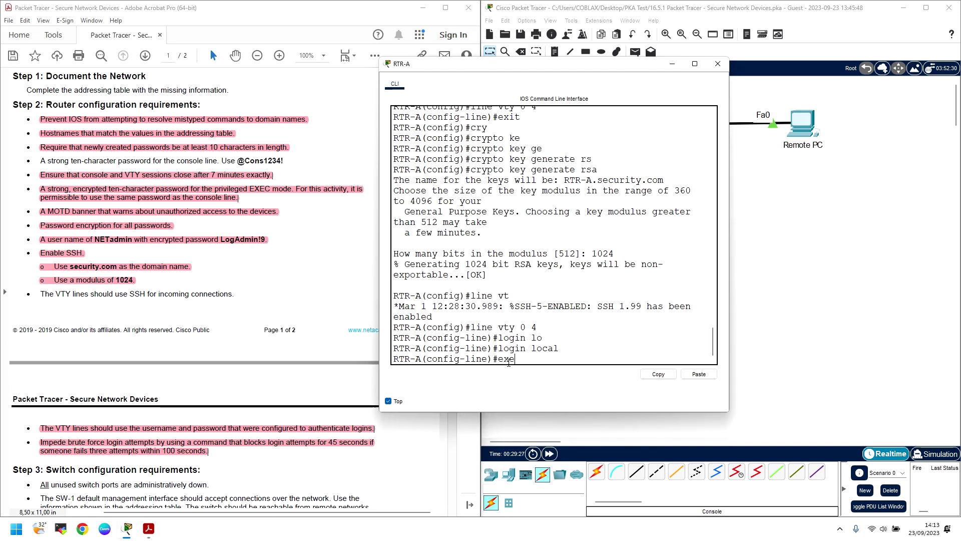
key("Tab")
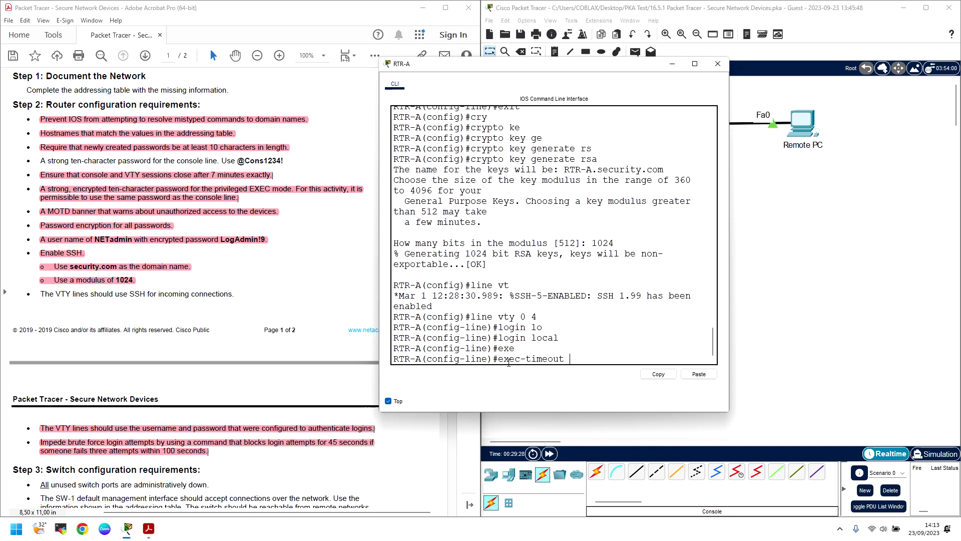
type("7 0")
key("Return")
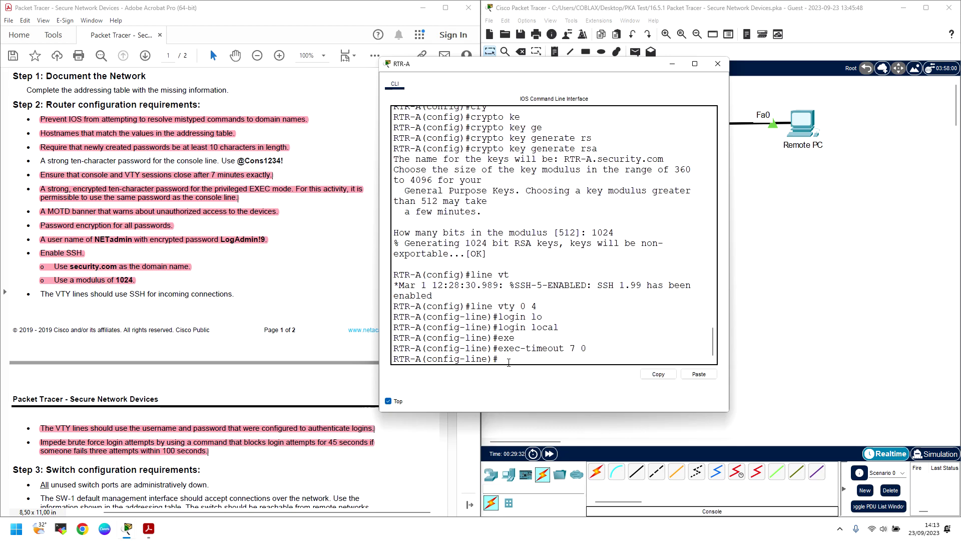
Step: Restrict the VTY lines to SSH with transport input ssh
type("trnas")
key("Tab")
key("BackSpace")
key("BackSpace")
key("BackSpace")
type("a")
key("Tab")
type("inp")
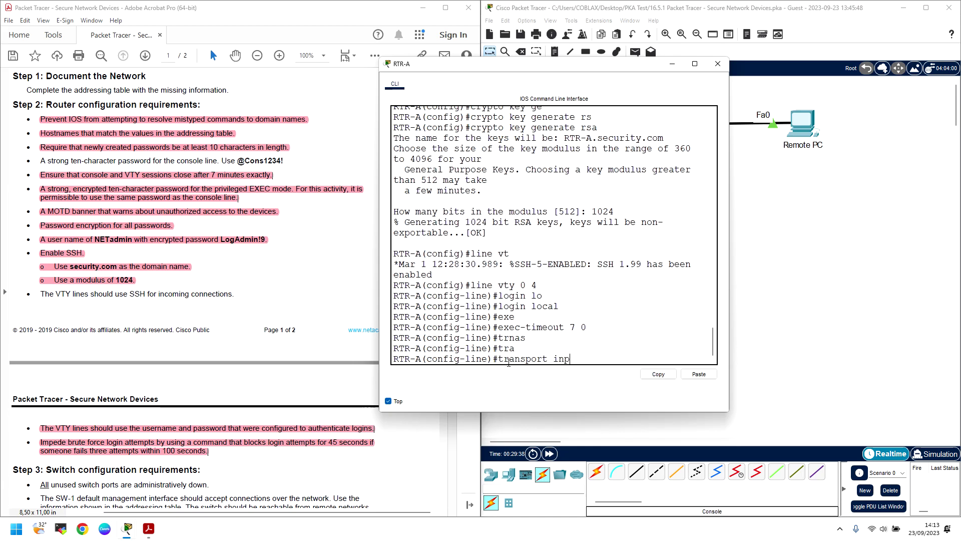
key("Tab")
type("ss")
key("Tab")
key("Return")
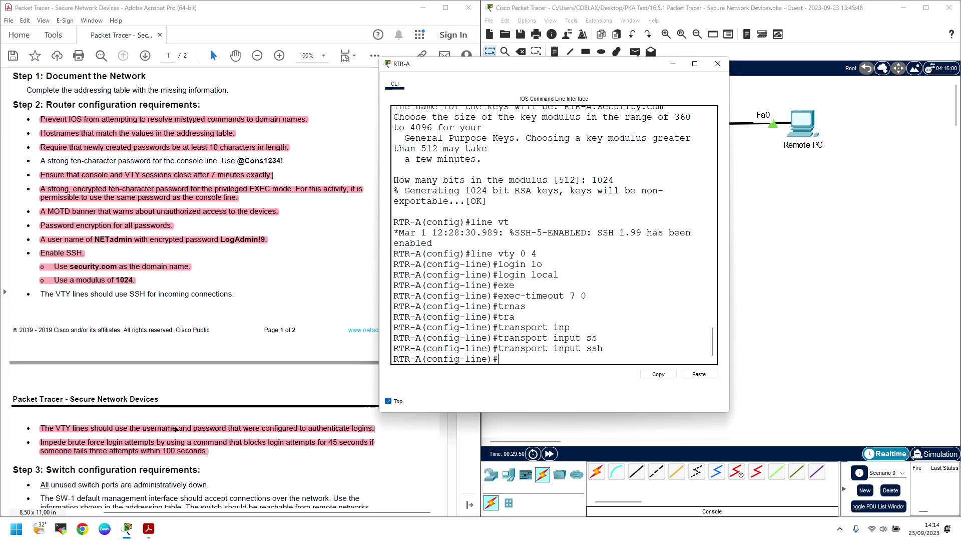
Step: Select the VTY SSH requirement in the PDF, exit VTY configuration and try sh run at global config
left_click_drag(57, 293, 231, 296)
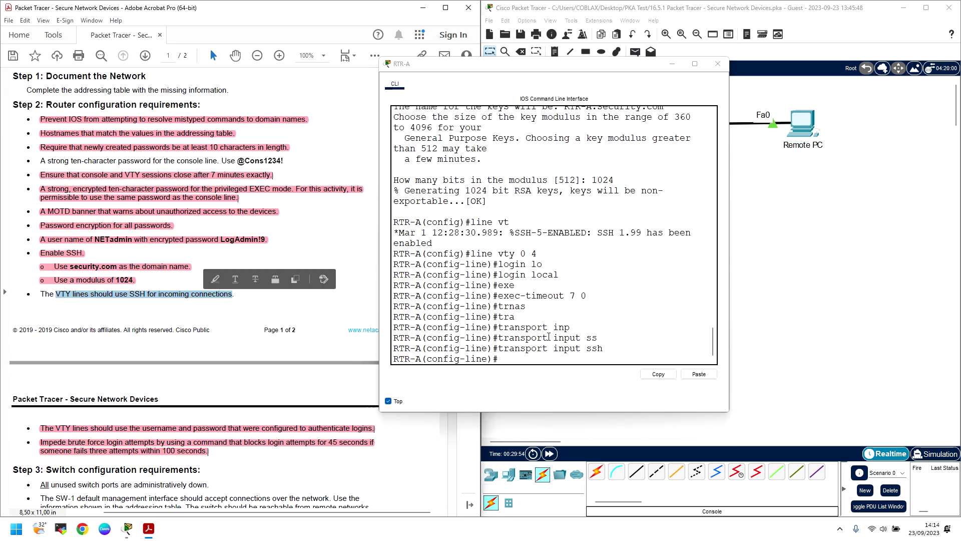
left_click(535, 346)
type("e")
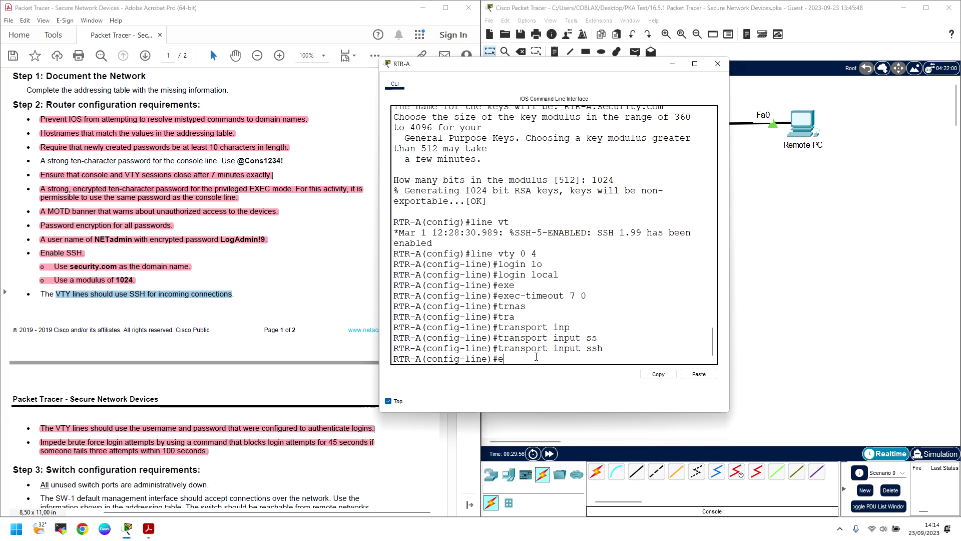
type("xit")
key("Return")
type("sh run")
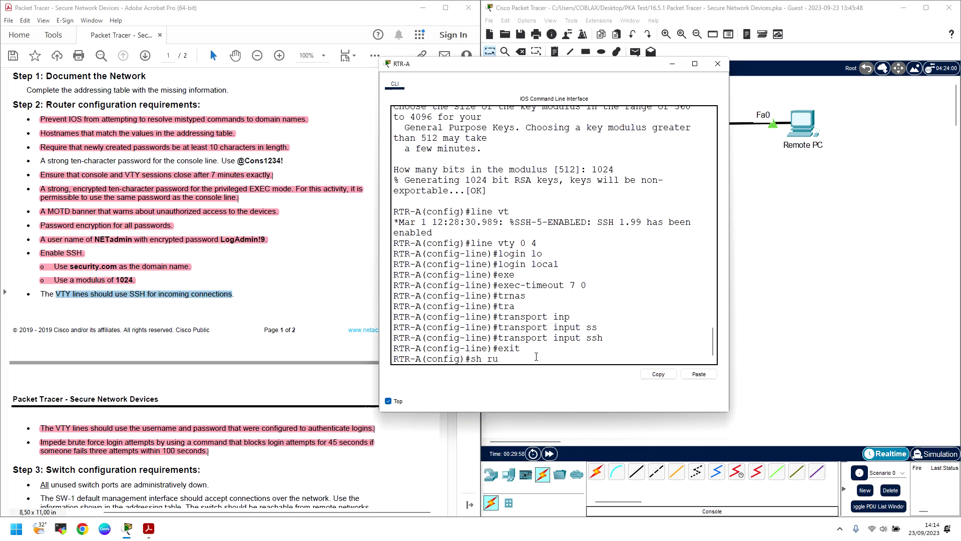
key("Return")
key("Return")
Step: List the running config with do sh run and check line vty 0 4: local login, SSH-only, 7 0 timeout
type("do sh run")
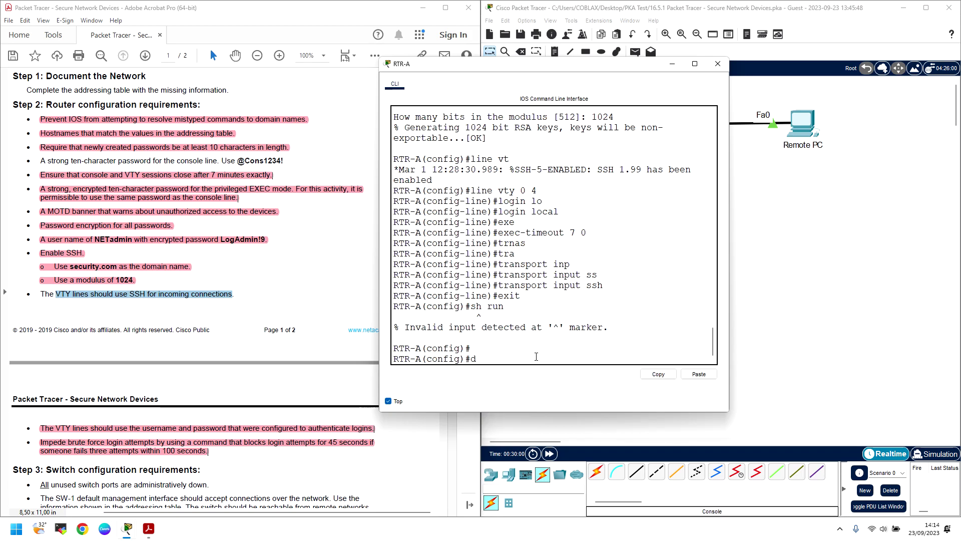
key("Return")
key("Return")
key("Return")
key("Return")
key("Return")
key("Return")
key("Return")
key("Return")
key("Return")
key("Return")
key("Return")
key("Return")
key("Return")
key("Return")
key("Return")
key("Return")
key("Return")
key("Return")
key("Return")
key("Return")
key("Return")
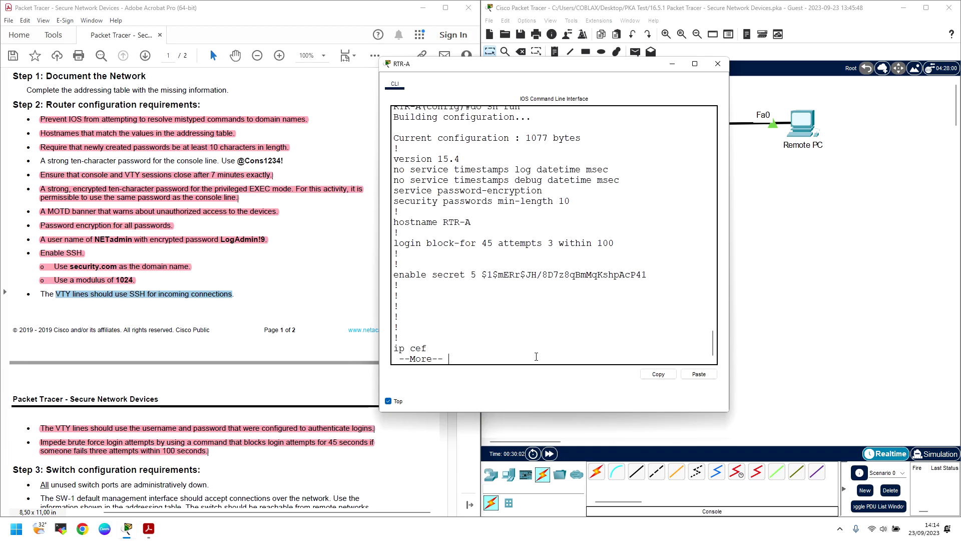
key("Return")
key("Return")
key("Return")
key("Return")
key("Return")
key("Return")
key("Return")
key("Return")
key("Return")
key("Return")
key("Return")
key("Return")
key("Return")
key("Return")
key("Return")
key("Return")
key("Return")
key("Return")
key("Return")
key("Return")
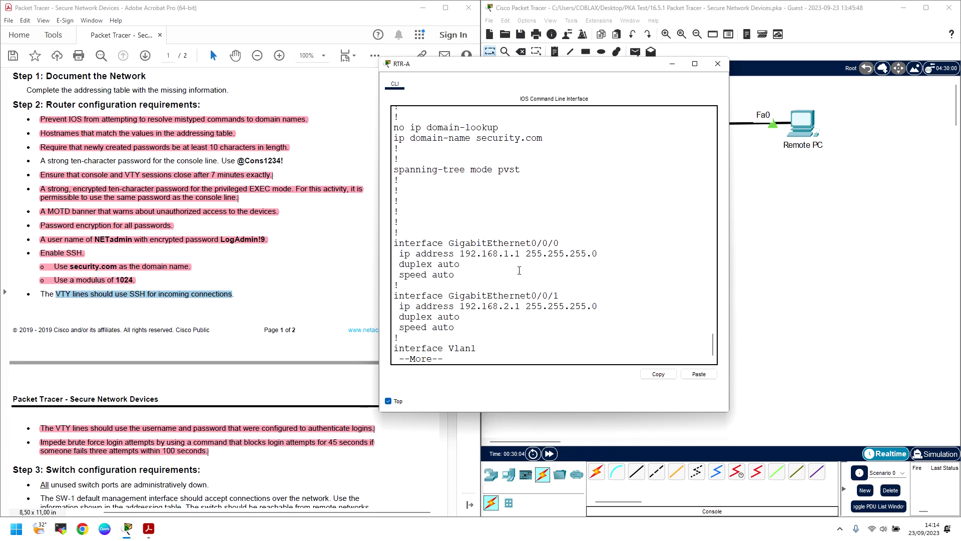
scroll(519, 269, "up", 5)
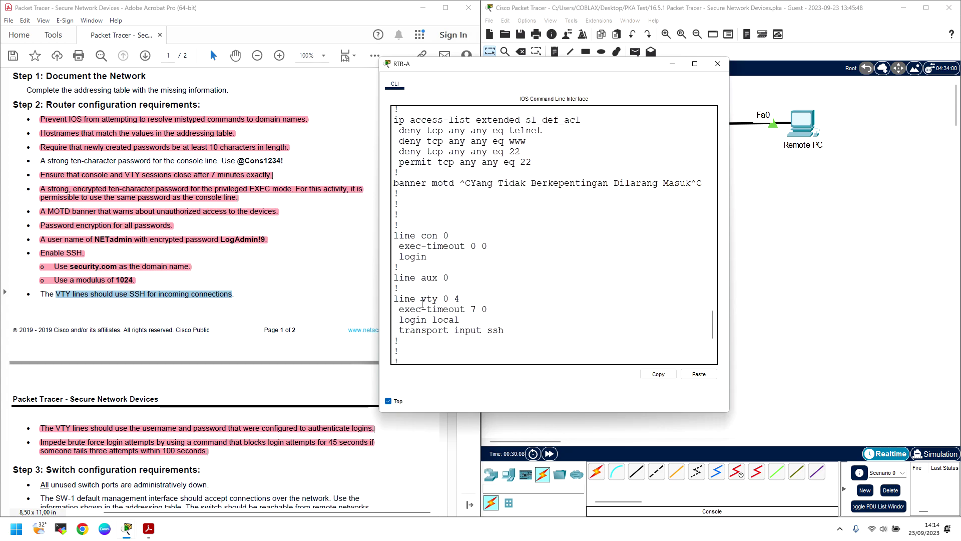
left_click_drag(438, 299, 459, 299)
scroll(463, 280, "down", 2)
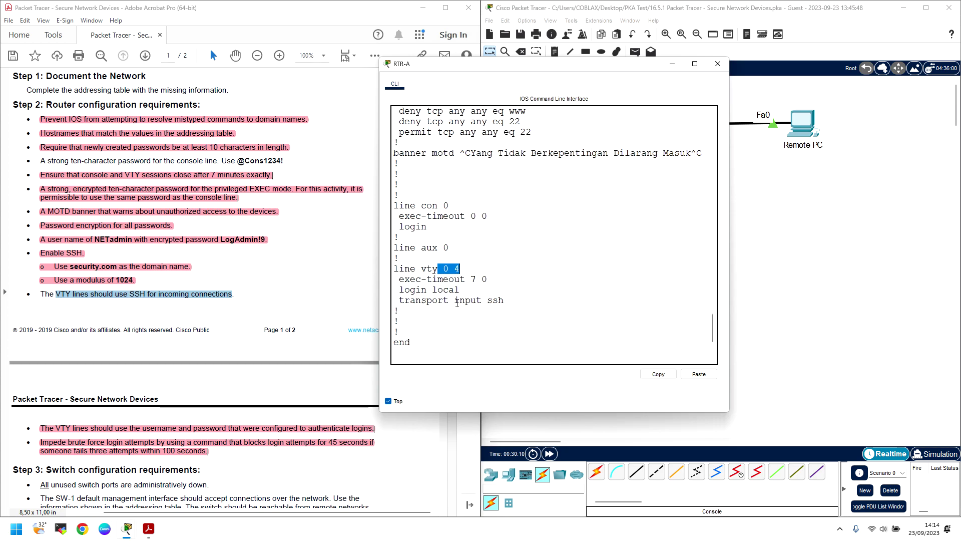
left_click(450, 239)
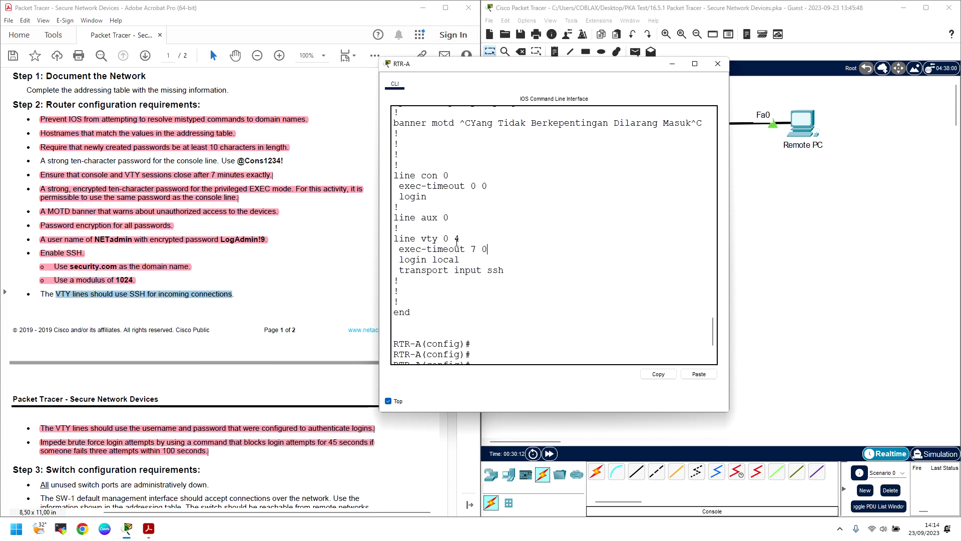
left_click_drag(456, 240, 393, 239)
scroll(447, 240, "up", 2)
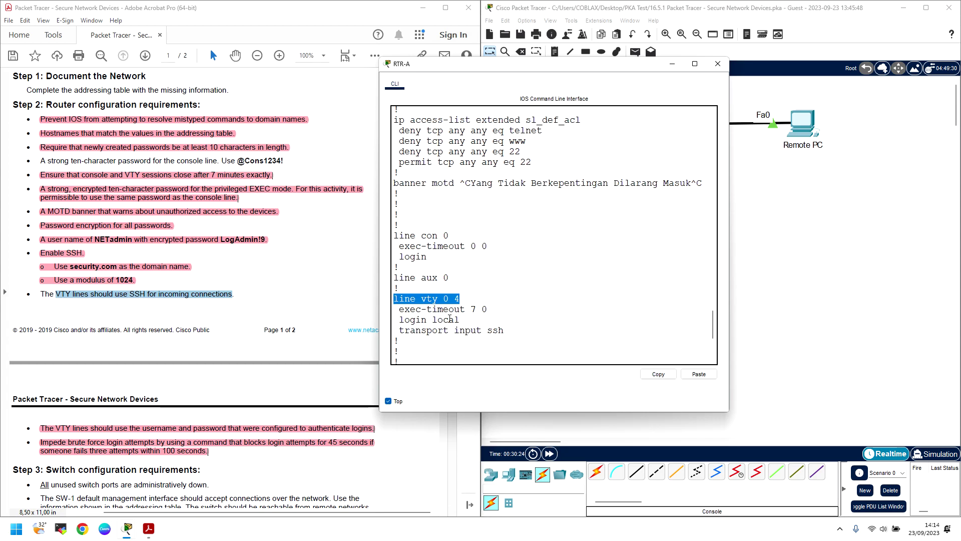
key("Return")
key("Return")
key("Return")
key("Return")
key("Return")
key("Return")
key("Return")
key("Return")
key("Return")
key("Return")
left_click(496, 341)
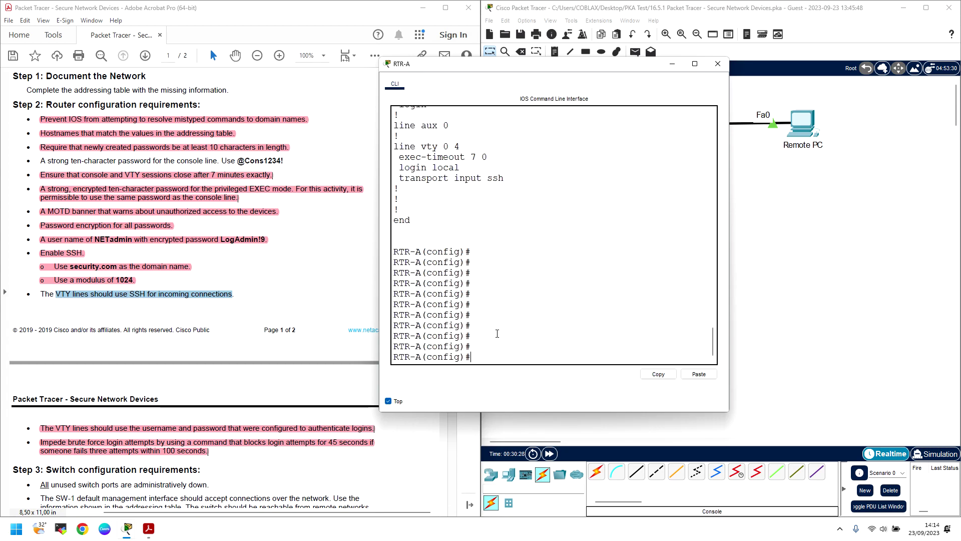
Step: Enter configuration for VTY lines 5 15 on RTR-A
type("linr v")
key("Tab")
key("BackSpace")
key("BackSpace")
type("e")
key("Tab")
type("vt")
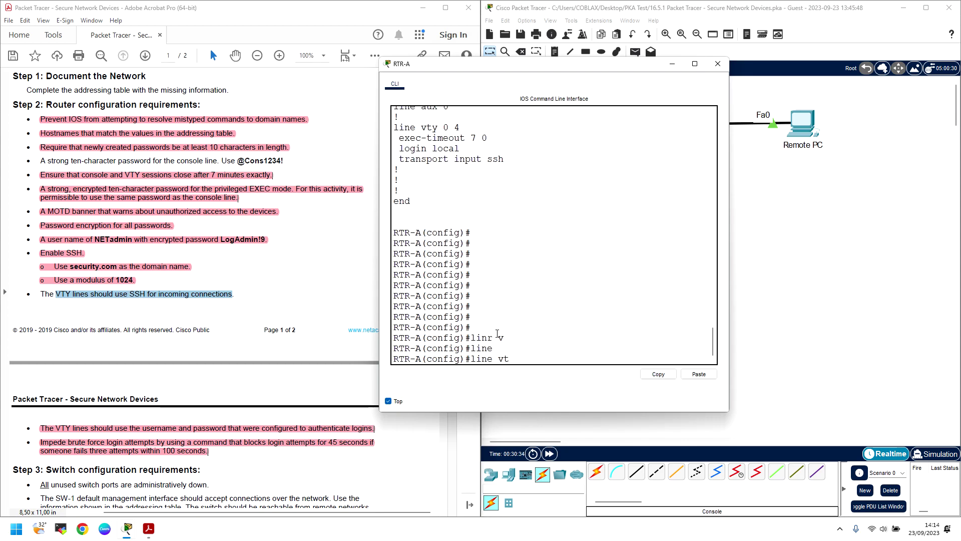
key("Tab")
type("5 15")
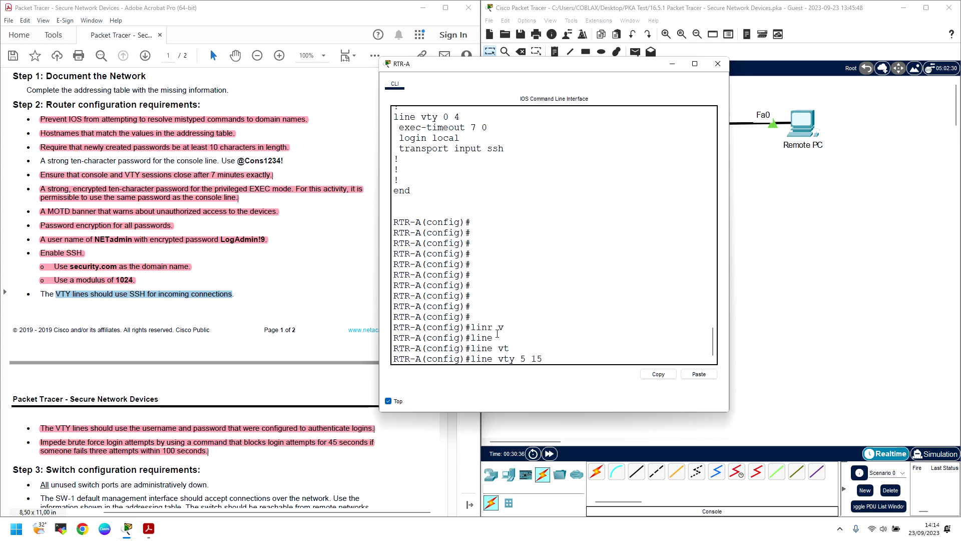
key("Return")
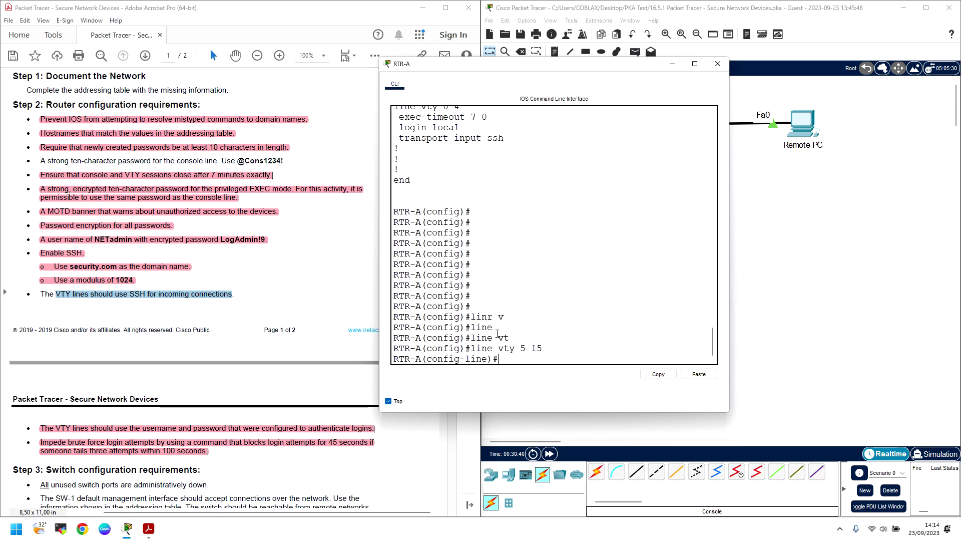
Step: Disable login on VTY lines 5 15 with no login
type("no lo")
key("Tab")
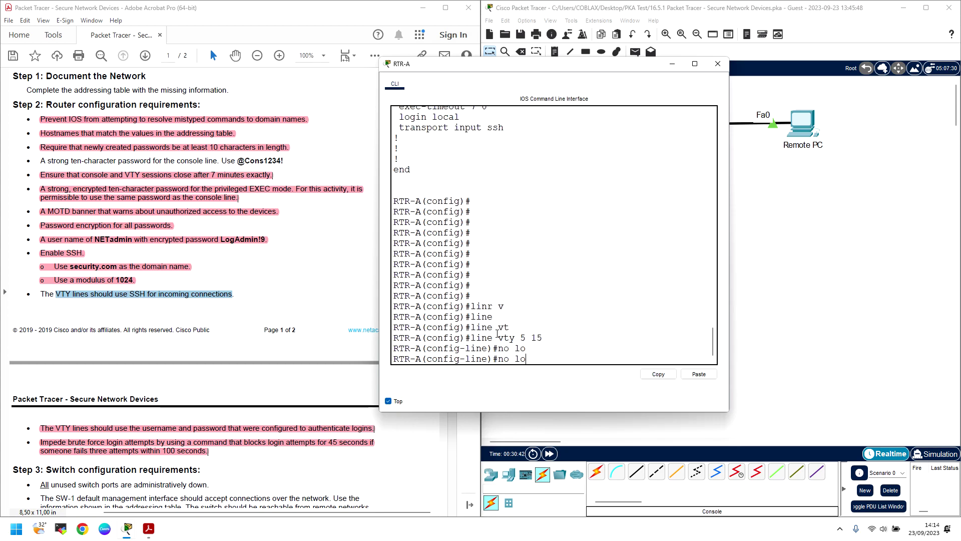
type("gi")
key("Tab")
key("Return")
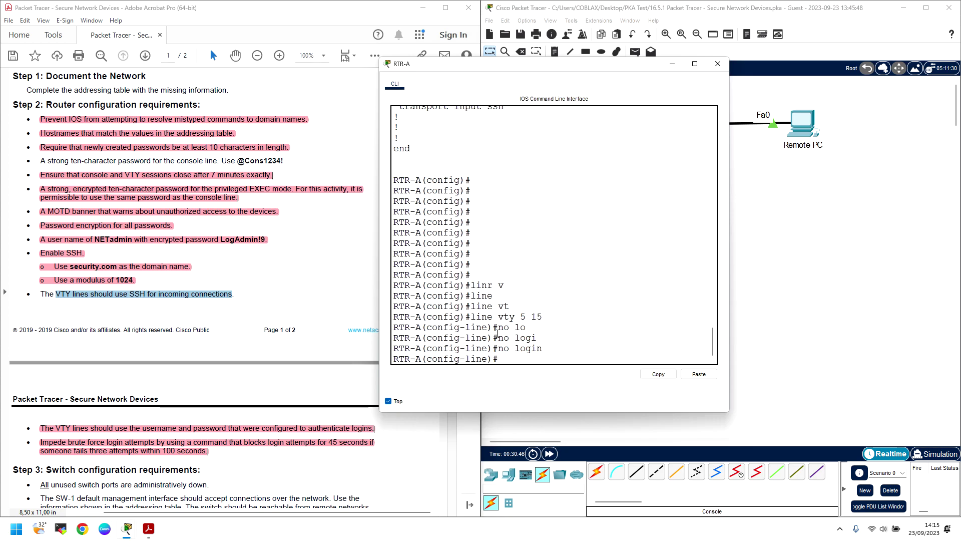
Step: Highlight the VTY SSH requirement in the task sheet and select the console password requirement
left_click(134, 311)
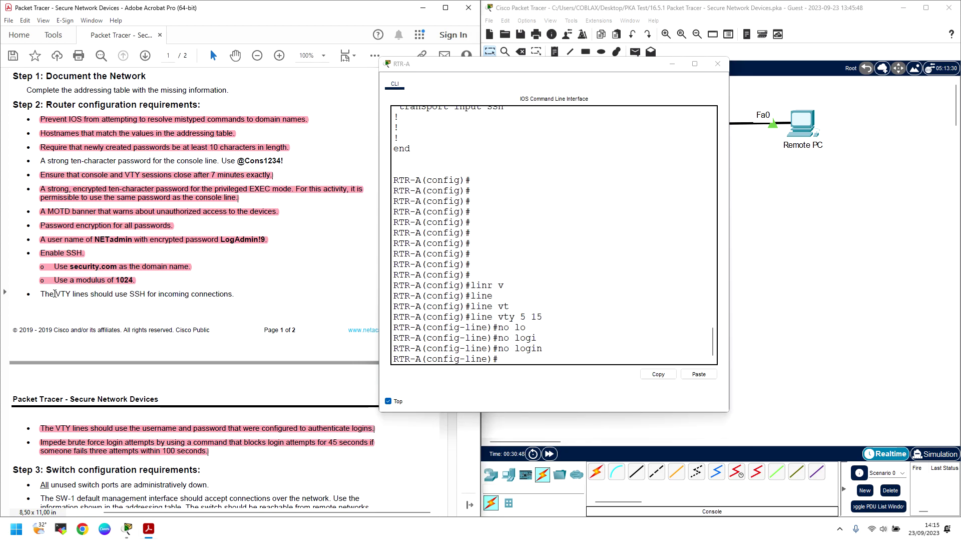
left_click_drag(235, 295, 39, 295)
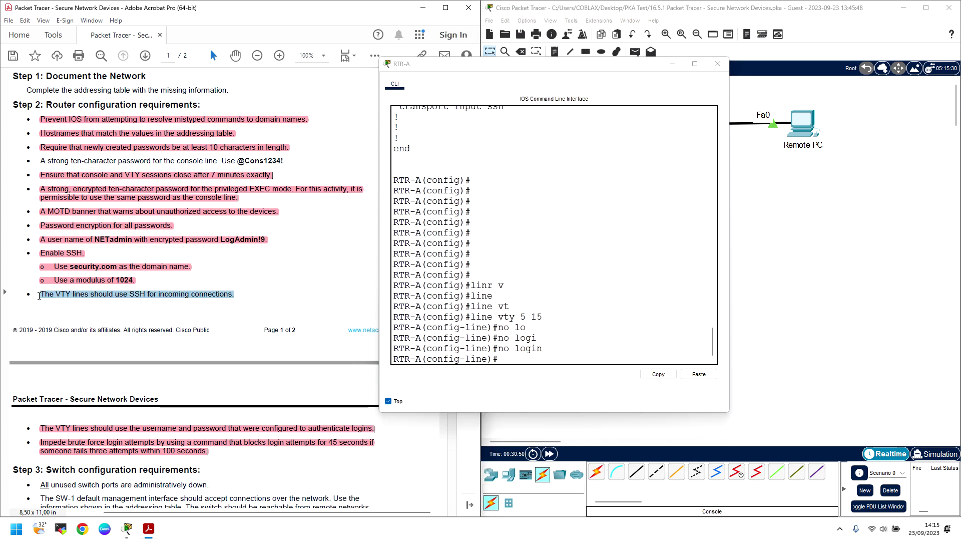
right_click(54, 296)
left_click(115, 393)
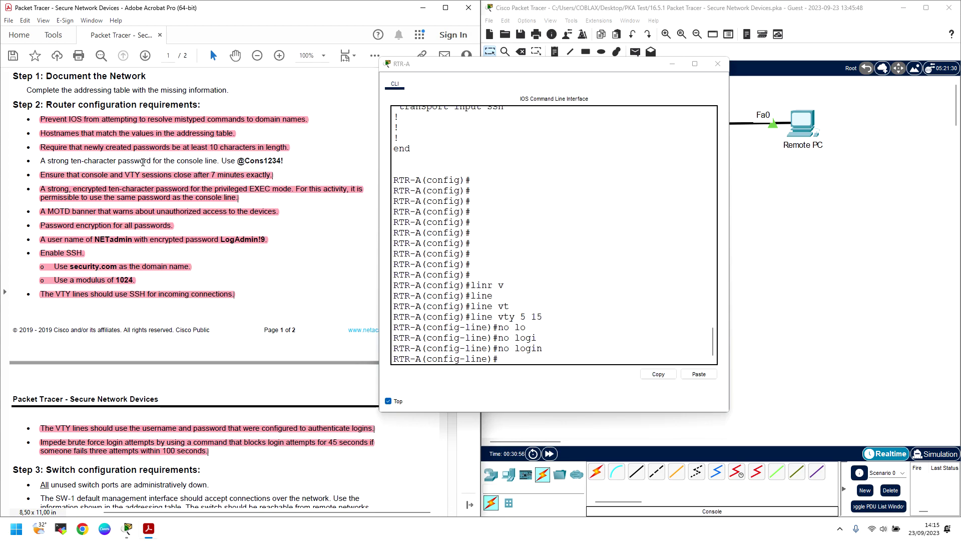
left_click_drag(163, 160, 48, 161)
Step: Leave VTY configuration and enter line console 0 configuration
left_click(541, 364)
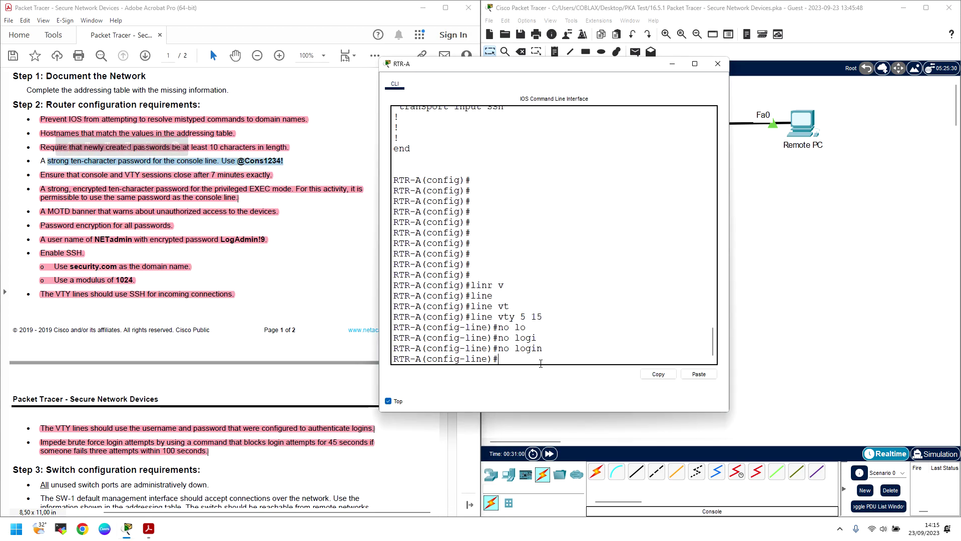
type("exit")
key("Return")
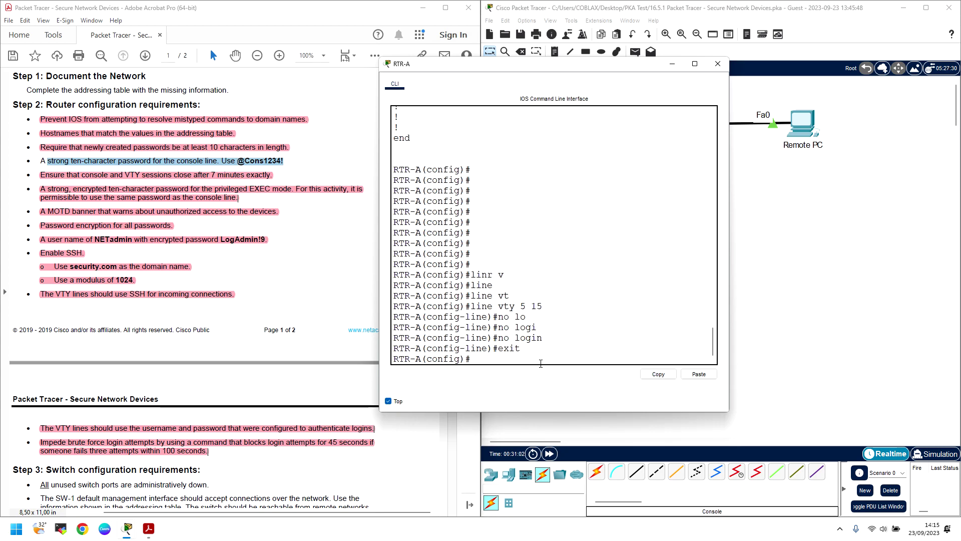
type("liner  conc")
key("Tab")
key("BackSpace")
type("s")
key("Tab")
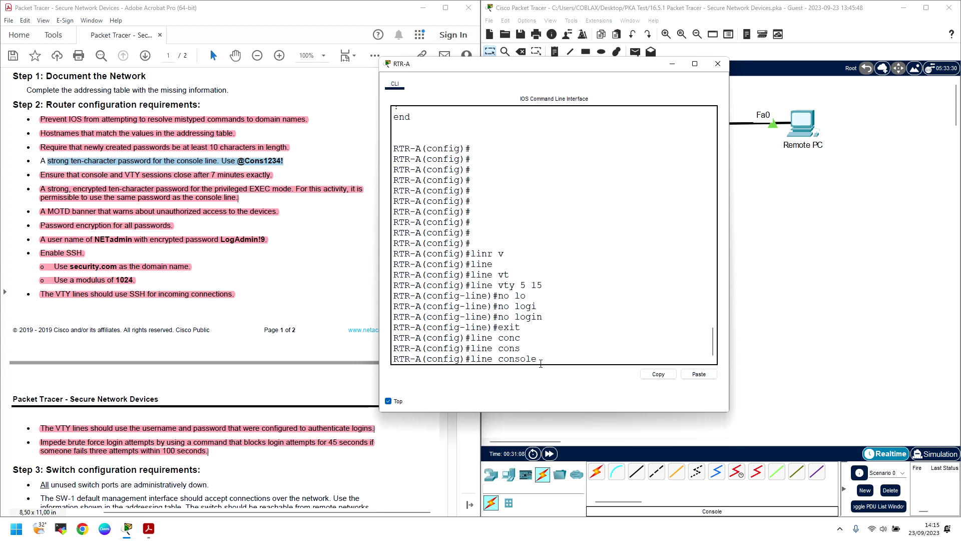
type("0")
key("Return")
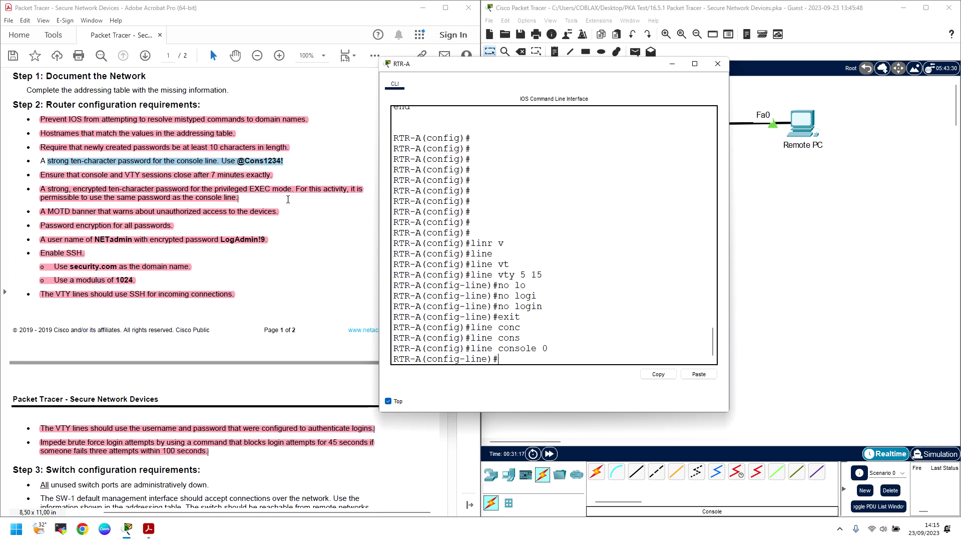
Step: Set the console line exec-timeout to 7 0
type("exe")
key("Tab")
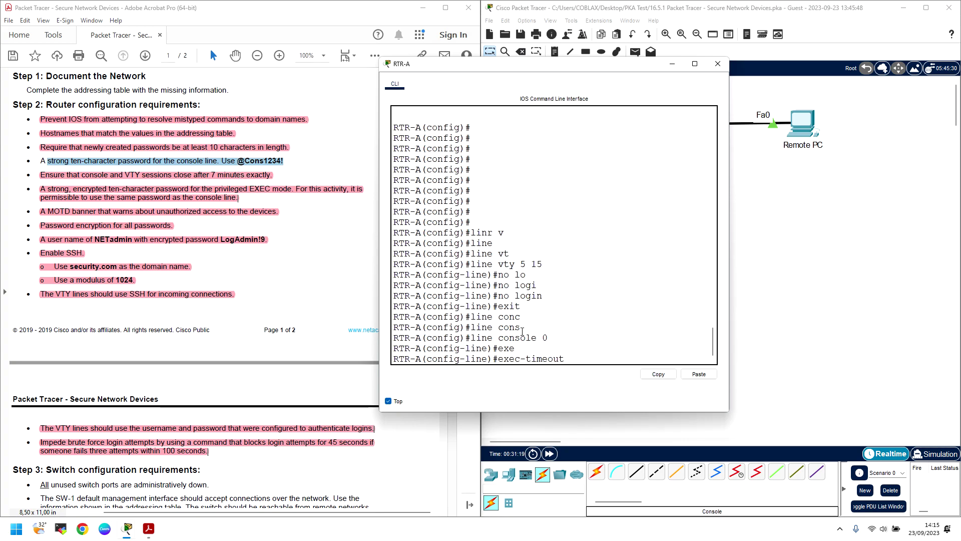
type("7 0")
key("BackSpace")
key("BackSpace")
key("BackSpace")
type("?")
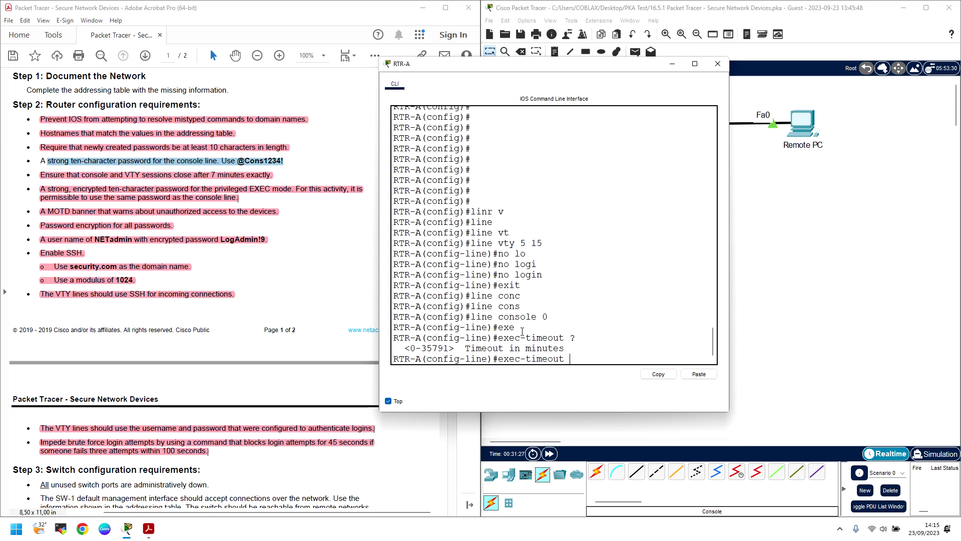
key("BackSpace")
type("7 ?")
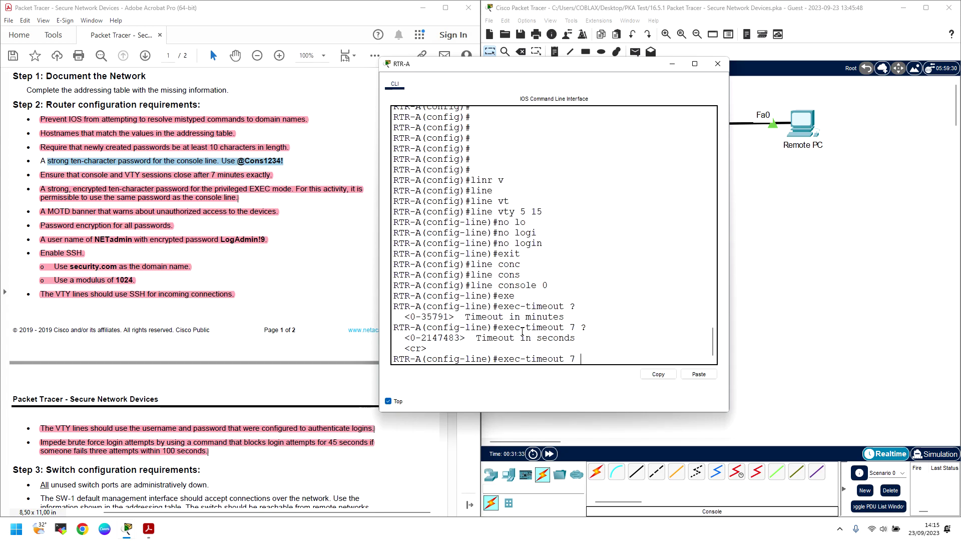
type("0")
key("Return")
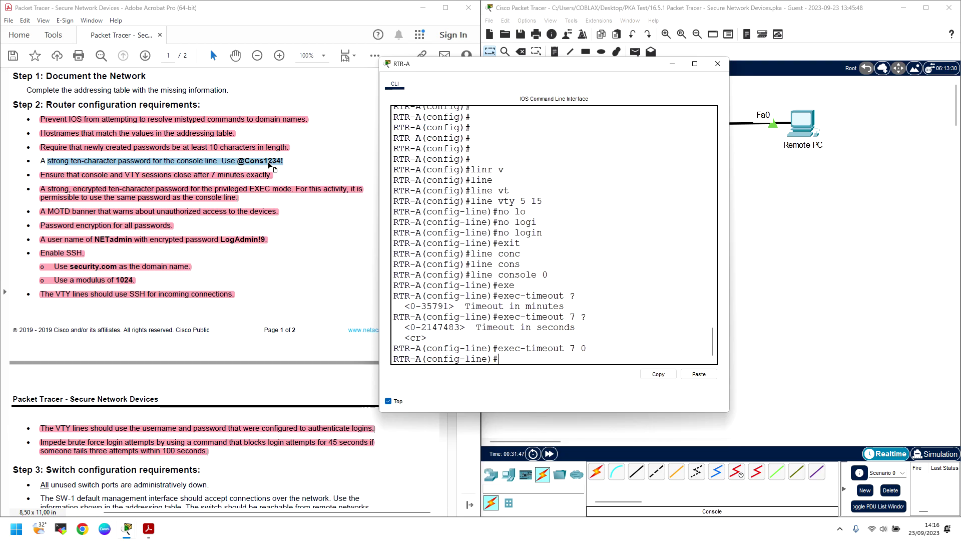
Step: Set the console line password, then review the running configuration with do sh run
type("?")
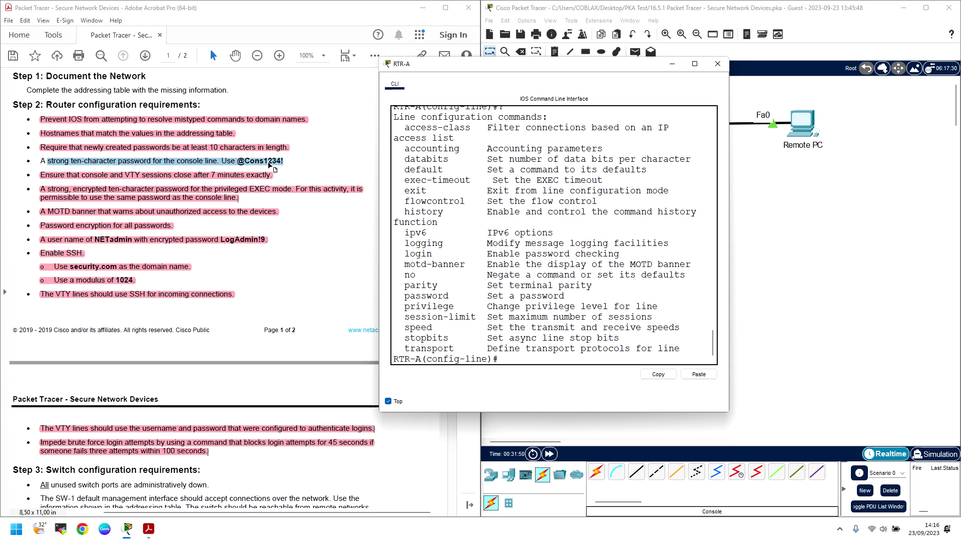
type("pass")
key("Tab")
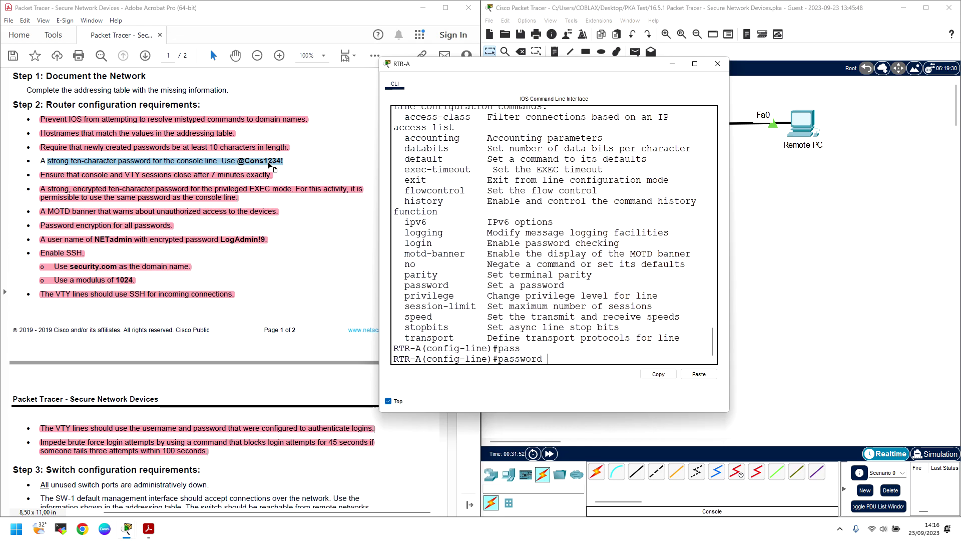
type("@Cons1234!")
key("Return")
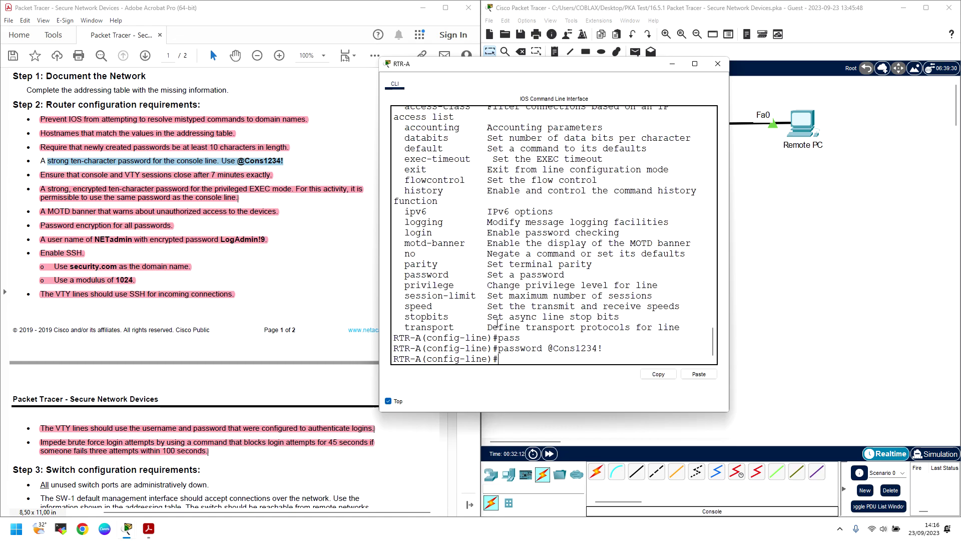
type("do sh run")
key("Return")
key("Return")
key("Return")
key("Return")
key("Return")
key("Return")
key("Return")
key("Return")
key("Return")
key("Return")
key("Return")
key("Return")
key("Return")
key("Return")
key("Return")
key("Return")
key("Return")
key("Return")
key("Return")
key("Return")
key("Return")
key("Return")
key("Return")
key("Return")
key("Return")
key("Return")
key("Return")
key("Return")
key("Return")
key("Return")
key("Return")
key("Return")
key("Return")
key("Return")
key("Return")
key("Return")
key("Return")
key("Return")
key("Return")
key("Return")
key("Return")
key("Return")
key("Return")
key("Return")
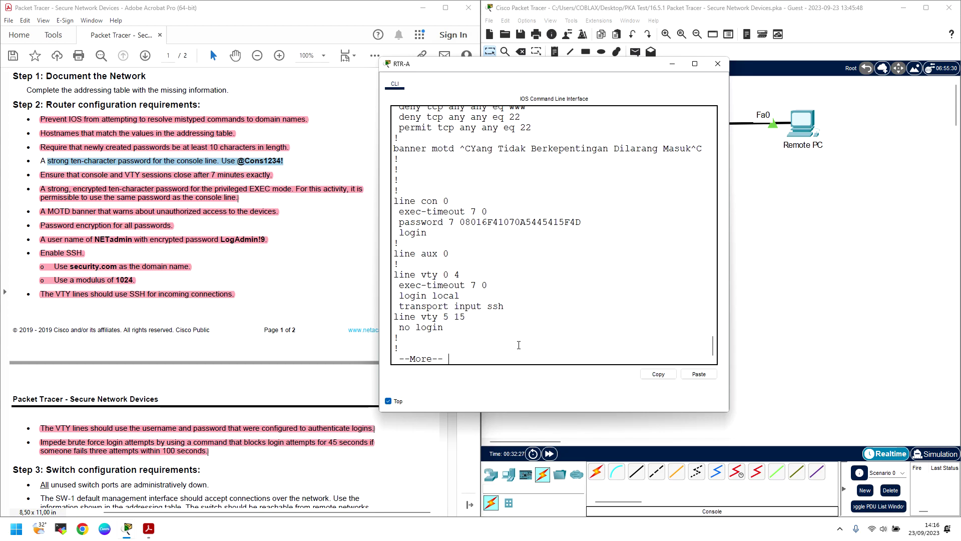
key("q")
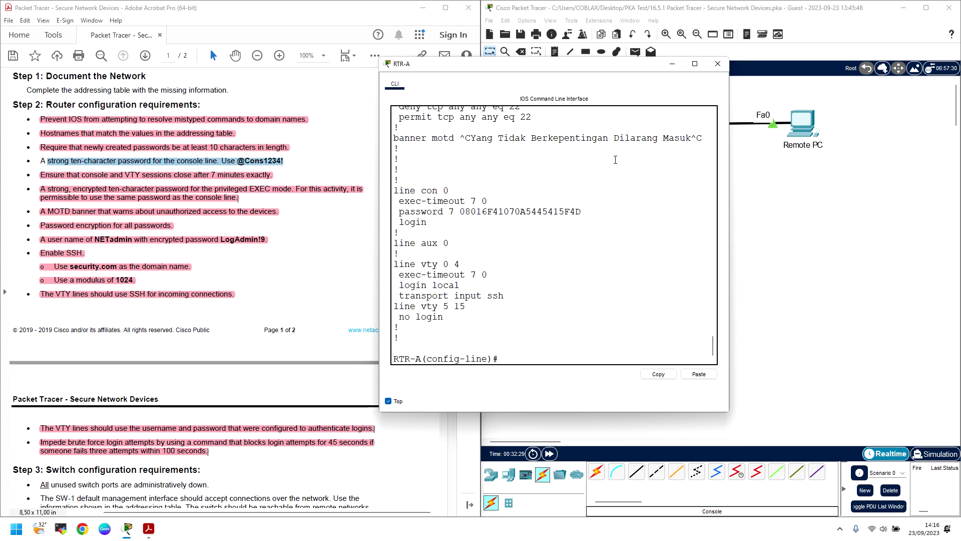
Step: Connect a console cable from the PC's RS 232 port to RTR-A's Console port
left_click(718, 65)
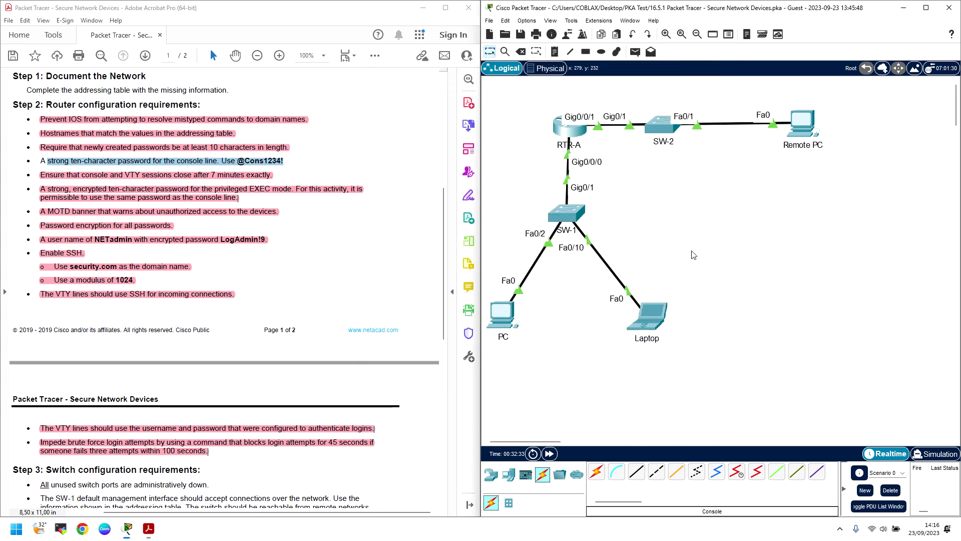
left_click(616, 471)
left_click(500, 314)
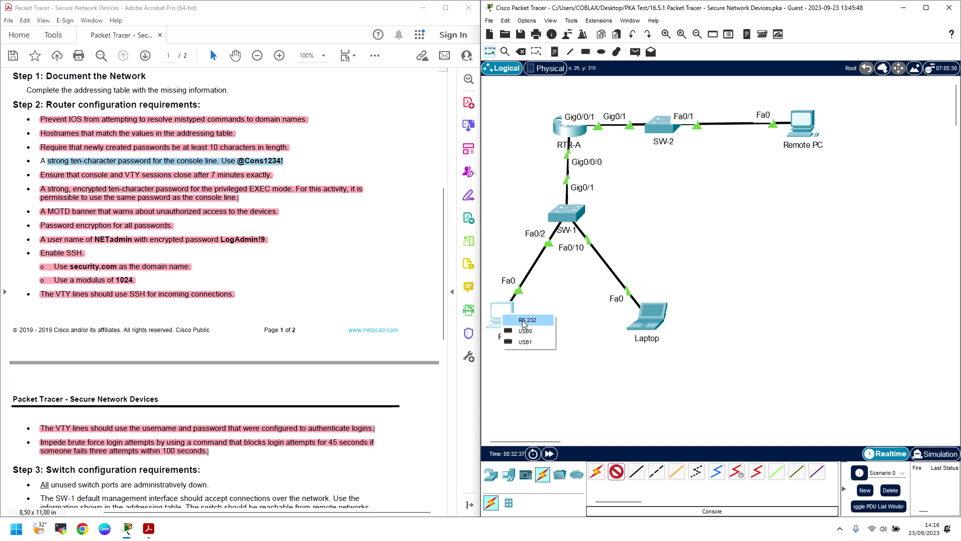
left_click(515, 320)
left_click(566, 126)
left_click(603, 160)
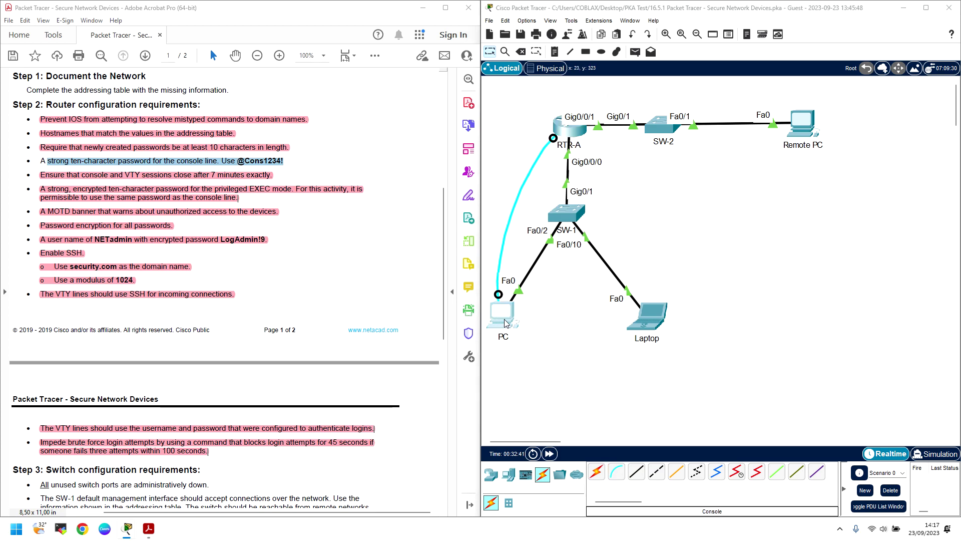
Step: Open a PC Terminal session to RTR-A and exit back out of configuration mode
left_click(502, 316)
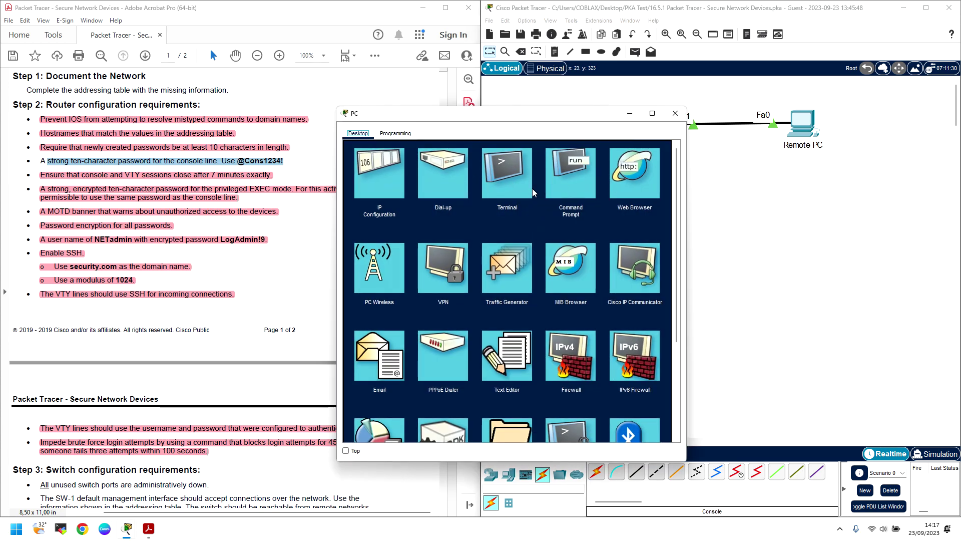
left_click(518, 177)
left_click(637, 246)
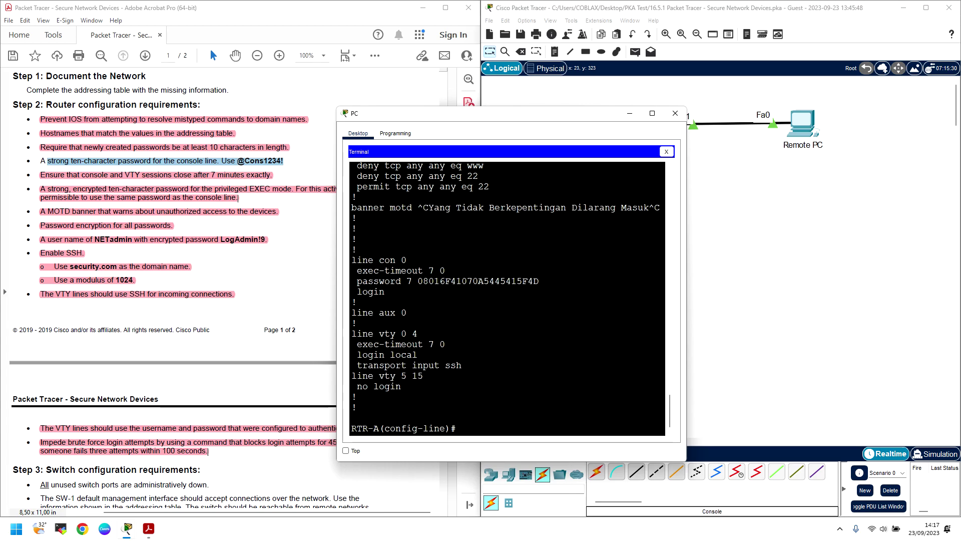
type("exit")
key("Return")
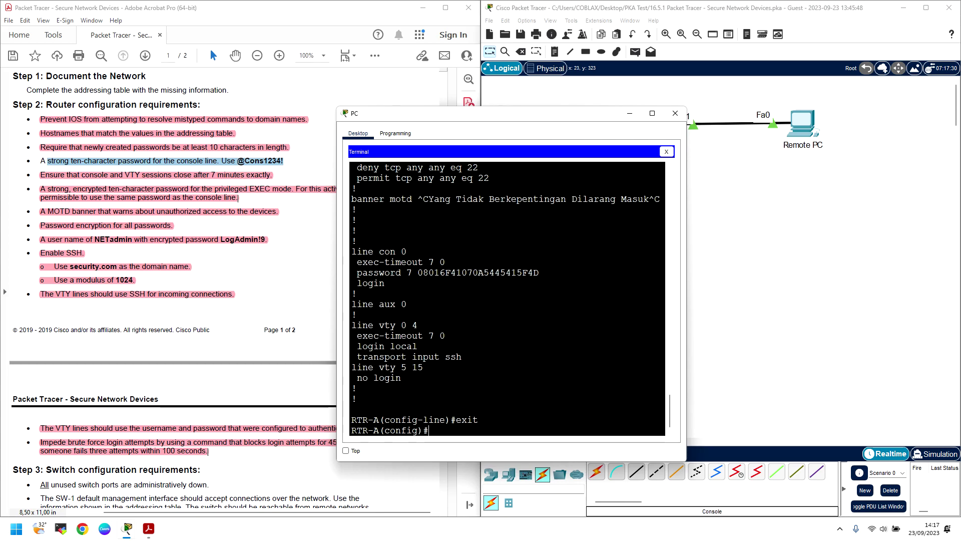
type("ex")
type("it")
key("Return")
Step: Log out, log back in with the console password, then close the PC window
key("Return")
type("exit")
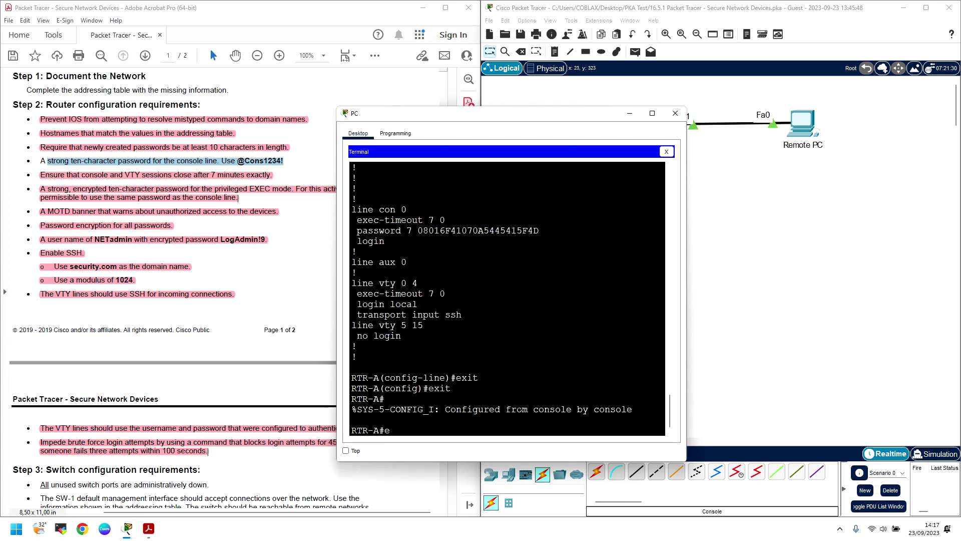
key("Return")
key("Return")
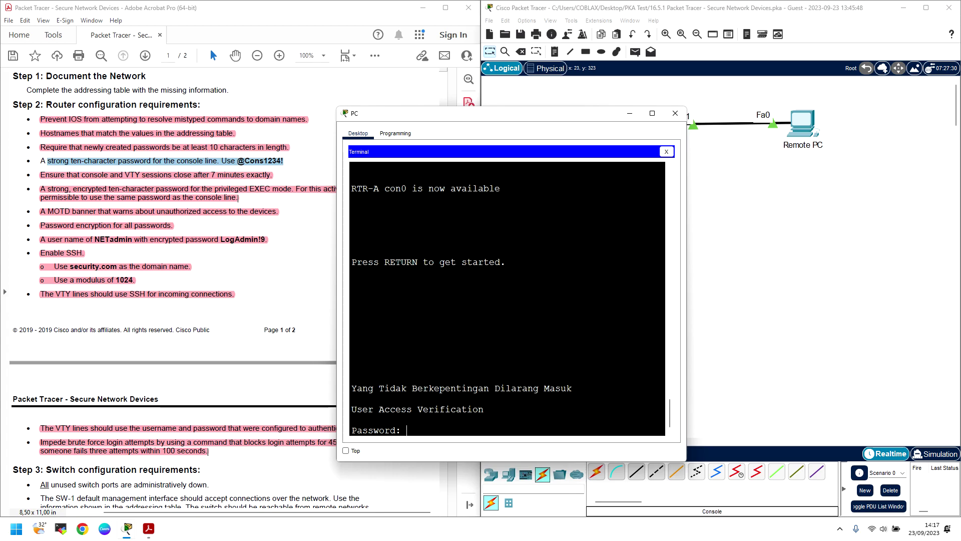
key("Return")
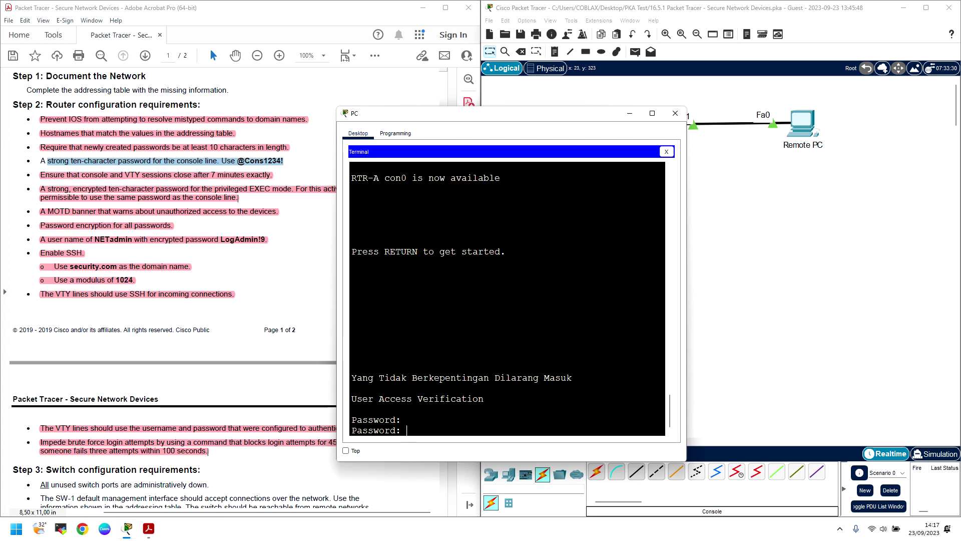
key("Return")
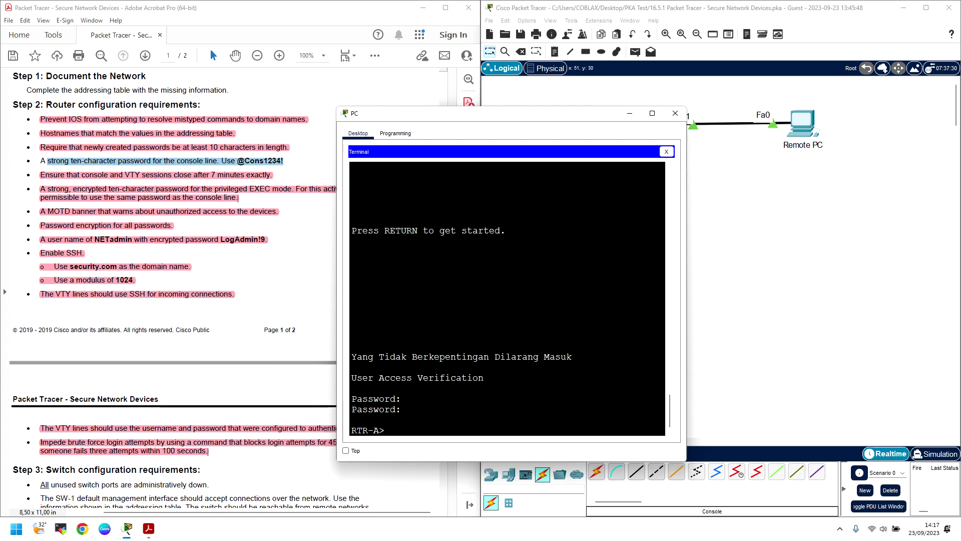
left_click_drag(546, 116, 446, 118)
left_click(572, 117)
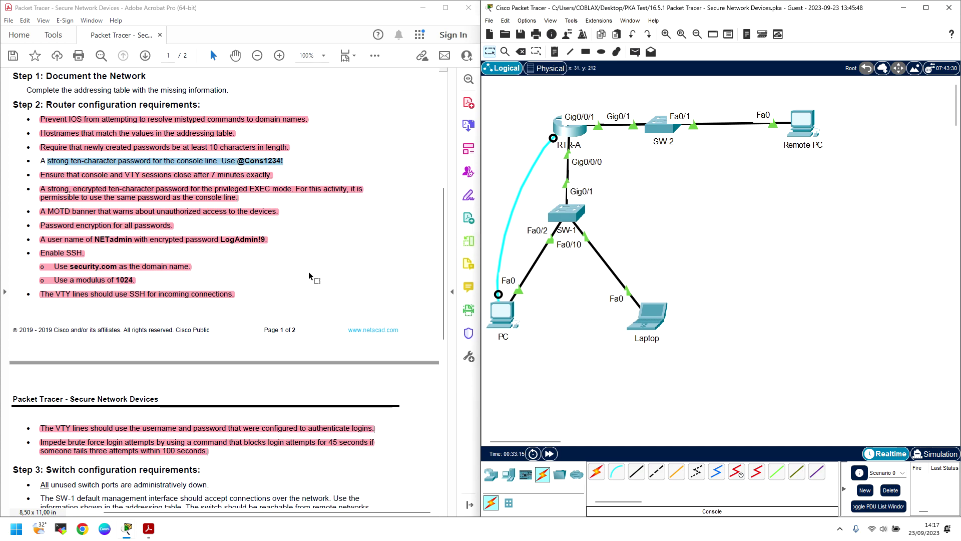
Step: Reopen the PC Terminal to RTR-A and enter privileged mode with the enable password
left_click(503, 313)
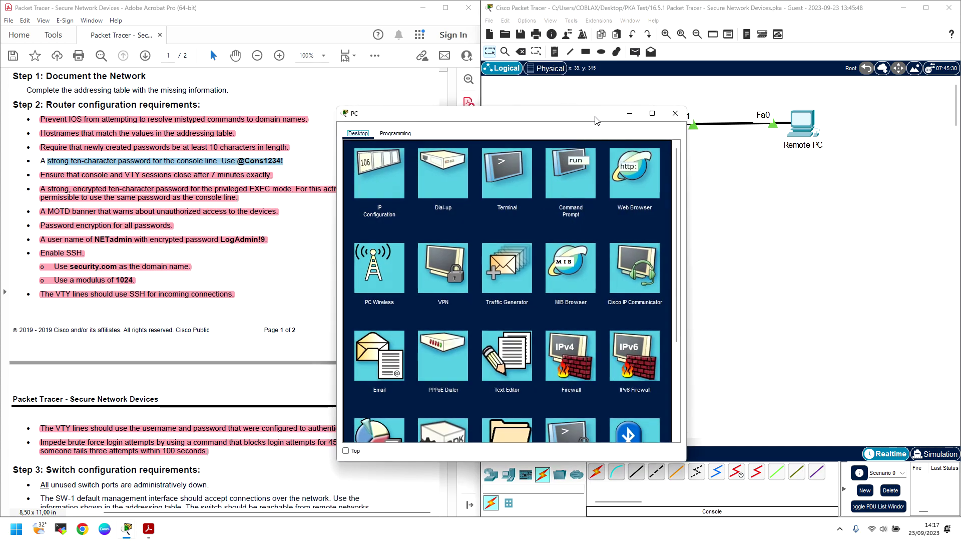
left_click_drag(500, 116, 262, 87)
left_click(255, 146)
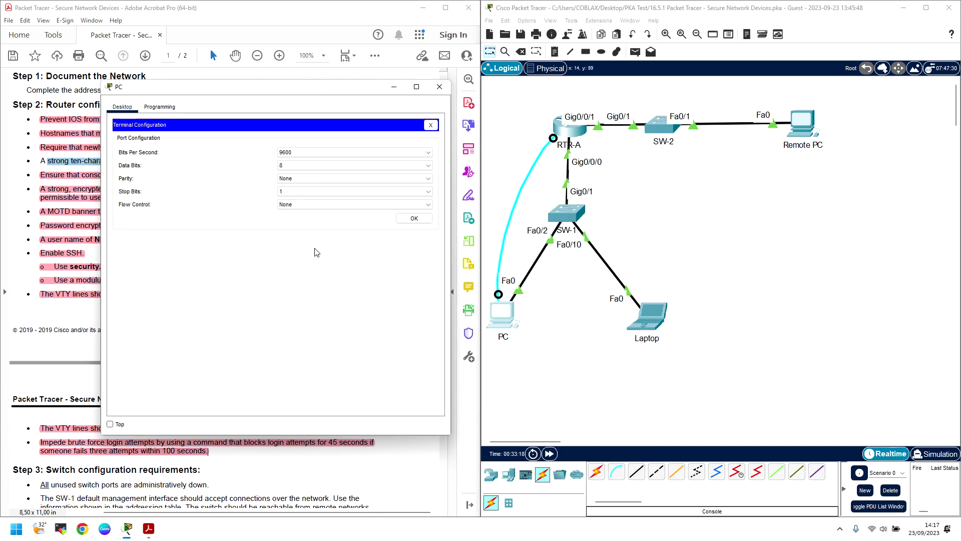
left_click(406, 221)
left_click_drag(305, 102, 541, 117)
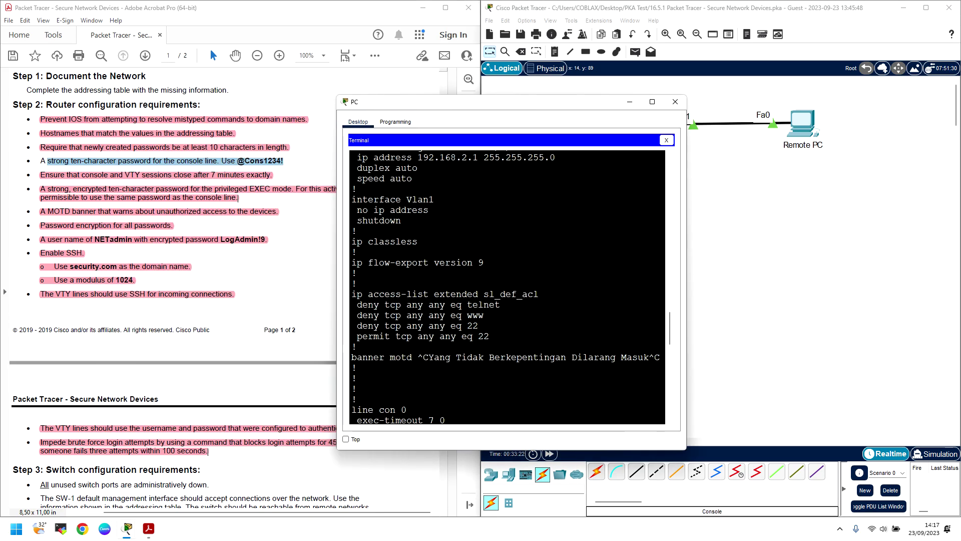
type("en")
key("Return")
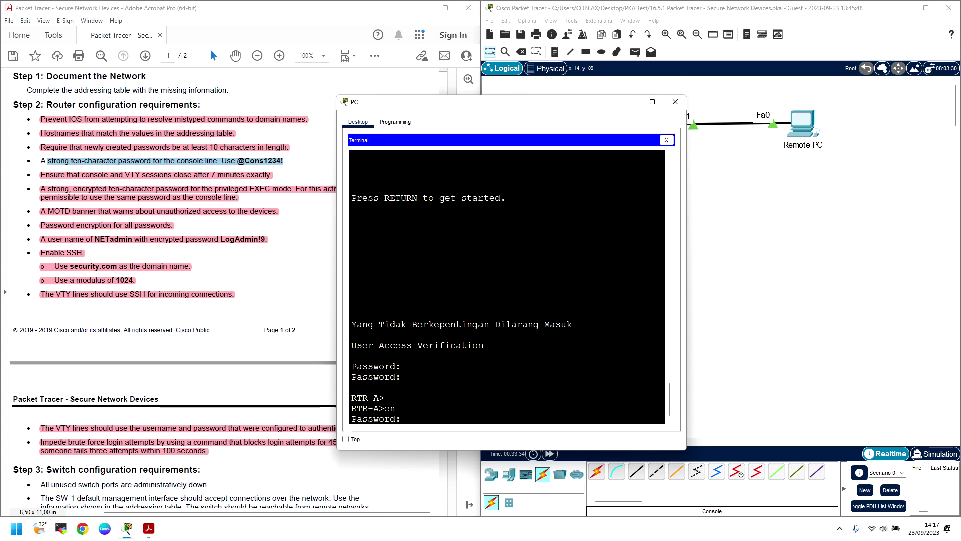
key("Return")
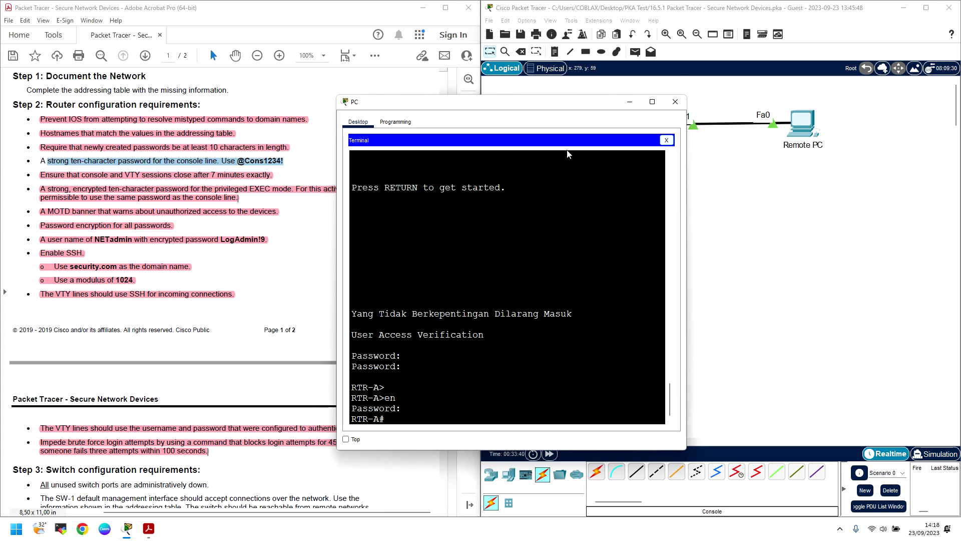
Step: Highlight the console-password requirement line in the PDF in pink
left_click(292, 164)
left_click_drag(292, 164, 39, 161)
right_click(50, 163)
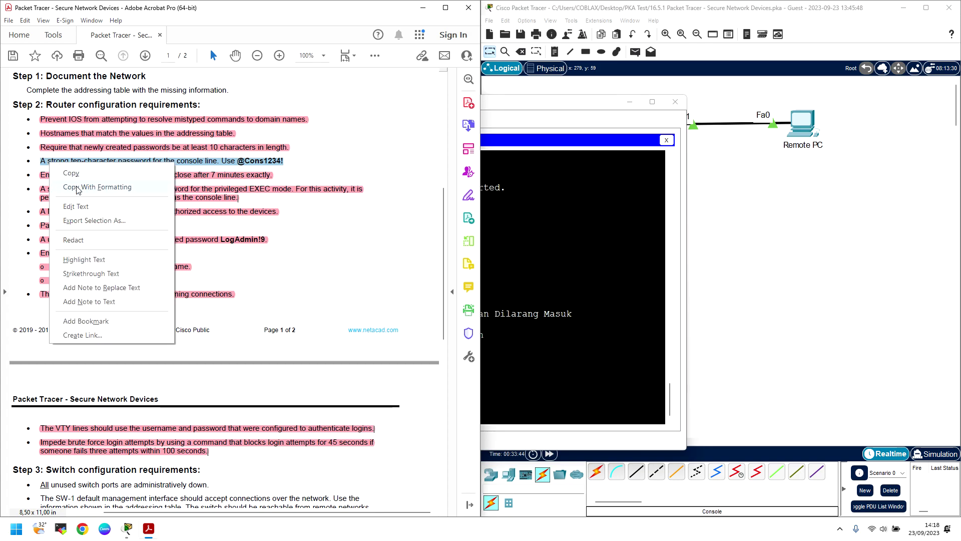
left_click(84, 260)
key("alt+Tab")
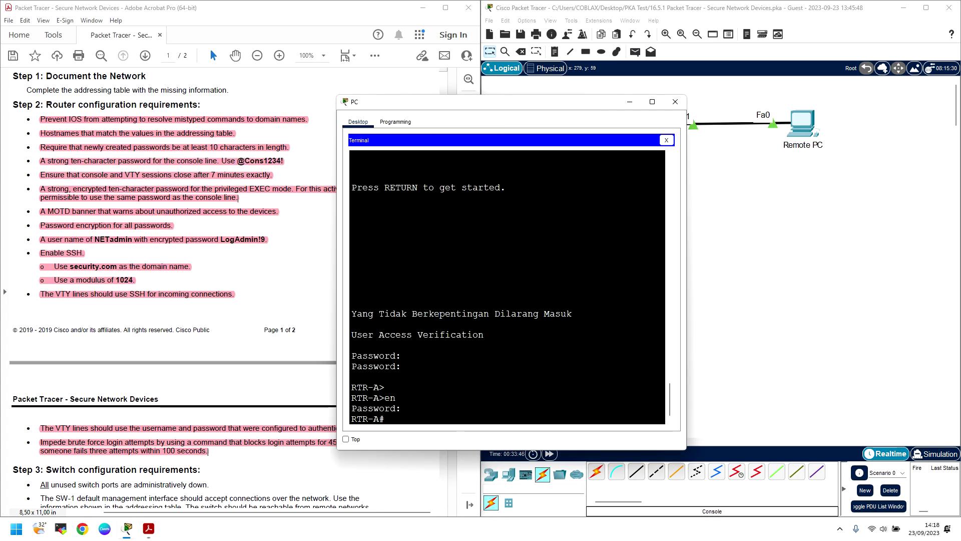
Step: Exit RTR-A's privileged session, close the PC Terminal and open Command Prompt
type("exit")
key("Return")
key("Return")
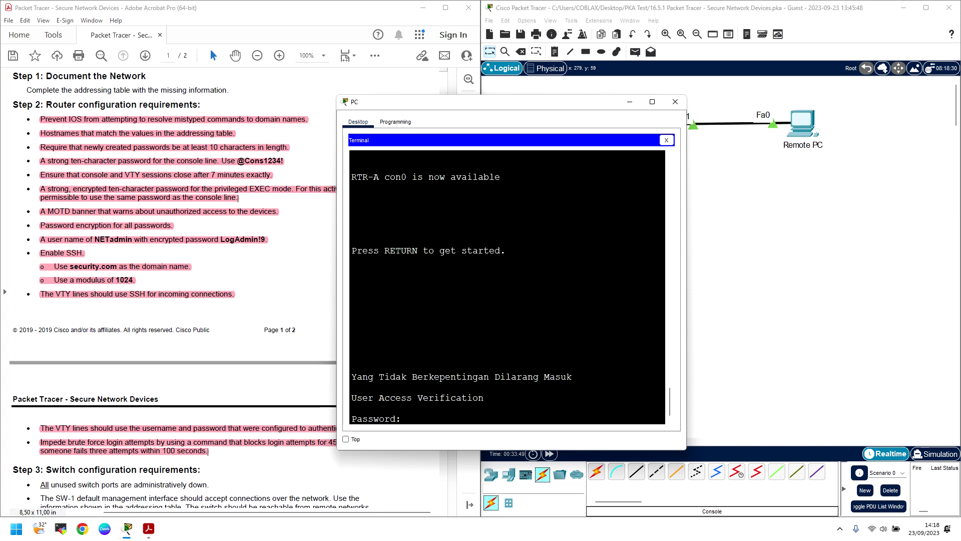
left_click(666, 140)
left_click(564, 169)
Step: Run ssh -l NETadmin 192.168.1.1 from the PC Command Prompt
type("ssh -l")
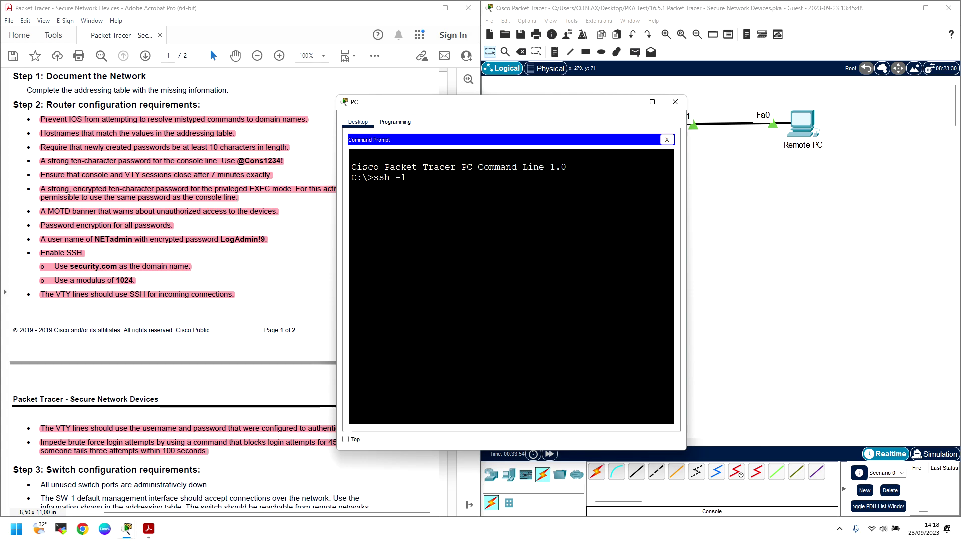
type(" NETadmin LogAdmin!9")
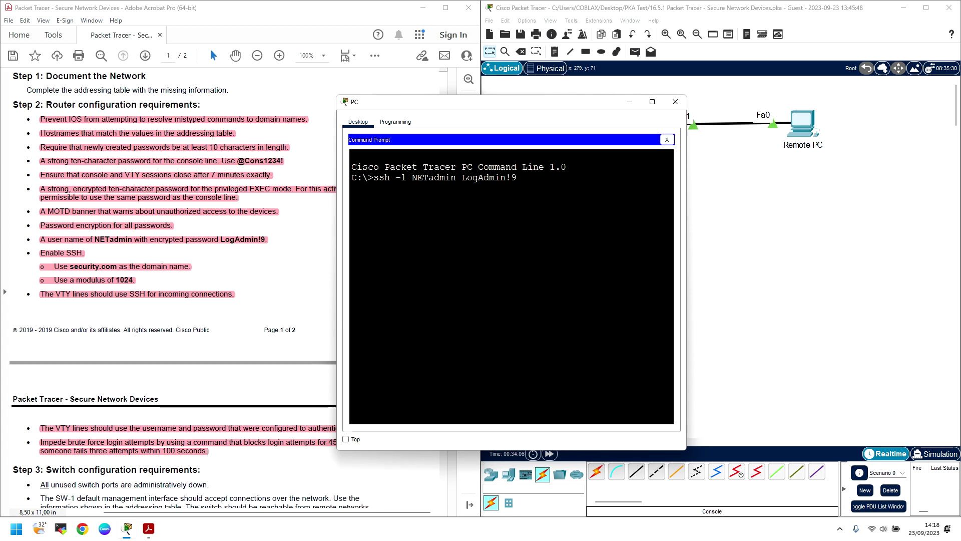
key("BackSpace")
key("BackSpace")
key("BackSpace")
key("BackSpace")
key("BackSpace")
key("BackSpace")
key("BackSpace")
key("BackSpace")
scroll(96, 180, "up", 10)
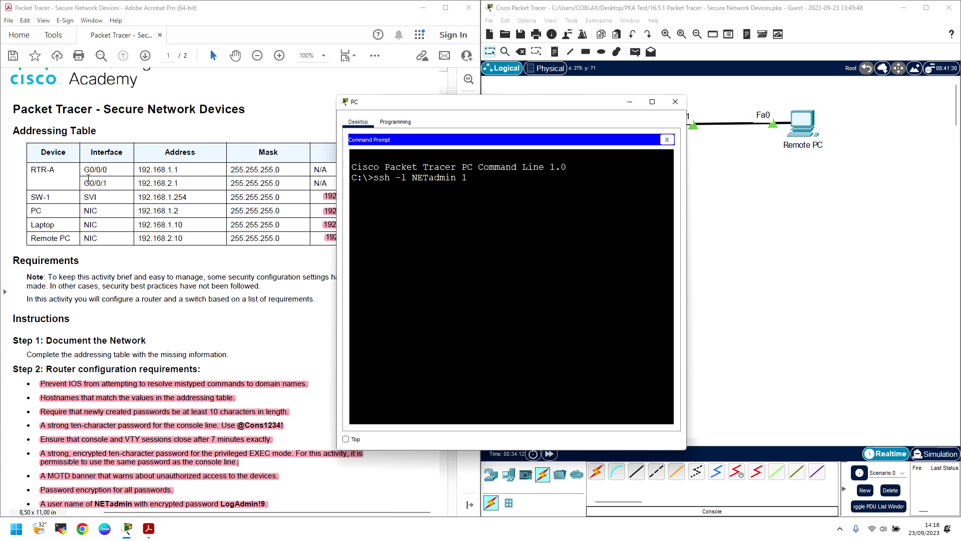
left_click_drag(430, 108, 349, 82)
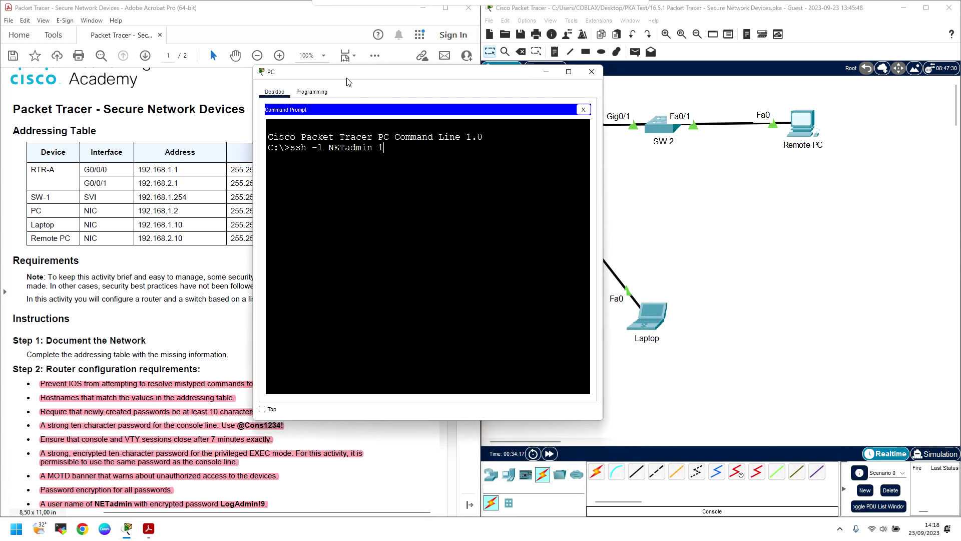
type("92")
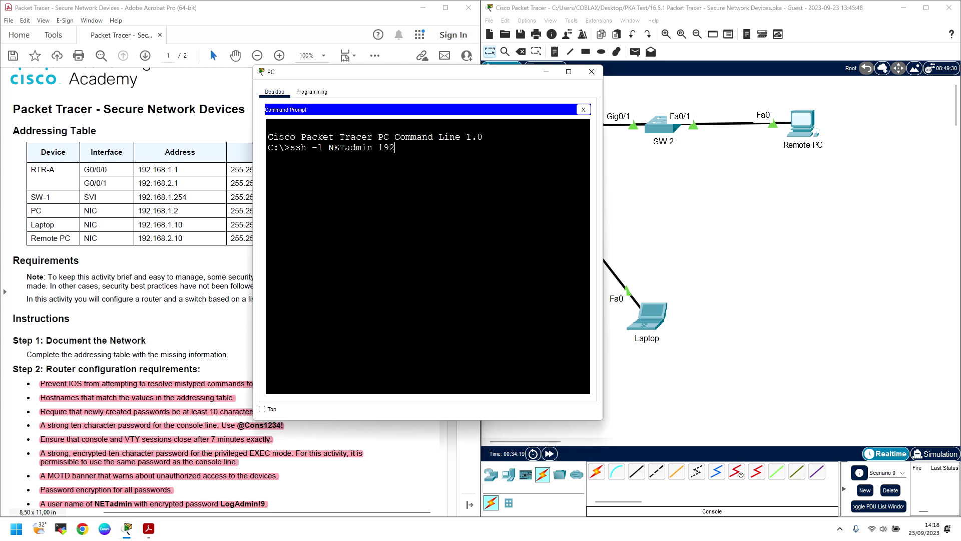
type(".168.1.1")
key("Return")
Step: Log in over SSH with the admin password, exit, then reconnect and log in again
scroll(198, 385, "down", 3)
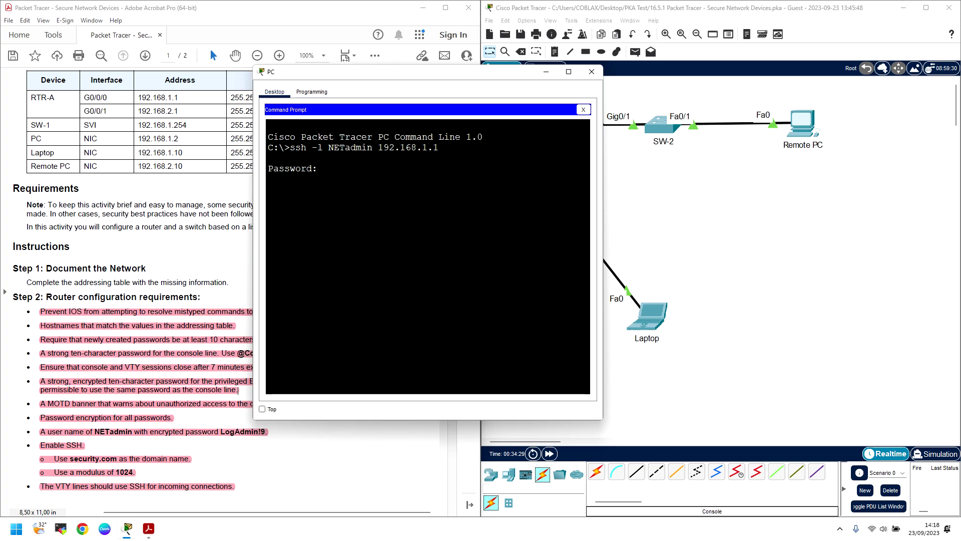
key("Return")
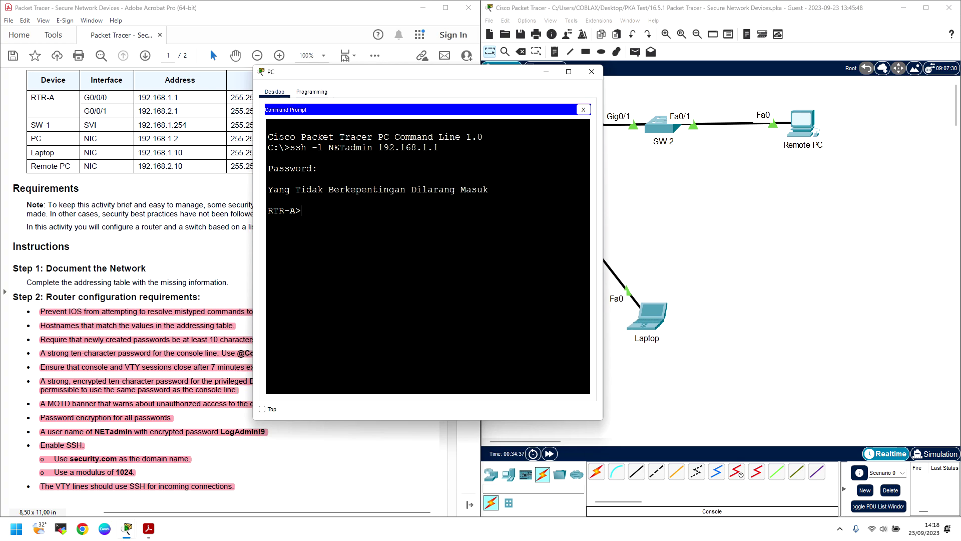
type("exit")
key("Return")
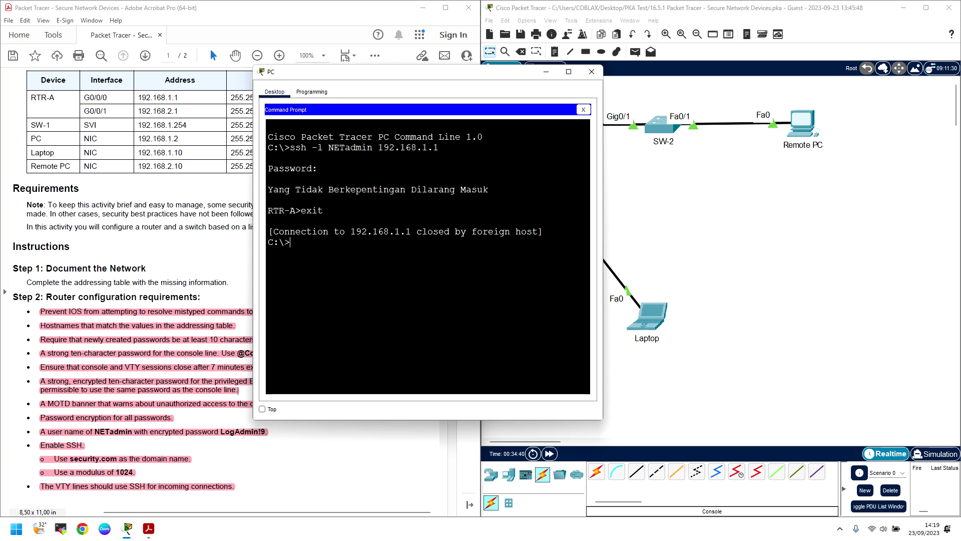
key("Up")
key("Return")
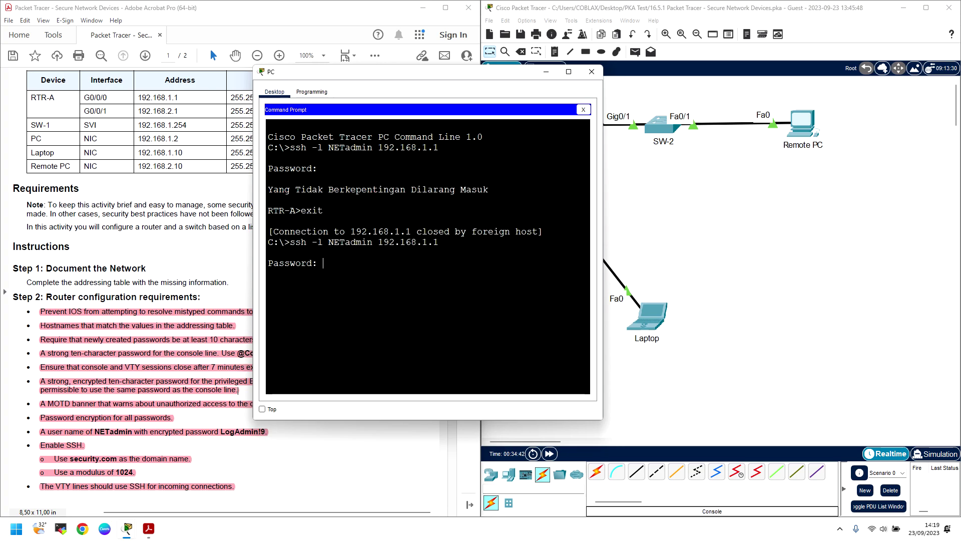
key("Return")
key("Return")
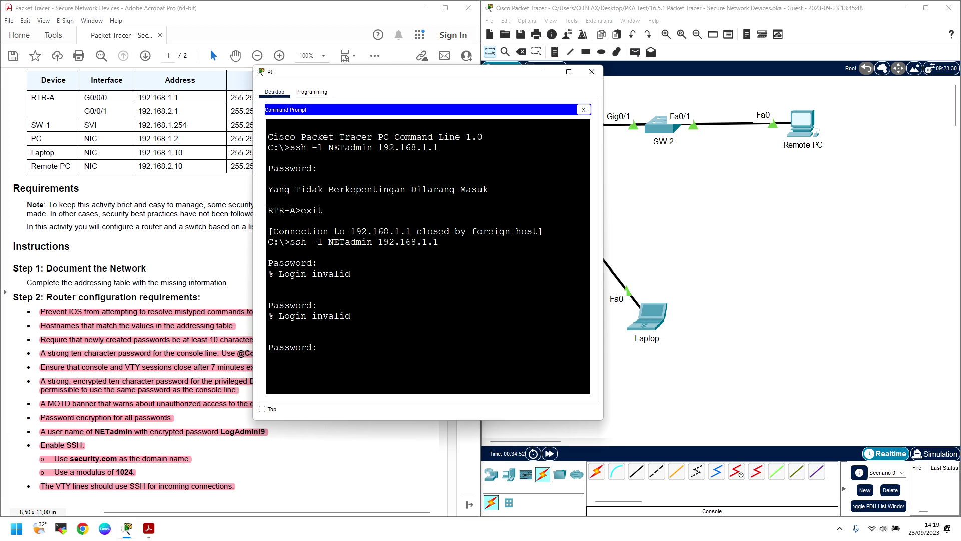
key("Return")
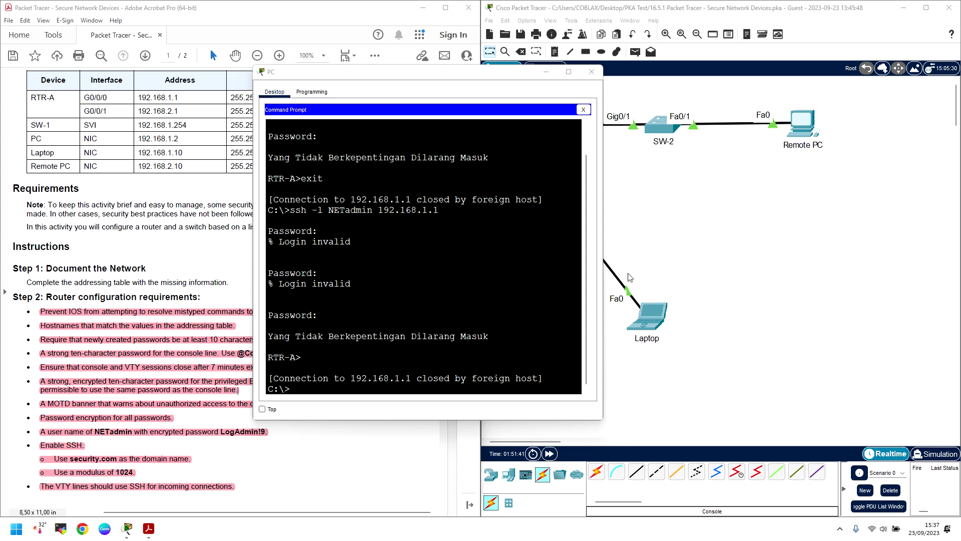
Step: Scroll the task sheet to page 2 to read the VTY login and Step 3 switch requirements
left_click(269, 367)
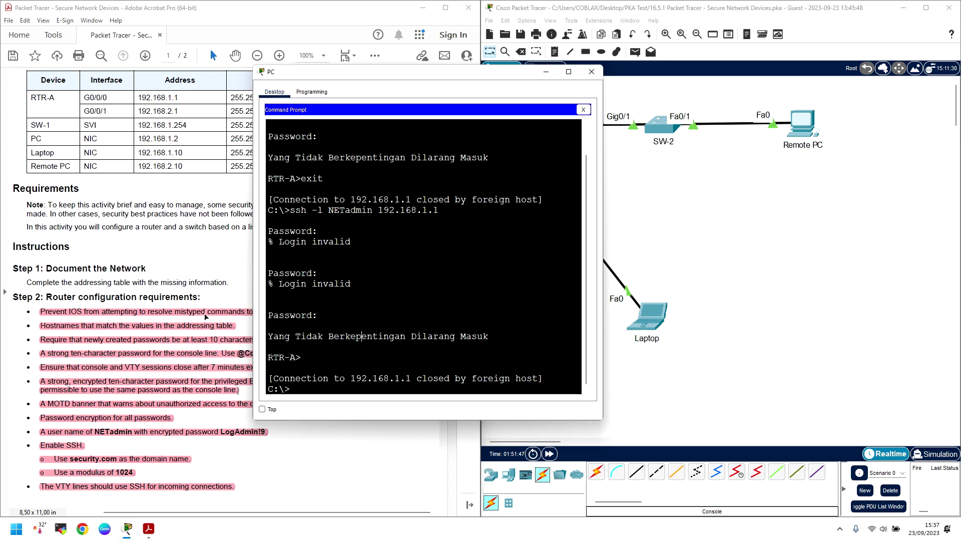
left_click_drag(373, 72, 606, 110)
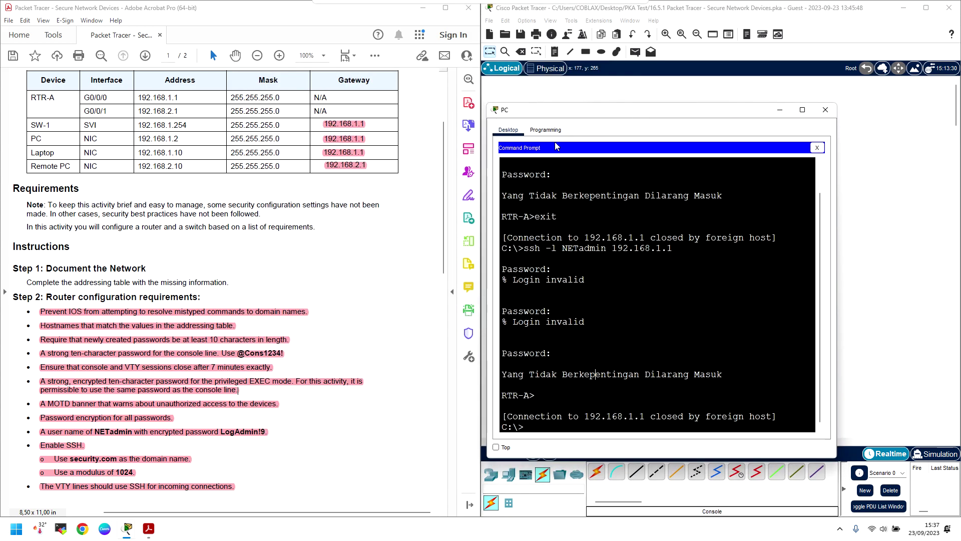
scroll(235, 311, "down", 3)
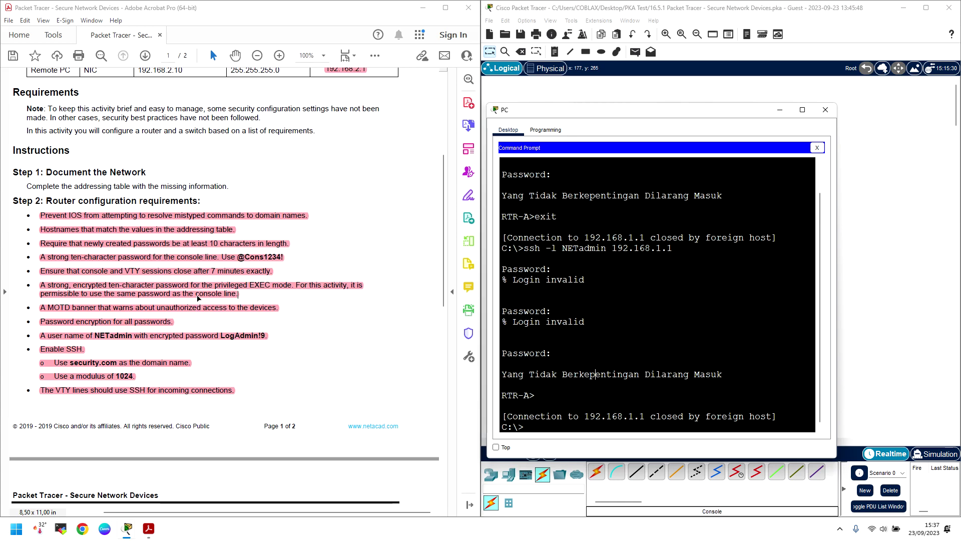
scroll(161, 274, "down", 5)
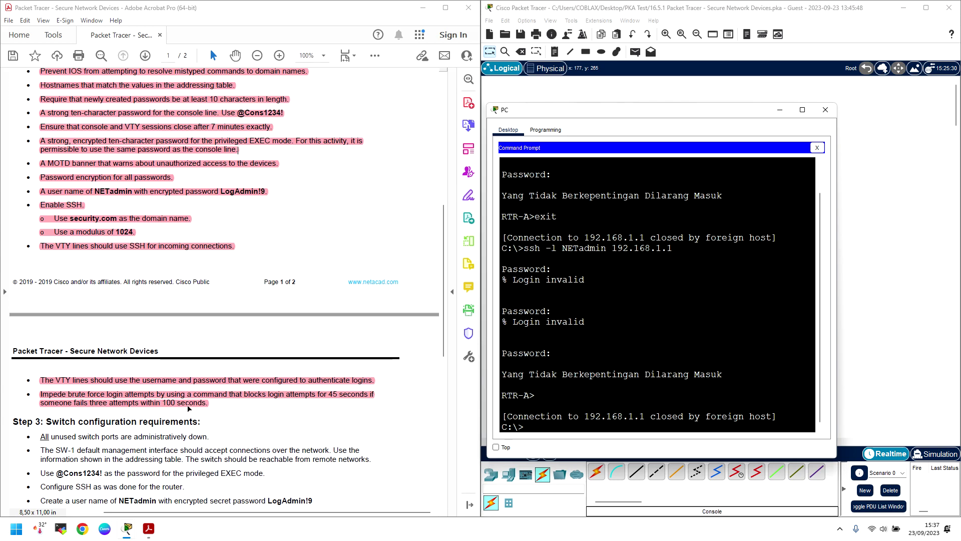
left_click_drag(603, 111, 307, 72)
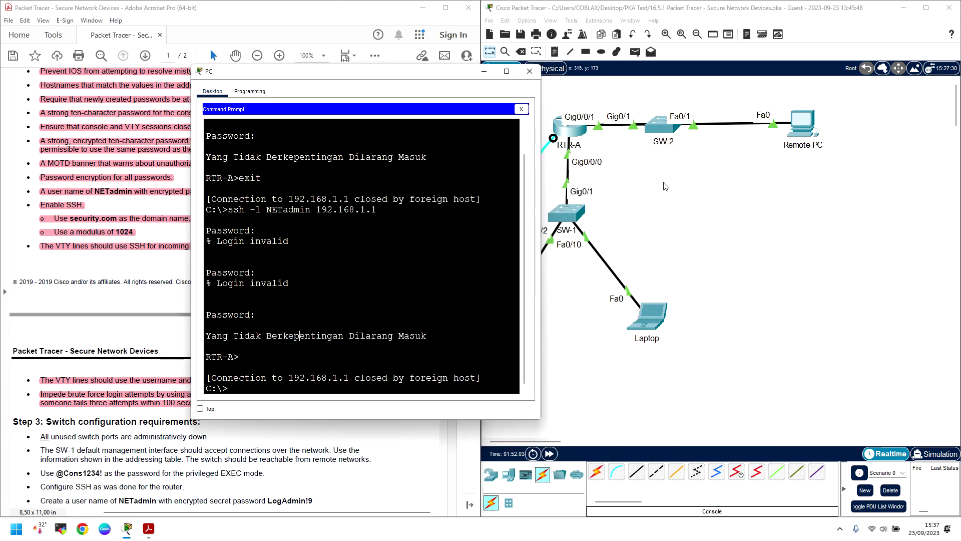
Step: Open RTR-A's CLI and log in with the console password
left_click(571, 130)
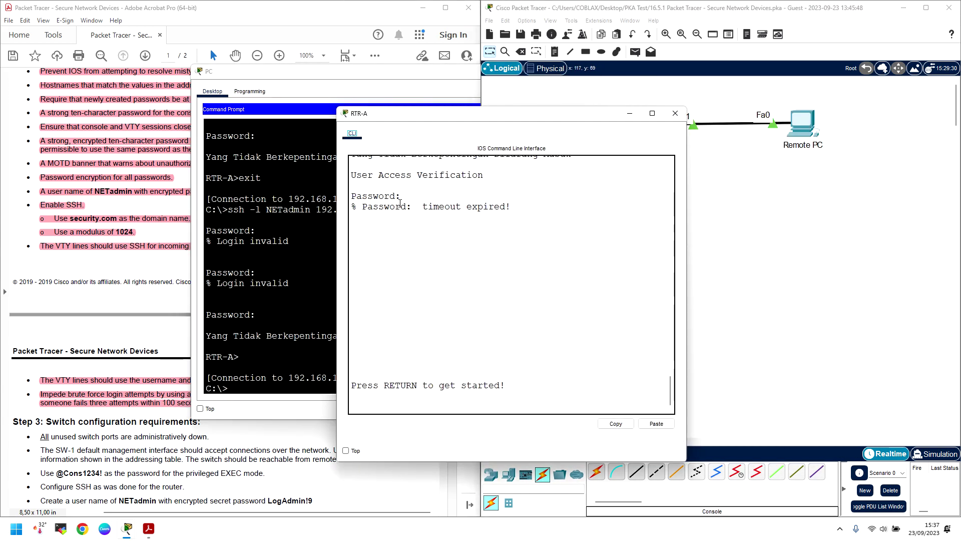
key("Return")
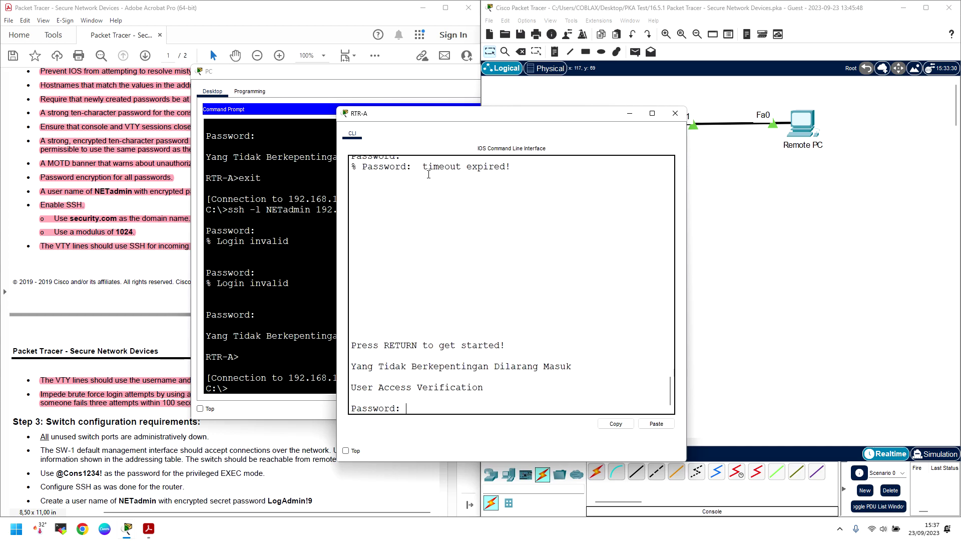
left_click_drag(339, 76, 657, 74)
left_click_drag(438, 122, 413, 129)
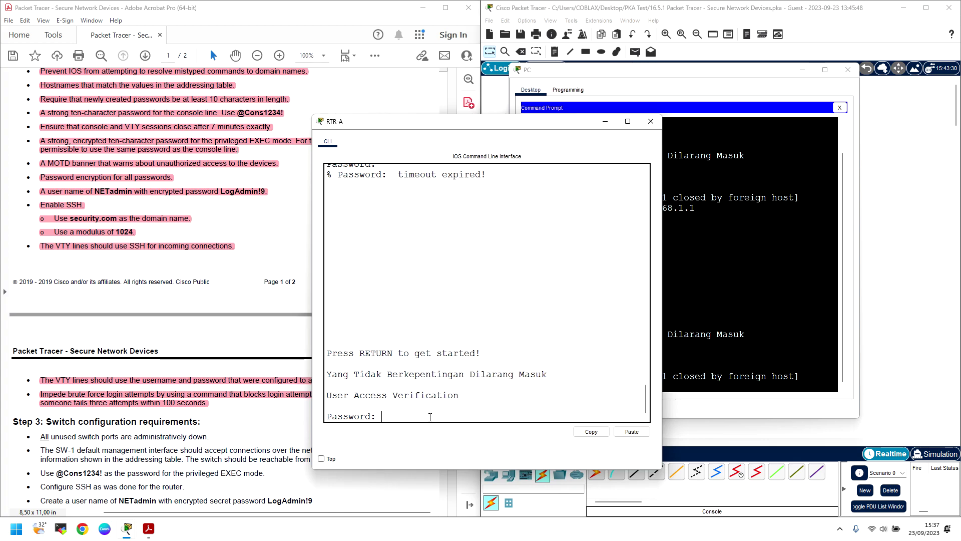
key("Return")
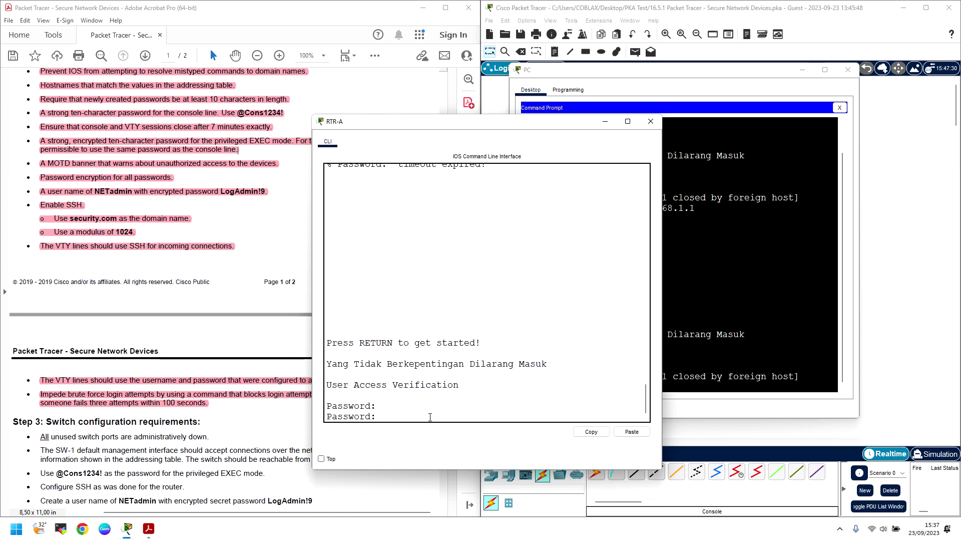
key("Return")
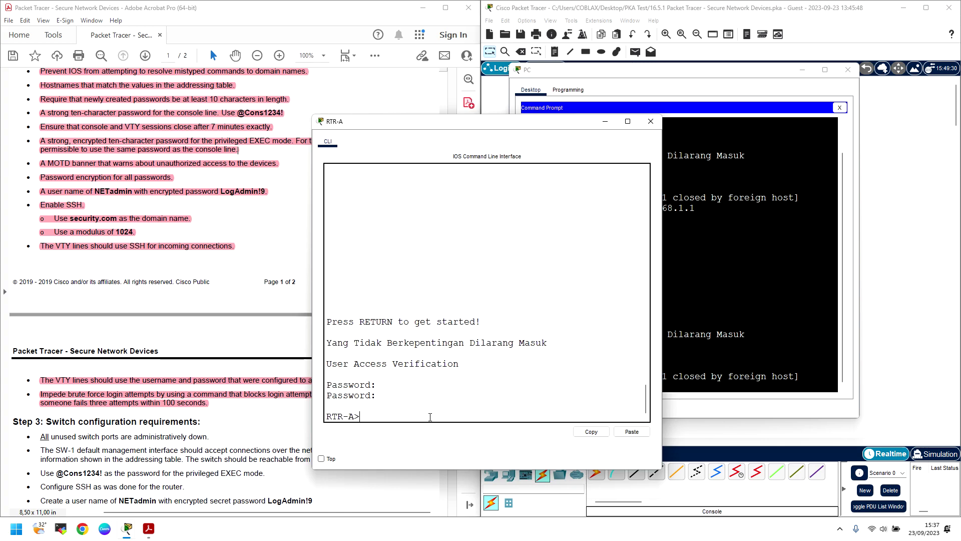
Step: Enter privileged mode and run sh run, marking login block-for 45 attempts 3 within 100
left_click(734, 334)
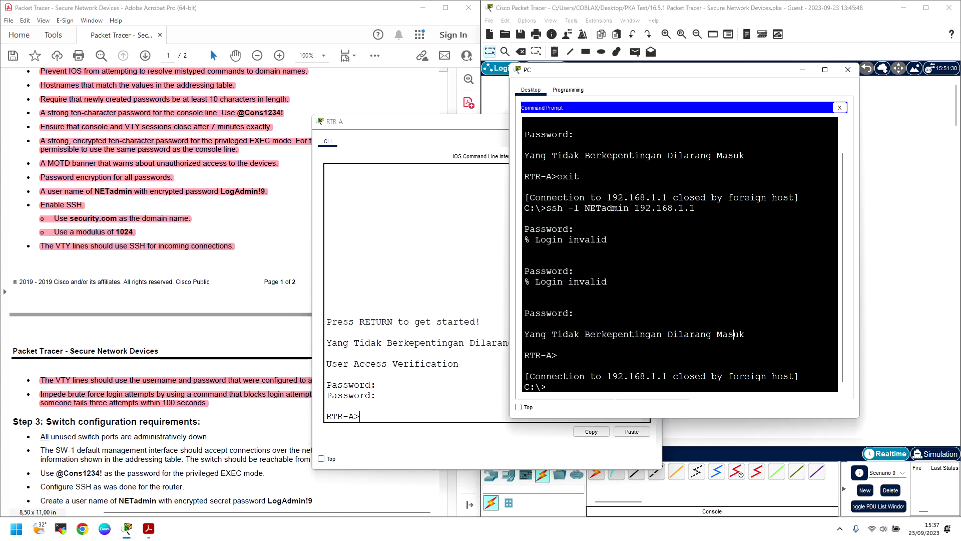
left_click(431, 408)
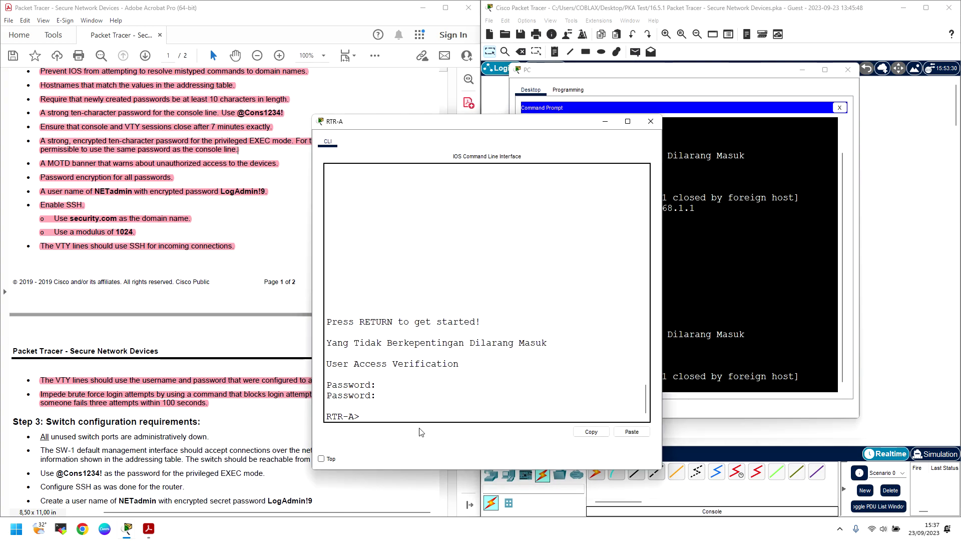
type("en")
key("Return")
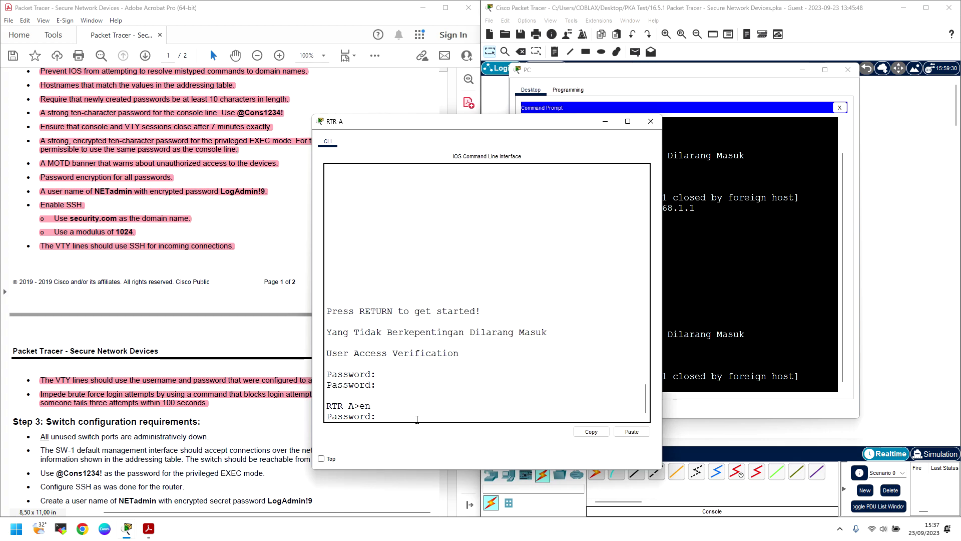
key("Return")
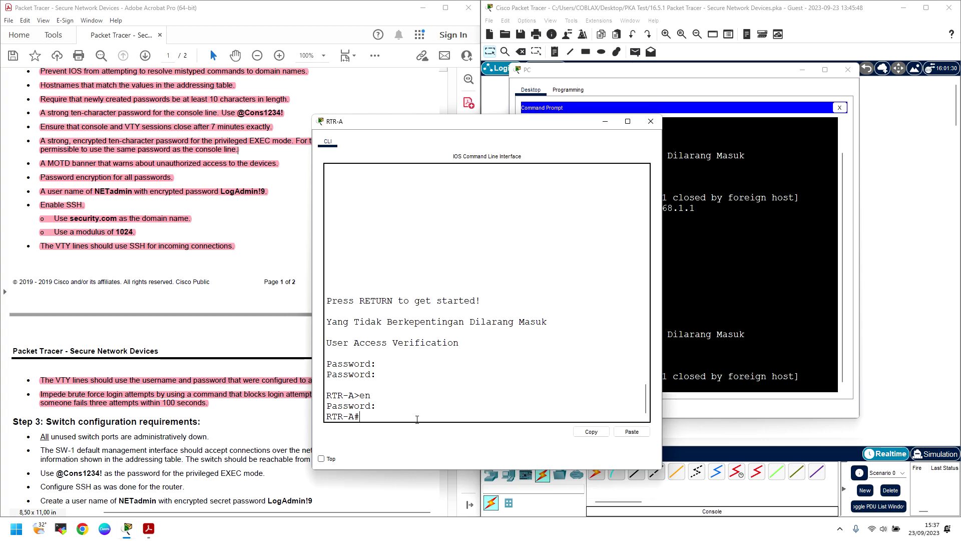
type("sh run")
key("Return")
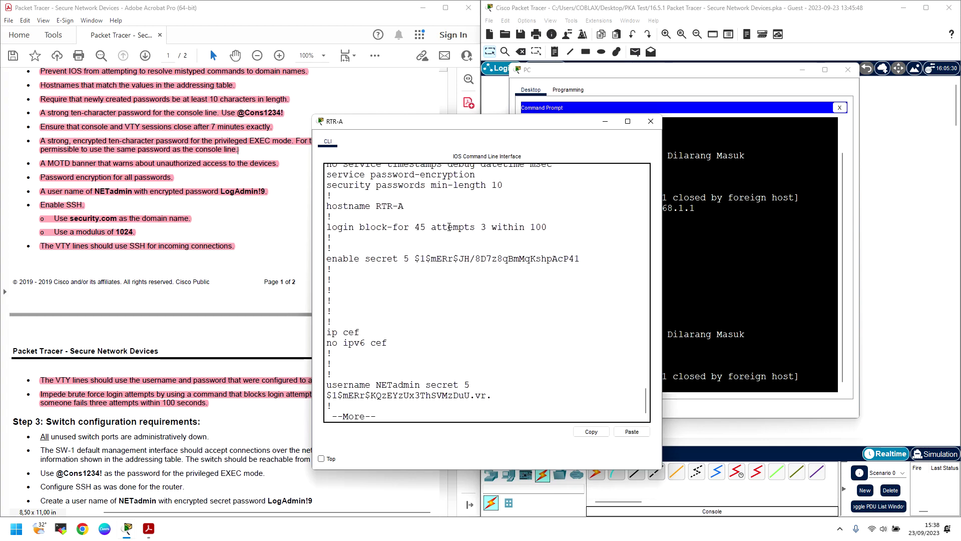
left_click_drag(549, 231, 448, 239)
left_click(730, 303)
Step: Retry ssh -l NETadmin 192.168.1.1 from the PC several times, with one junk command
key("Up")
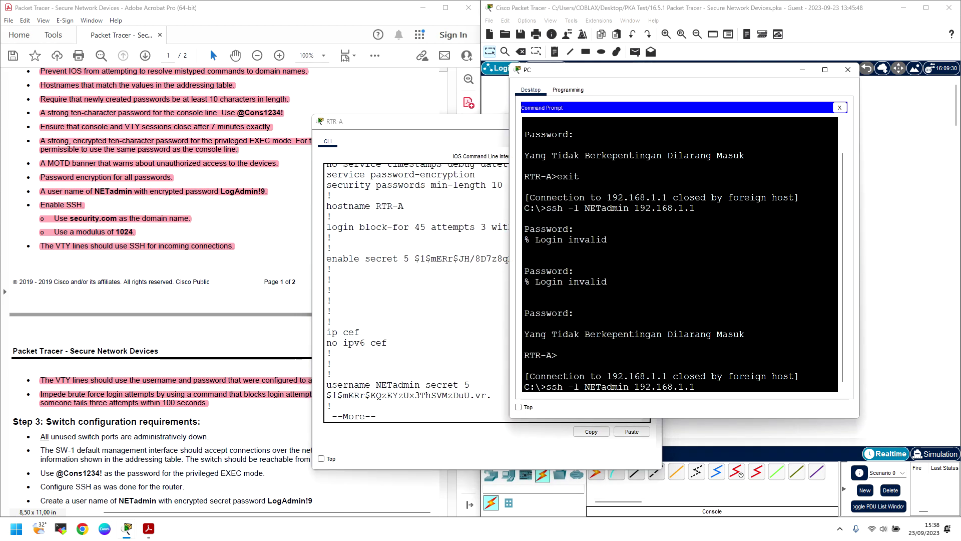
key("Return")
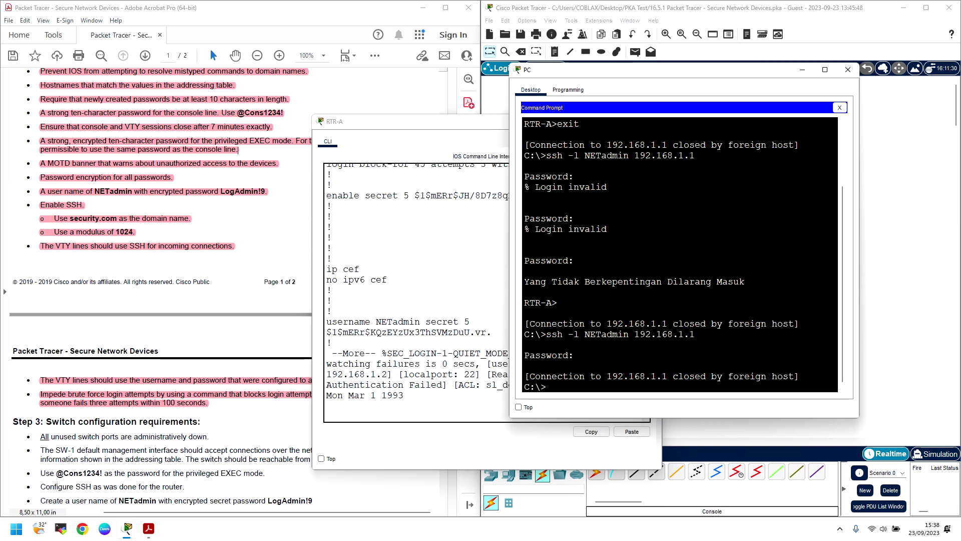
key("Up")
key("Return")
type("asfsa")
key("Return")
key("Up")
key("Up")
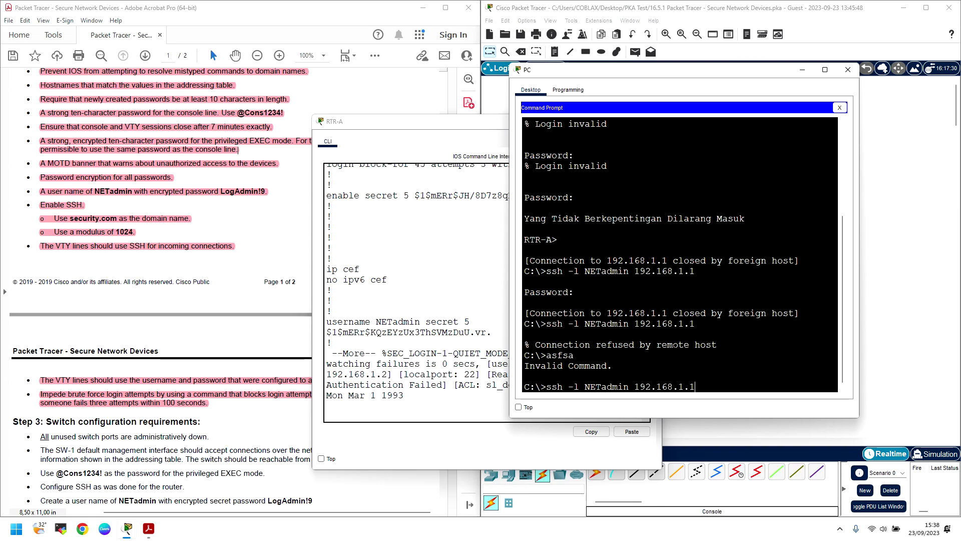
key("Return")
key("Up")
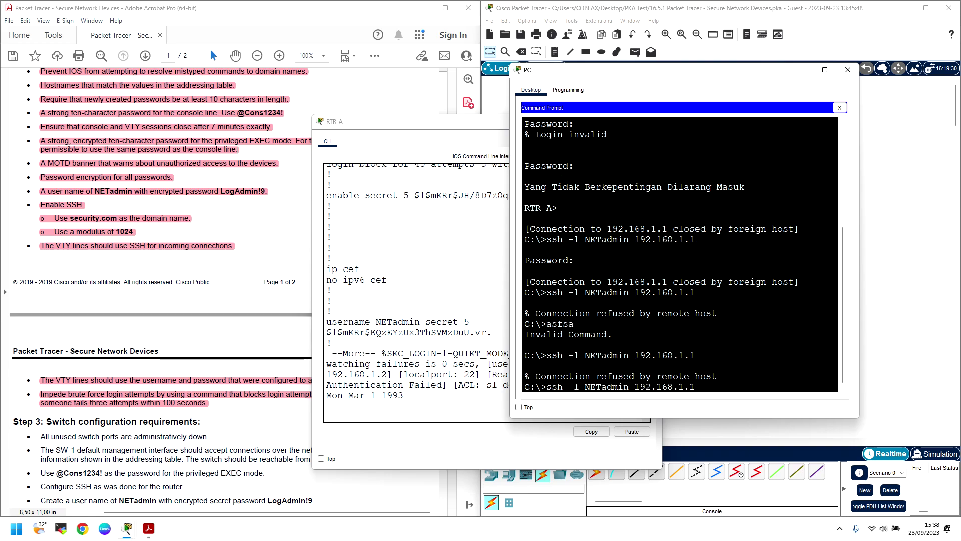
key("Return")
key("Up")
key("Return")
key("Up")
key("Return")
key("Up")
key("Return")
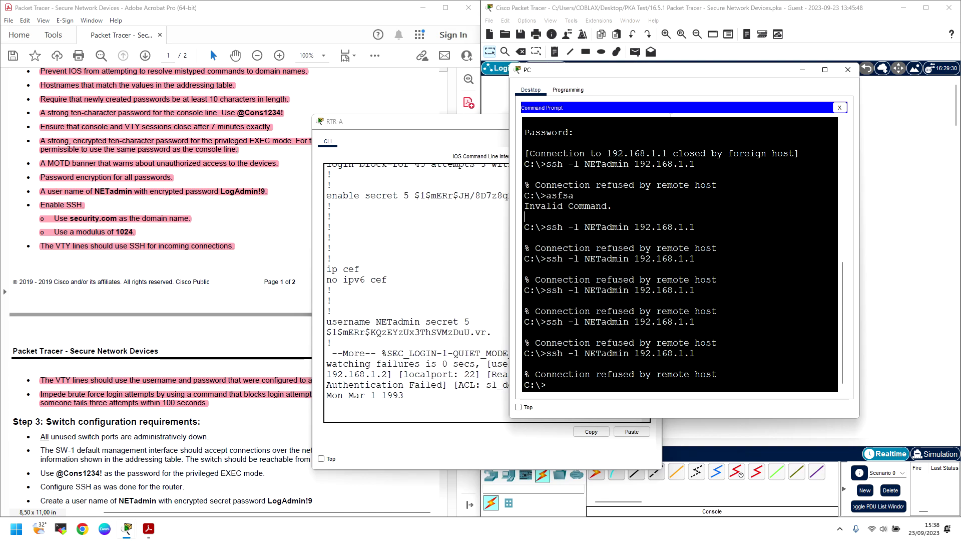
Step: Ping RTR-A at 192.168.1.1 to confirm it is reachable, then stop the ping
left_click_drag(350, 122, 177, 94)
scroll(680, 250, "up", 4)
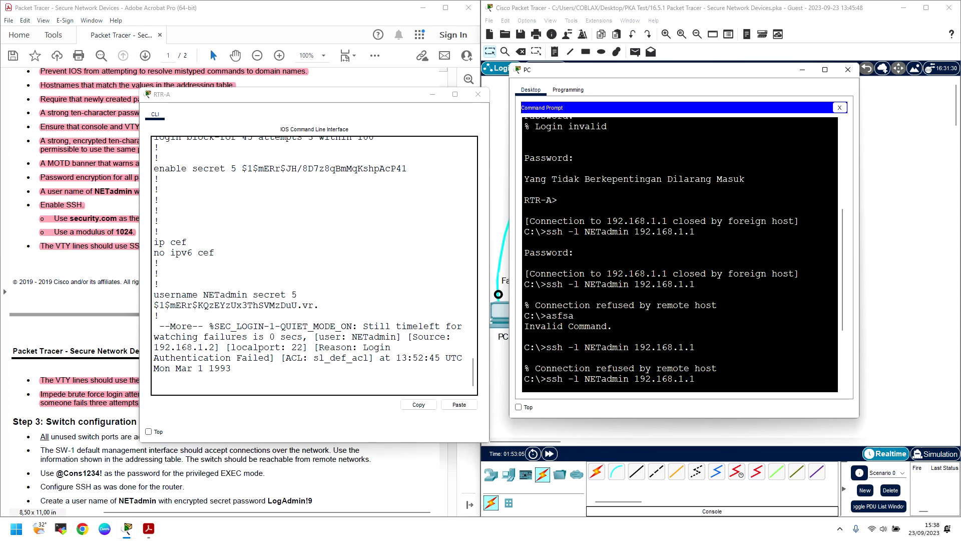
scroll(680, 250, "down", 4)
left_click_drag(618, 342, 678, 343)
left_click(673, 374)
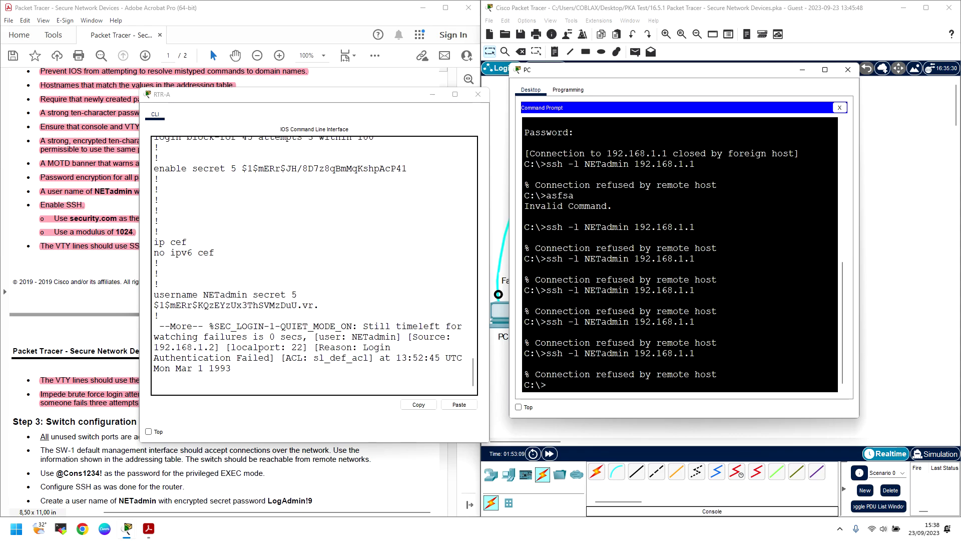
type("ping 192")
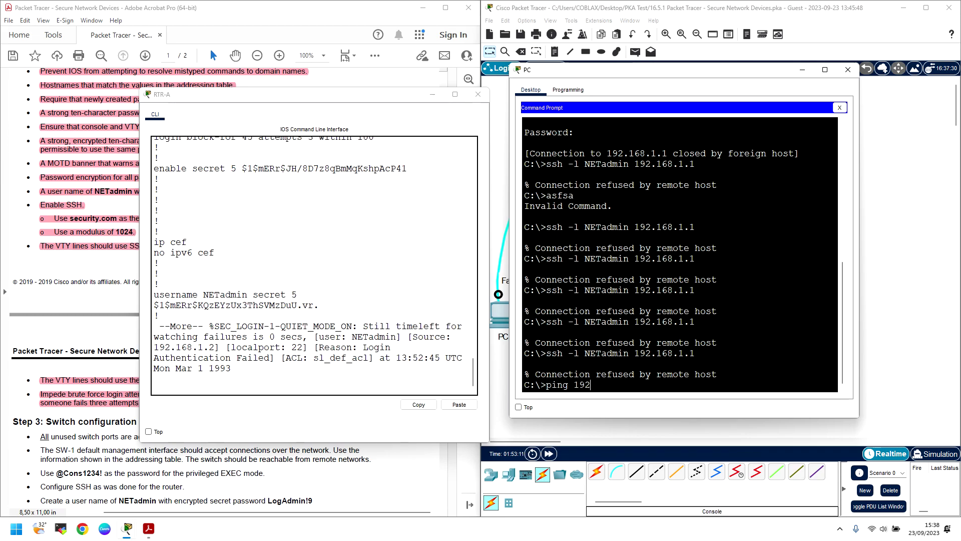
type(".168.1.1")
key("Return")
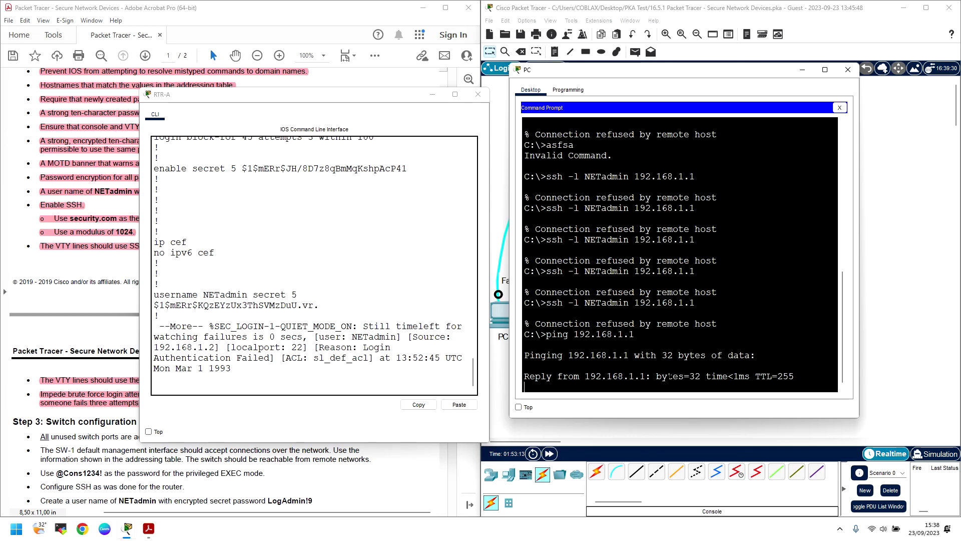
key("ctrl+c")
Step: Rerun the SSH login to 192.168.1.1 three more times; RTR-A refuses it in quiet mode
key("Up")
key("Up")
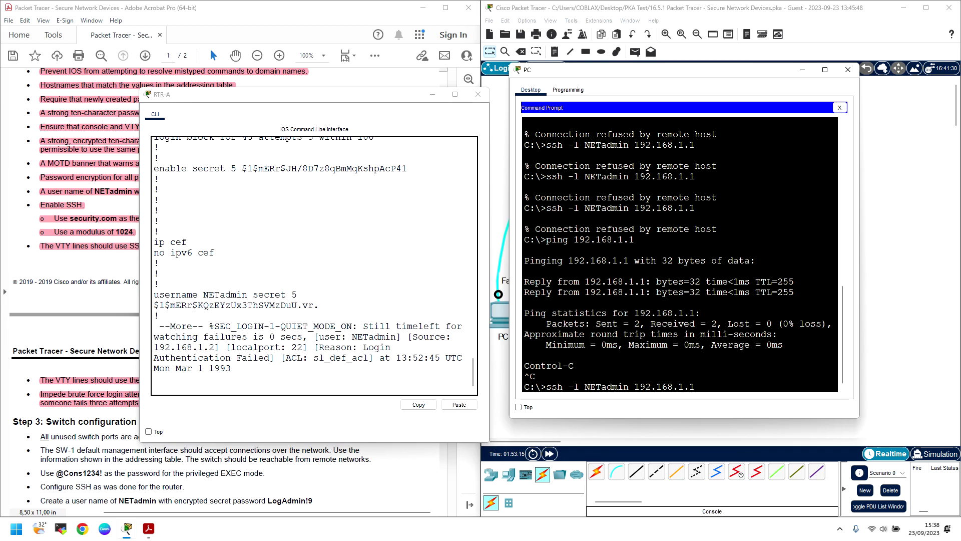
key("Return")
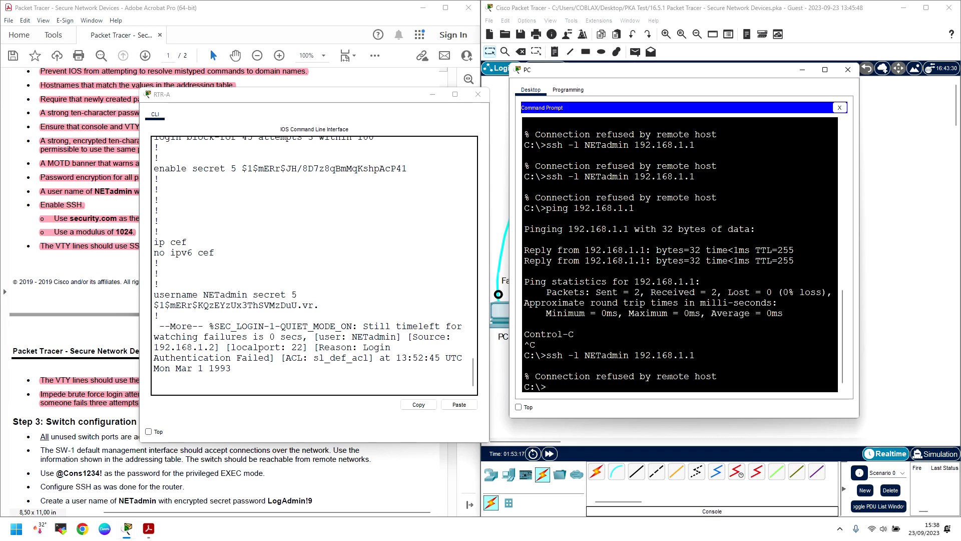
key("Up")
key("Return")
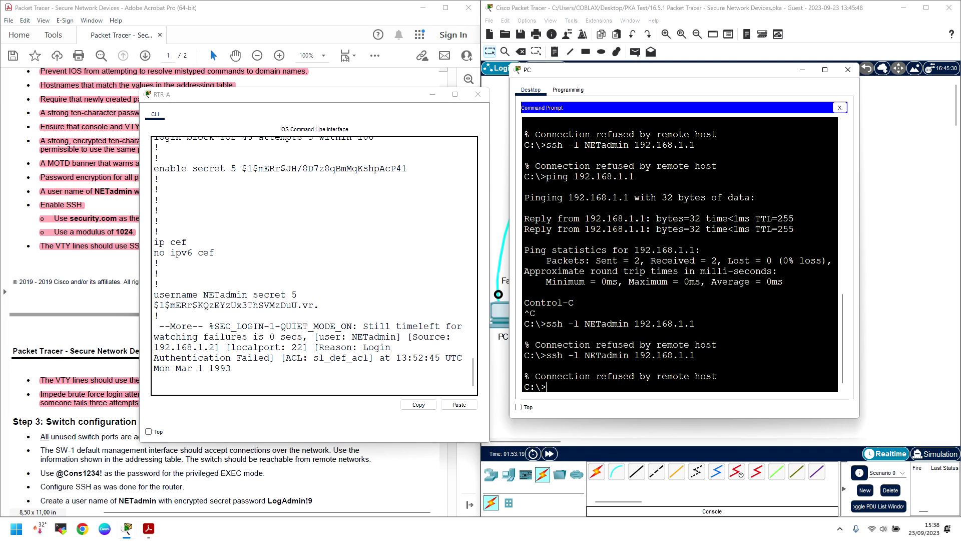
key("Up")
key("Return")
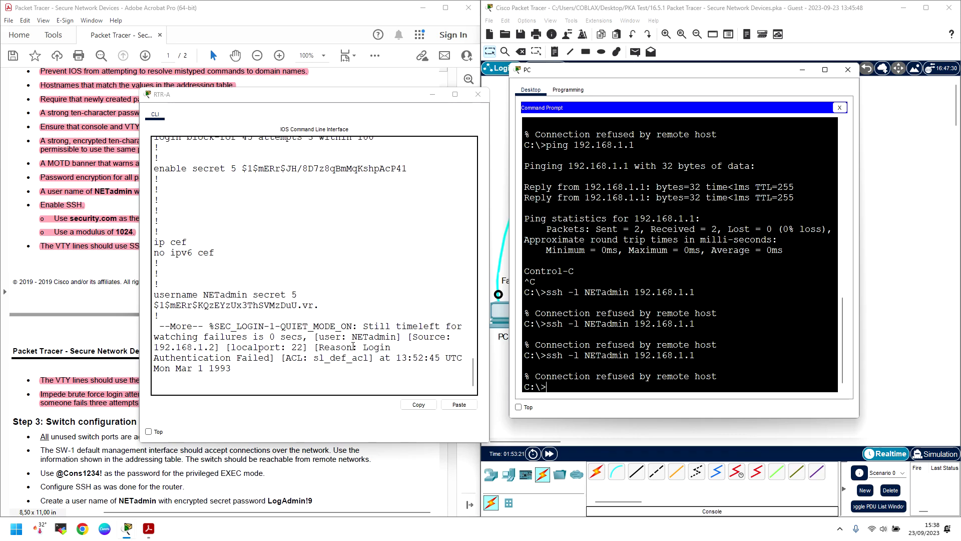
Step: Review RTR-A's QUIET_MODE log message and close the RTR-A console window
scroll(233, 329, "down", 1)
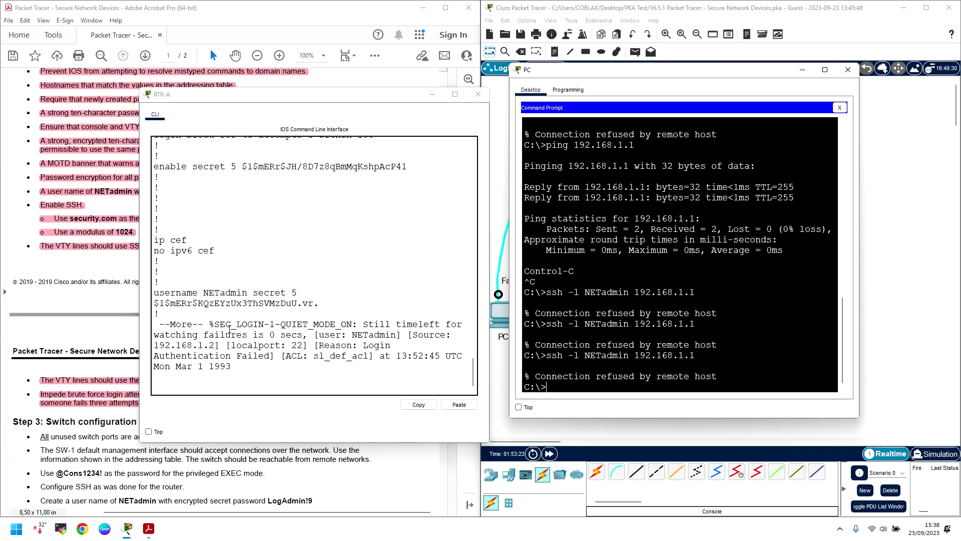
left_click_drag(258, 334, 364, 370)
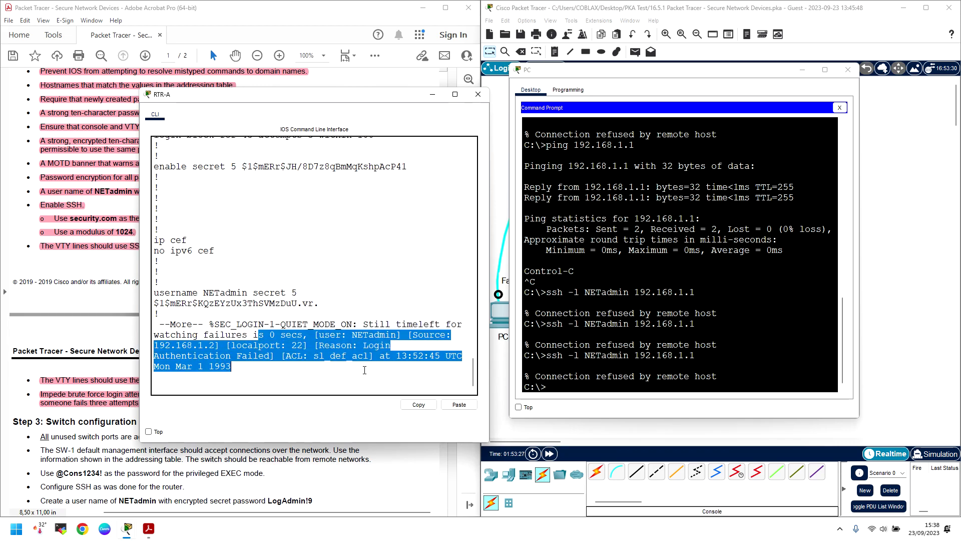
left_click(343, 357)
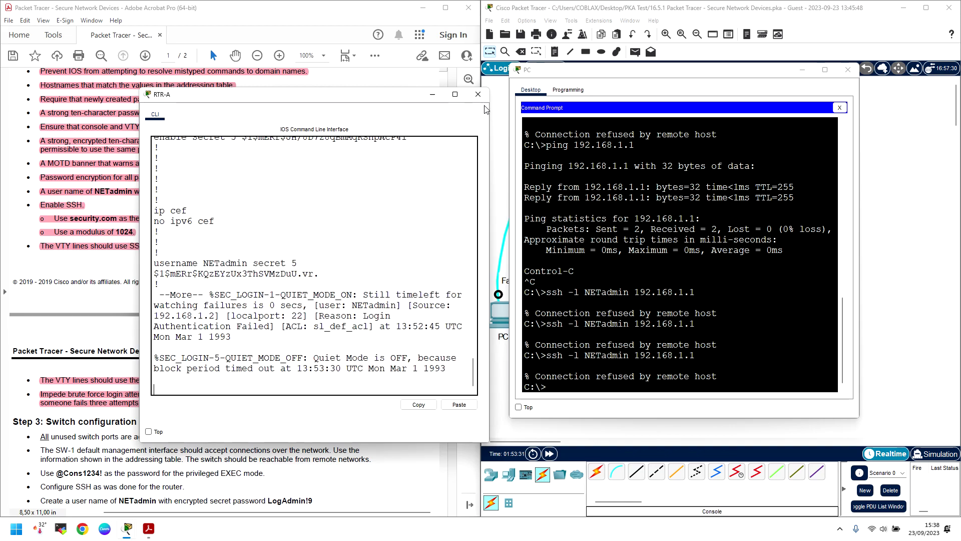
left_click(478, 94)
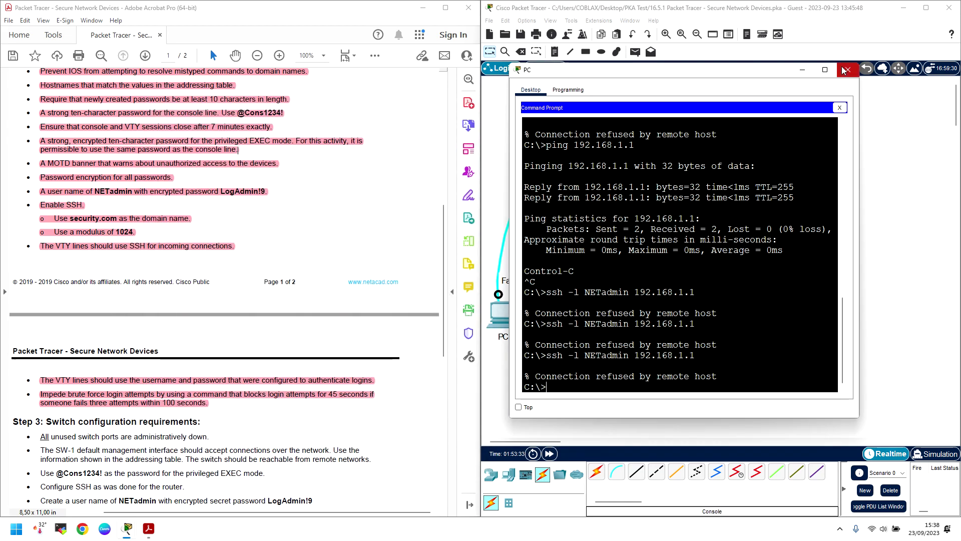
Step: Bring the topology and the activity instructions window to the front
left_click(637, 106)
scroll(192, 181, "up", 5)
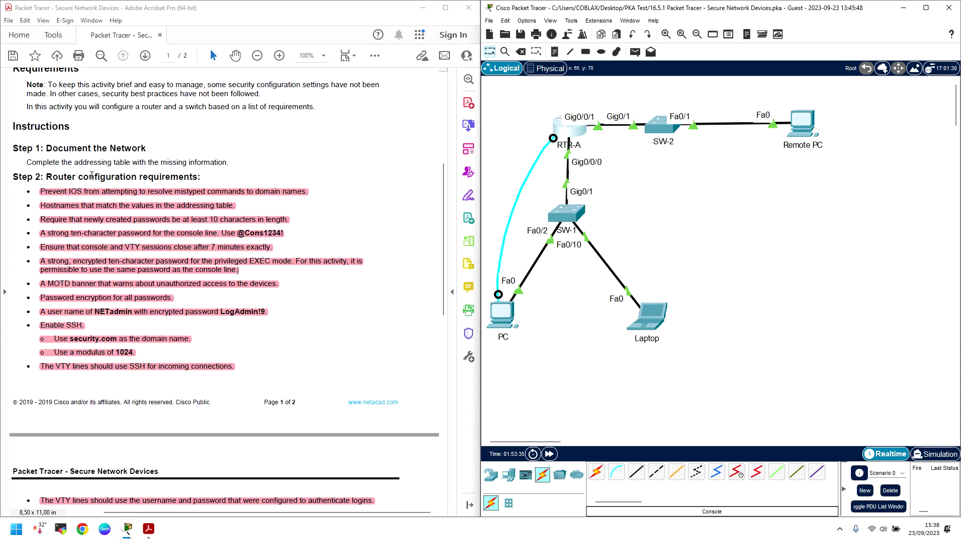
left_click(193, 180)
scroll(172, 179, "down", 6)
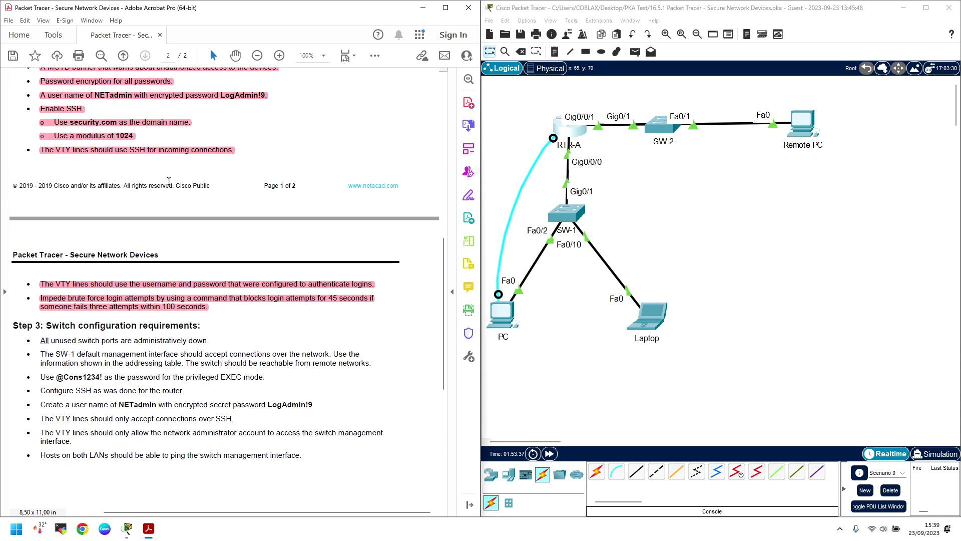
mouse_move(127, 528)
left_click(203, 489)
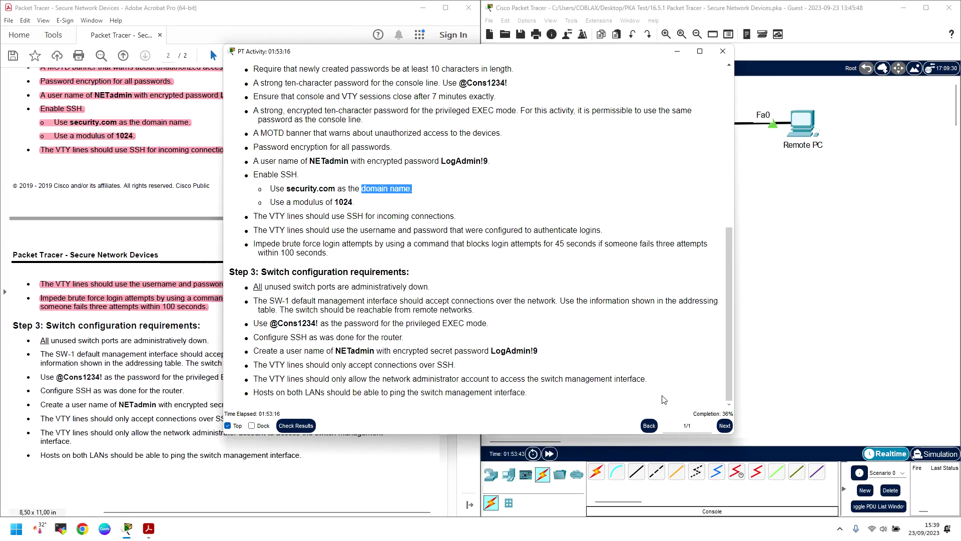
scroll(495, 260, "up", 2)
scroll(483, 254, "down", 2)
scroll(483, 258, "up", 2)
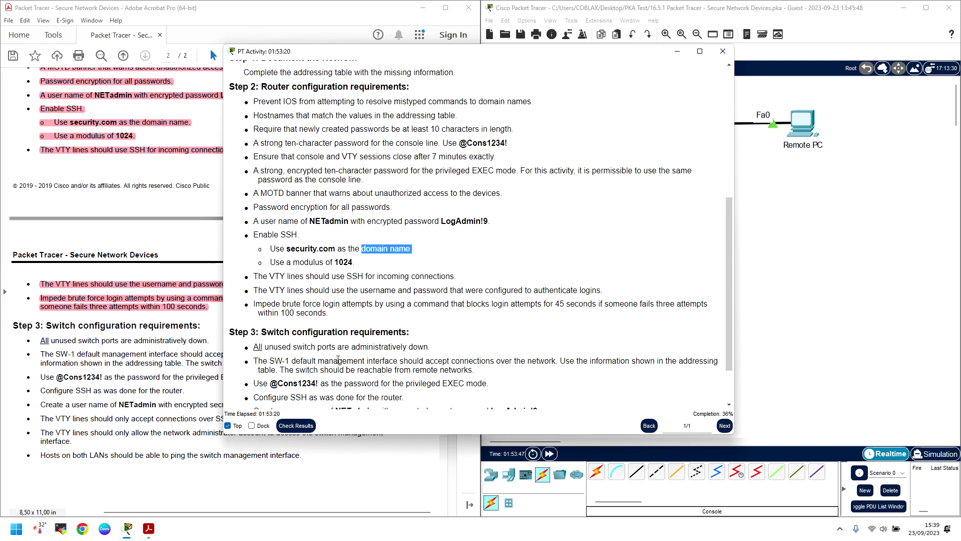
Step: Check Results, review the failed Assessment Items at 47/98, and close the results
left_click(296, 425)
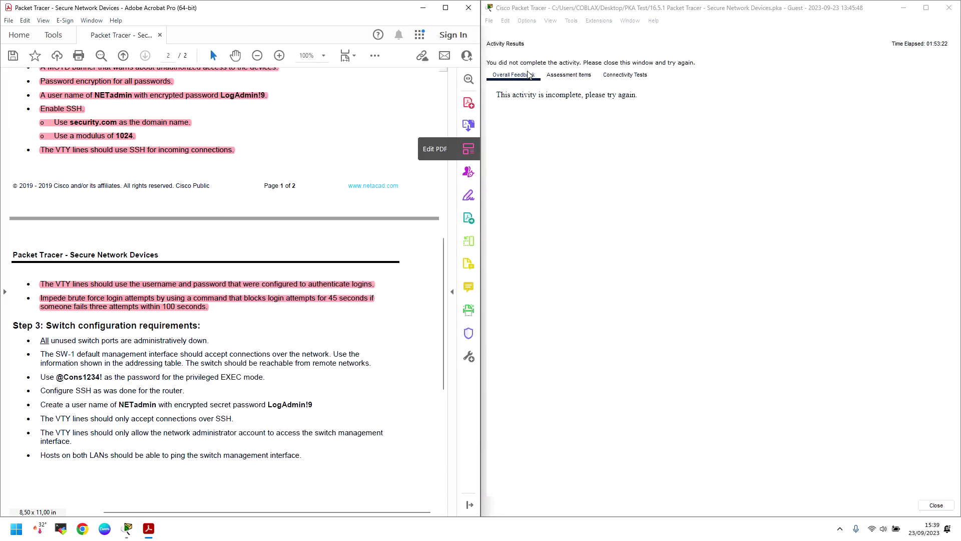
left_click(568, 75)
scroll(642, 215, "down", 10)
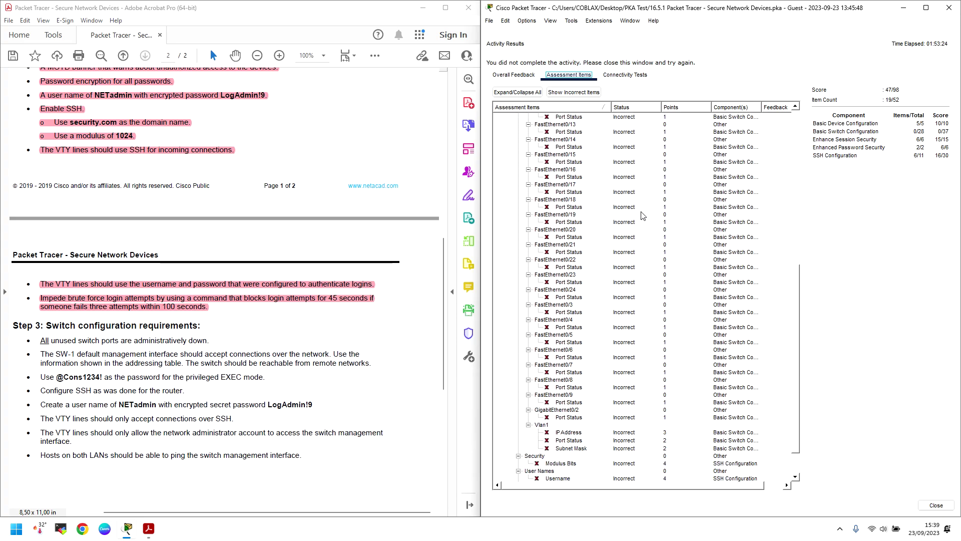
scroll(642, 215, "down", 3)
scroll(565, 130, "up", 6)
left_click(934, 506)
scroll(699, 248, "down", 6)
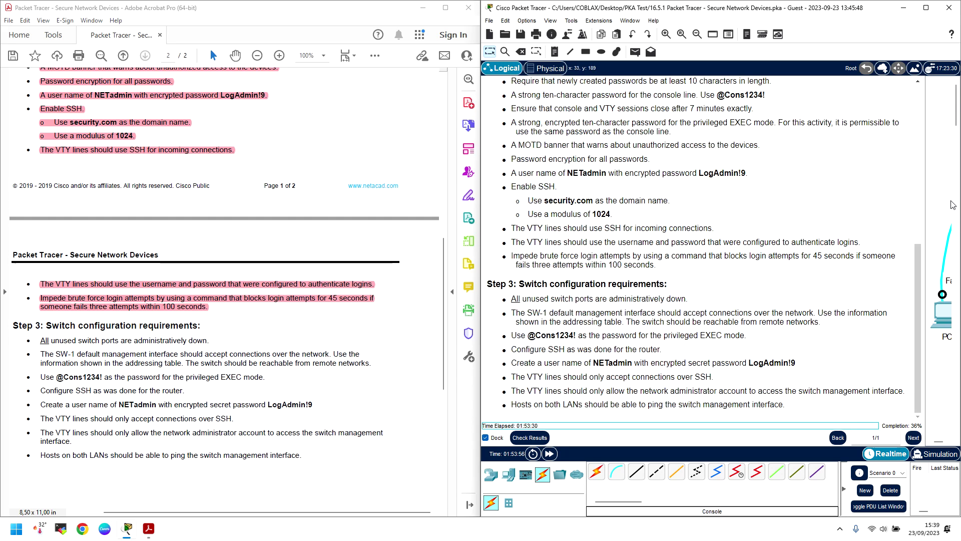
Step: Undock the activity instructions and minimize the floating window
left_click(488, 438)
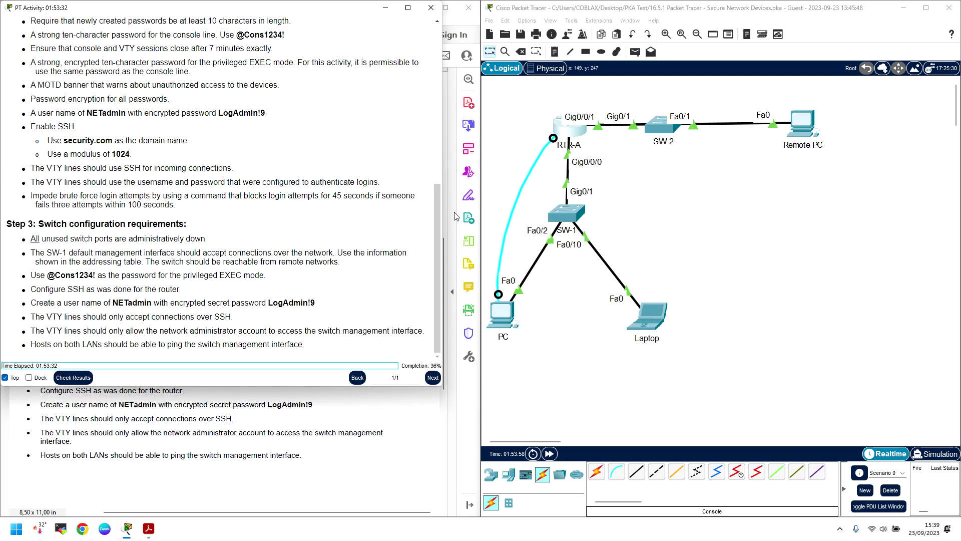
left_click(385, 7)
scroll(211, 342, "down", 3)
scroll(182, 323, "down", 2)
scroll(181, 322, "up", 2)
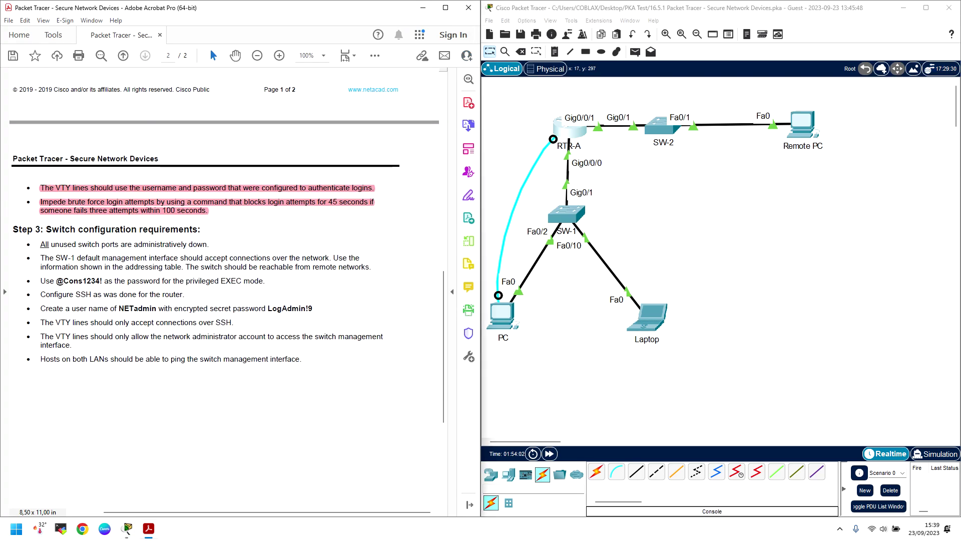
Step: Read the Step 3 requirements in the PDF, including shutting unused switch ports
left_click(102, 244)
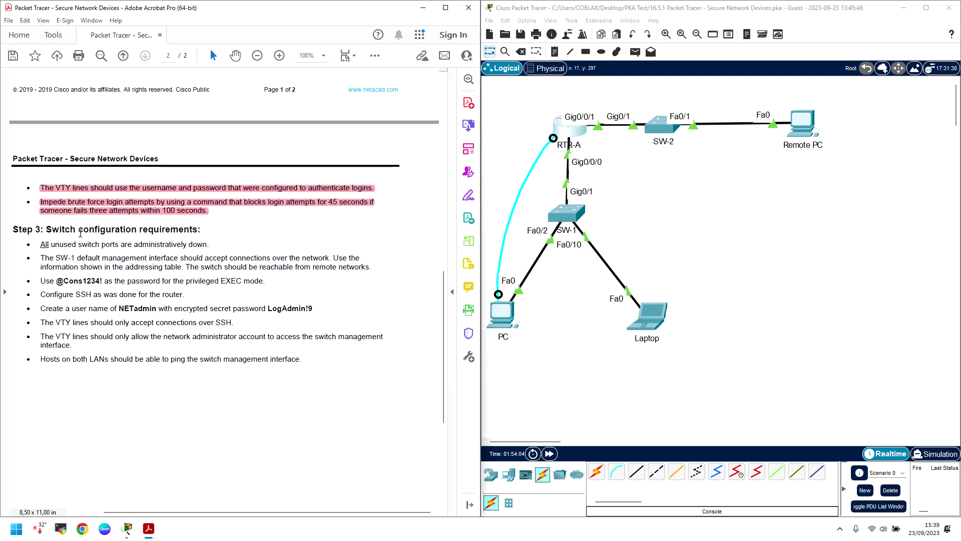
left_click_drag(79, 244, 131, 246)
left_click(182, 246)
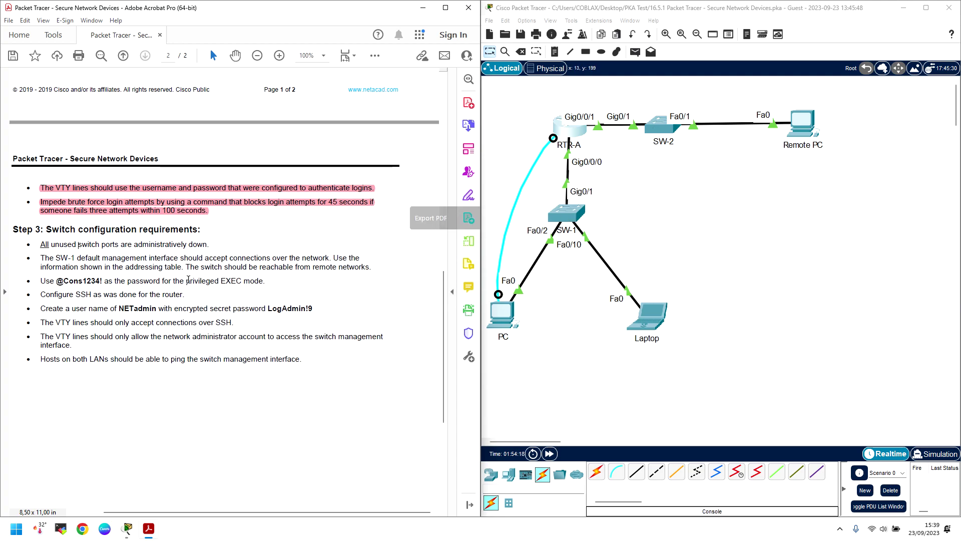
left_click_drag(111, 228, 135, 229)
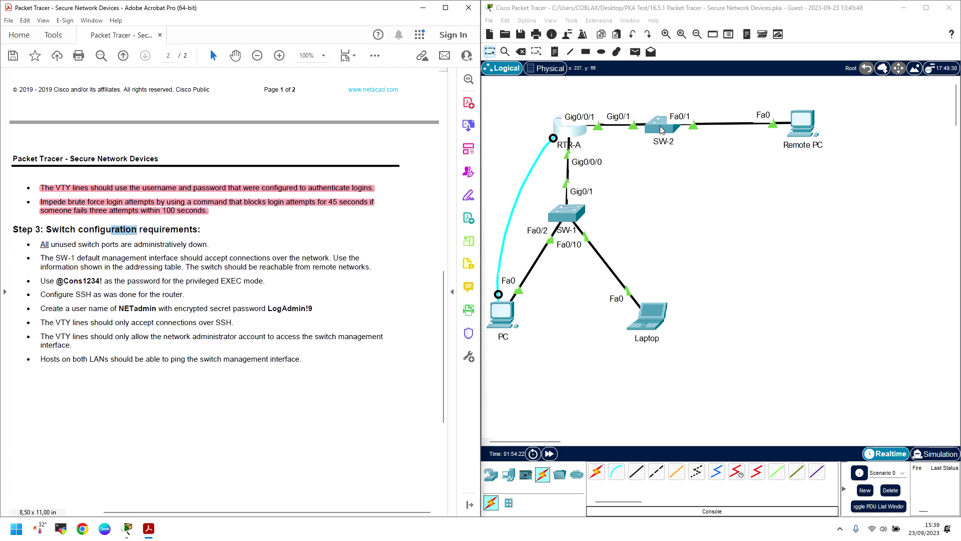
left_click(489, 20)
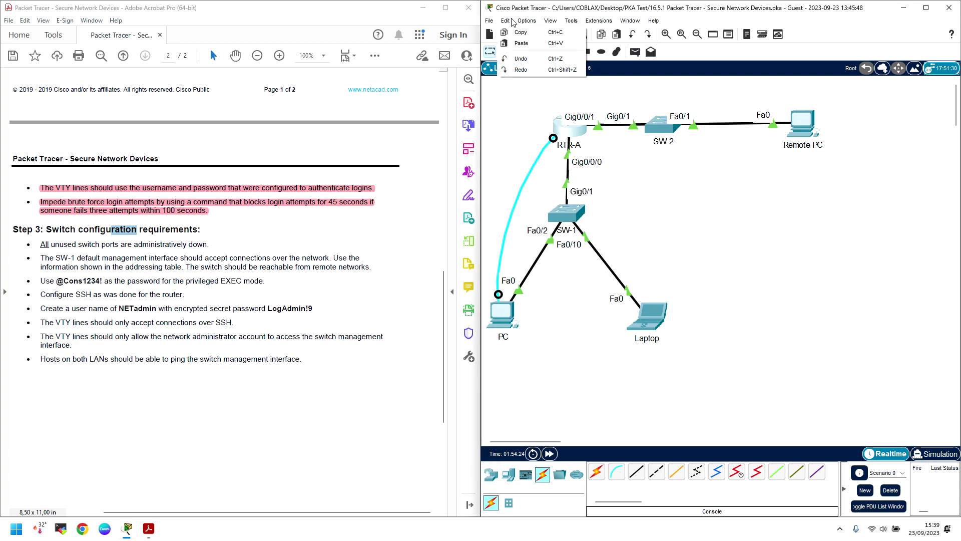
left_click_drag(51, 244, 186, 244)
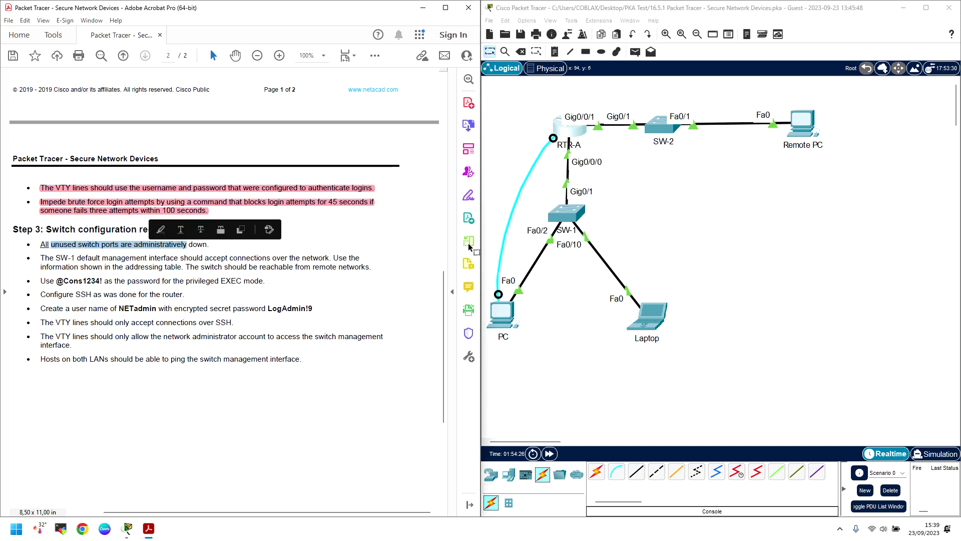
left_click(506, 20)
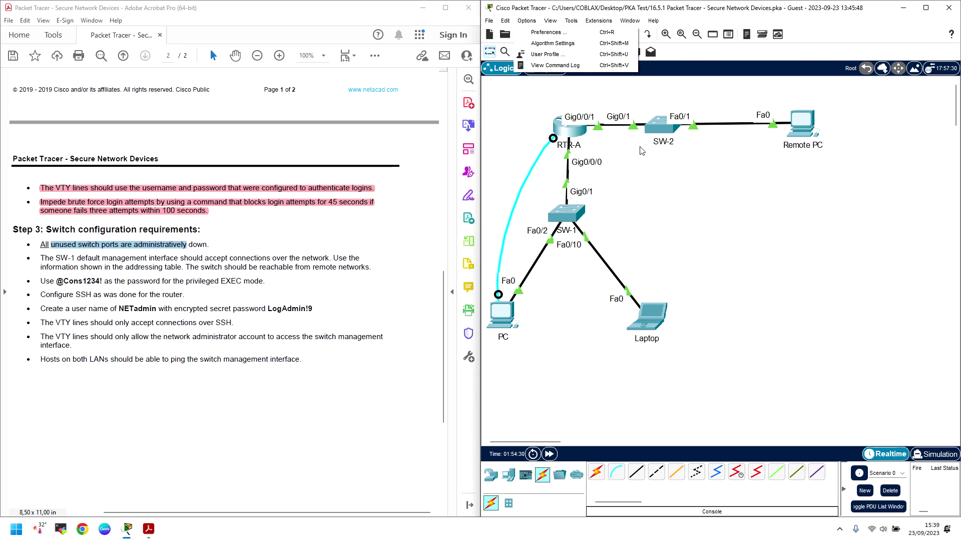
Step: Try the locked SW-2, dismiss its notices, and open SW-1's command line instead
left_click(652, 132)
left_click(797, 238)
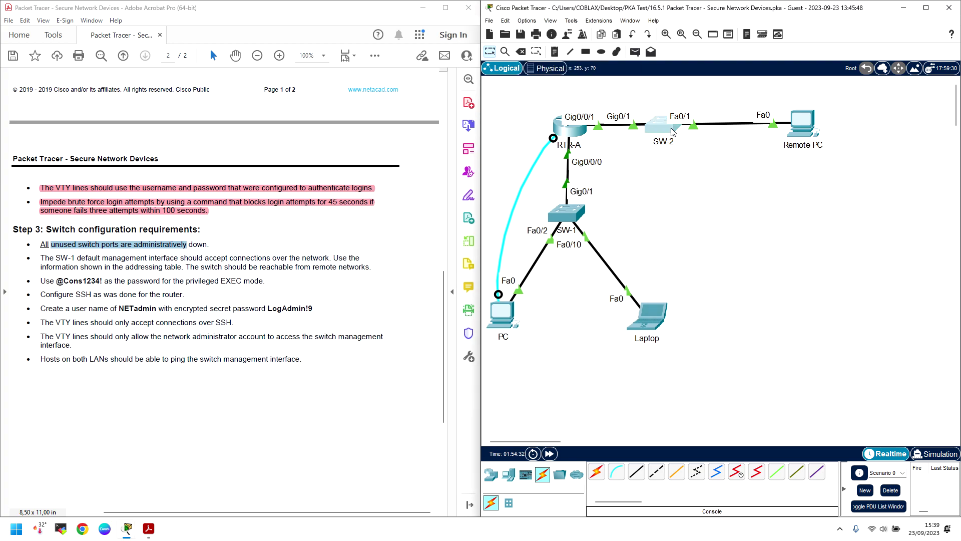
left_click_drag(666, 131, 688, 143)
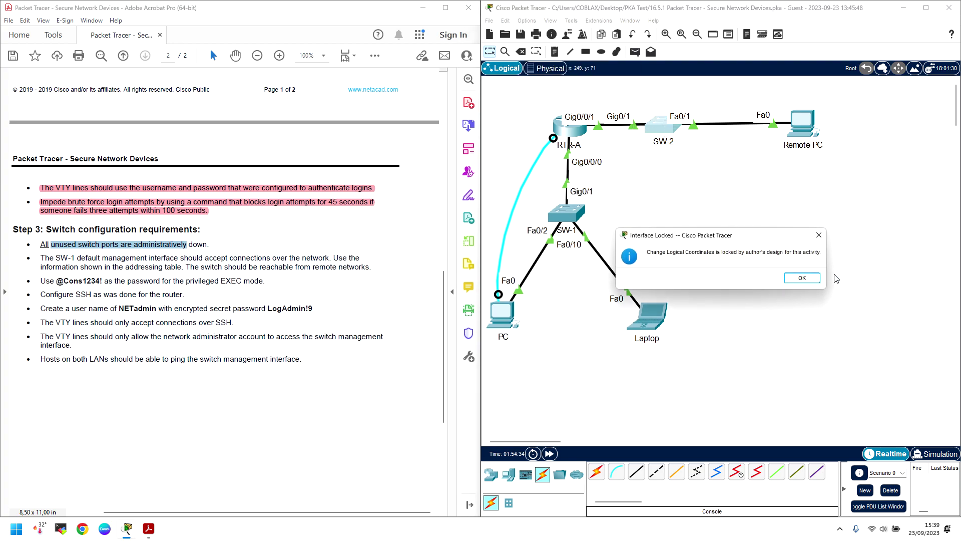
left_click(816, 235)
left_click(658, 133)
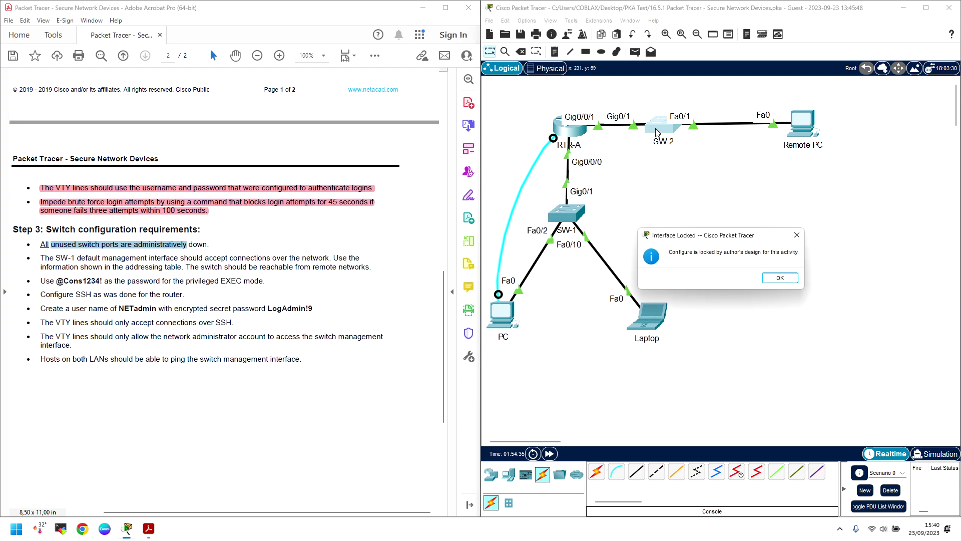
left_click(782, 289)
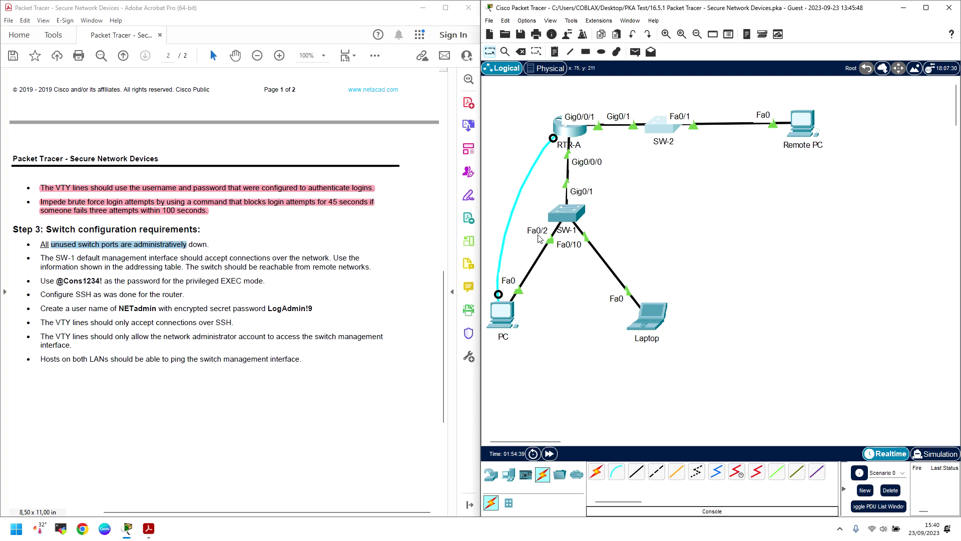
left_click(574, 211)
Step: Start the SW-1 session and enter global configuration mode with enable and configure terminal
left_click_drag(543, 121, 302, 66)
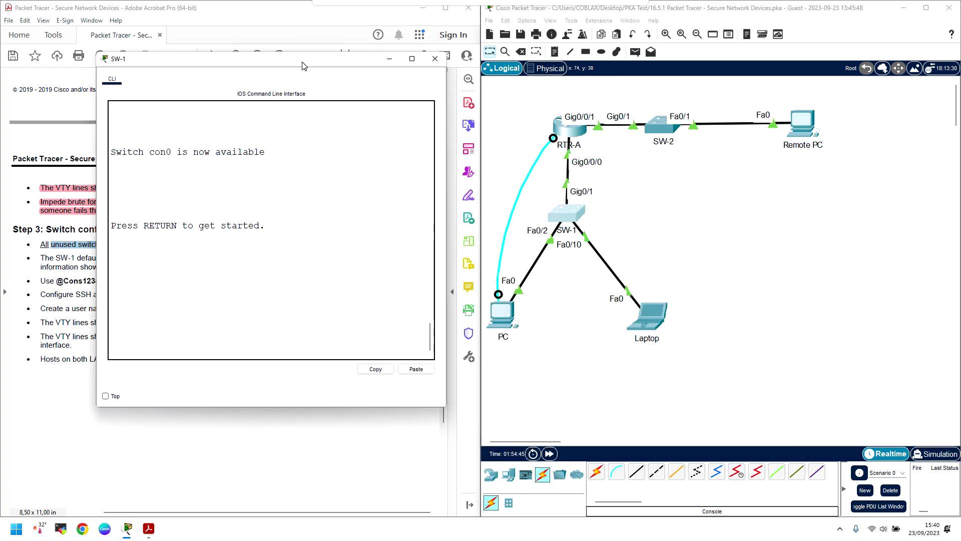
key("Return")
type("en")
key("Return")
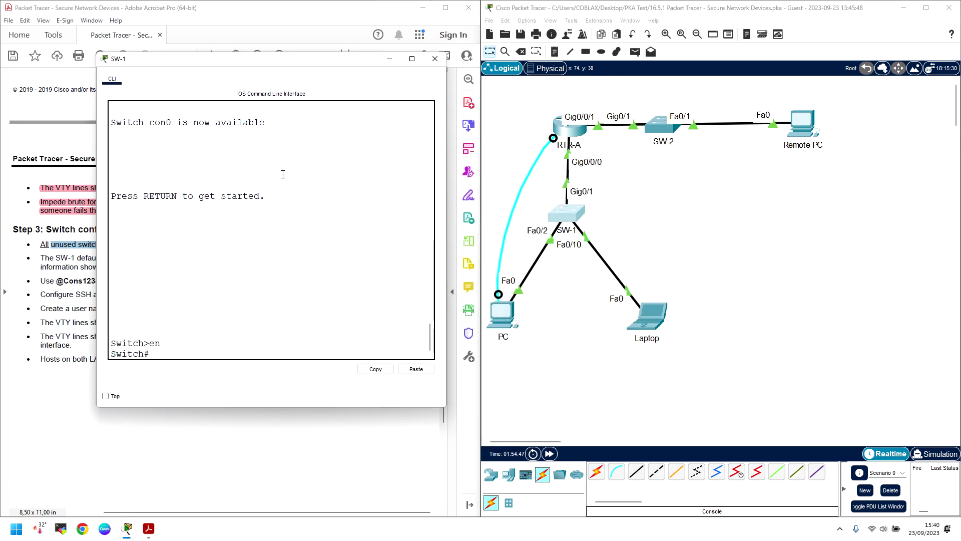
type("conf")
key("Tab")
type("ter")
key("Tab")
key("Return")
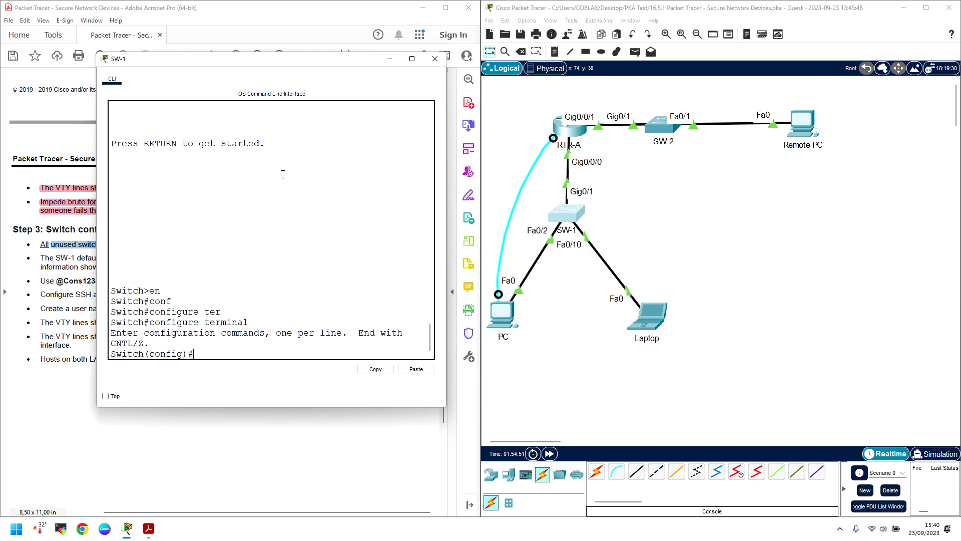
Step: Show interface status: only Fa0/2, Fa0/10 and Gig0/1 are connected
type("do sh run")
key("BackSpace")
key("BackSpace")
key("BackSpace")
type("ipt st")
key("Return")
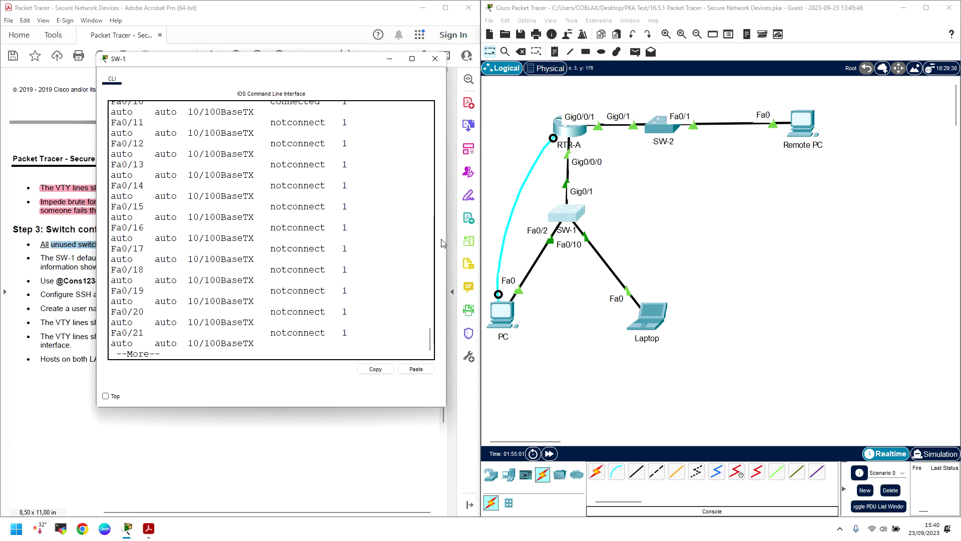
left_click_drag(448, 243, 623, 247)
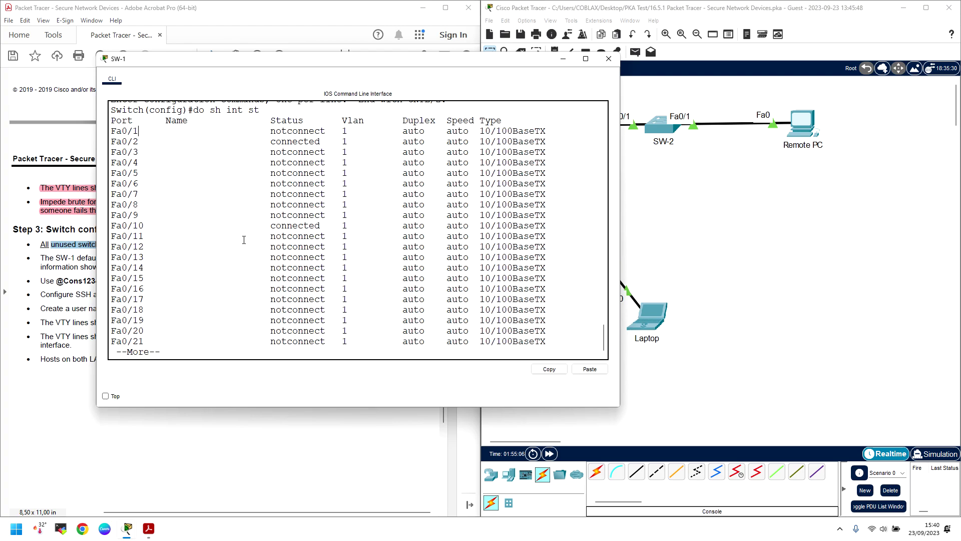
key("Return")
key("Return")
key("Return")
key("Return")
key("Return")
key("Return")
key("Return")
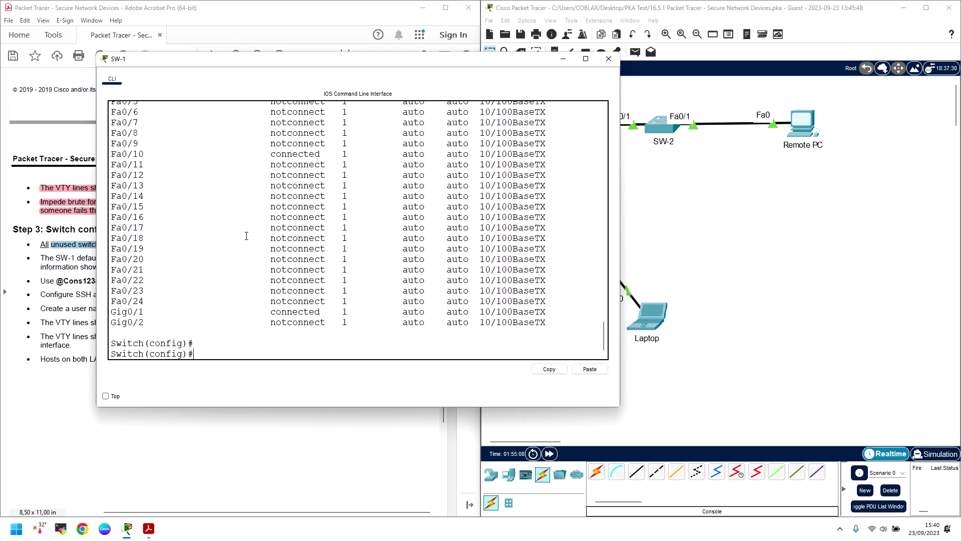
scroll(206, 210, "up", 3)
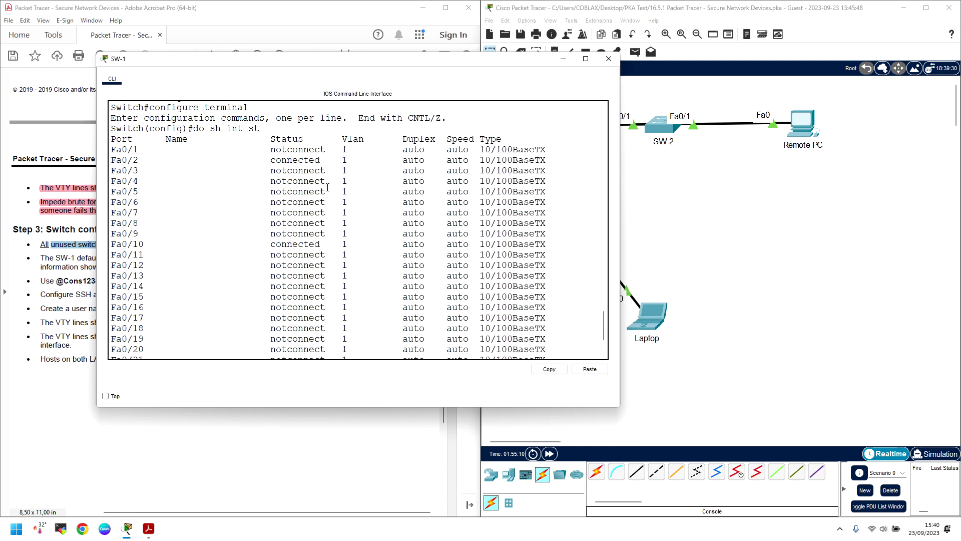
left_click_drag(111, 170, 364, 328)
scroll(364, 321, "down", 3)
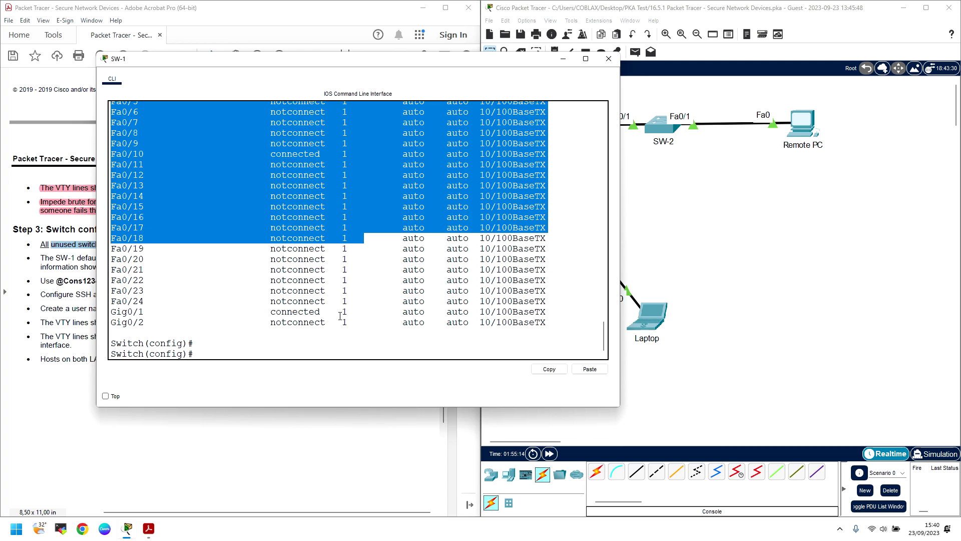
scroll(340, 312, "up", 4)
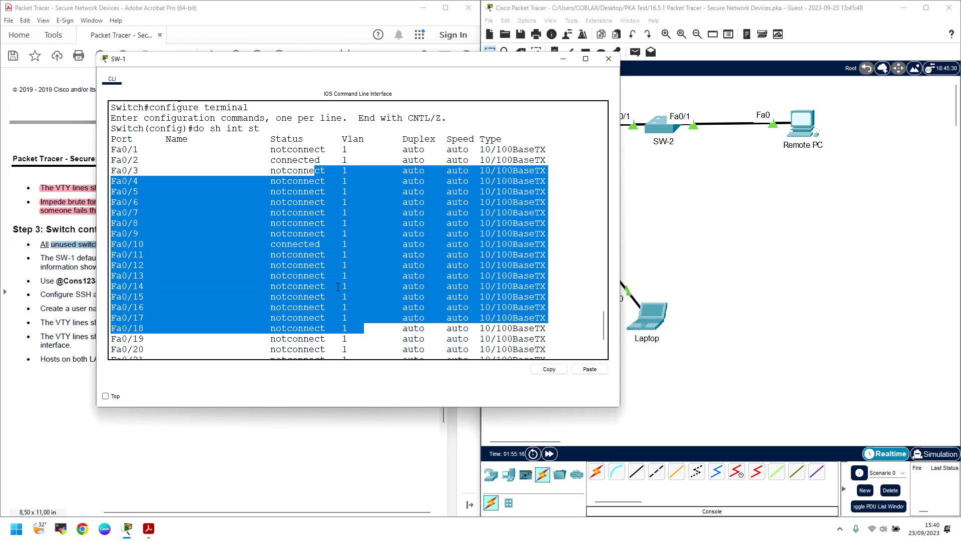
Step: Shut down port Fa0/1 on SW-1
scroll(338, 330, "down", 1)
left_click(338, 336)
scroll(338, 336, "down", 3)
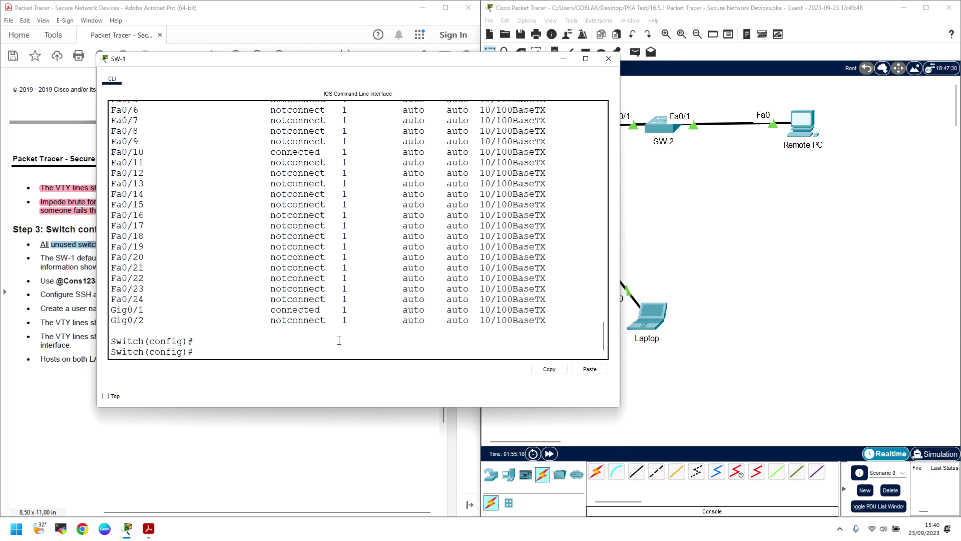
key("Return")
type("in")
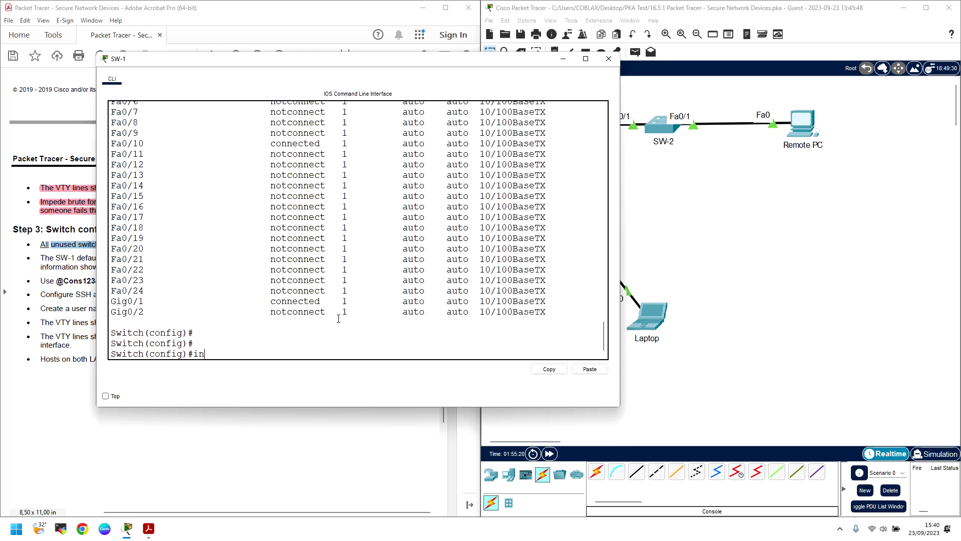
type("ter")
key("Tab")
type("fas")
key("Tab")
type("0/1")
key("Return")
type("shu")
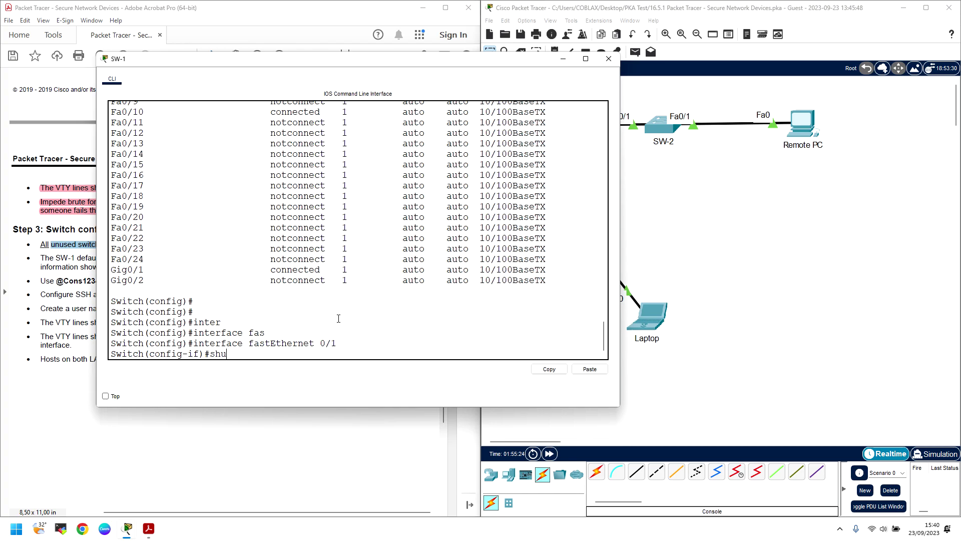
type("td")
key("Tab")
key("Return")
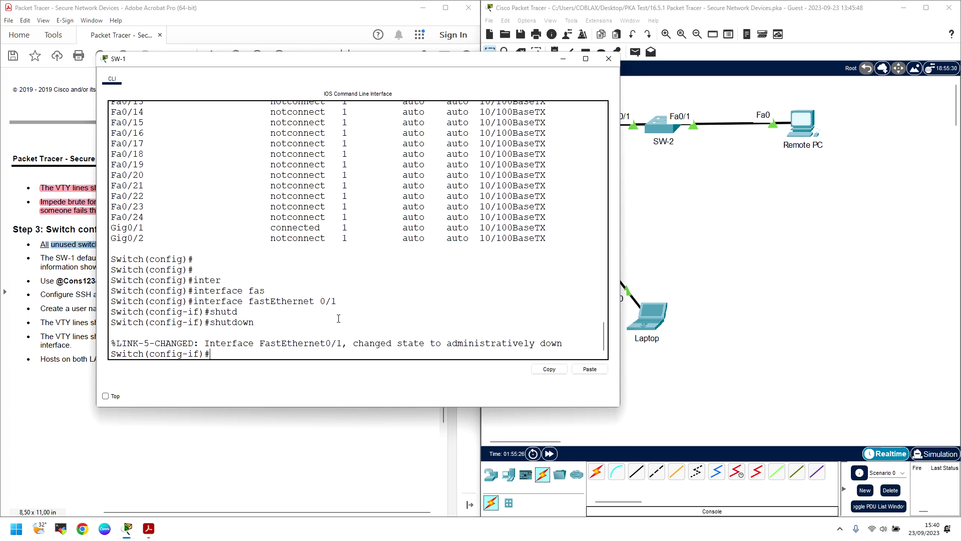
key("BackSpace")
type("exit")
key("Return")
Step: Run do sh int st to confirm Fa0/1 now shows disabled
type("do sh int st")
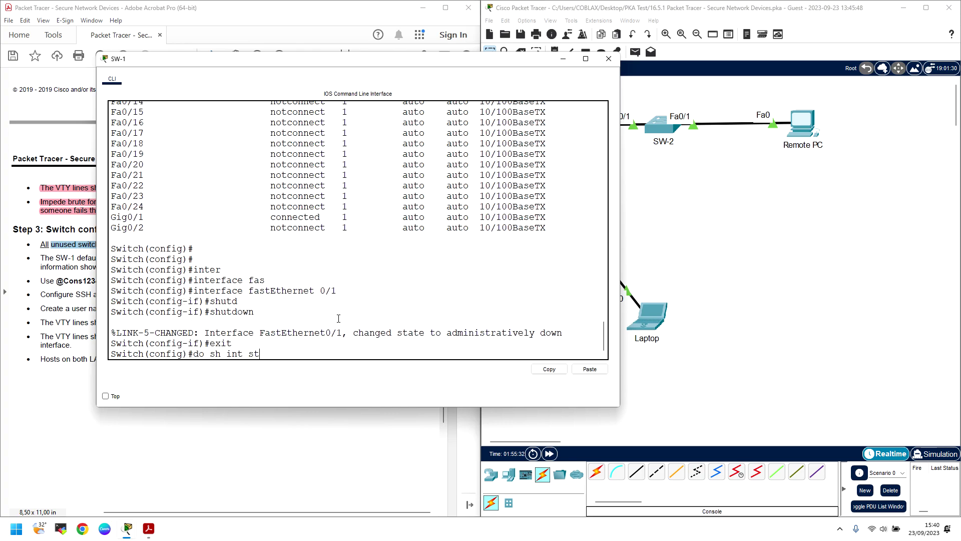
key("Return")
left_click_drag(315, 133, 275, 133)
left_click(226, 167)
left_click_drag(147, 157, 129, 155)
key("Return")
key("Return")
key("Return")
key("Return")
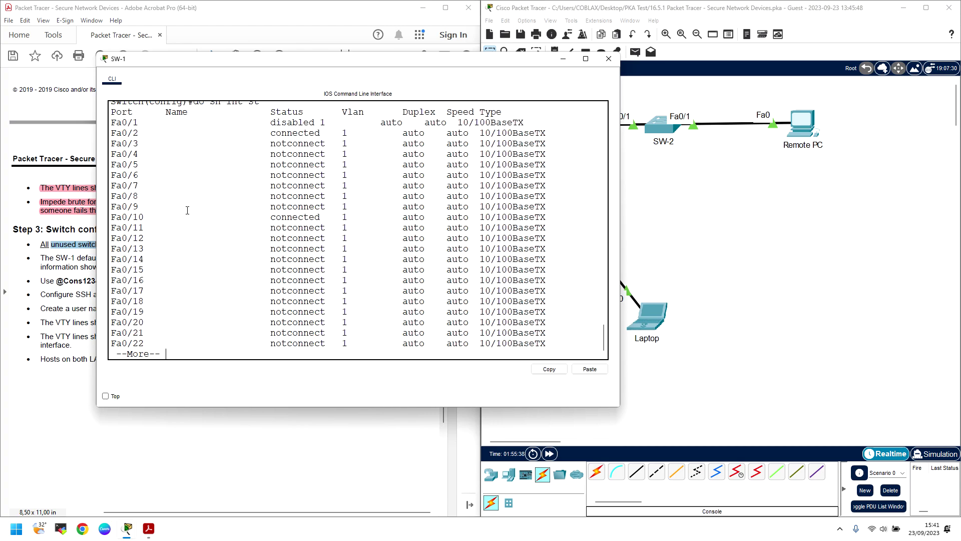
left_click(146, 322)
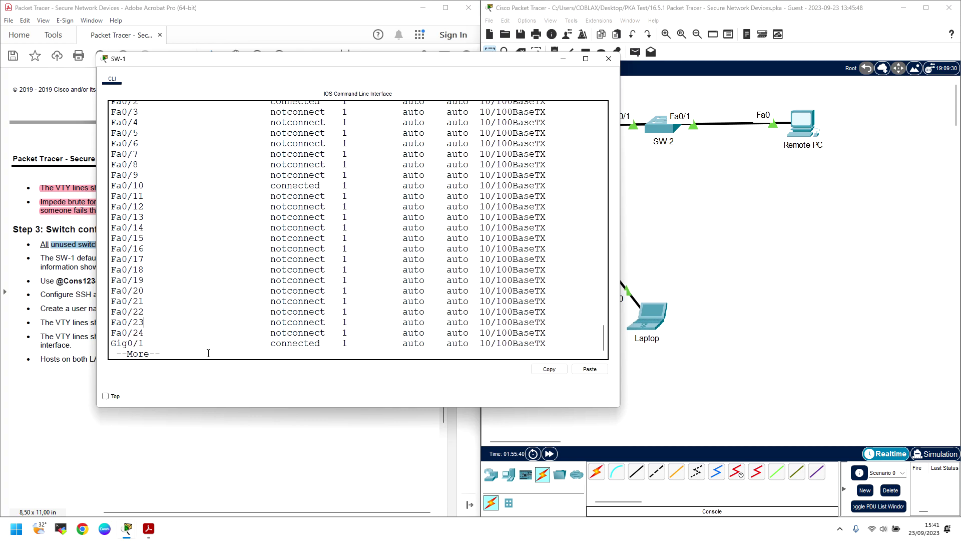
key("q")
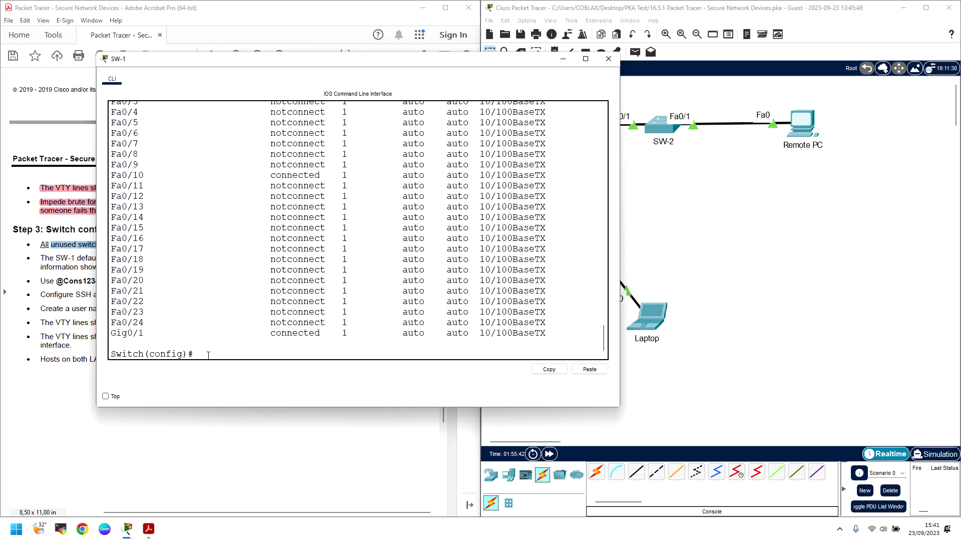
Step: Shut down the interface range Fa0/3–Fa0/24
type("inter")
key("Tab")
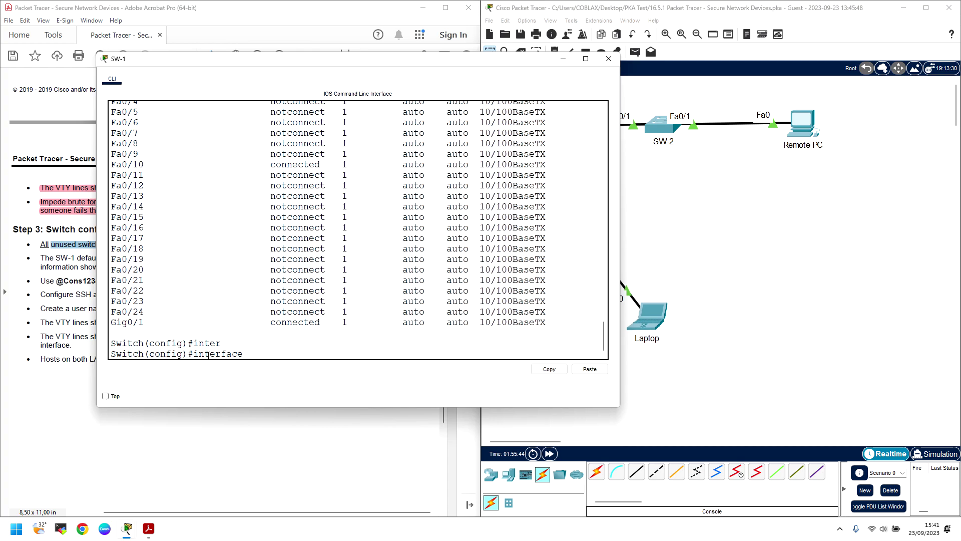
type("fas")
key("Tab")
key("BackSpace")
key("BackSpace")
key("BackSpace")
key("BackSpace")
key("BackSpace")
key("BackSpace")
key("BackSpace")
key("BackSpace")
key("BackSpace")
key("BackSpace")
key("BackSpace")
type("ra")
key("Tab")
type("fas")
key("Tab")
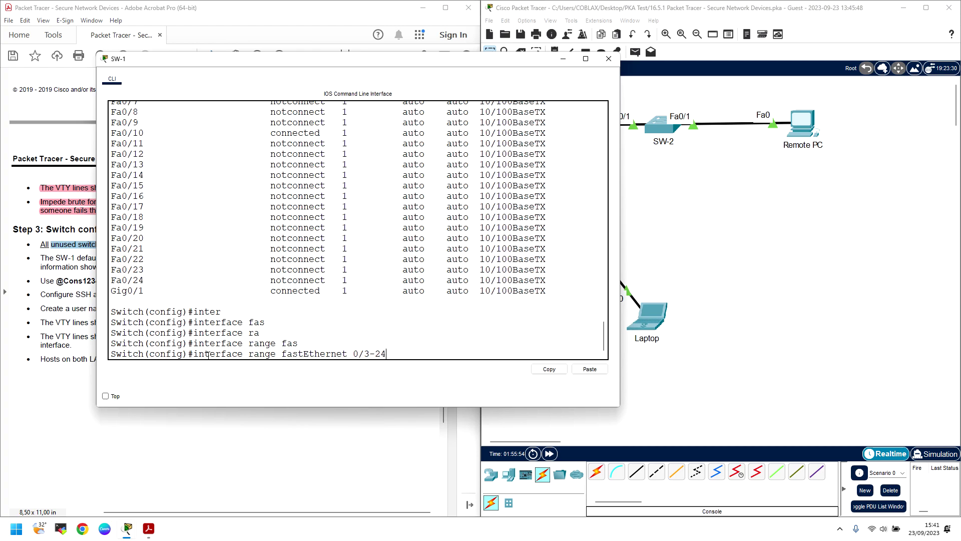
key("Return")
type("shutdown")
key("Return")
type("exit")
key("Return")
Step: Recheck the port status table, noting Fa0/23 and Gig0/2 still notconnect
type("shutdown")
key("Up")
key("Up")
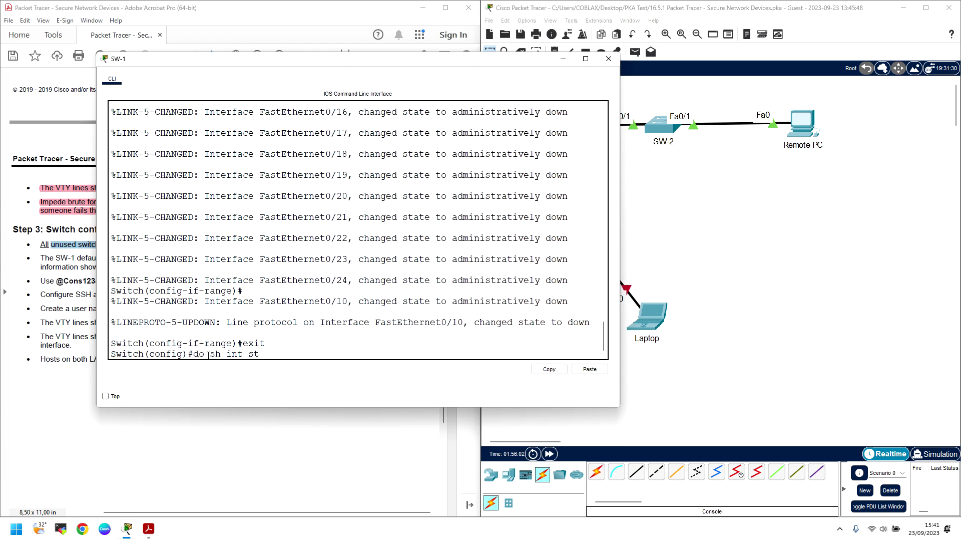
key("Return")
left_click_drag(281, 127, 303, 154)
scroll(302, 167, "down", 1)
key("Return")
key("Return")
key("Return")
key("Return")
key("Return")
key("Return")
key("Return")
key("Return")
key("Return")
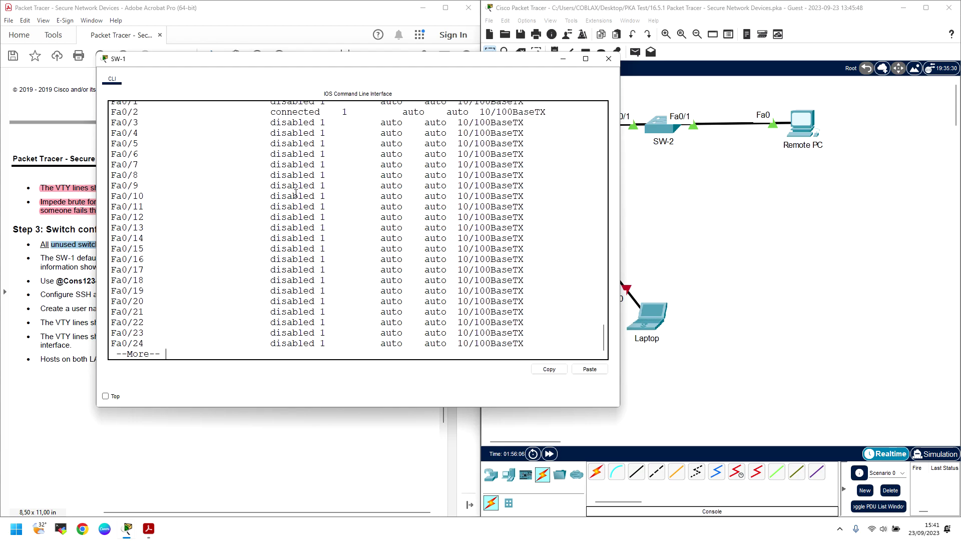
left_click_drag(252, 270, 275, 270)
left_click(310, 271)
left_click_drag(144, 302, 123, 301)
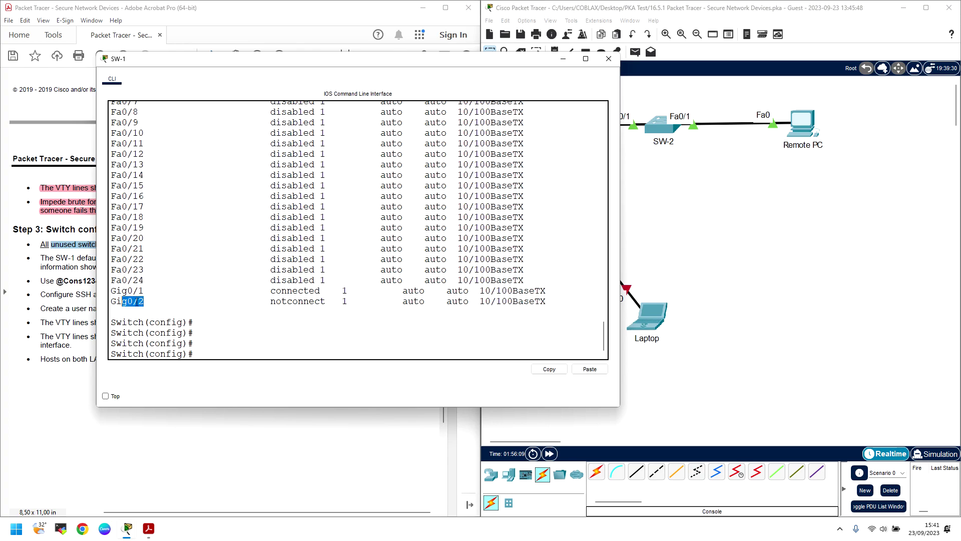
left_click_drag(281, 301, 331, 301)
left_click(228, 357)
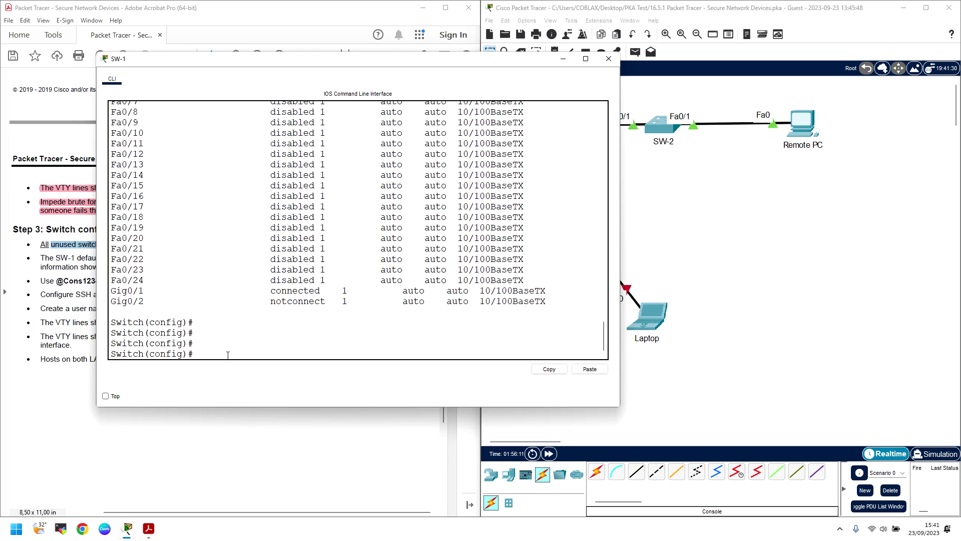
Step: Shut down port Gig0/2
type("inter")
key("Tab")
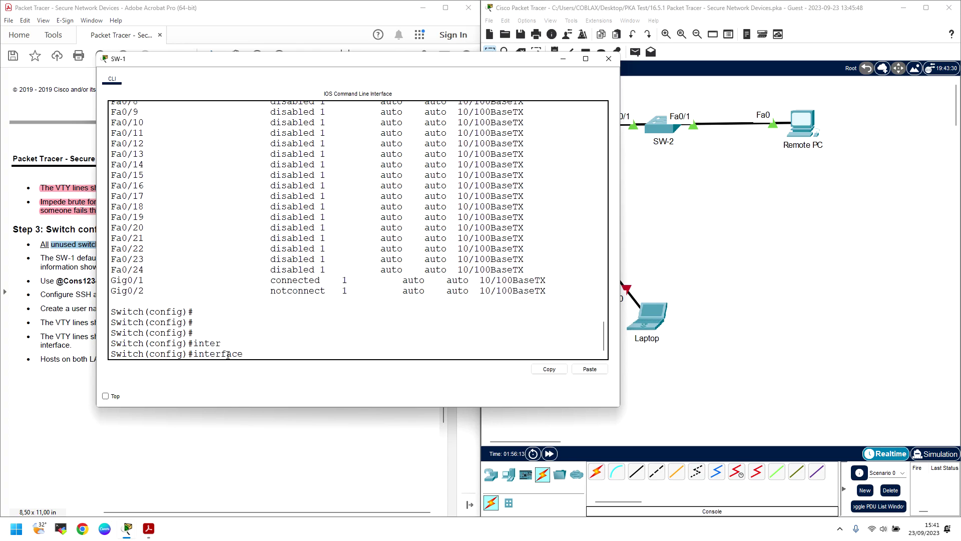
type("gig")
key("Tab")
type("0/2")
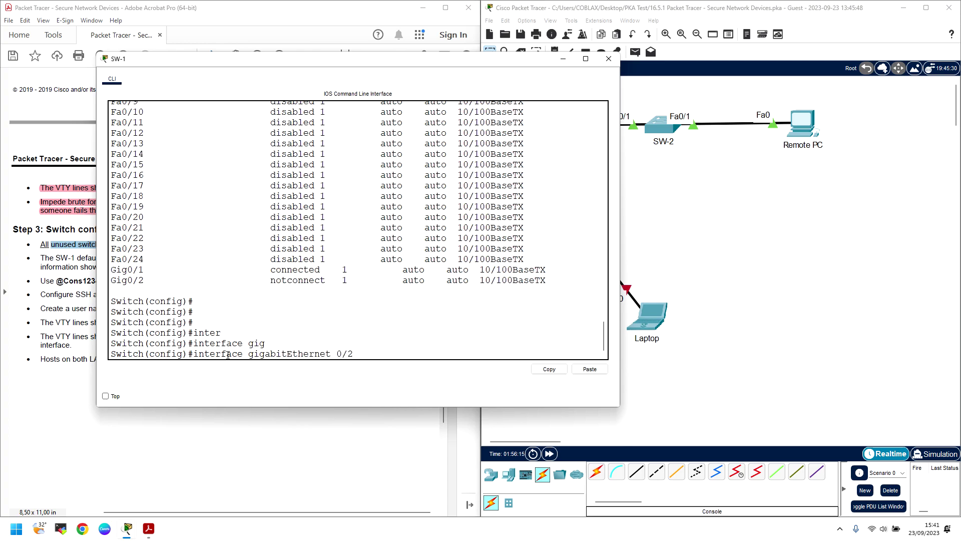
key("Return")
type("shutdown")
key("Tab")
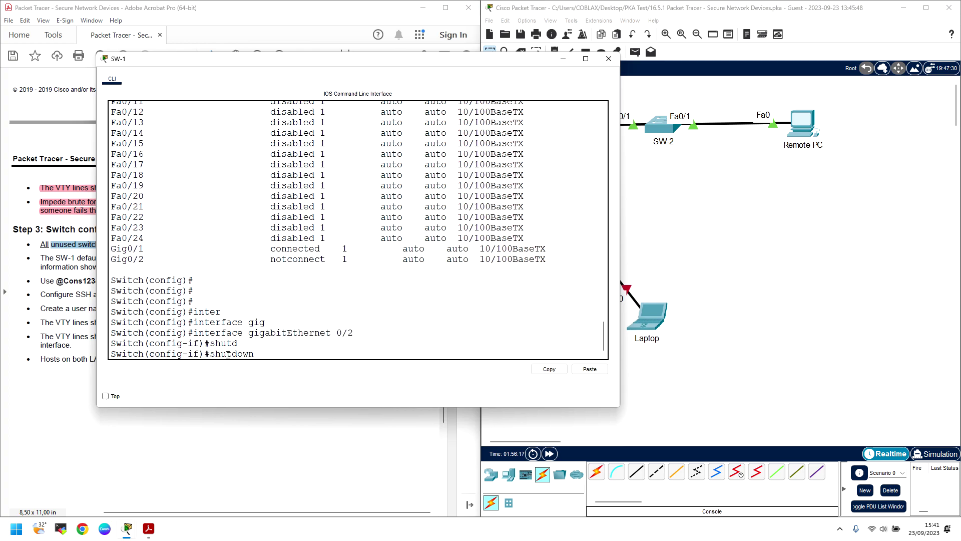
key("Return")
key("Return")
type("exit")
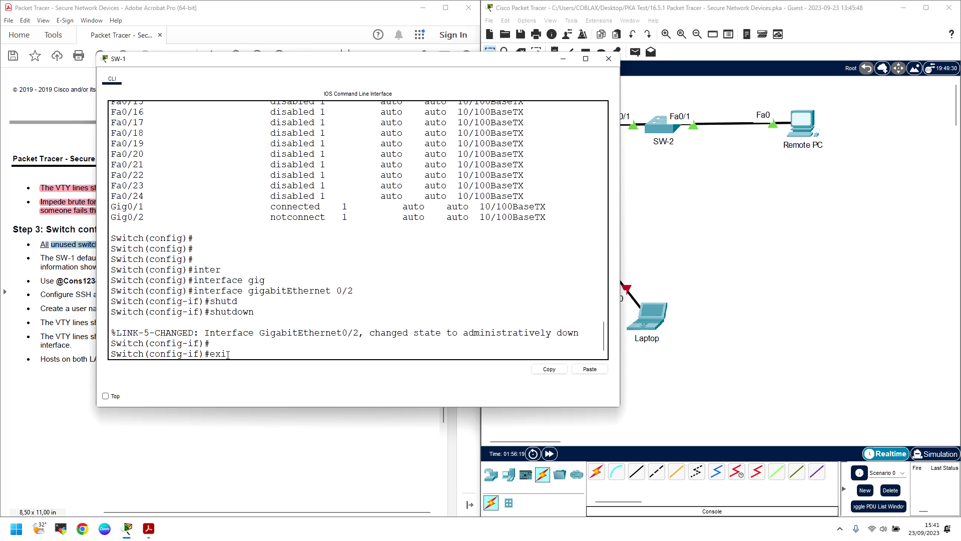
key("Return")
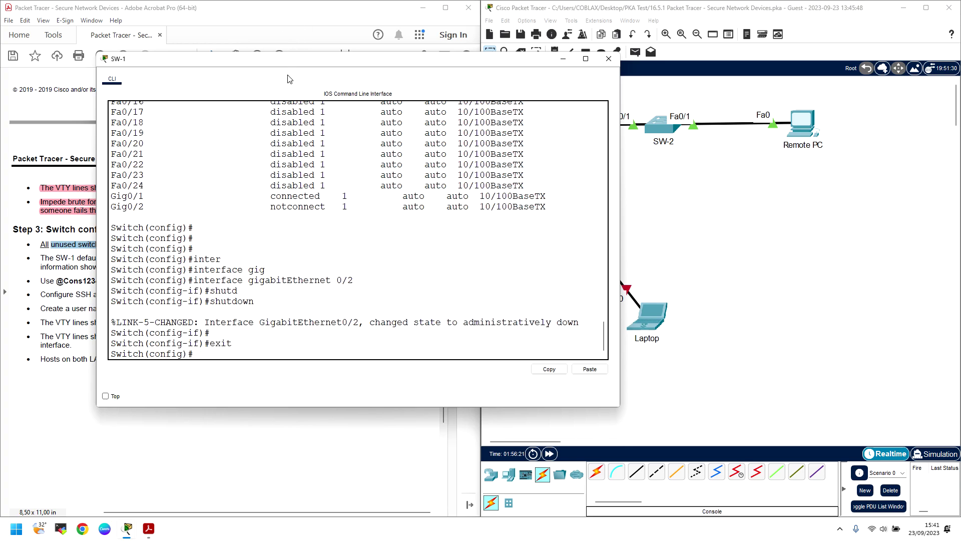
Step: Verify with do sh int st that all unused ports show disabled
type("do sh int st")
key("Up")
key("Down")
key("Return")
key("Return")
key("Return")
key("Return")
key("Return")
key("Return")
key("Return")
key("Return")
key("Return")
key("Return")
key("Return")
key("Return")
key("Return")
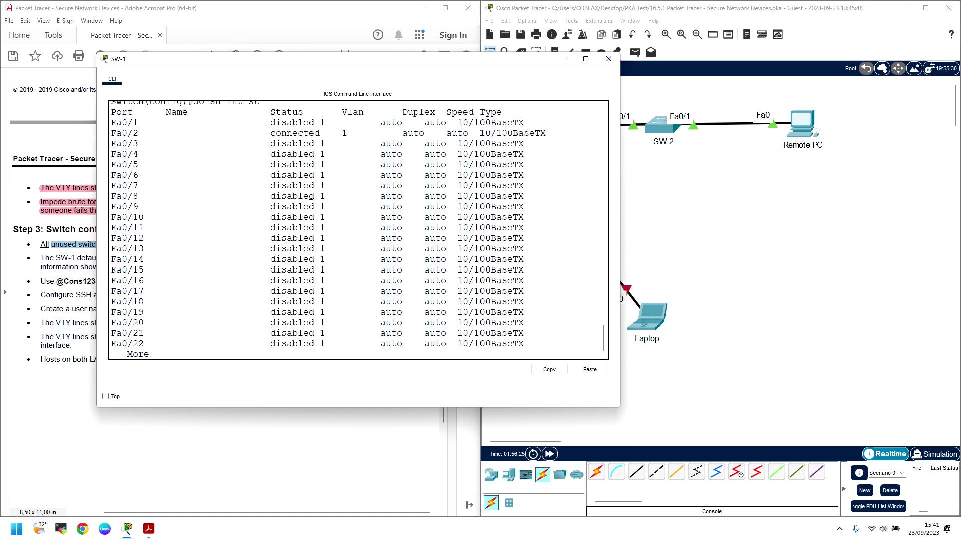
key("Return")
Step: Highlight the unused-switch-ports requirement pink in the instructions document
left_click_drag(302, 60, 509, 46)
left_click(102, 257)
left_click_drag(209, 247, 40, 245)
right_click(58, 247)
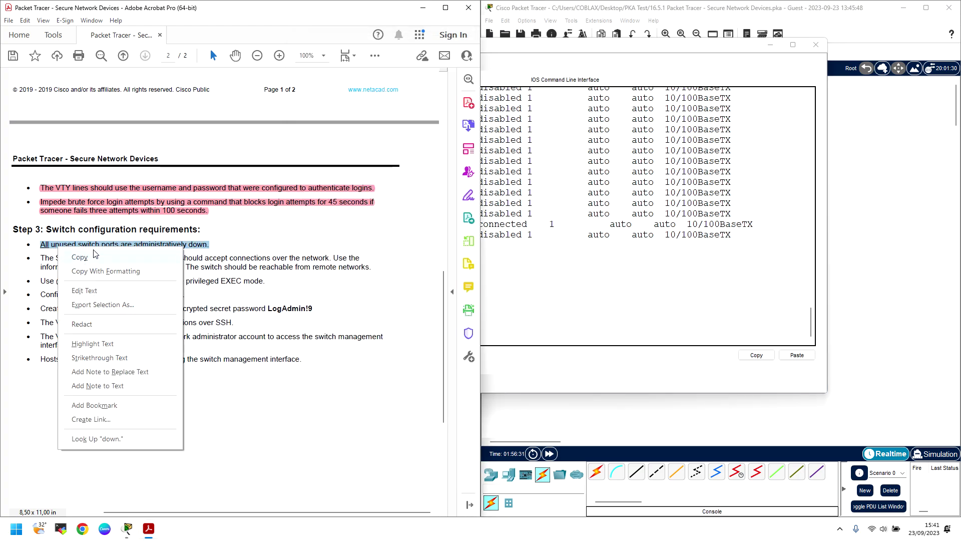
left_click(96, 343)
left_click_drag(79, 255, 271, 257)
left_click(145, 295)
Step: Review the SW-1 management interface requirements and scroll up to the Addressing Table
scroll(117, 290, "down", 2)
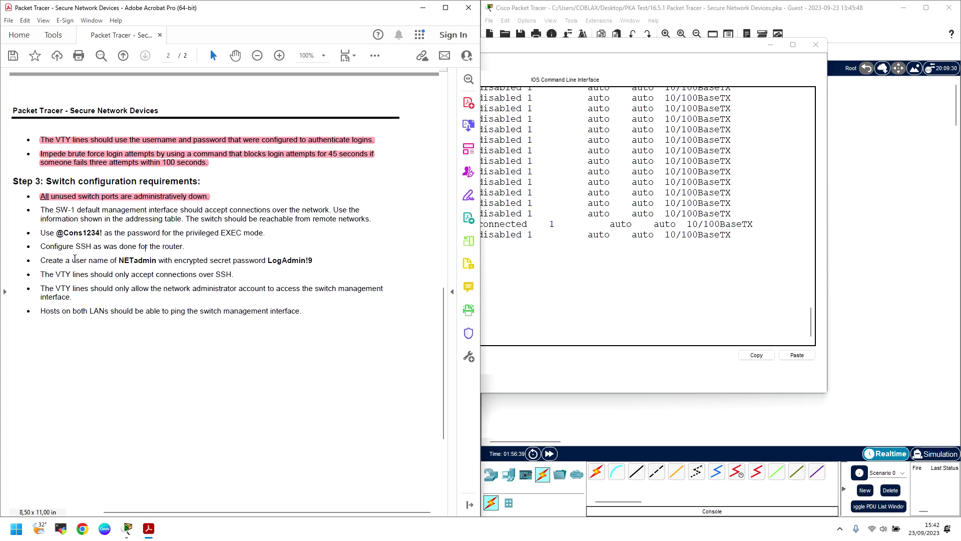
left_click(157, 261)
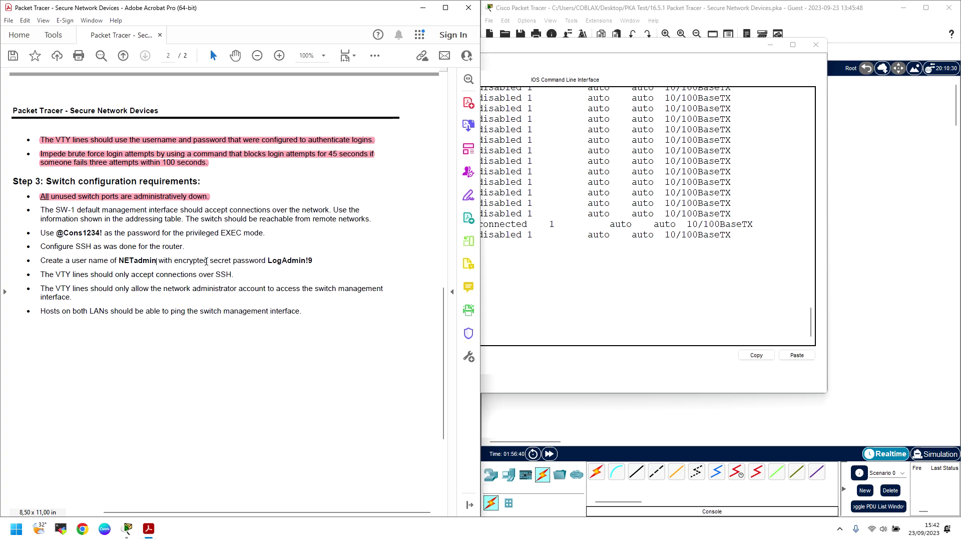
left_click(281, 261)
left_click_drag(104, 219, 181, 218)
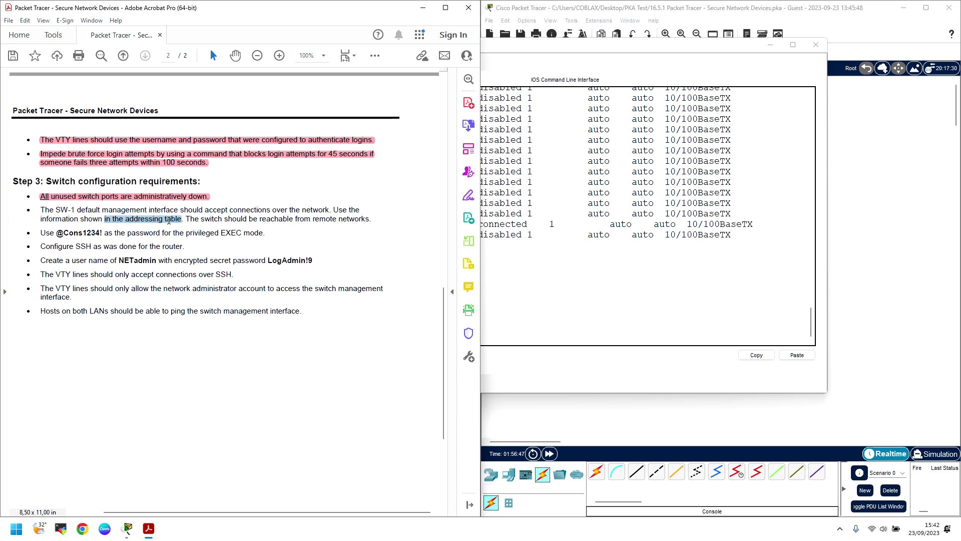
left_click_drag(100, 210, 344, 213)
left_click_drag(201, 219, 356, 219)
left_click_drag(603, 56, 633, 146)
left_click(168, 224)
left_click_drag(56, 211, 147, 211)
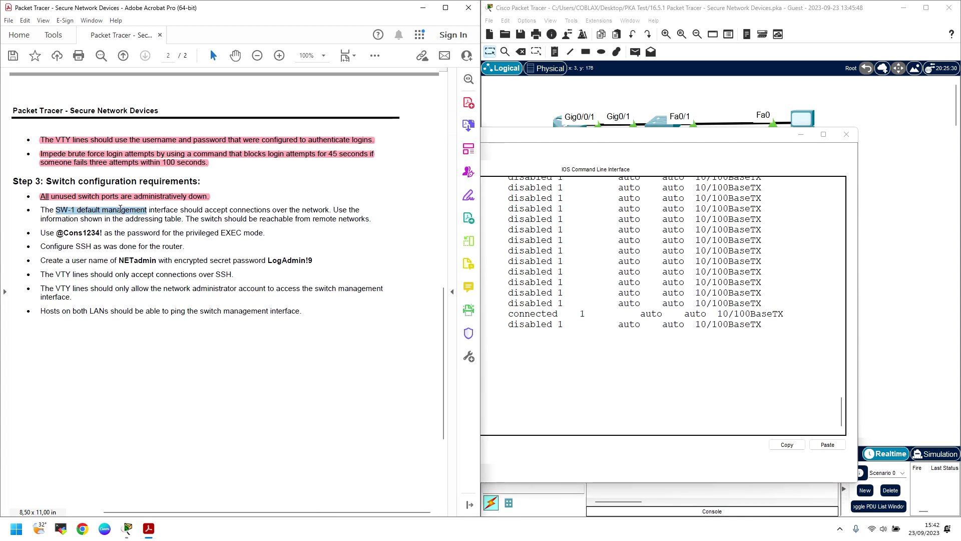
left_click_drag(591, 140, 507, 138)
scroll(146, 220, "up", 5)
scroll(146, 221, "up", 6)
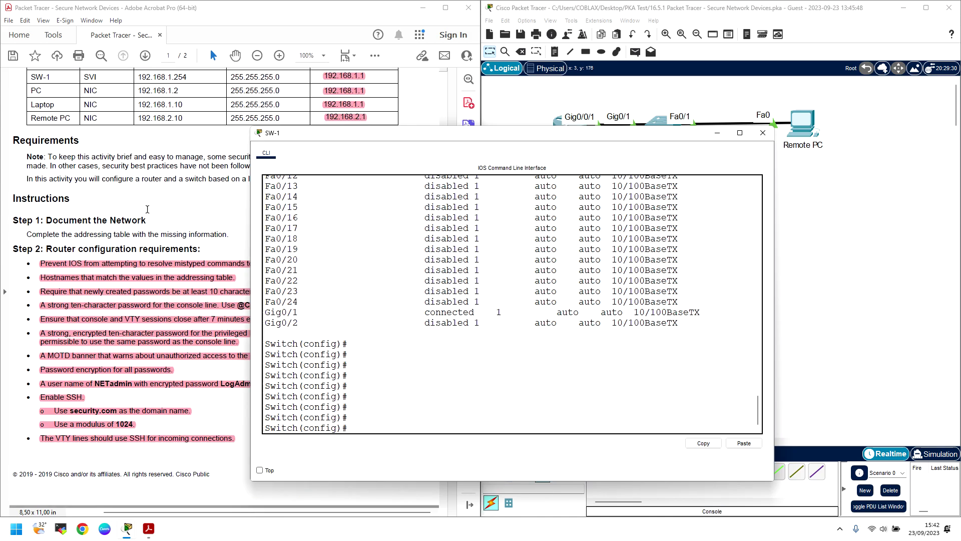
left_click_drag(408, 132, 554, 83)
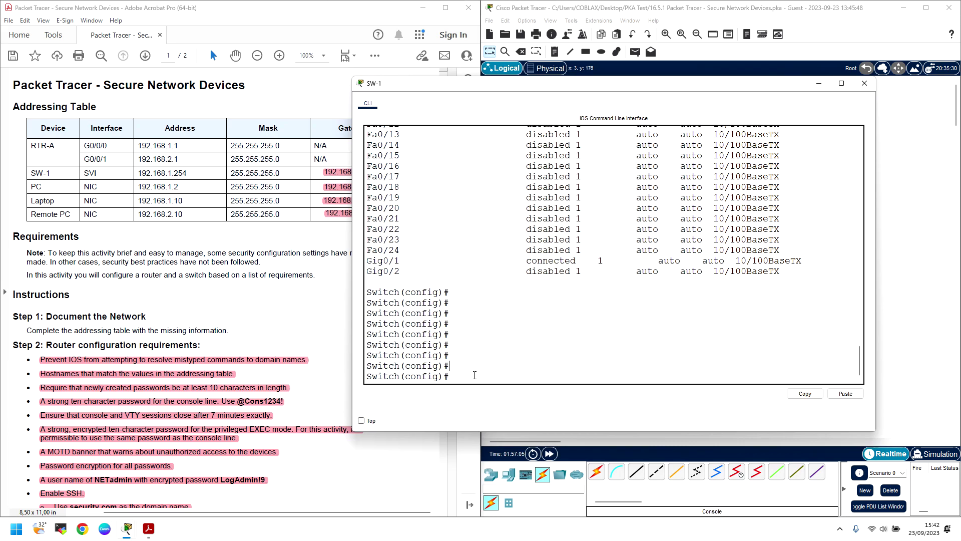
Step: Run do sh run and do sh ip int br, noting Vlan1 is unassigned
type("do sh run")
key("Return")
key("Return")
key("Return")
key("Return")
key("Return")
key("Return")
key("Return")
key("Return")
key("Return")
key("Return")
key("Return")
key("Return")
key("Return")
key("Return")
key("Return")
key("Return")
key("Return")
key("Return")
key("Return")
key("Return")
key("Return")
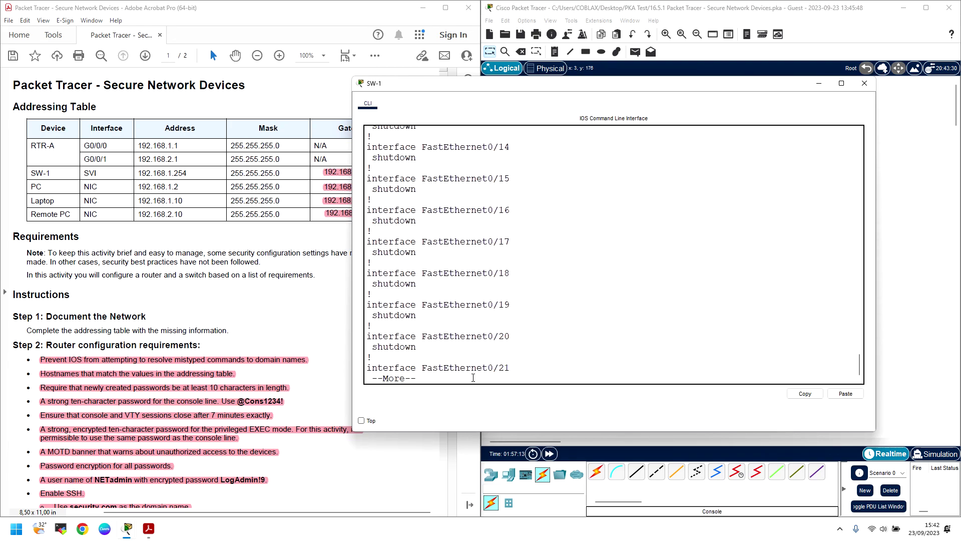
key("Return")
key("Return")
key("Return")
key("Return")
key("Return")
key("Return")
key("Return")
key("Return")
key("Return")
key("Return")
key("Return")
key("Return")
key("Return")
type("q")
type("do sh ip in")
type("t br")
key("Return")
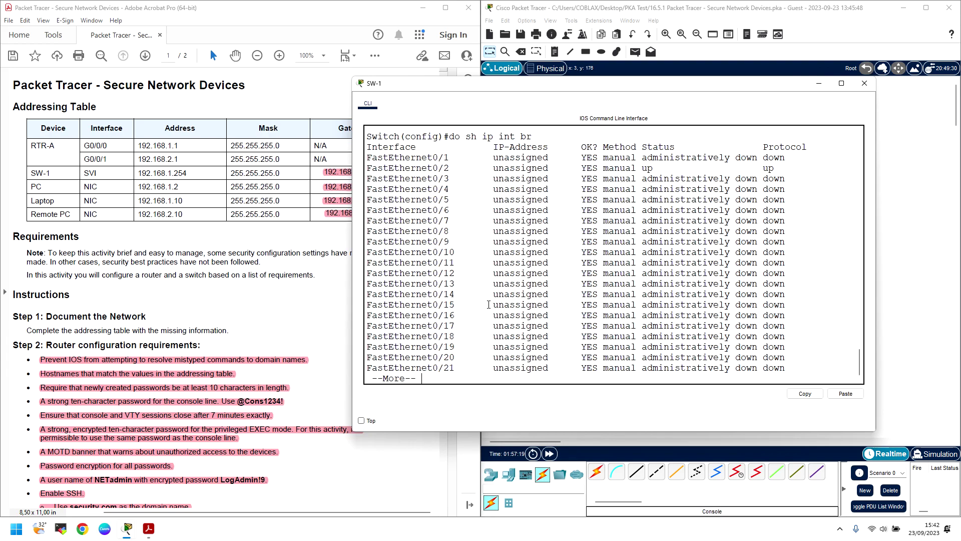
key("Return")
key("Return")
key("Return")
key("Return")
key("Return")
key("Return")
key("Return")
key("Return")
key("Return")
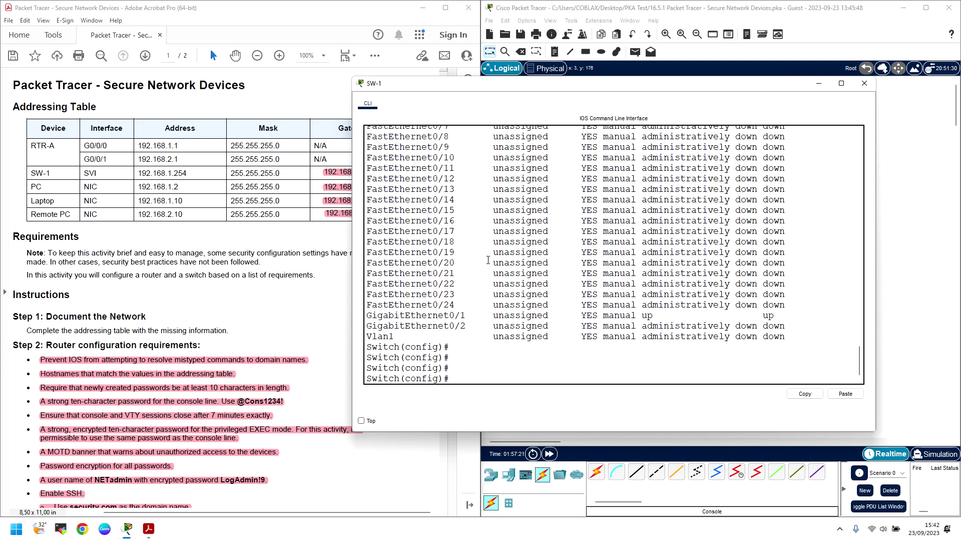
left_click_drag(529, 336, 406, 337)
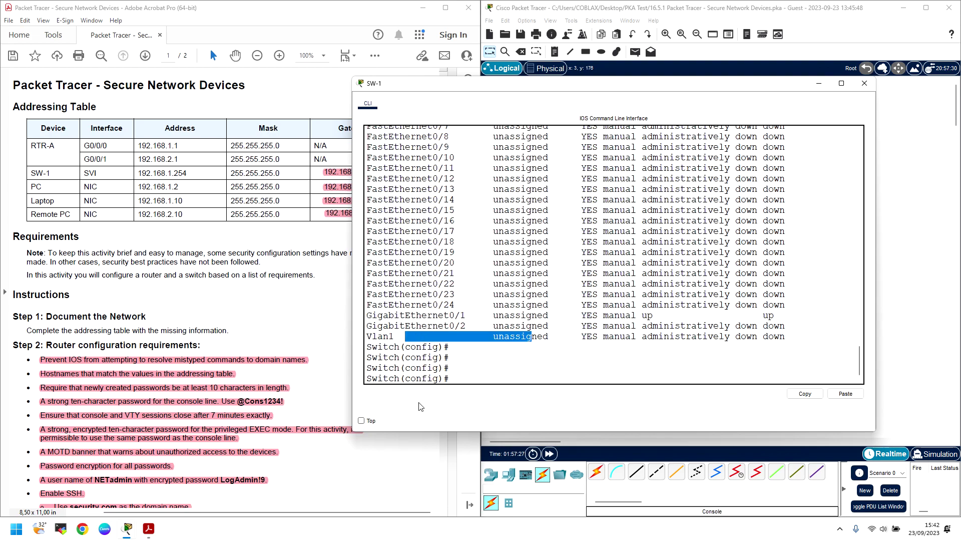
Step: Give interface Vlan1 address 192.168.1.254 255.255.255.0 and enable it with no shutdown
left_click(468, 379)
type("inter")
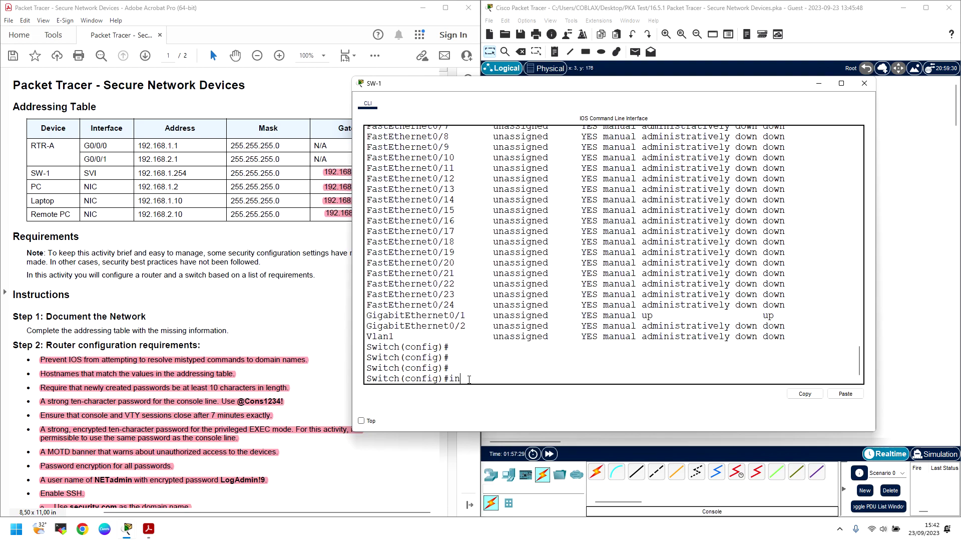
key("Tab")
type("vl")
key("Tab")
type("1")
key("Return")
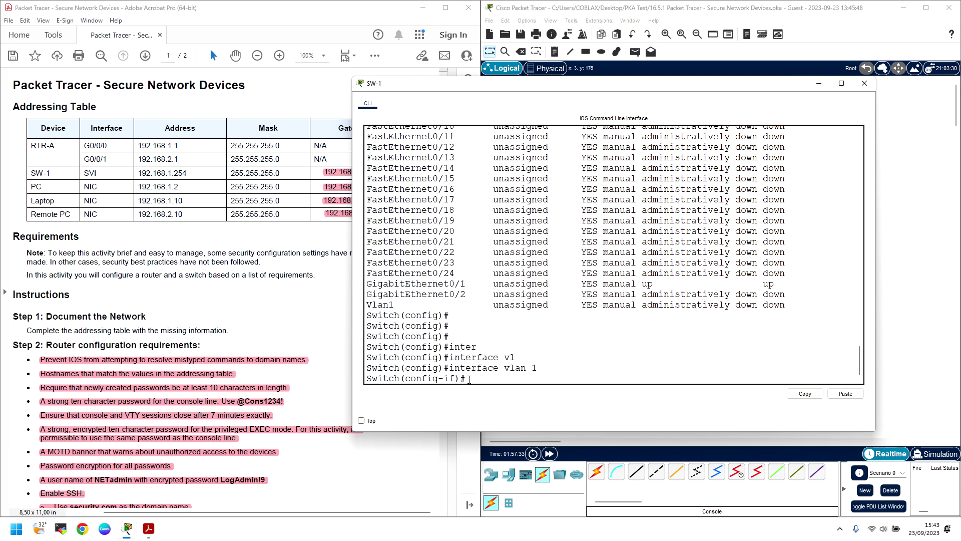
type("no shut")
key("Tab")
key("Return")
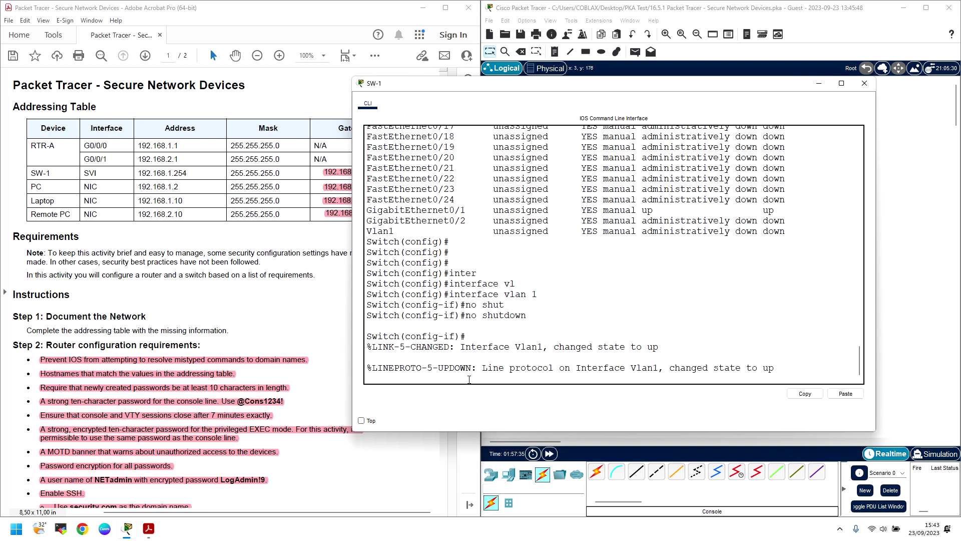
key("Return")
type("ip add")
key("Tab")
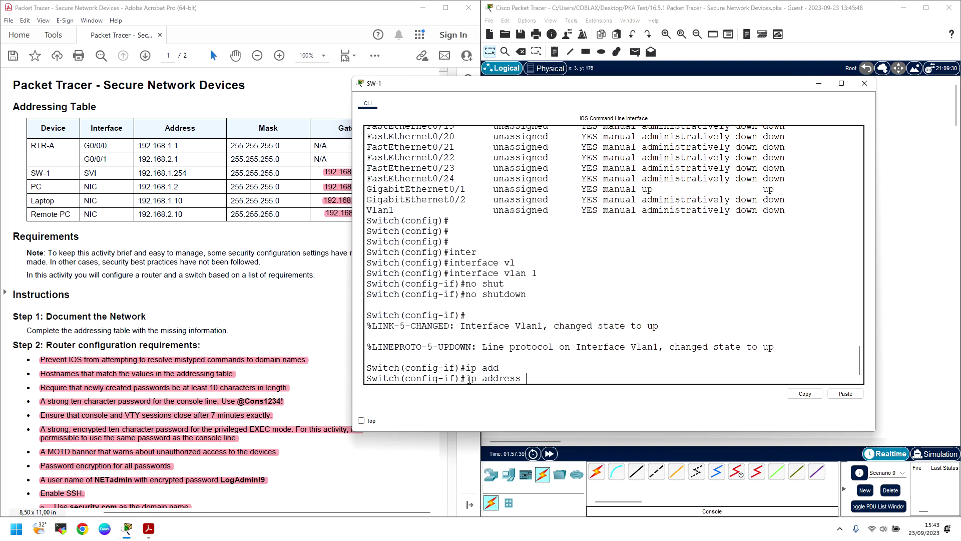
type("192")
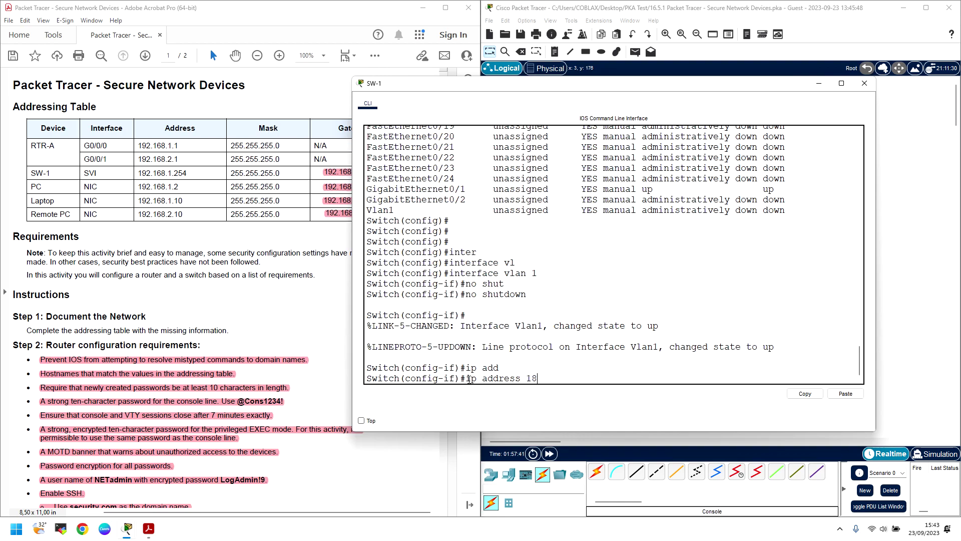
type(".168")
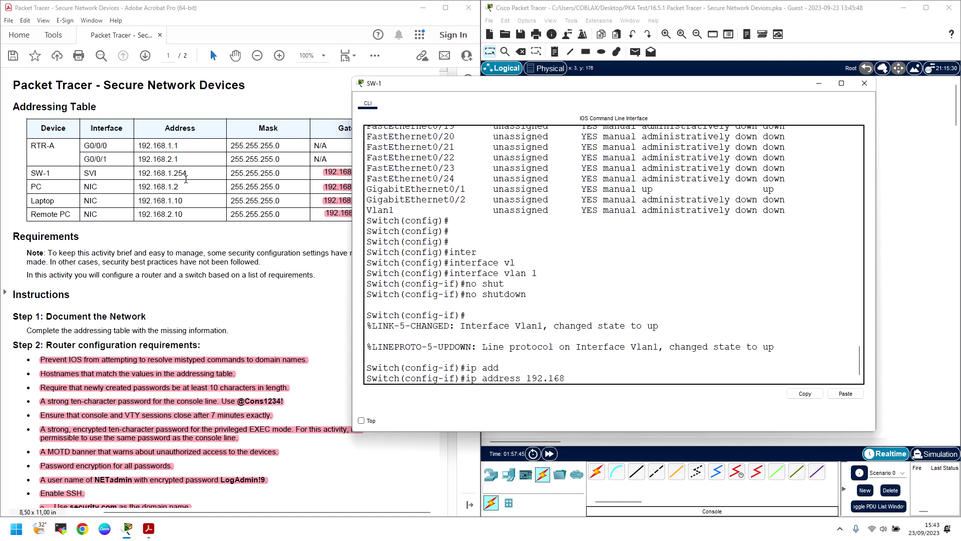
type(".1.254 255.255.255.0")
key("Return")
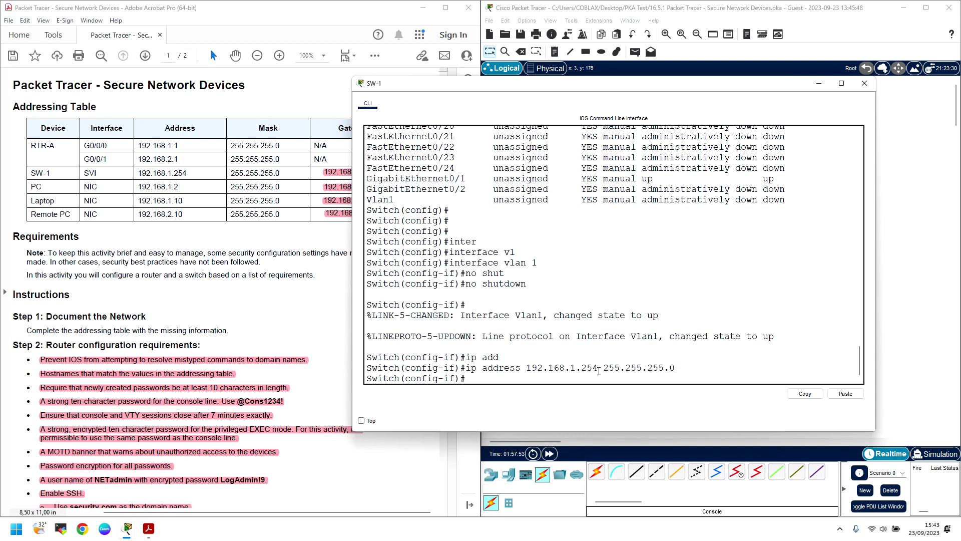
type("exit")
key("Return")
Step: Confirm with do sh ip int br that Vlan1 shows 192.168.1.254
type("do sh ip int br")
key("Return")
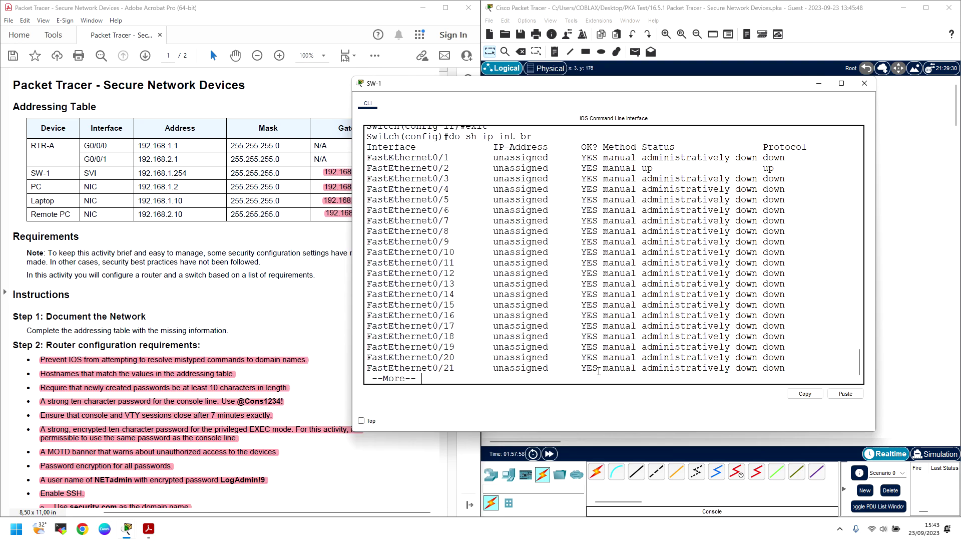
key("Return")
key("Return")
key("Return")
key("Return")
key("Return")
key("Return")
key("Return")
key("Return")
key("Return")
key("Return")
key("Return")
left_click_drag(433, 314, 675, 314)
left_click_drag(526, 315, 560, 315)
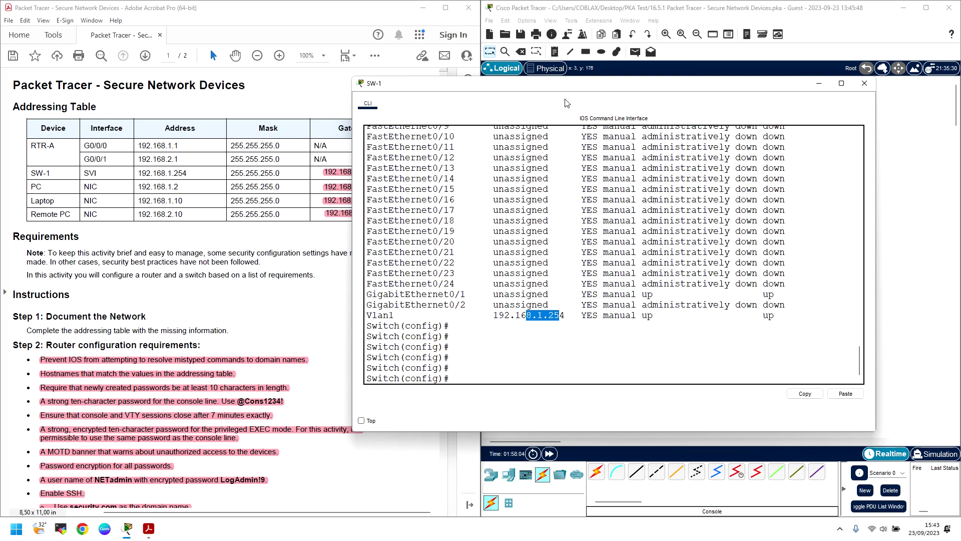
scroll(204, 308, "down", 8)
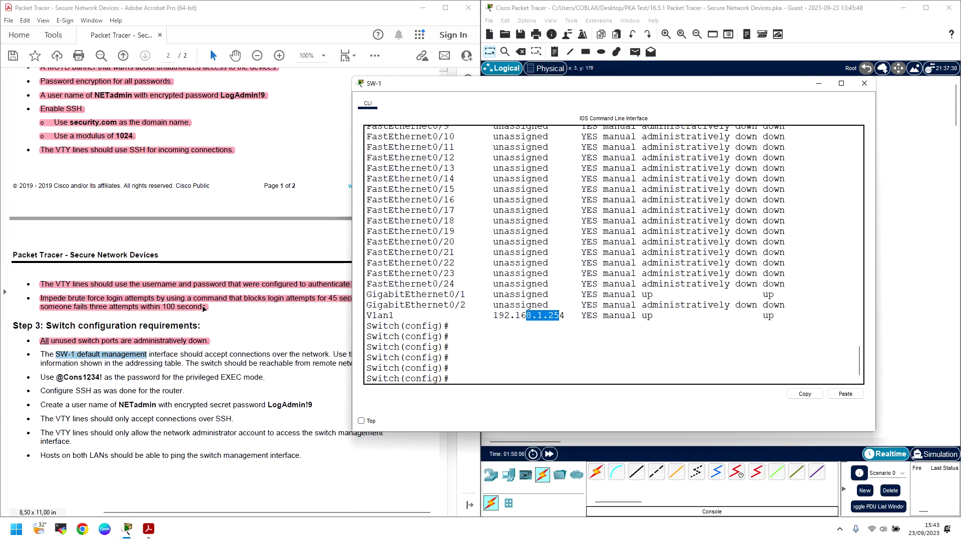
Step: Check the switch name in the instructions and set the hostname to SW-1
scroll(204, 308, "down", 3)
left_click(201, 305)
left_click_drag(311, 291, 221, 284)
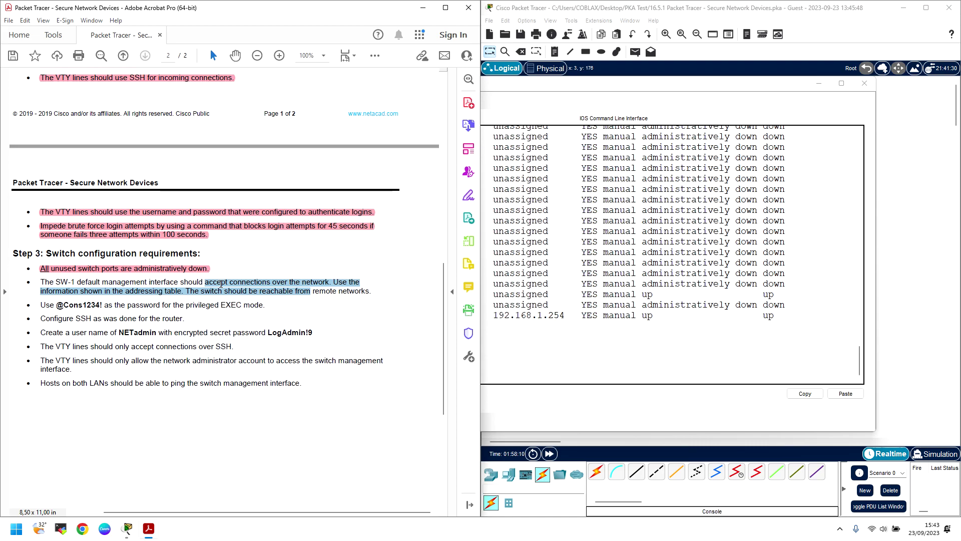
left_click(165, 282)
left_click_drag(75, 282, 56, 281)
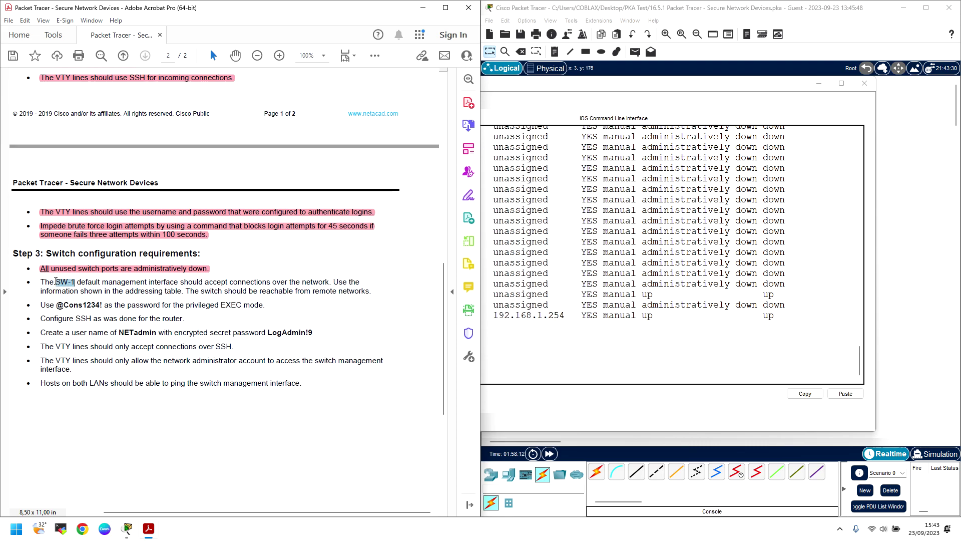
key("alt+Tab")
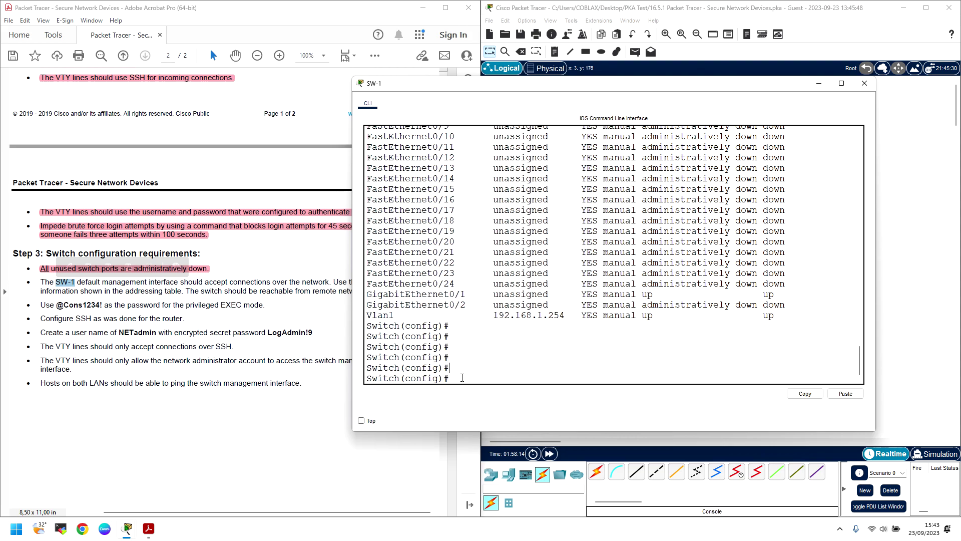
type("hots")
key("Tab")
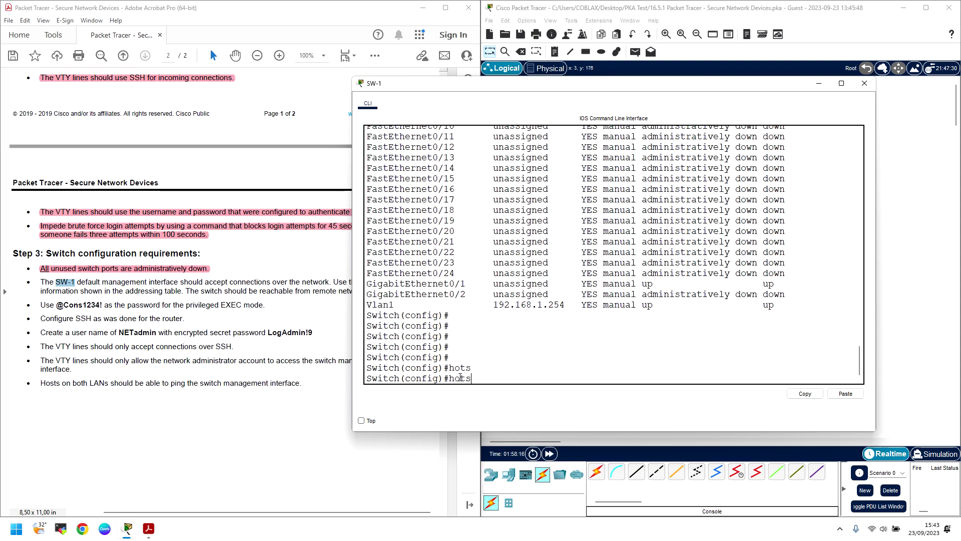
type("st")
key("Tab")
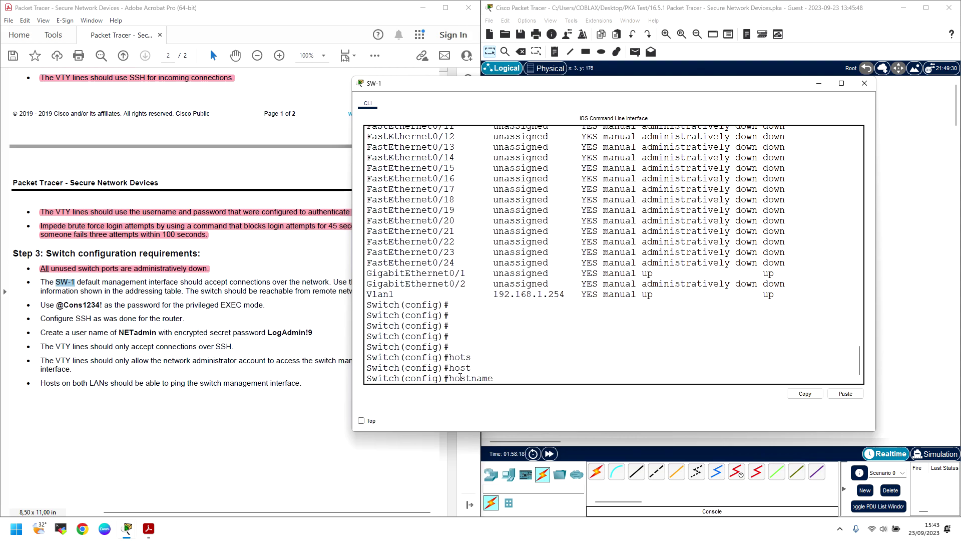
type("S")
type("W-1")
key("Return")
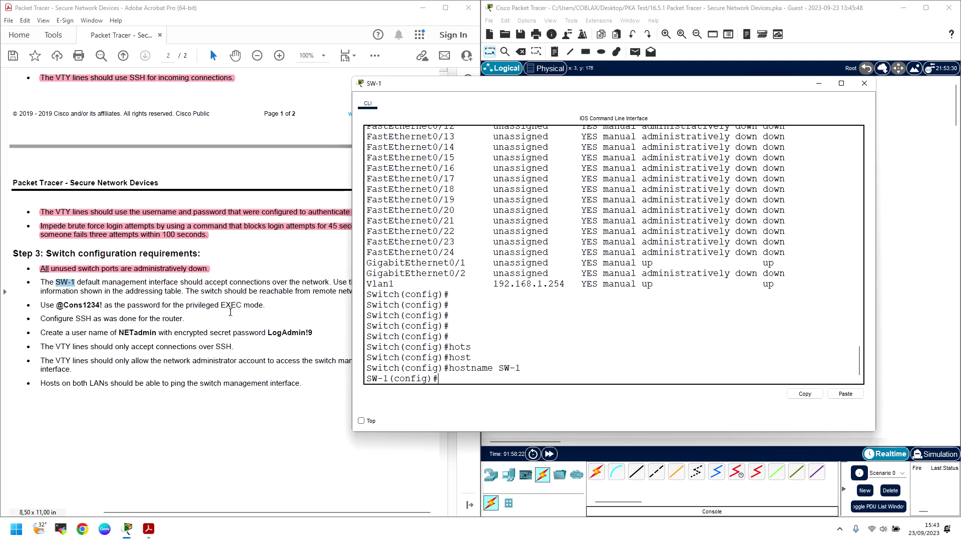
Step: Highlight the SW-1 management interface requirement pink in the instructions
left_click(133, 297)
left_click_drag(371, 291, 40, 283)
right_click(50, 287)
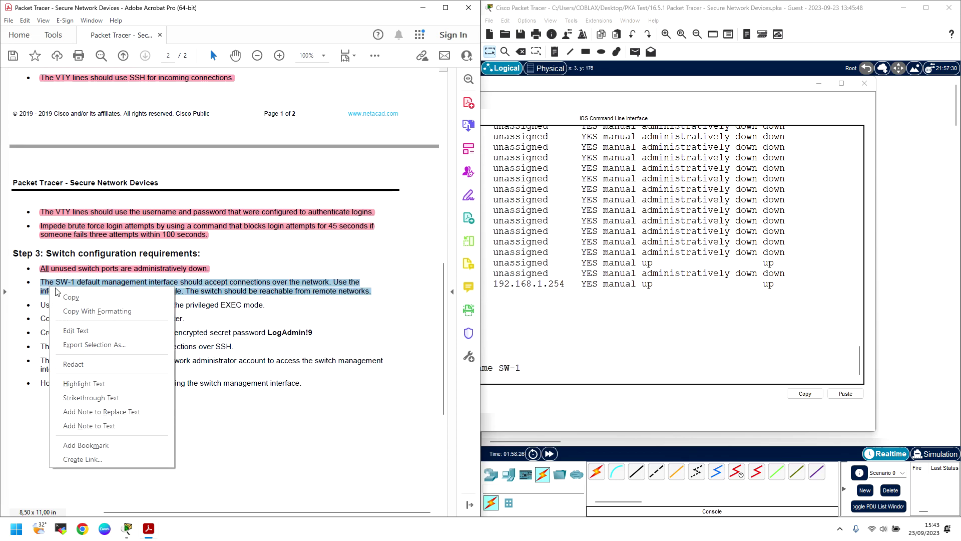
left_click(93, 384)
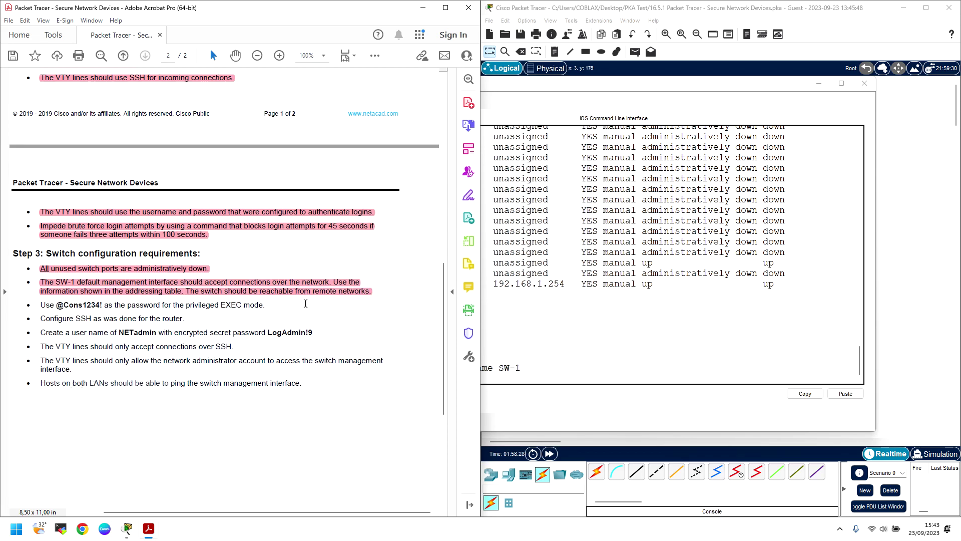
left_click_drag(696, 88, 340, 78)
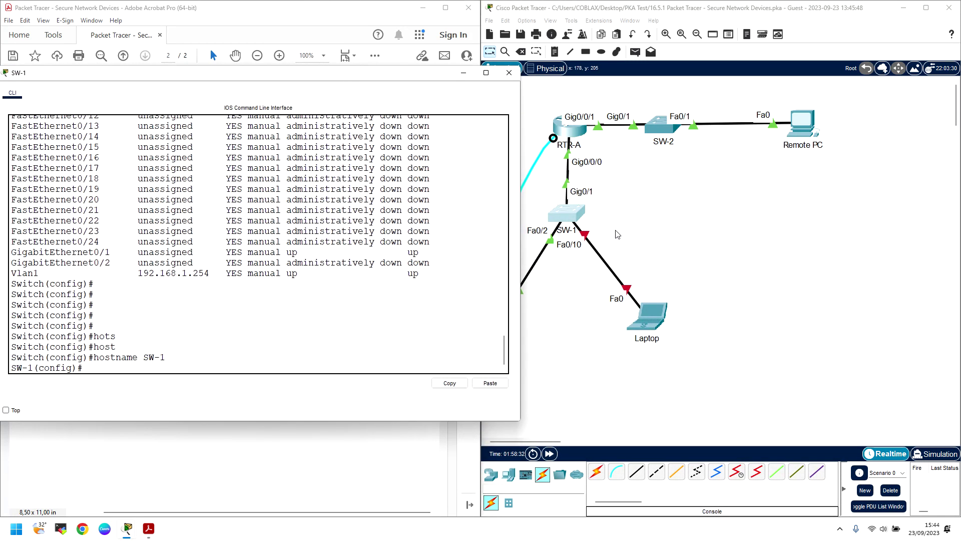
Step: Enter interface configuration for FastEthernet0/10 on SW-1
left_click_drag(296, 73, 265, 38)
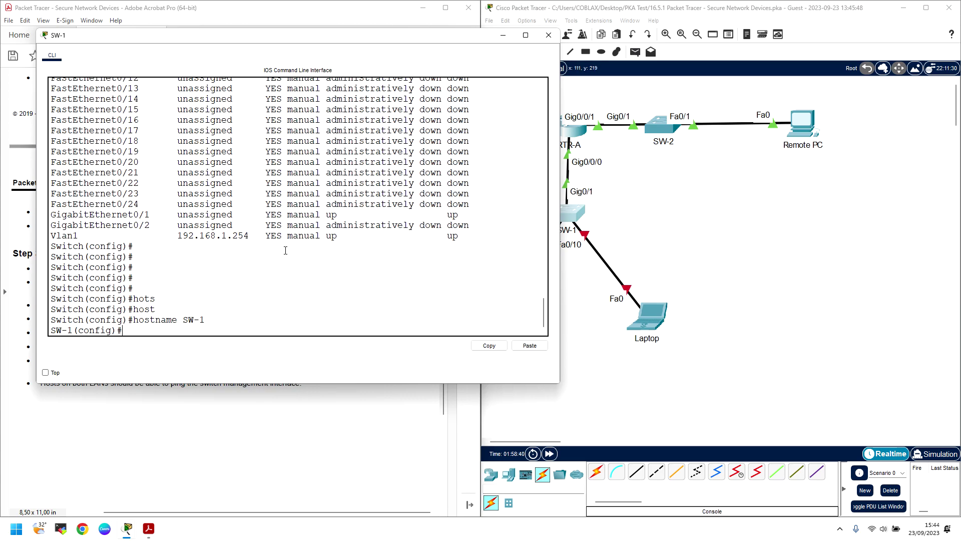
type("inter")
key("Tab")
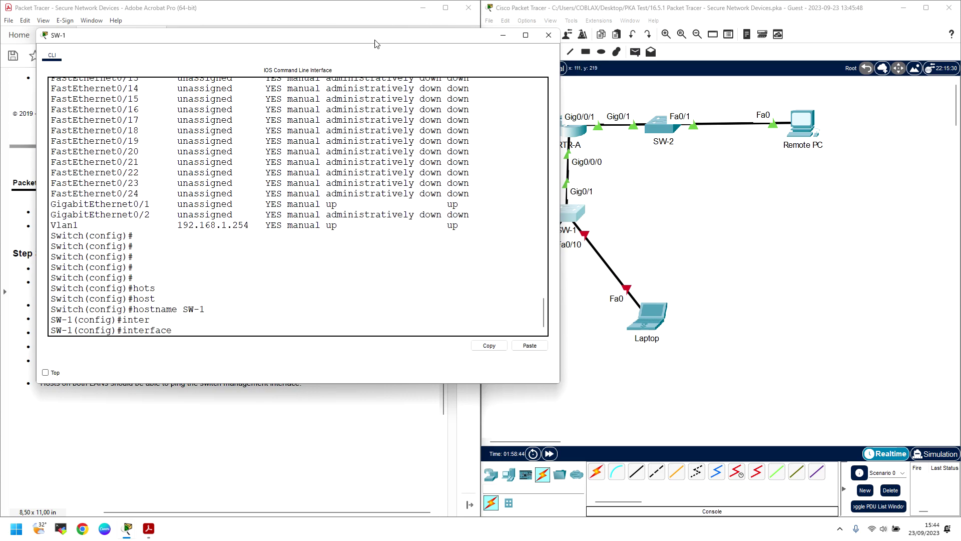
left_click_drag(560, 175, 514, 176)
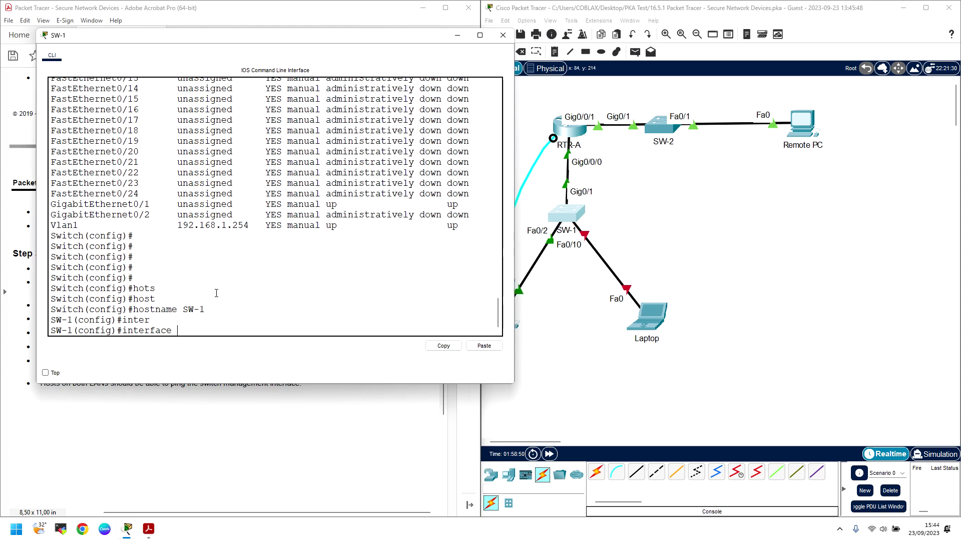
scroll(202, 185, "up", 20)
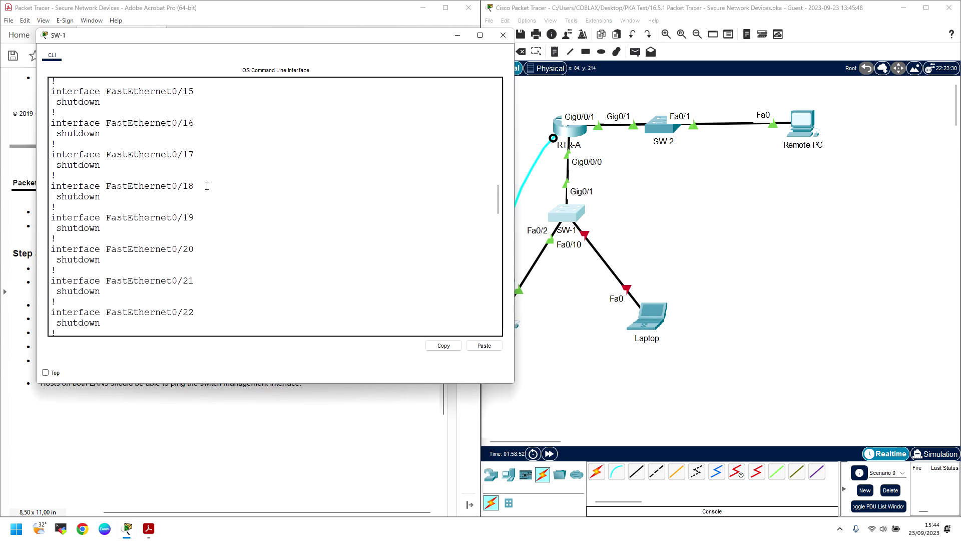
scroll(206, 185, "up", 15)
scroll(209, 180, "down", 5)
scroll(210, 180, "down", 20)
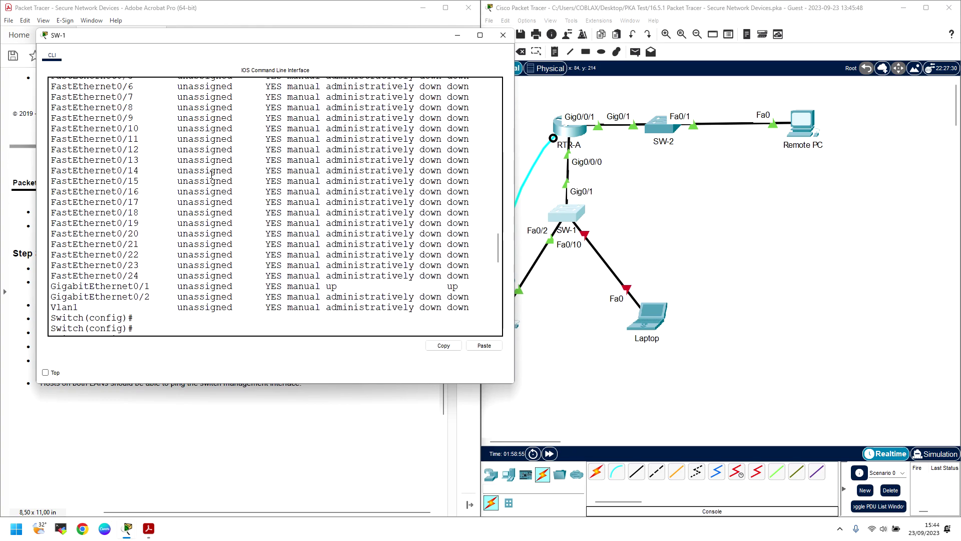
scroll(207, 176, "down", 3)
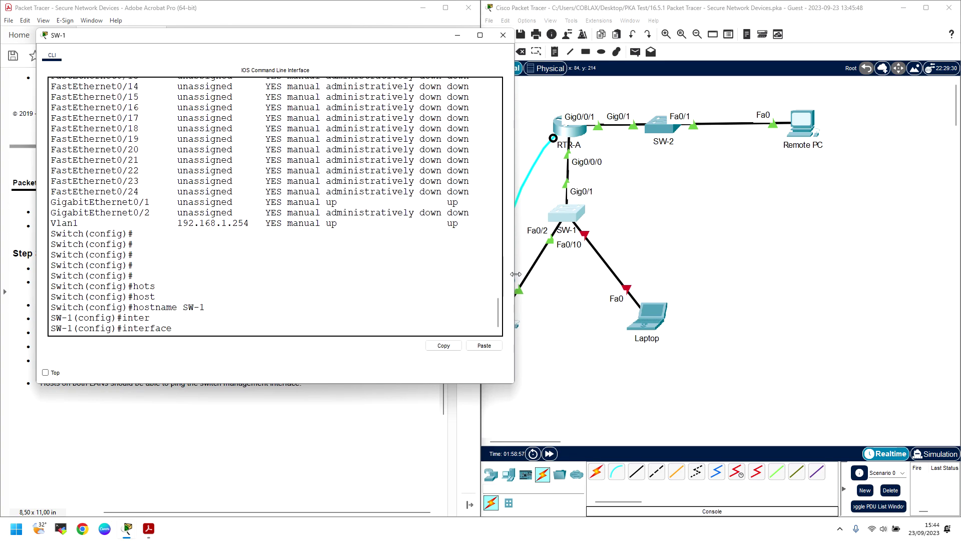
type("fast")
key("Tab")
type("0/10")
key("Return")
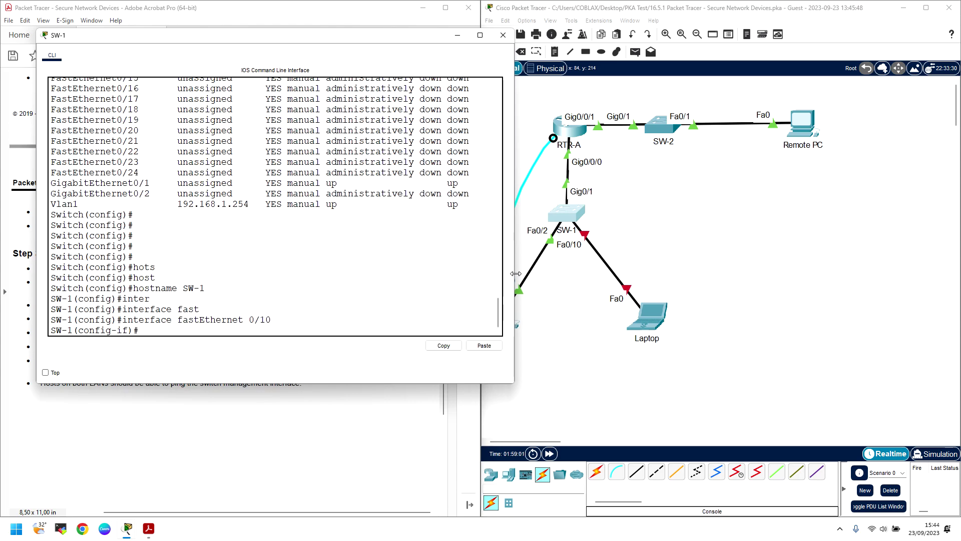
Step: Bring FastEthernet0/10 up with no shutdown and move the terminal to the right half
type("no shu")
key("Tab")
key("Return")
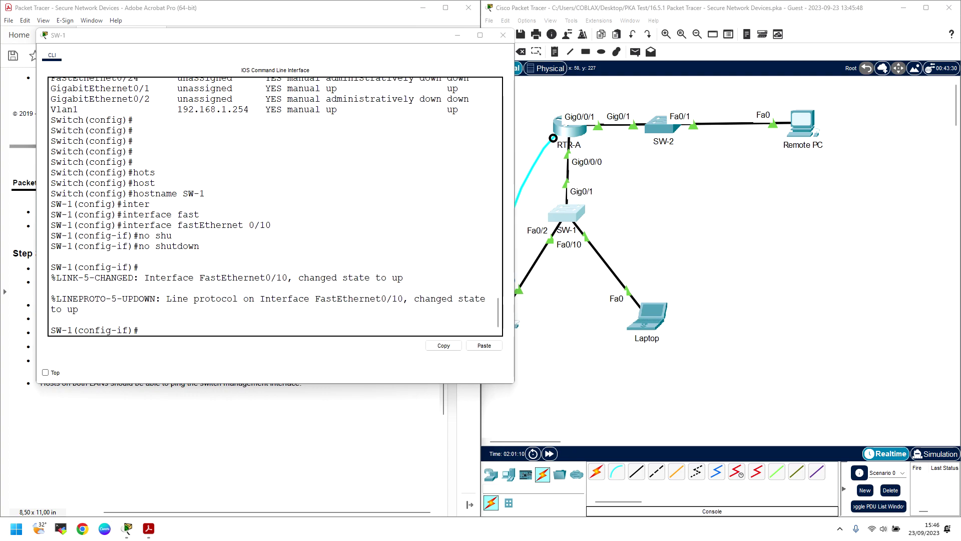
left_click_drag(373, 38, 820, 77)
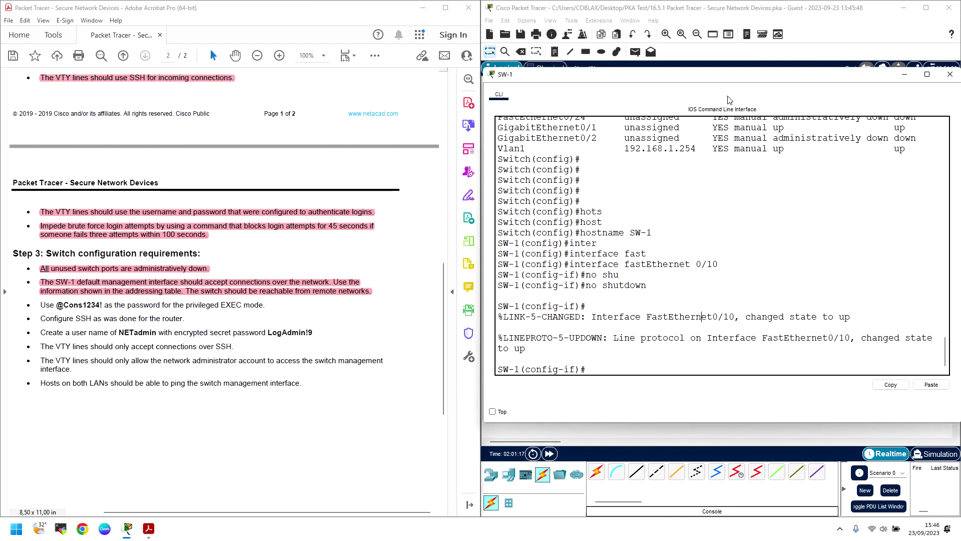
left_click(300, 289)
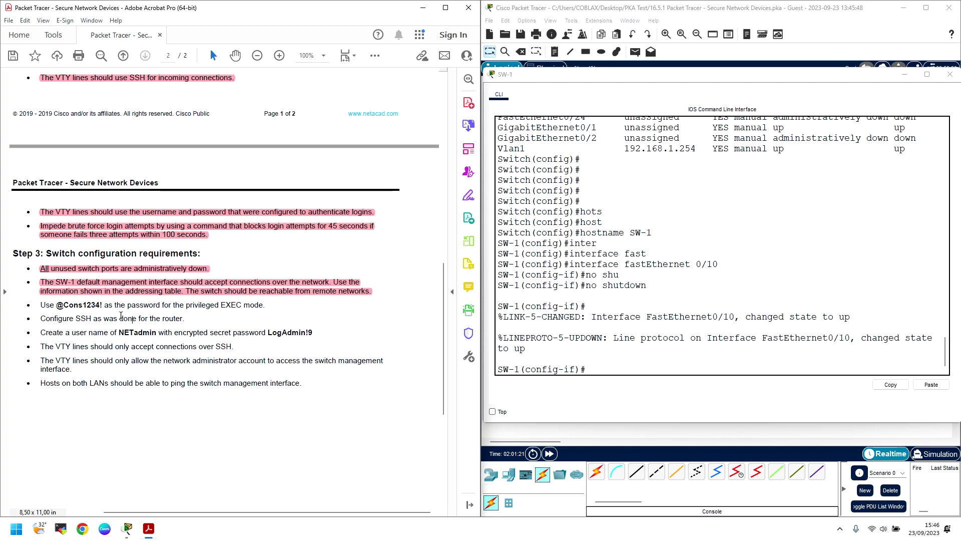
Step: Review the Configure SSH requirement in the checklist, then leave interface configuration on SW-1
left_click(92, 318)
left_click_drag(191, 320, 40, 320)
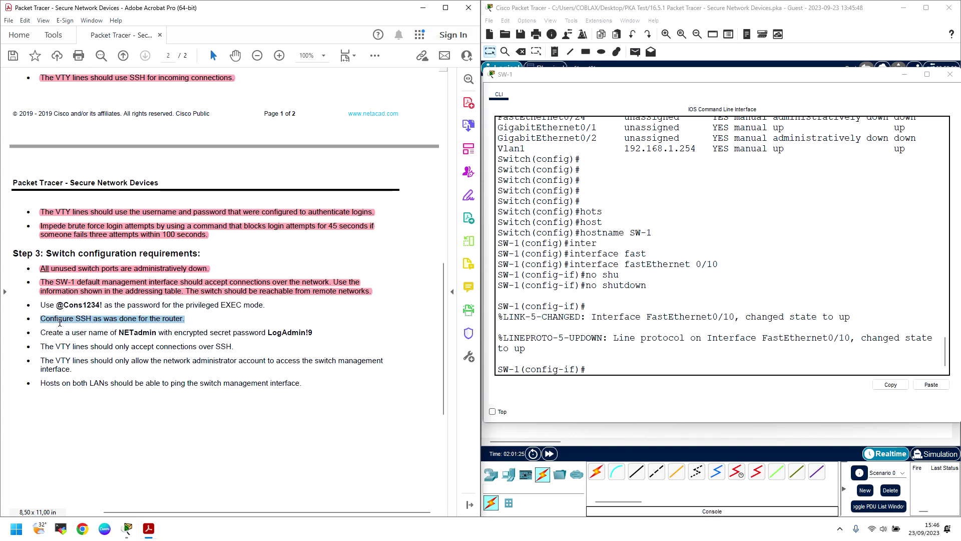
left_click(139, 340)
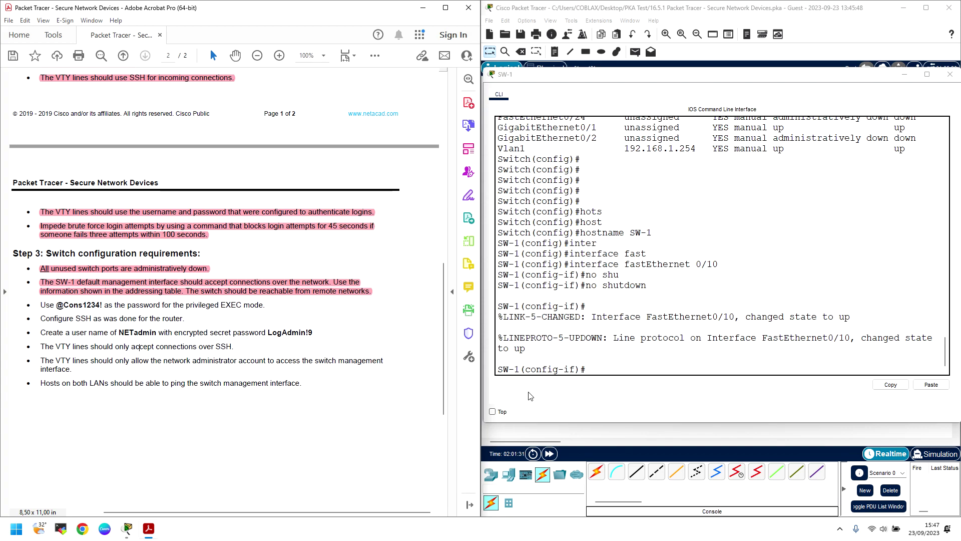
left_click(610, 365)
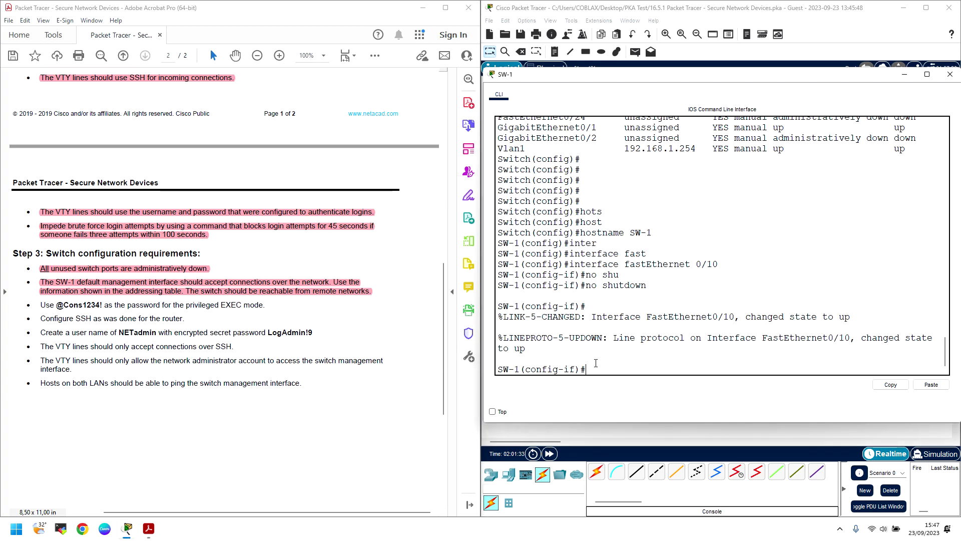
key("Return")
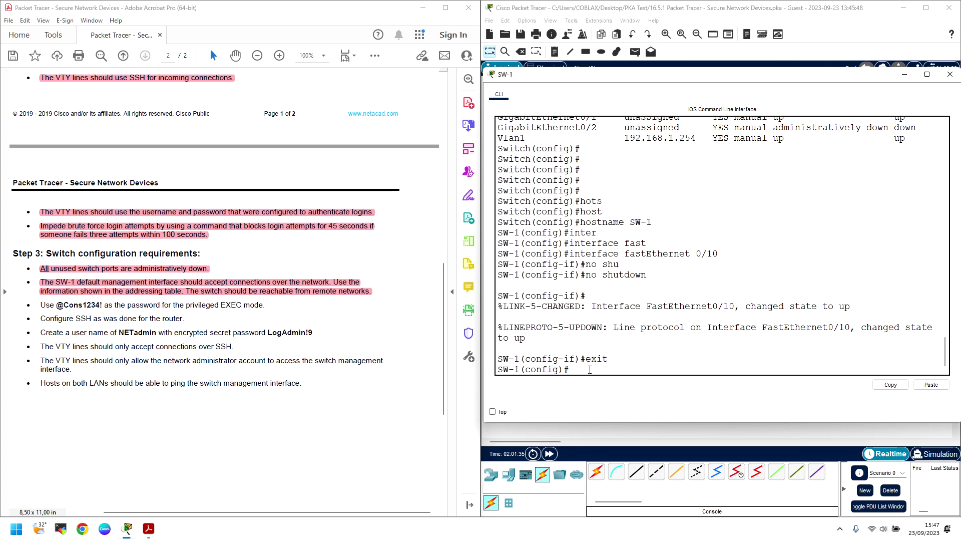
Step: Set SW-1's IP domain name to security.com
type("ip doma")
key("Tab")
type("in")
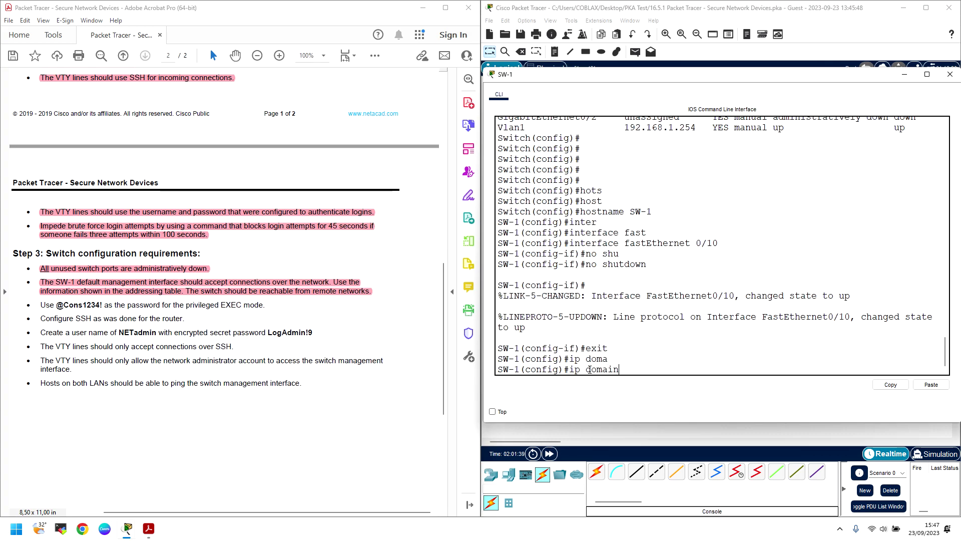
type("-name")
key("Tab")
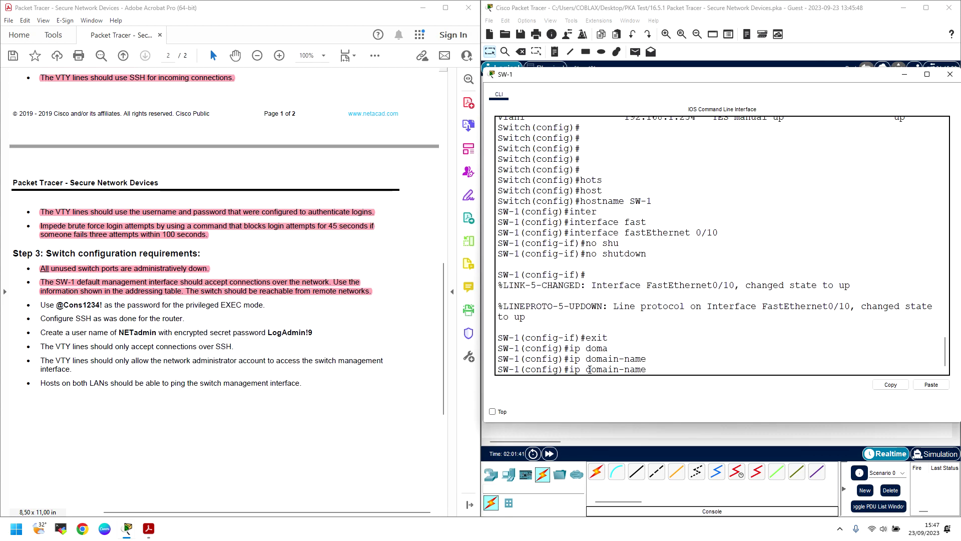
type("secu")
key("Tab")
type("ri")
scroll(303, 233, "up", 10)
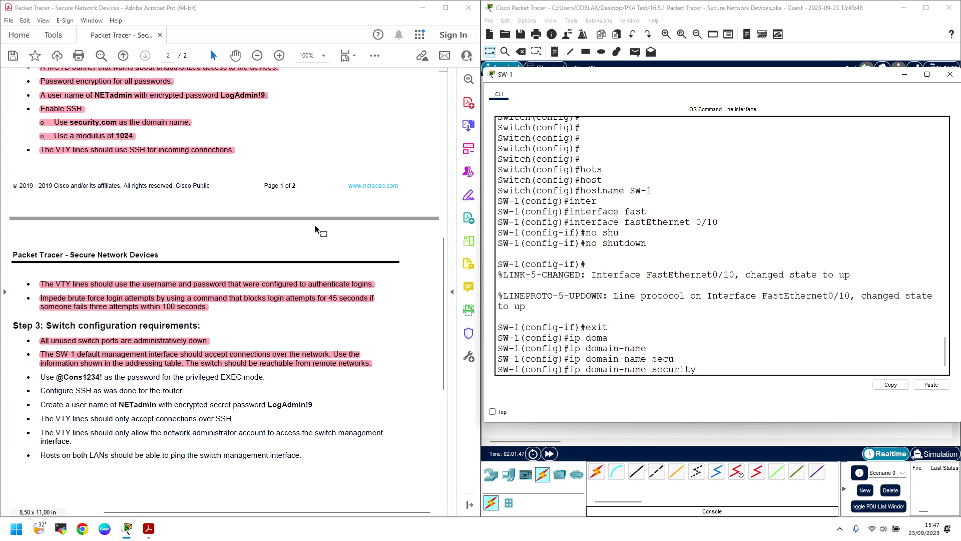
scroll(302, 233, "down", 3)
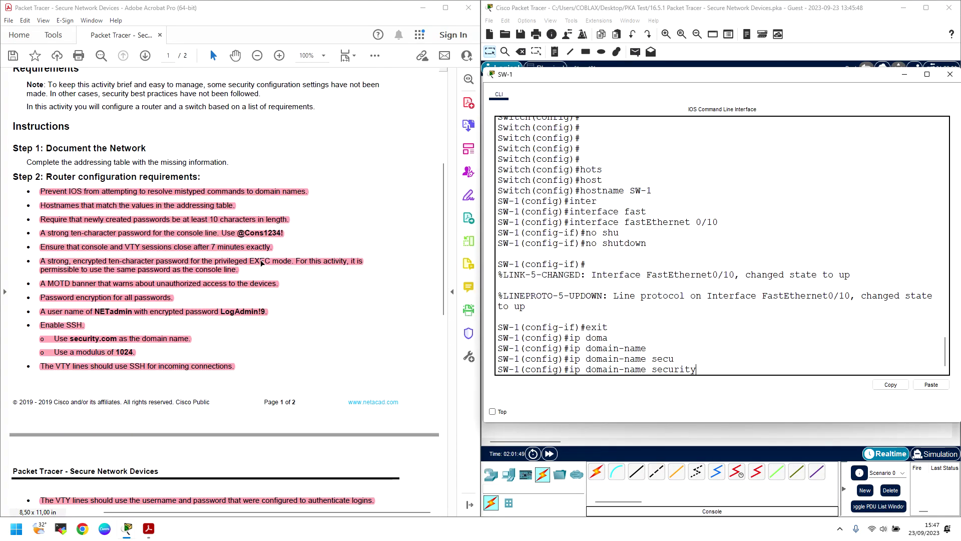
scroll(218, 331, "down", 15)
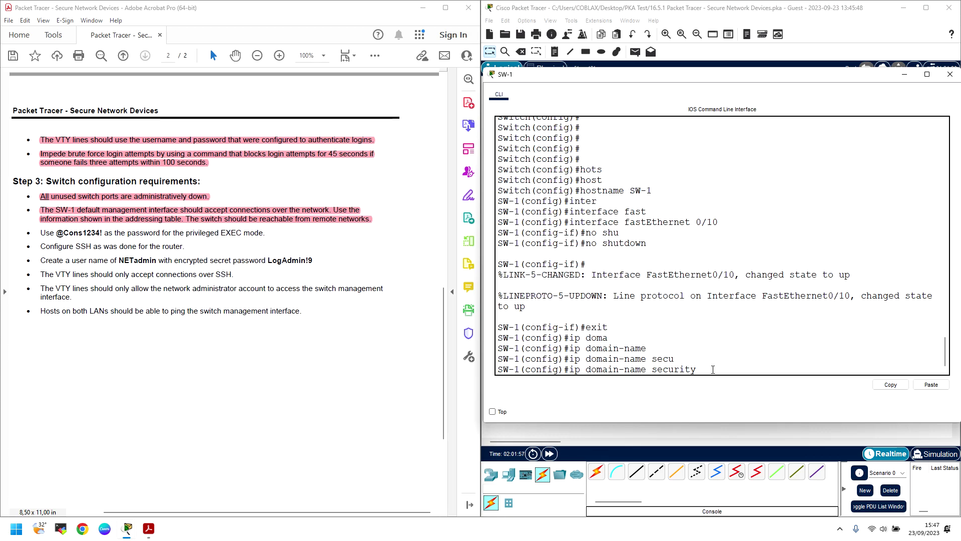
type(".com")
key("Return")
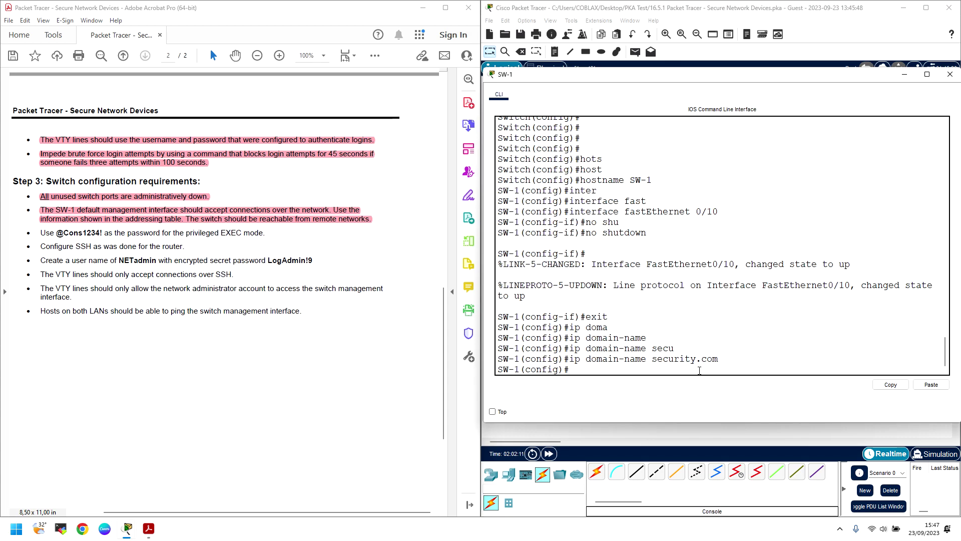
Step: Generate RSA keys on SW-1 with a 1024-bit modulus
type("cry")
key("Tab")
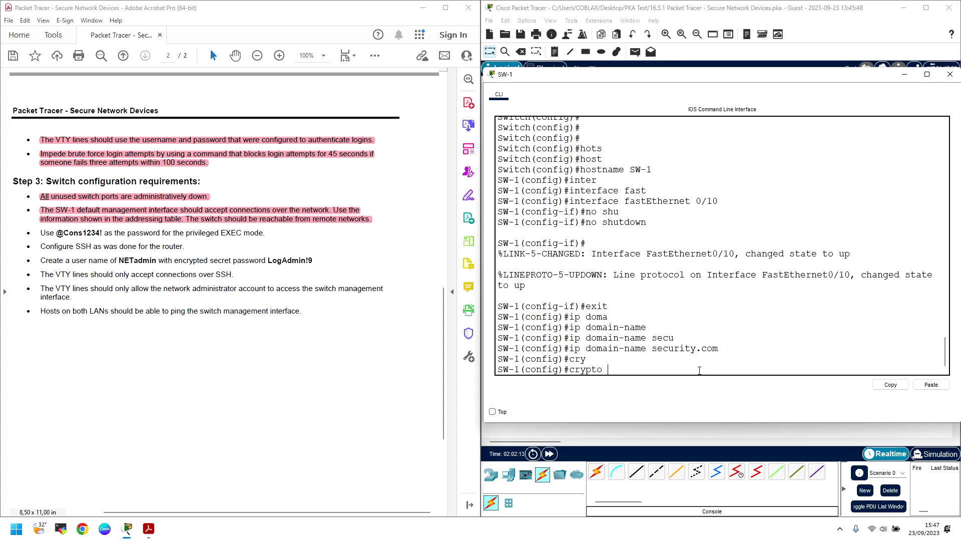
type("key ge")
key("Tab")
type("rsa")
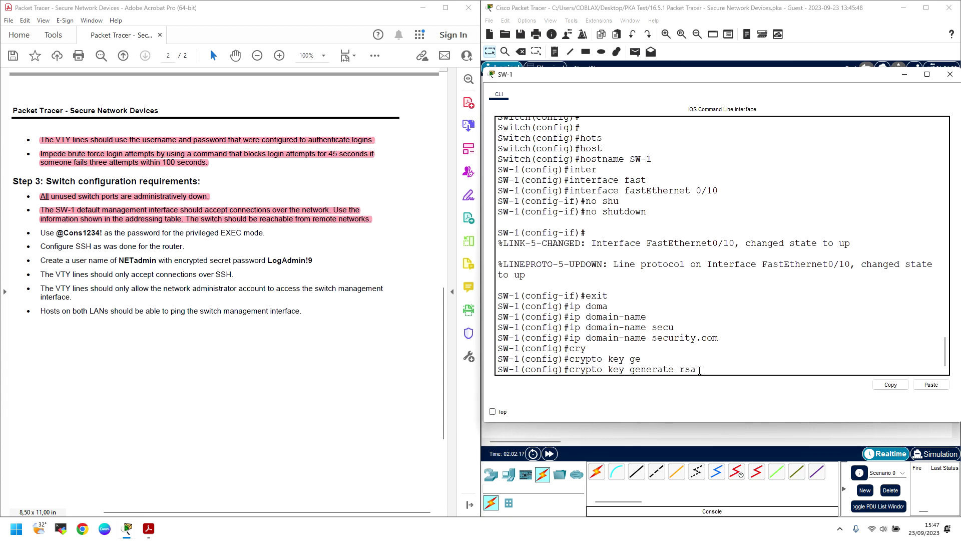
key("Return")
type("1024")
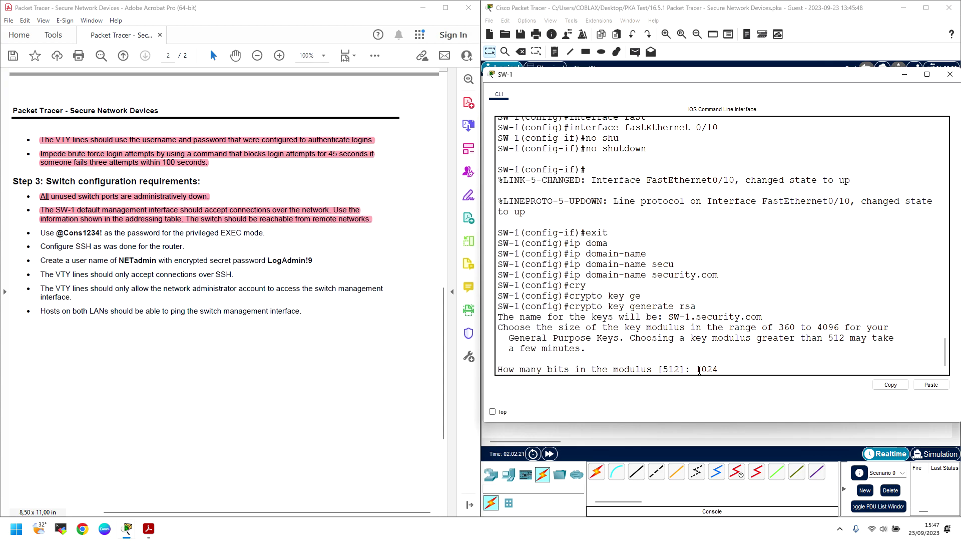
key("Return")
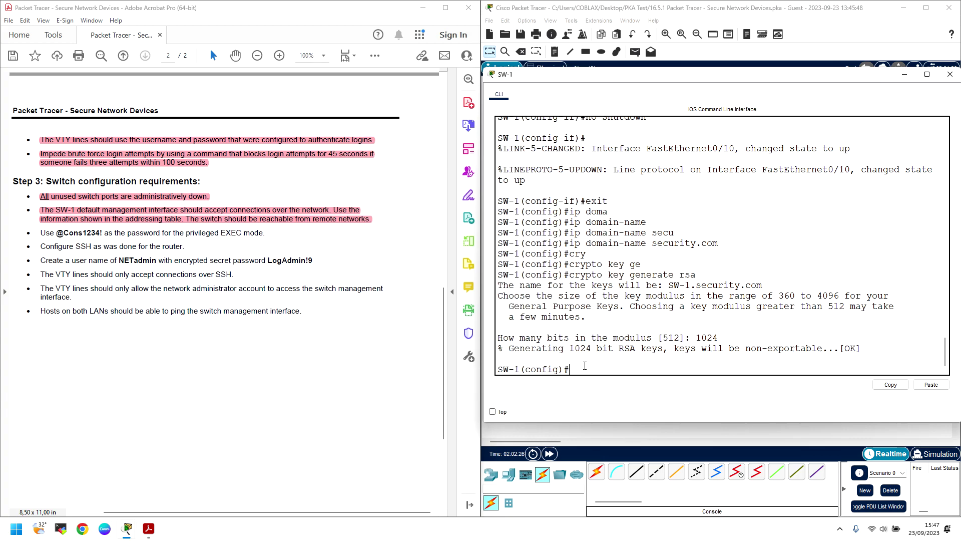
Step: Require local login on VTY lines 0–4
type("line vty 0")
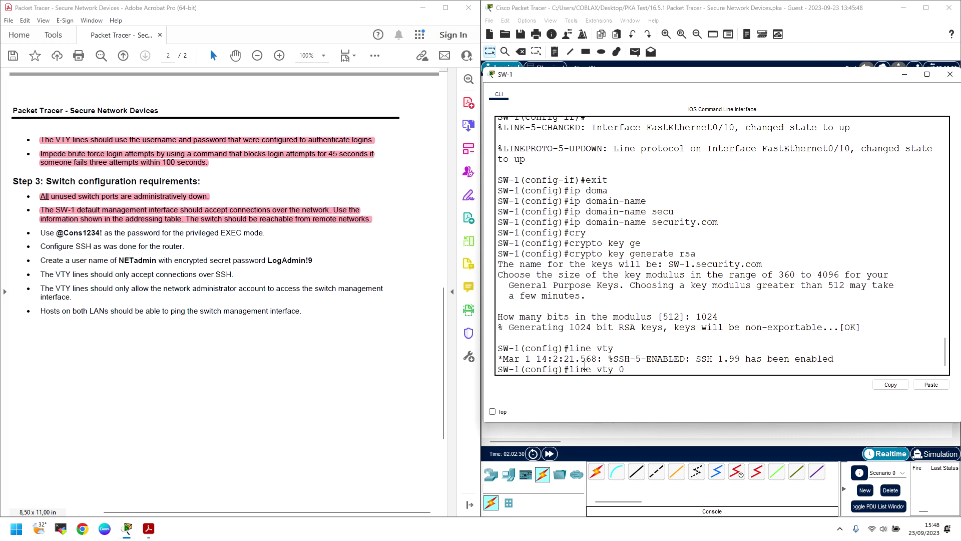
type(" 4")
key("Return")
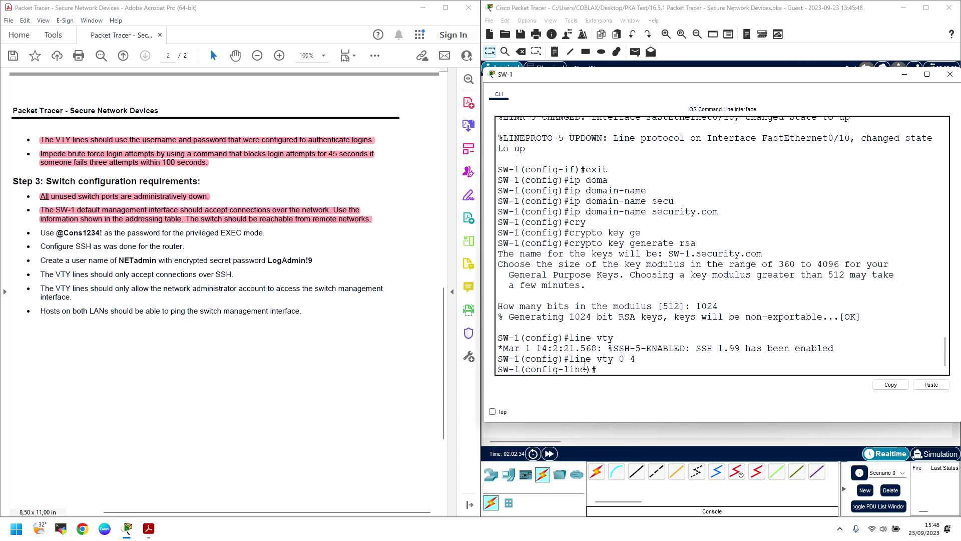
type("login local")
key("Return")
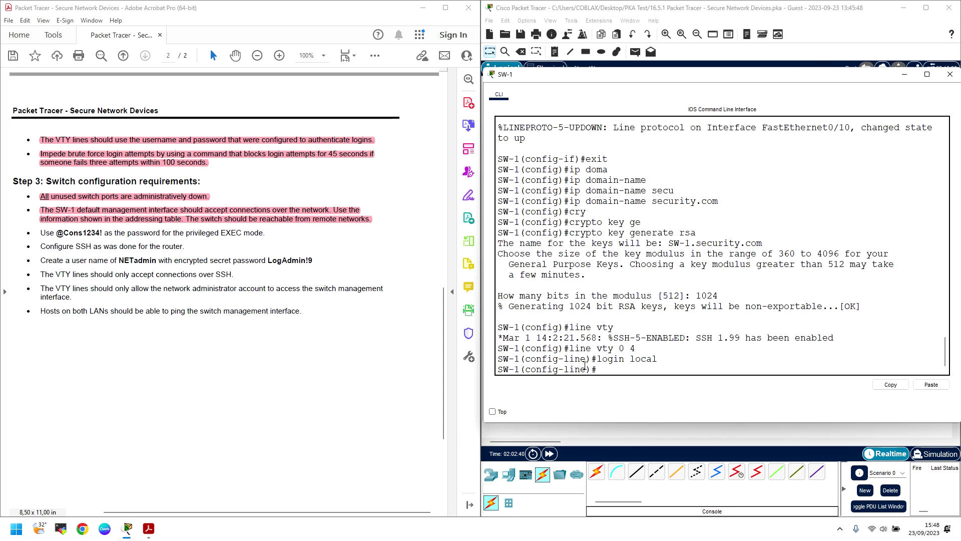
Step: Restrict VTY lines 0–4 to SSH with transport input ssh
type("trnas")
key("Tab")
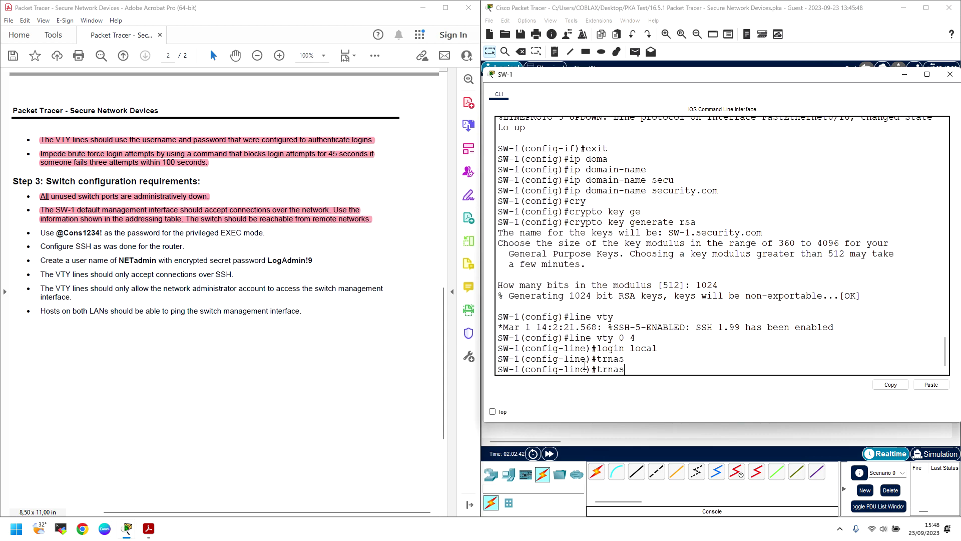
key("BackSpace")
key("BackSpace")
type("ansport")
key("Tab")
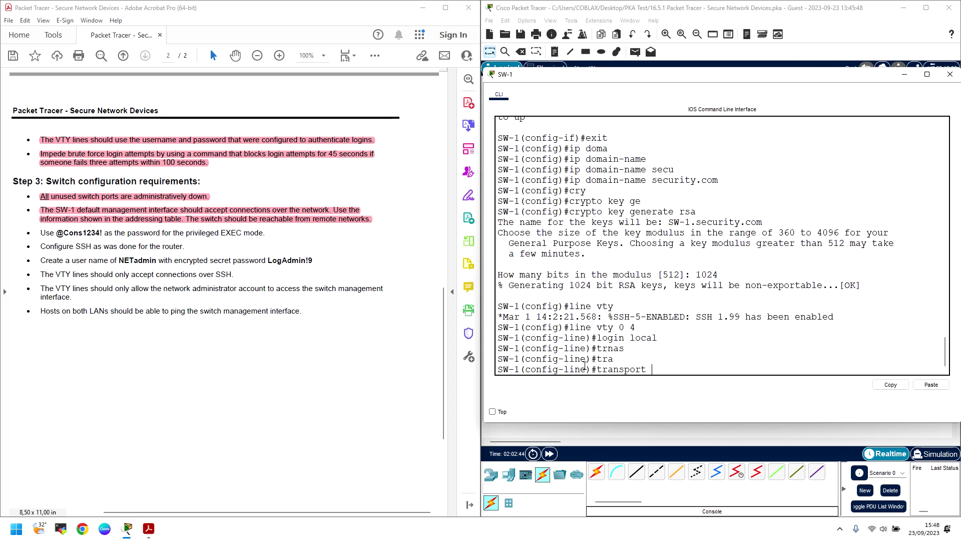
type("in")
key("Tab")
type("ssh")
key("Return")
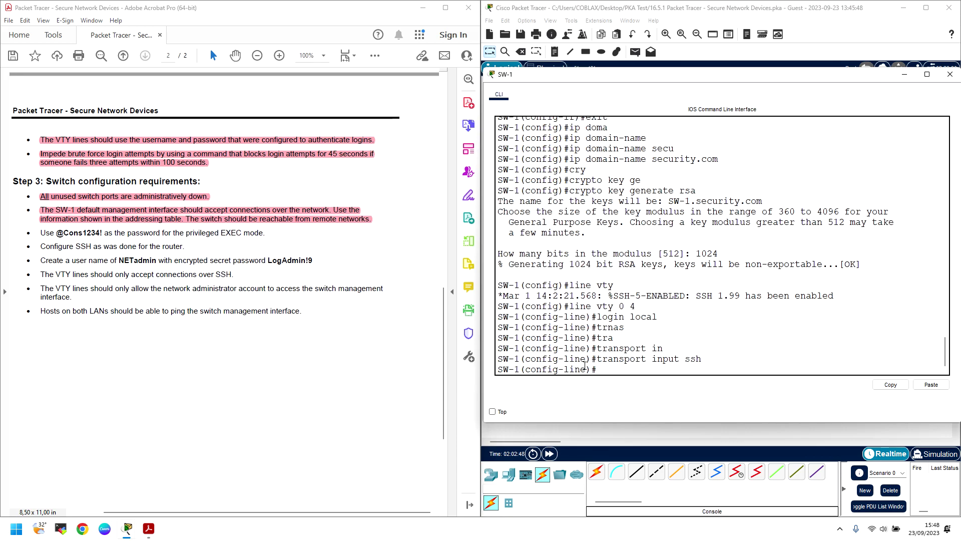
Step: Exit line configuration and list the running configuration with do sh run
type("exit")
key("Return")
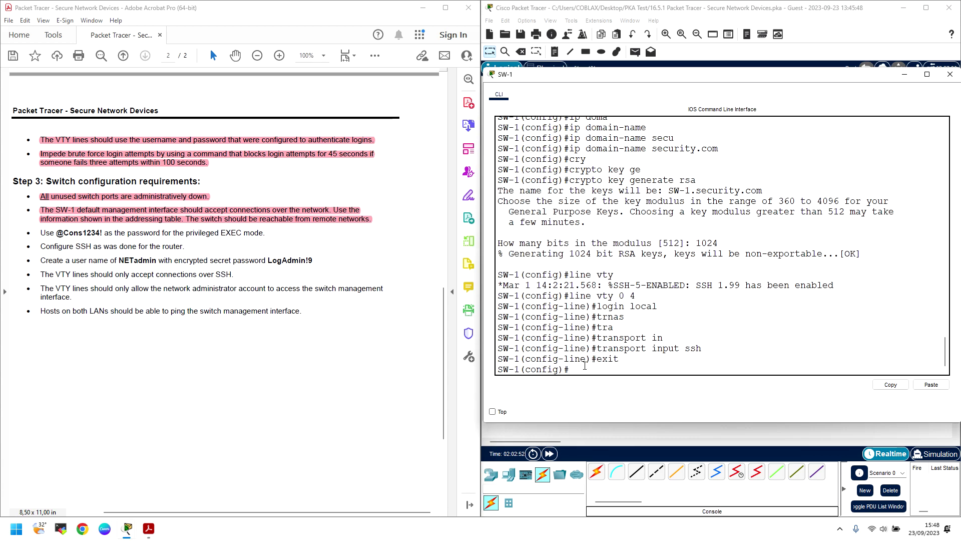
type("do sh run")
key("Return")
key("Return")
key("Return")
key("Return")
key("Return")
key("Return")
key("Return")
key("Return")
key("Return")
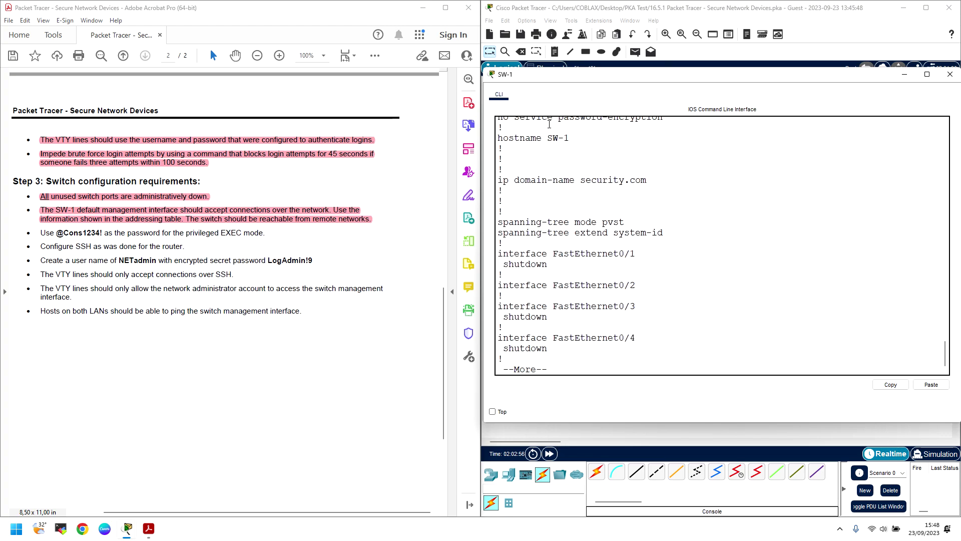
Step: Page through the running config, pointing out the security.com domain and SSH-only transport
left_click_drag(632, 178, 552, 179)
key("Return")
key("Return")
key("Return")
key("Return")
key("Return")
key("Return")
key("Return")
key("Return")
key("Return")
key("Return")
key("Return")
key("Return")
key("Return")
key("Return")
key("Return")
key("Return")
key("Return")
key("Return")
key("Return")
key("Return")
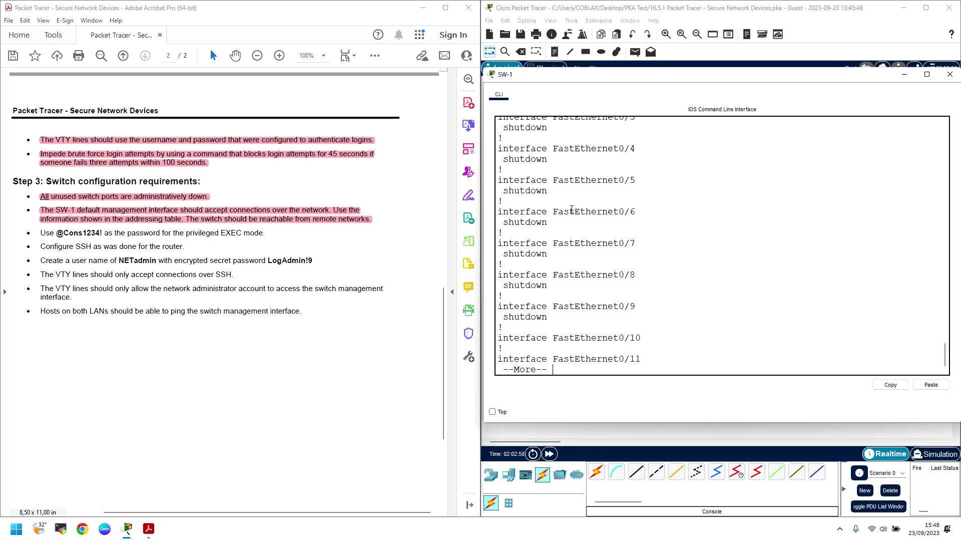
key("Return")
key("Return")
key("Return")
key("Return")
key("Return")
key("Return")
key("Return")
key("Return")
key("Return")
key("Return")
key("Return")
key("Return")
key("Return")
key("Return")
key("Return")
key("Return")
key("Return")
key("Return")
key("Return")
key("Return")
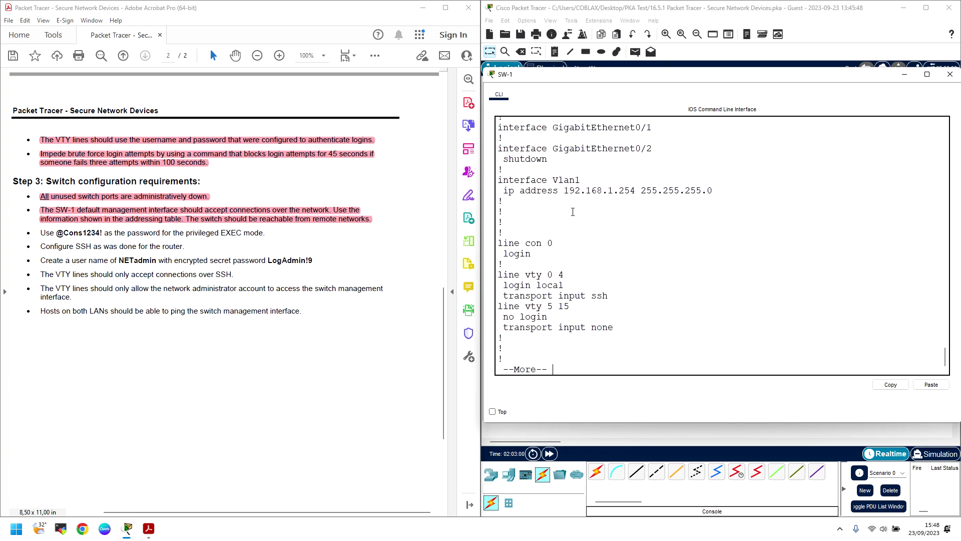
key("Return")
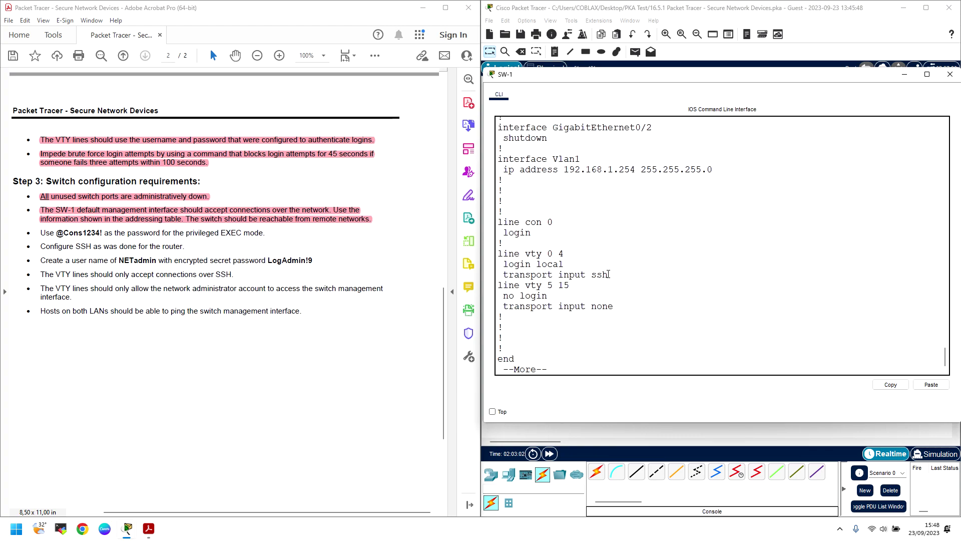
left_click_drag(608, 274, 531, 274)
left_click(534, 272)
Step: Point out VTY 5–15 with no login, finish the listing, and select the Configure SSH requirement
left_click_drag(512, 290, 538, 295)
left_click(535, 287)
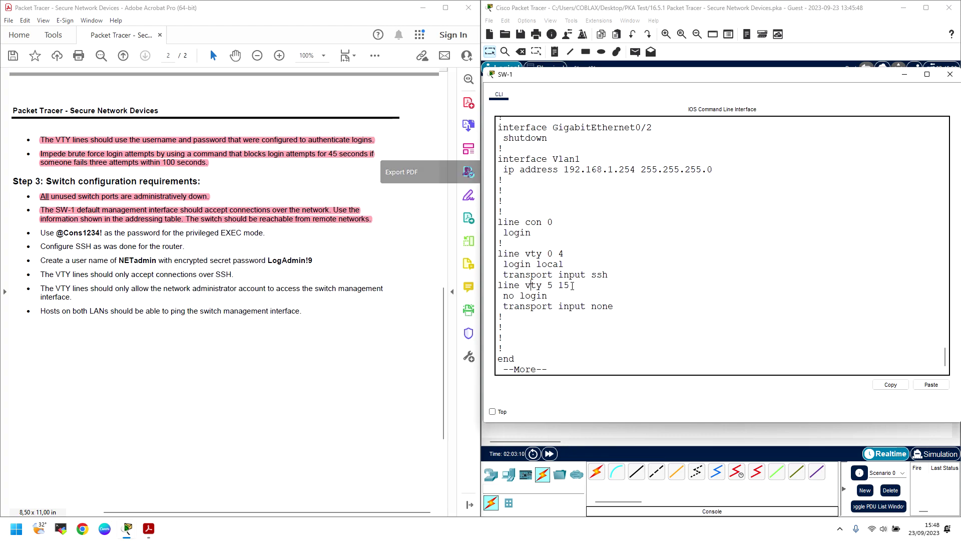
left_click_drag(502, 296, 546, 297)
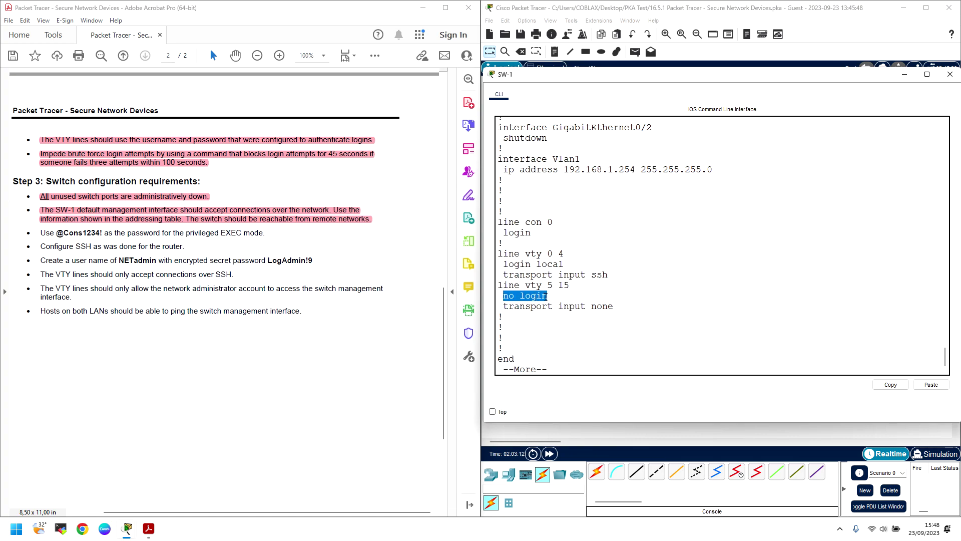
left_click(568, 339)
key("space")
left_click(105, 260)
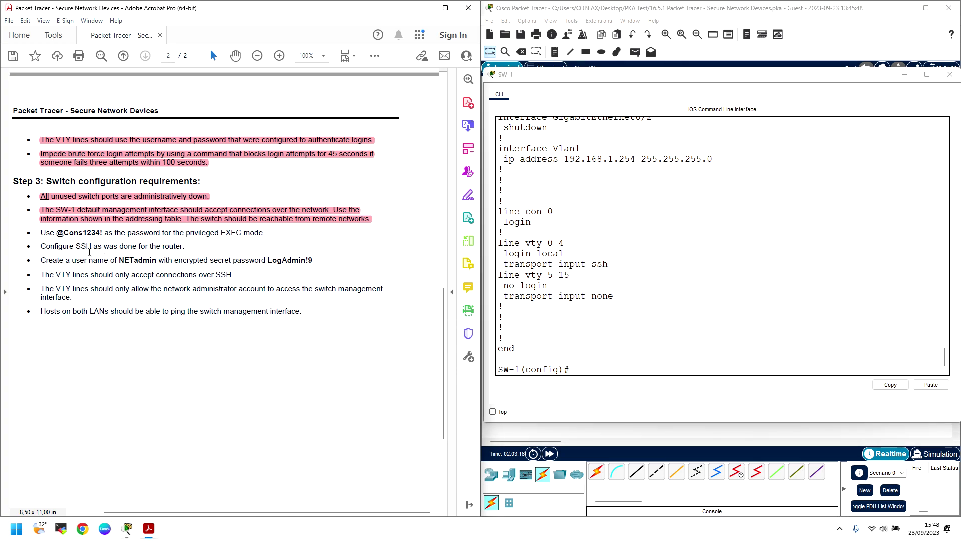
left_click_drag(185, 246, 40, 244)
Step: Highlight the Configure SSH requirement line pink in Acrobat
right_click(176, 253)
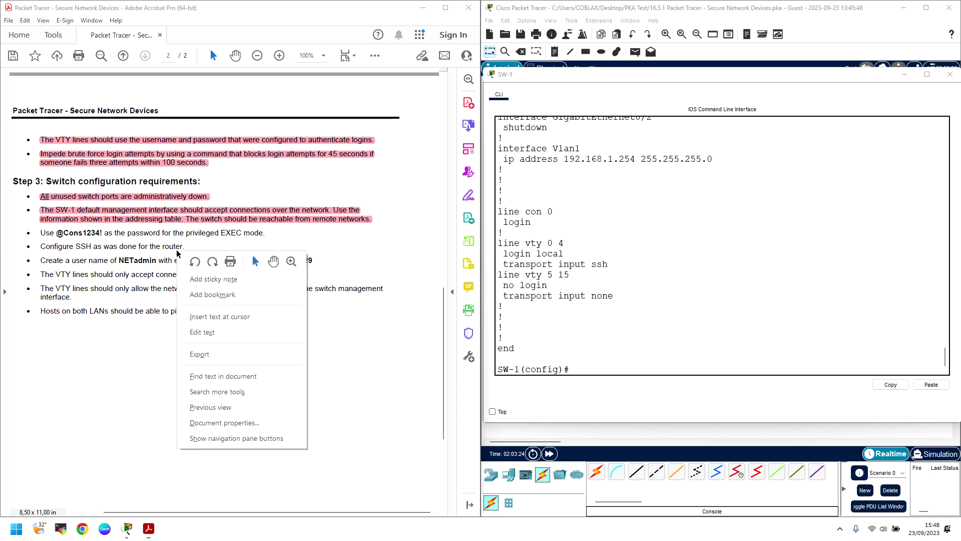
left_click(135, 246)
left_click_drag(186, 247, 40, 247)
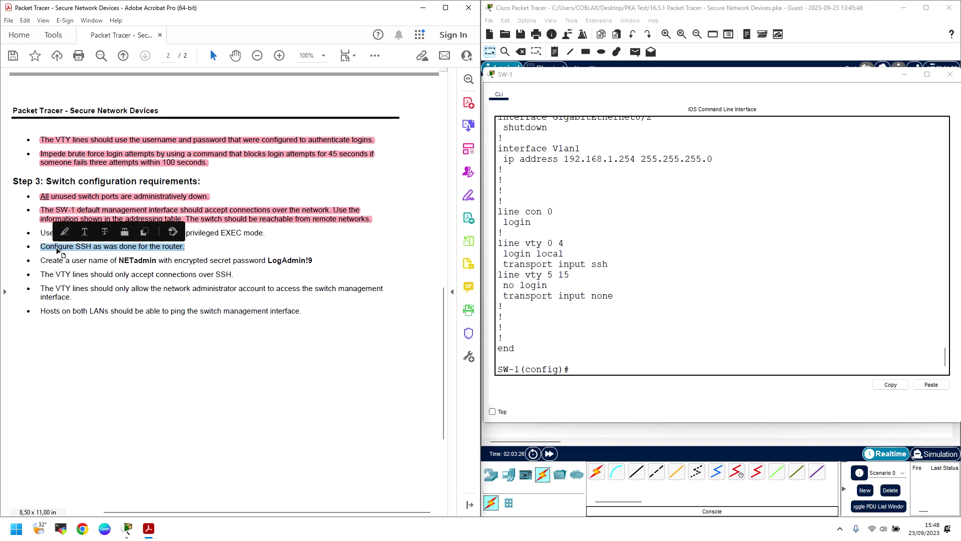
right_click(70, 245)
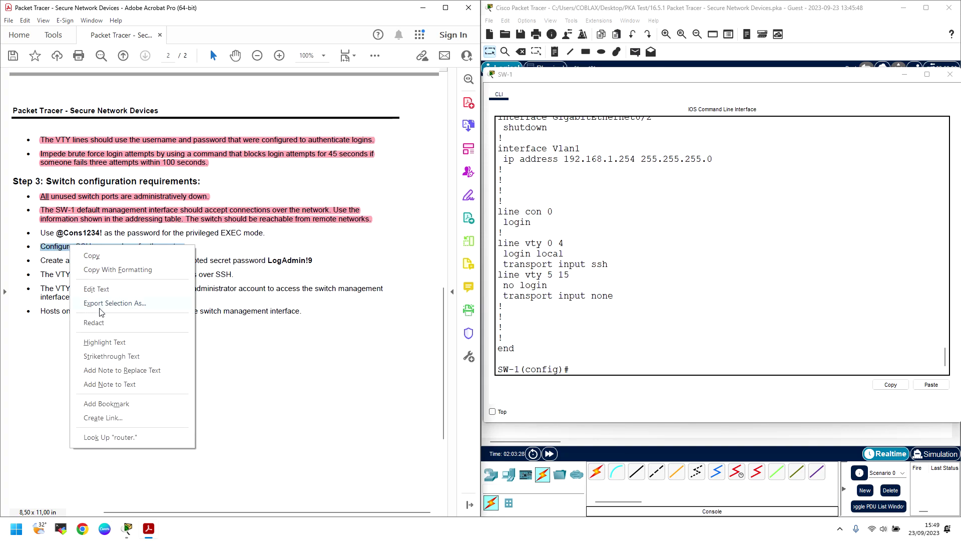
left_click(106, 342)
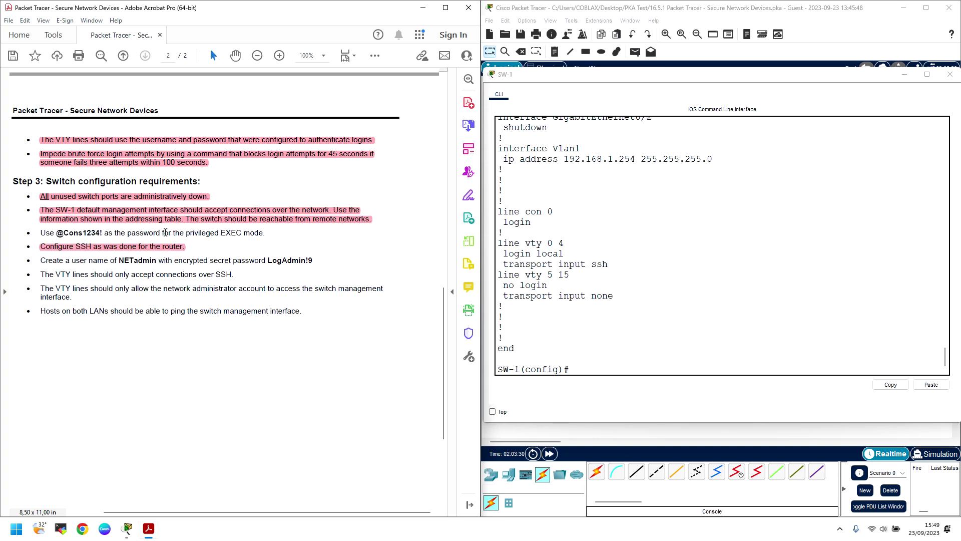
Step: Highlight the NETadmin user requirement line pink, then return to SW-1
left_click_drag(41, 260, 315, 260)
right_click(301, 260)
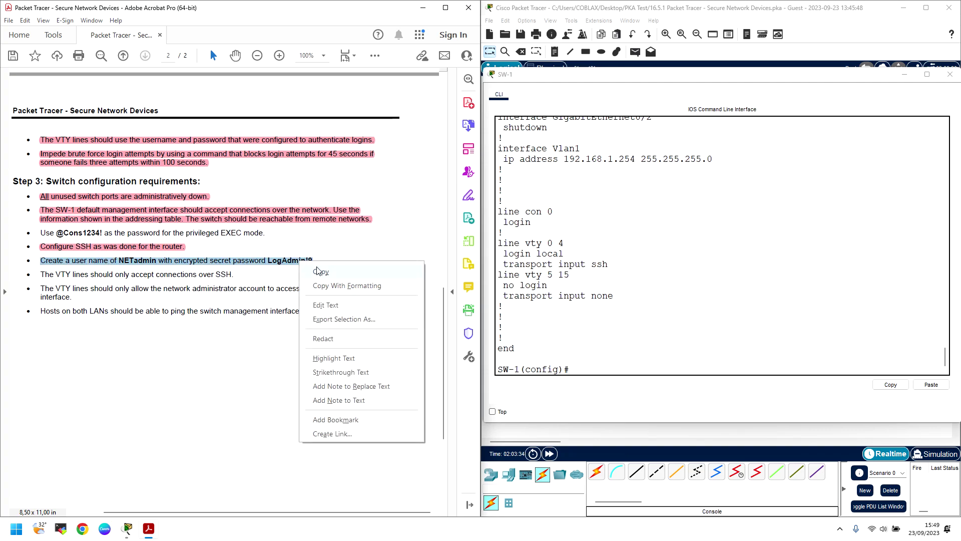
left_click(334, 358)
left_click(603, 368)
Step: Create local user NETadmin on SW-1 with an encrypted secret password
type("userna")
key("Tab")
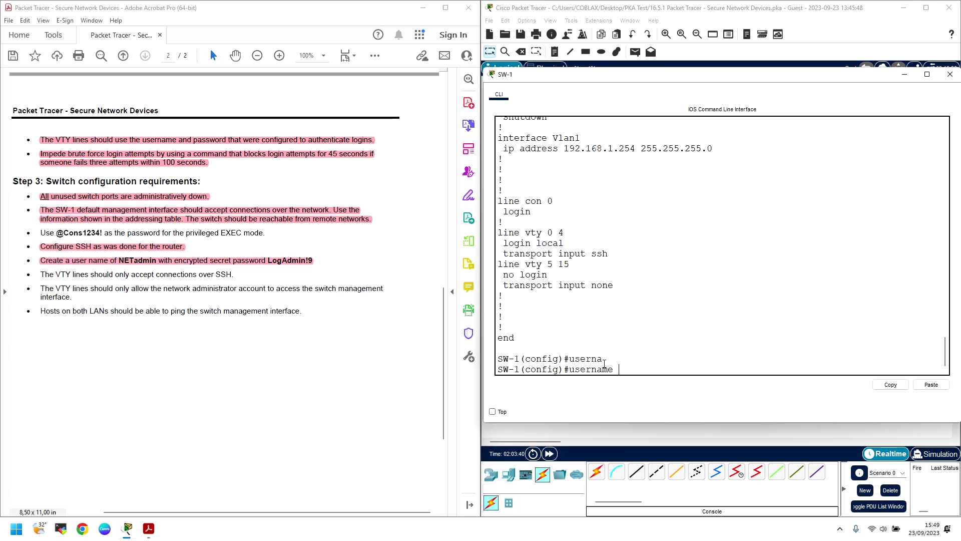
type("NETadmin secr")
key("Tab")
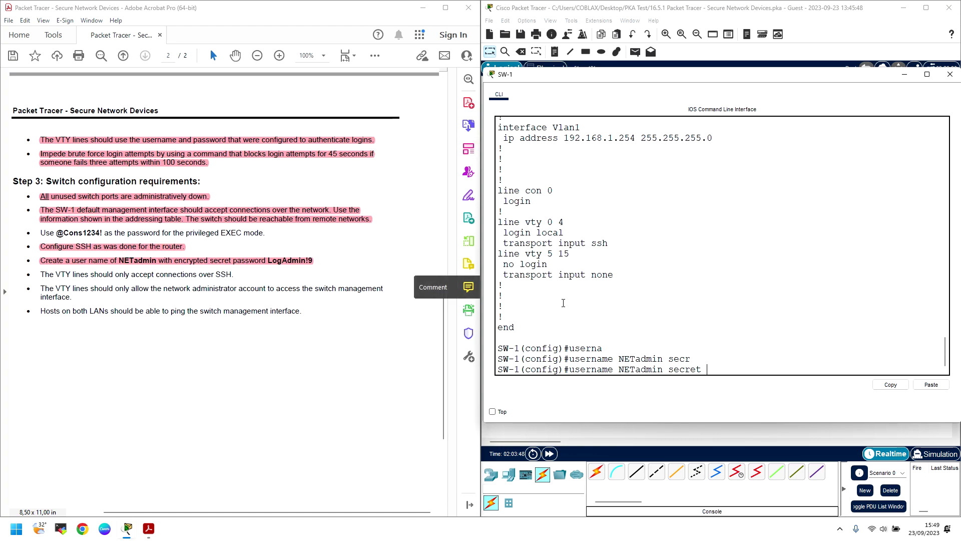
type("LogAdmin!9")
key("Return")
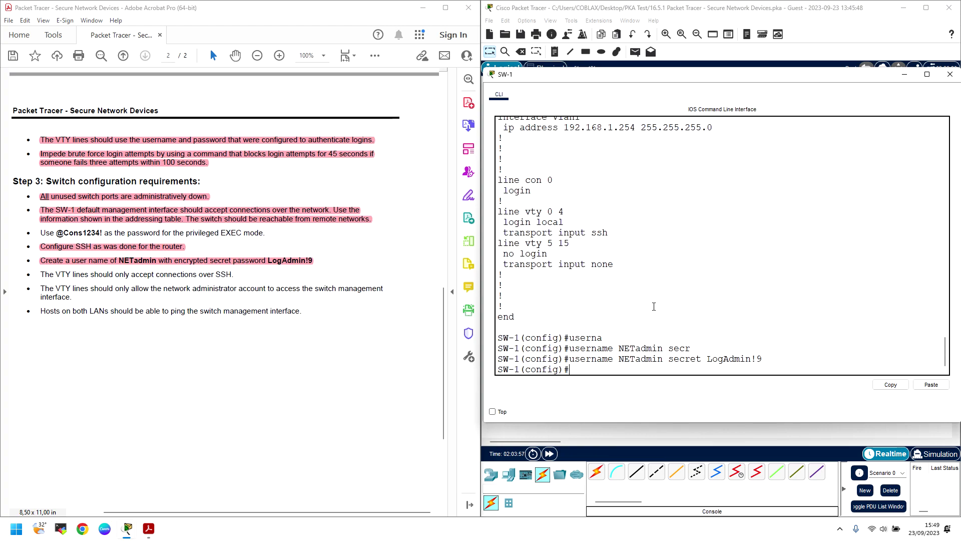
Step: Highlight the SSH-only VTY requirement line pink in Acrobat
left_click(159, 275)
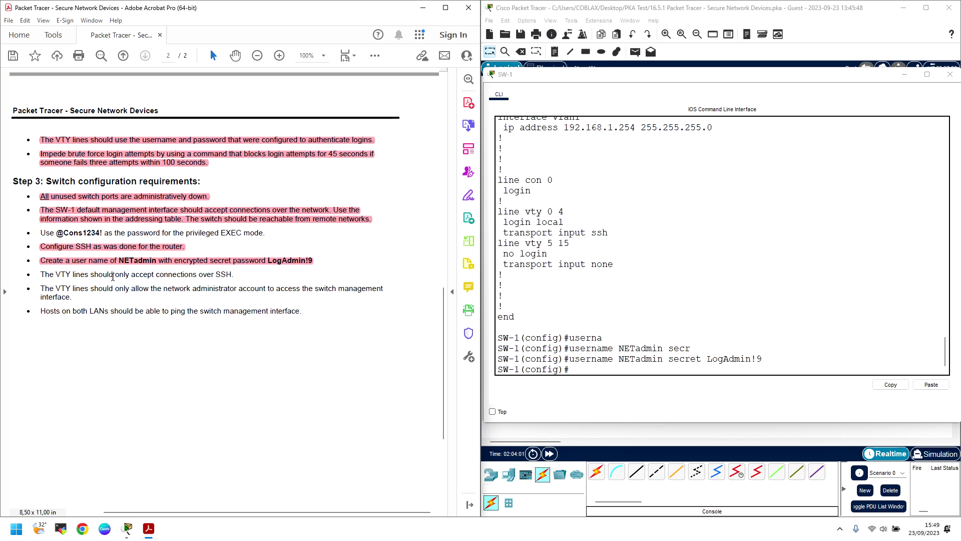
mouse_move(241, 275)
left_mouse_down()
mouse_move(40, 278)
mouse_move(235, 273)
left_mouse_up()
right_click(85, 279)
left_click(65, 276)
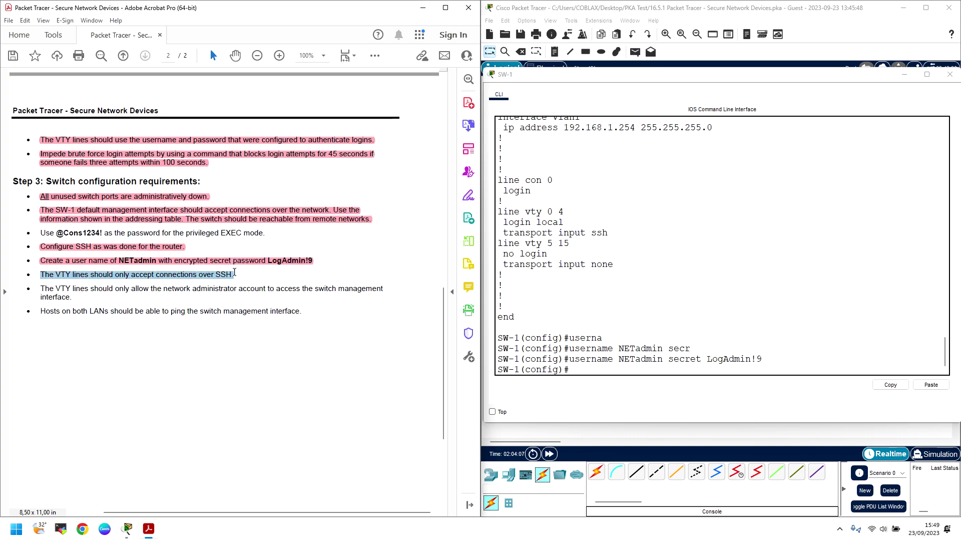
right_click(230, 278)
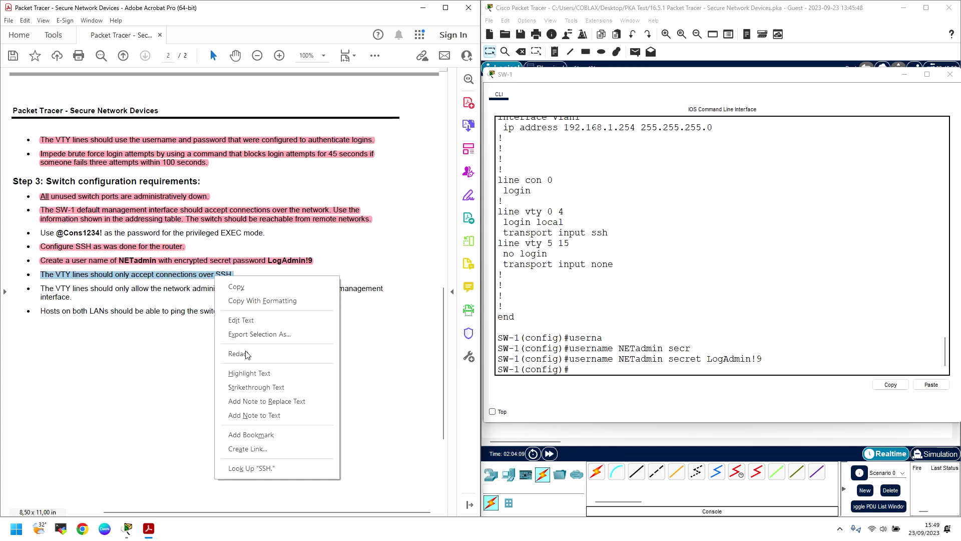
left_click(253, 374)
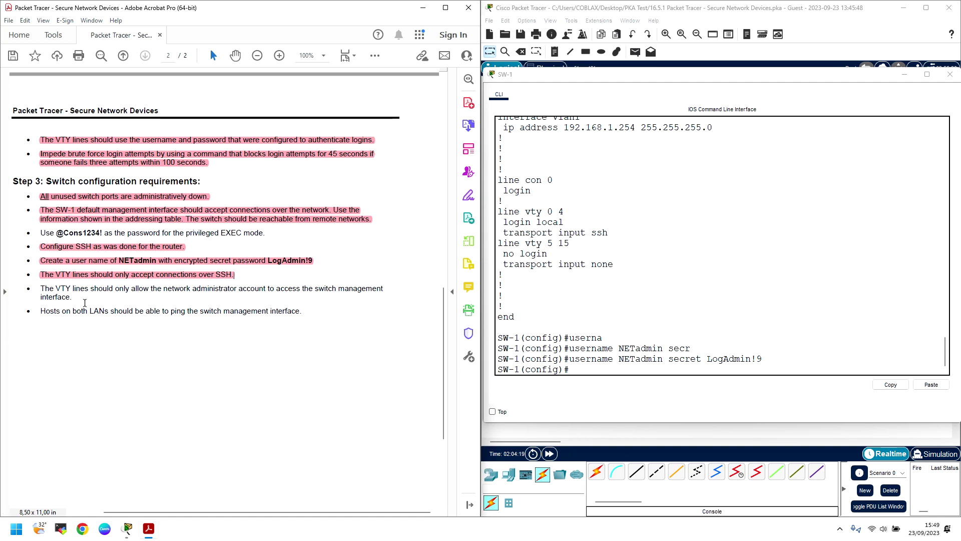
Step: Re-select the full VTY access requirement bullet and highlight it pink
left_click_drag(83, 289, 333, 290)
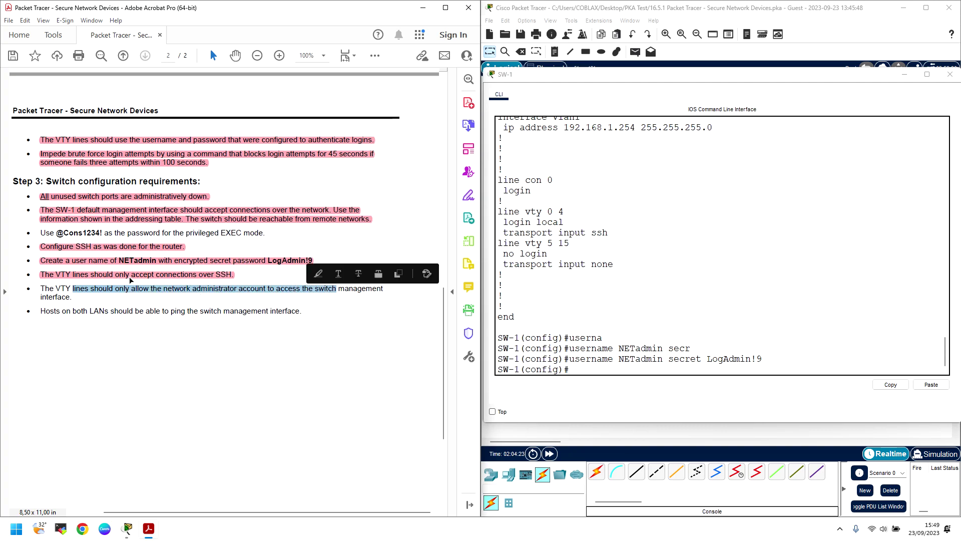
left_click(275, 290)
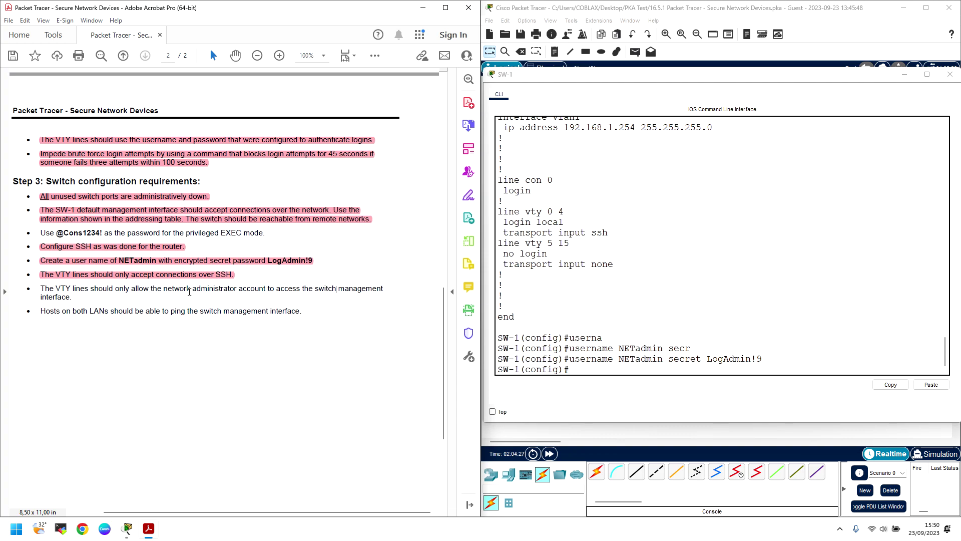
left_click_drag(39, 289, 72, 298)
right_click(65, 296)
left_click(97, 387)
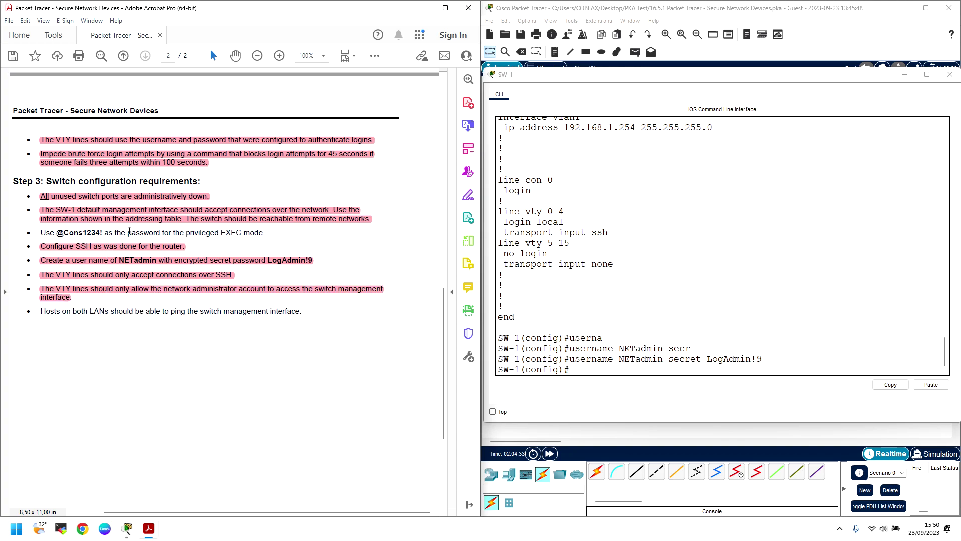
Step: Return to SW-1's command line and re-snap Packet Tracer to the right half beside the PDF
left_click_drag(127, 232, 235, 239)
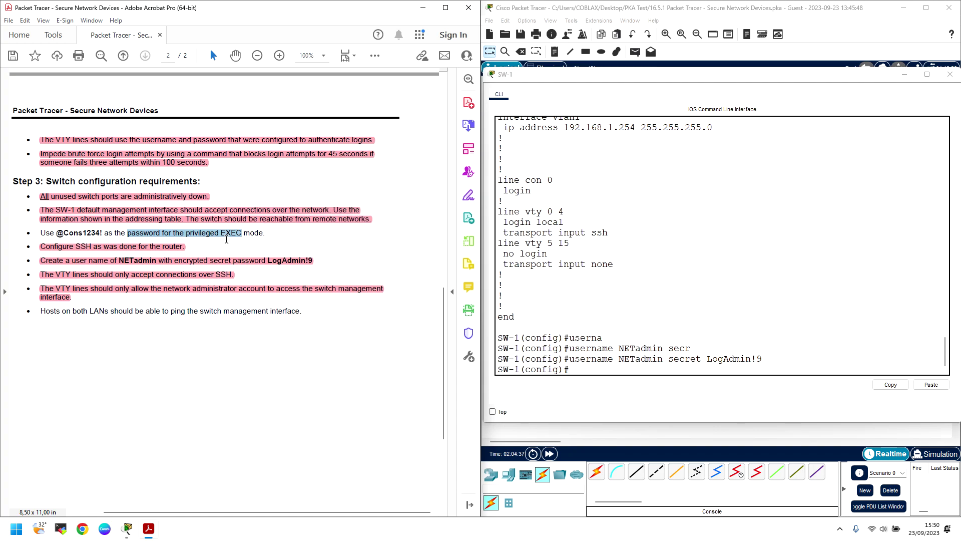
left_click(580, 367)
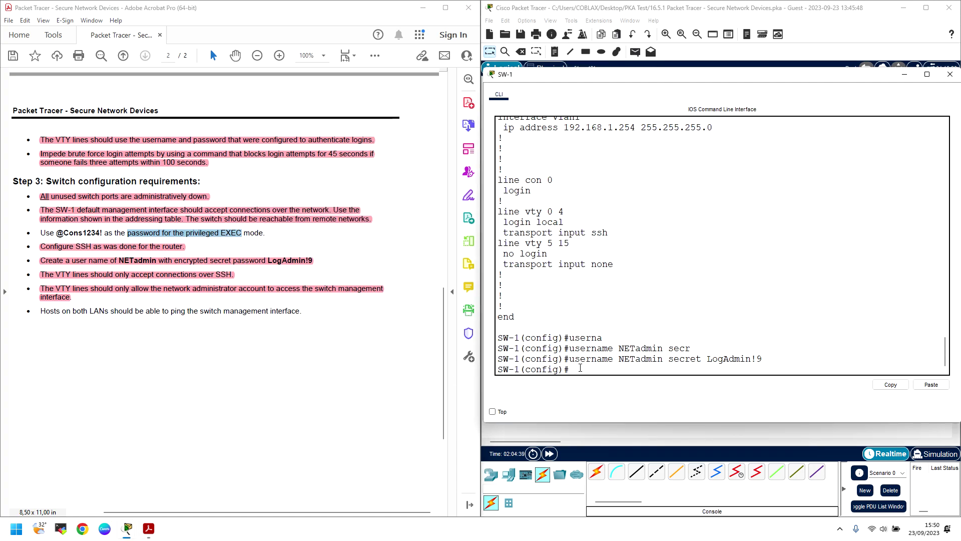
type("a")
left_click_drag(696, 9, 695, 75)
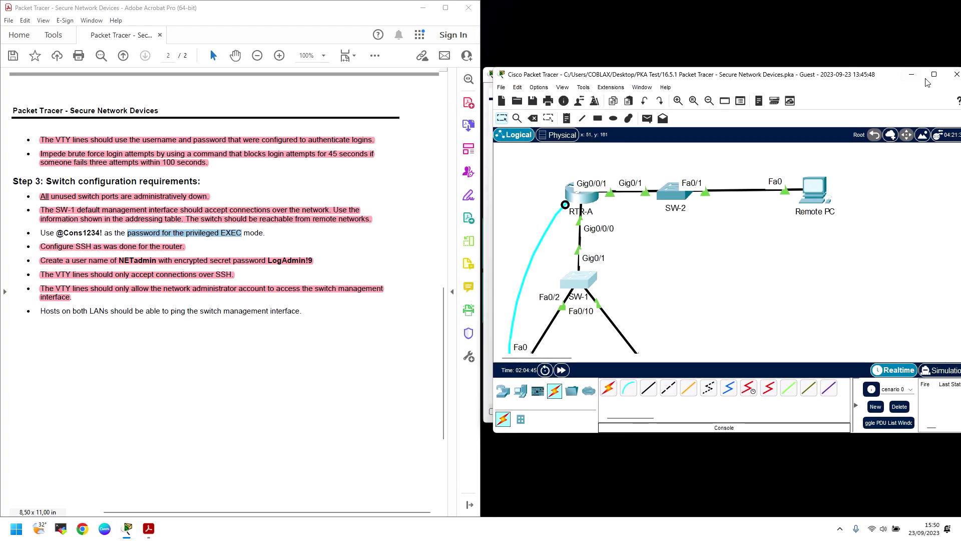
left_click(931, 79)
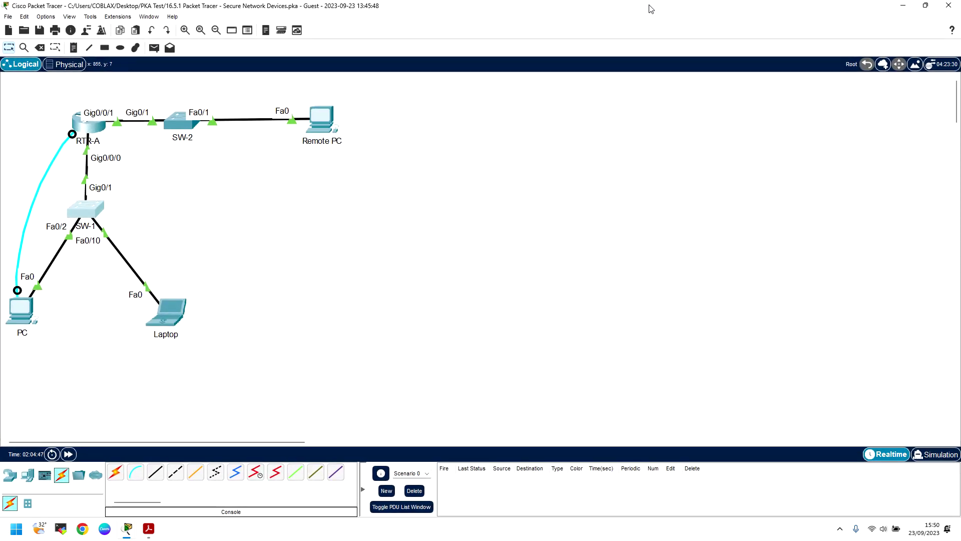
left_click_drag(649, 9, 959, 100)
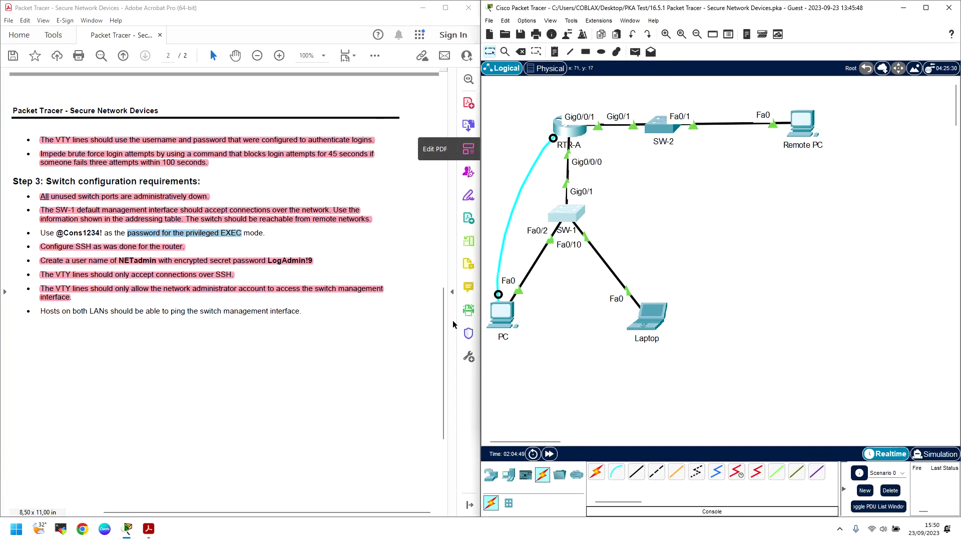
Step: Set an enable secret password for privileged EXEC mode on SW-1
left_click(567, 217)
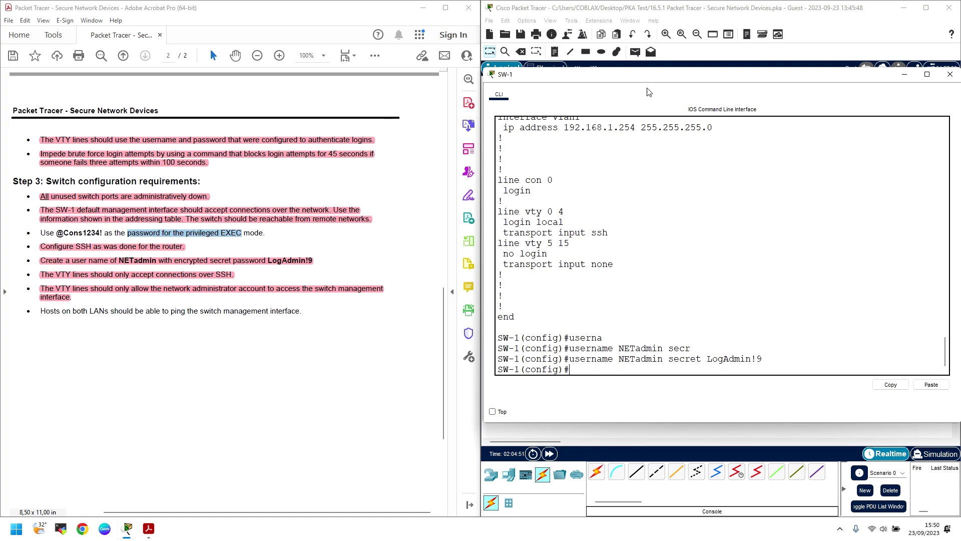
left_click_drag(652, 78, 190, 103)
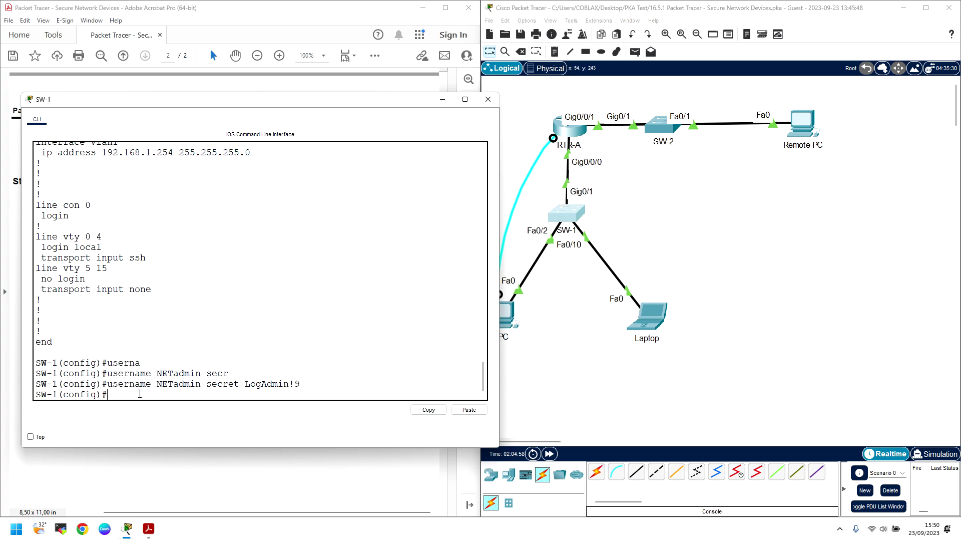
type("ena")
key("Tab")
type("se")
key("Tab")
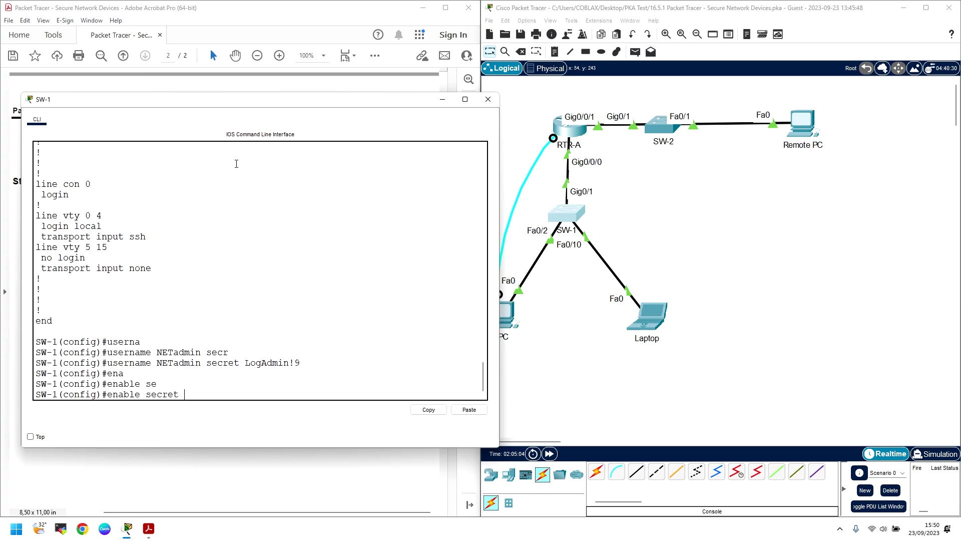
left_click_drag(269, 107, 625, 101)
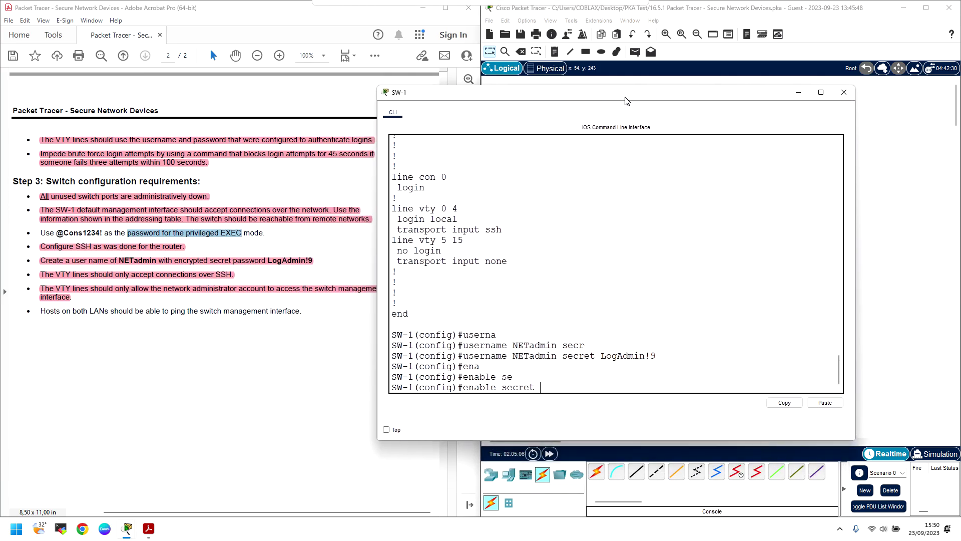
type("@Cons")
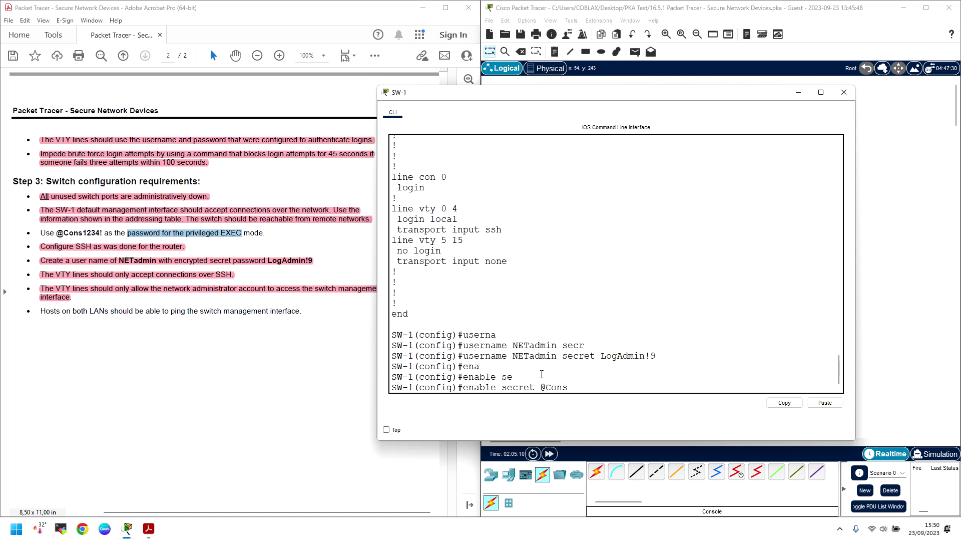
type("1234!")
key("Return")
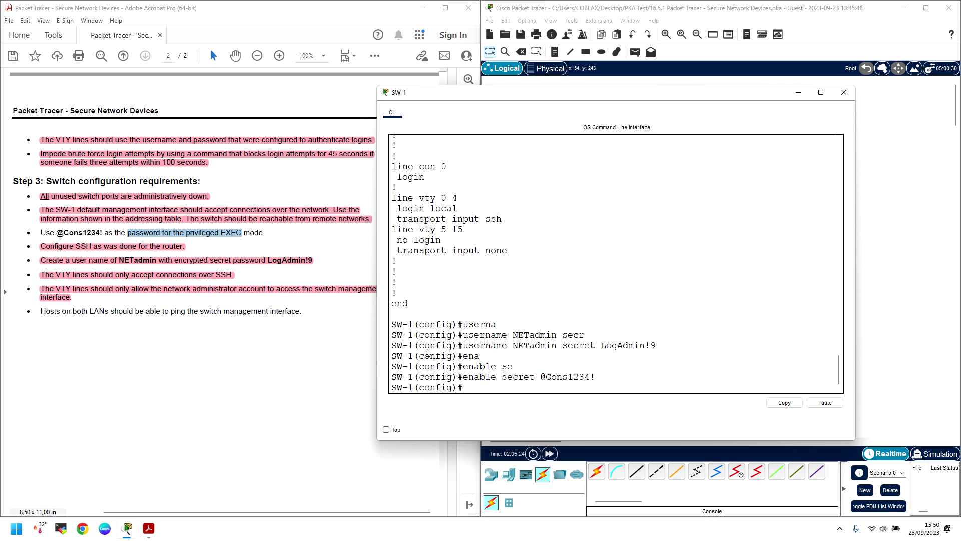
Step: Review SW-1's running configuration with 'do sh run', checking the console and VTY line settings
type("do sh run")
key("Return")
key("Return")
key("Return")
key("Return")
key("Return")
key("Return")
key("Return")
key("Return")
key("Return")
key("Return")
key("Return")
key("Return")
key("Return")
key("Return")
key("Return")
key("Return")
key("Return")
key("Return")
key("Return")
key("Return")
key("Return")
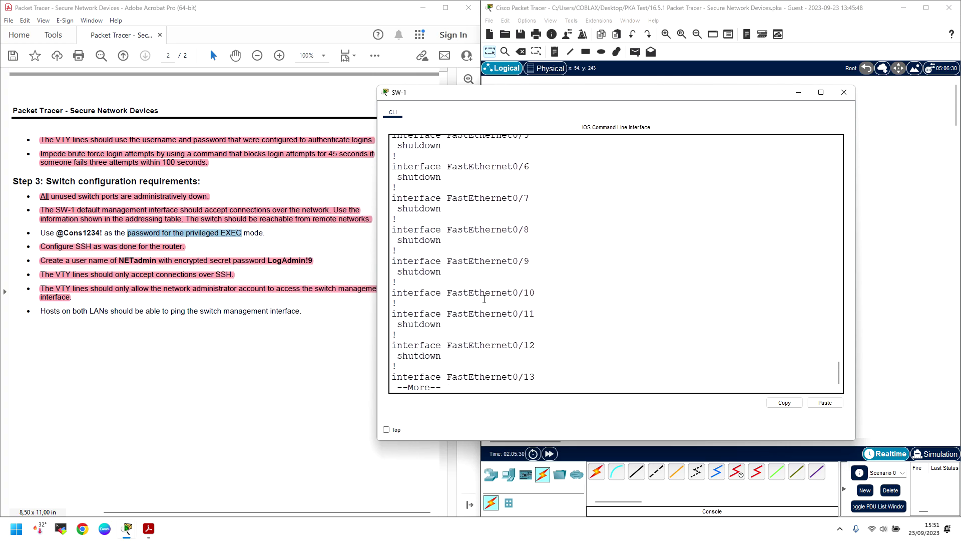
key("Return")
key("Return")
key("Return")
key("Return")
key("Return")
key("Return")
key("Return")
key("Return")
key("Return")
key("Return")
key("Return")
key("Return")
key("Return")
key("Return")
key("Return")
key("Return")
key("Return")
key("Return")
key("Return")
key("Return")
key("Return")
key("Return")
key("Return")
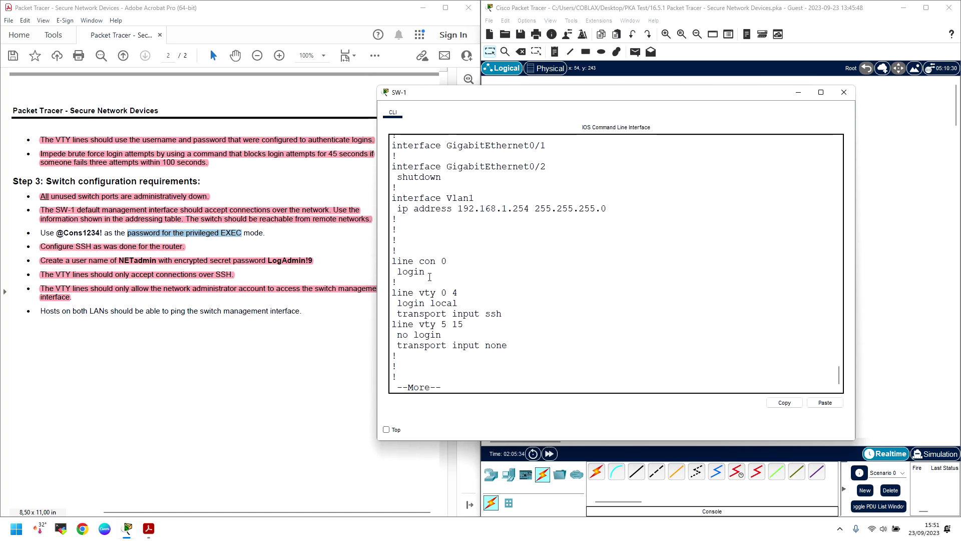
left_click_drag(446, 261, 436, 279)
left_click(419, 267)
left_click(457, 288)
left_click_drag(409, 324, 457, 344)
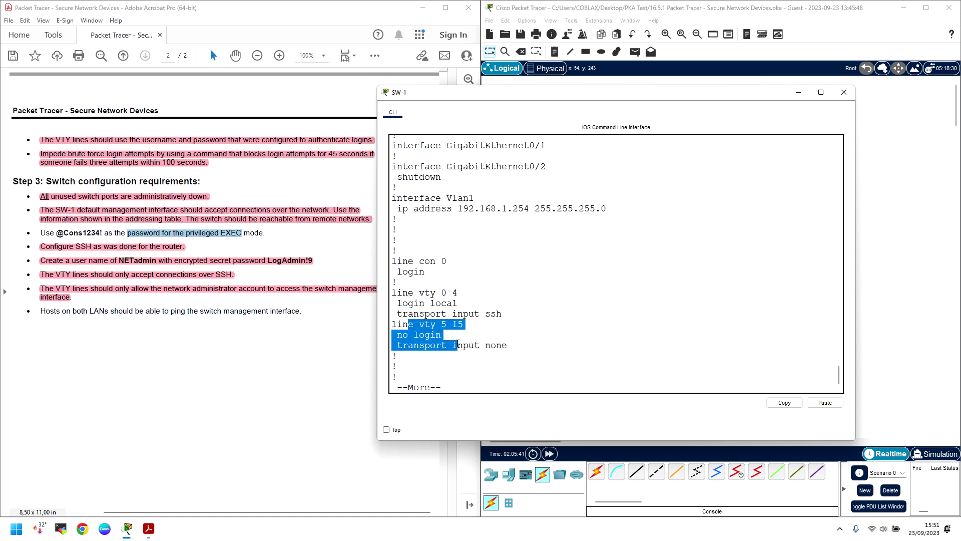
left_click(521, 336)
left_click(843, 92)
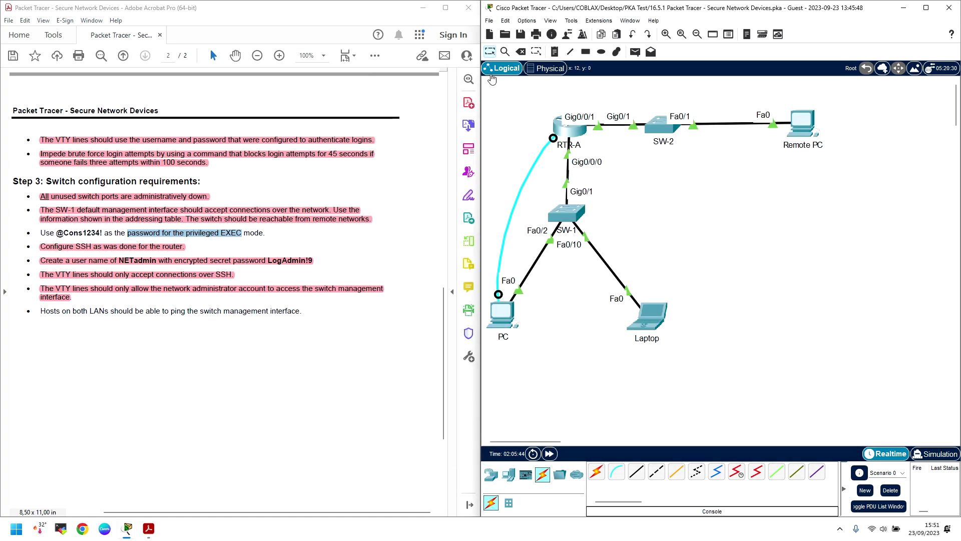
Step: Connect a console cable from the Laptop's USB0 port to SW-1's Console port
left_click(616, 471)
left_click(659, 313)
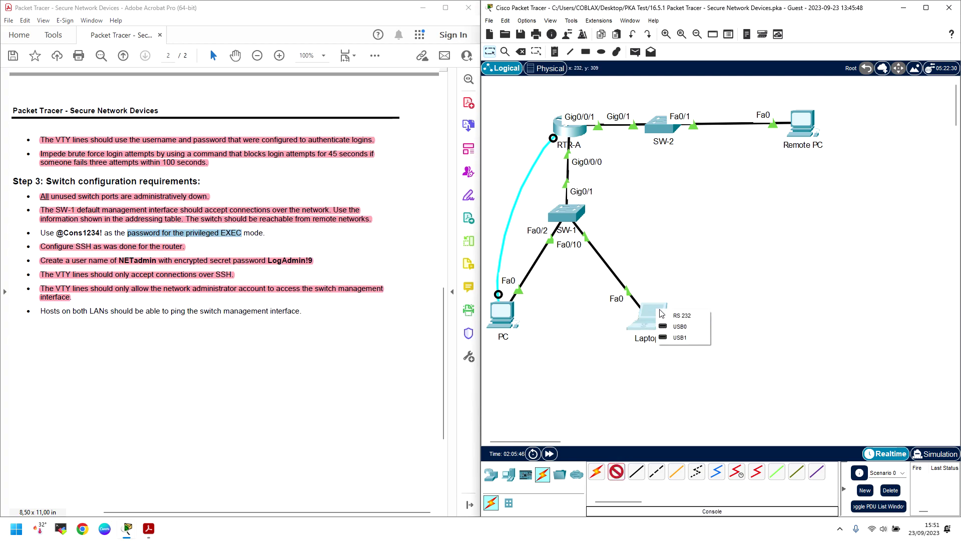
left_click(694, 327)
left_click(578, 216)
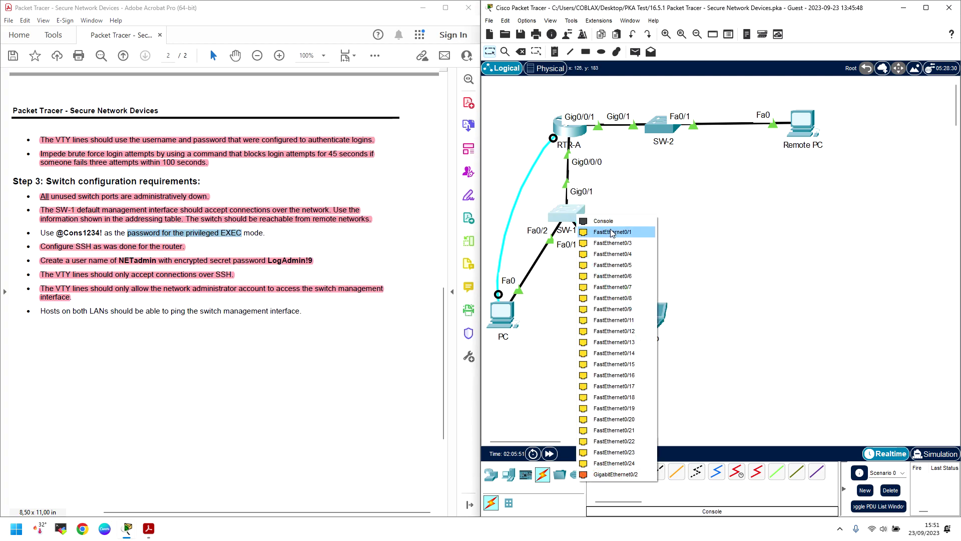
left_click(604, 221)
Step: In the Laptop's Terminal with default settings, exit SW-1 back to the user EXEC prompt
left_click(649, 322)
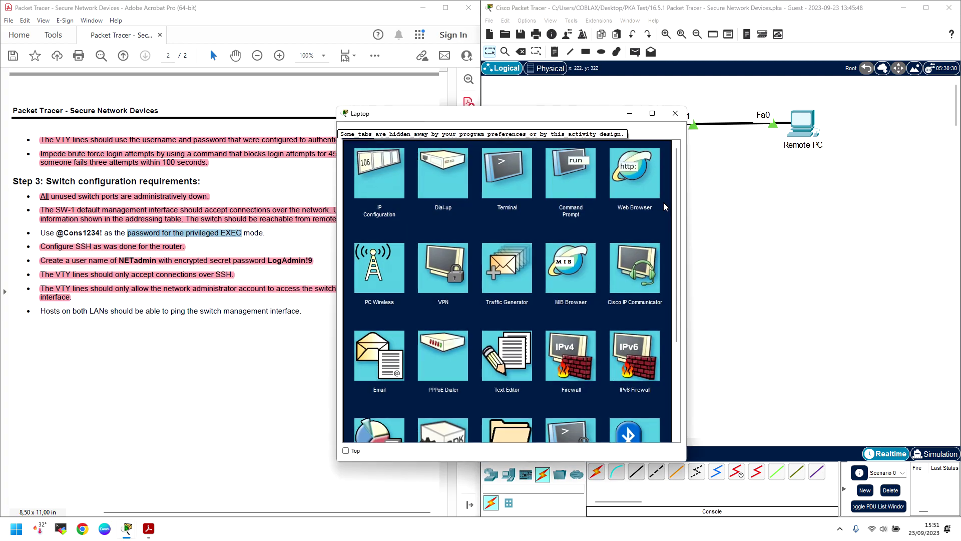
left_click(523, 178)
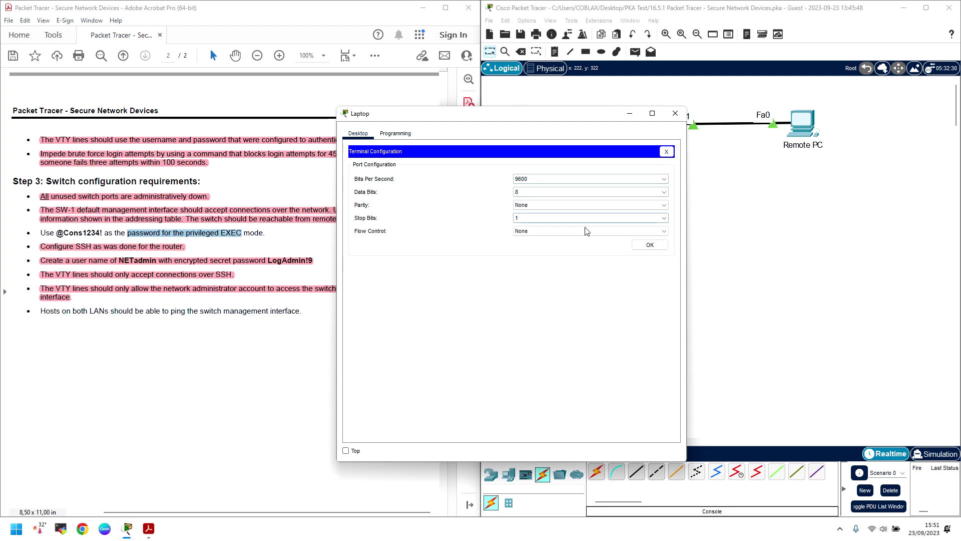
left_click(650, 244)
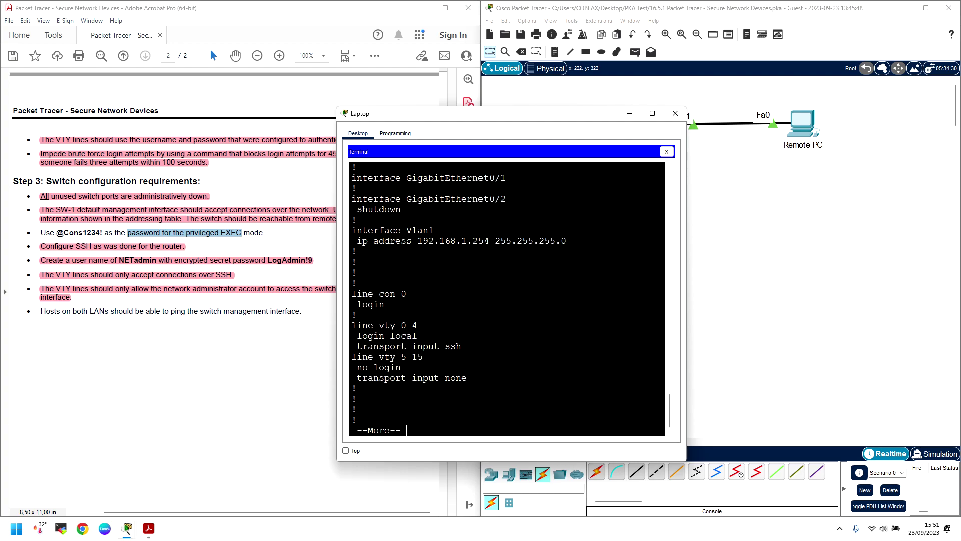
type("exit")
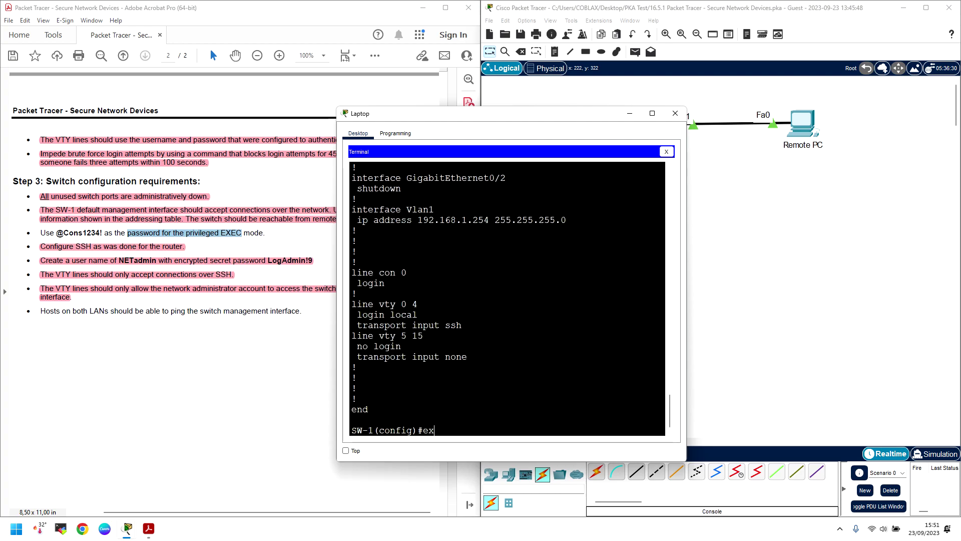
key("Return")
type("ex")
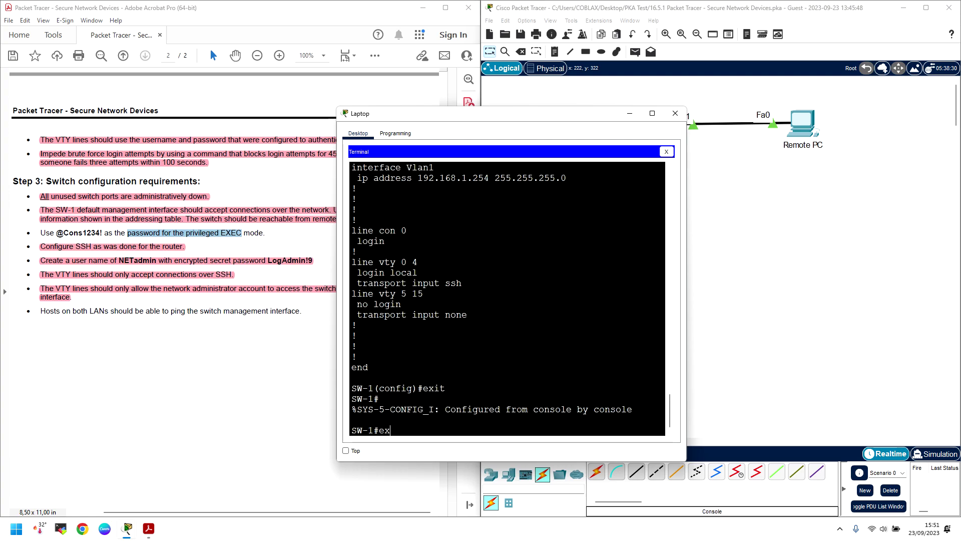
type("it")
key("Return")
key("Return")
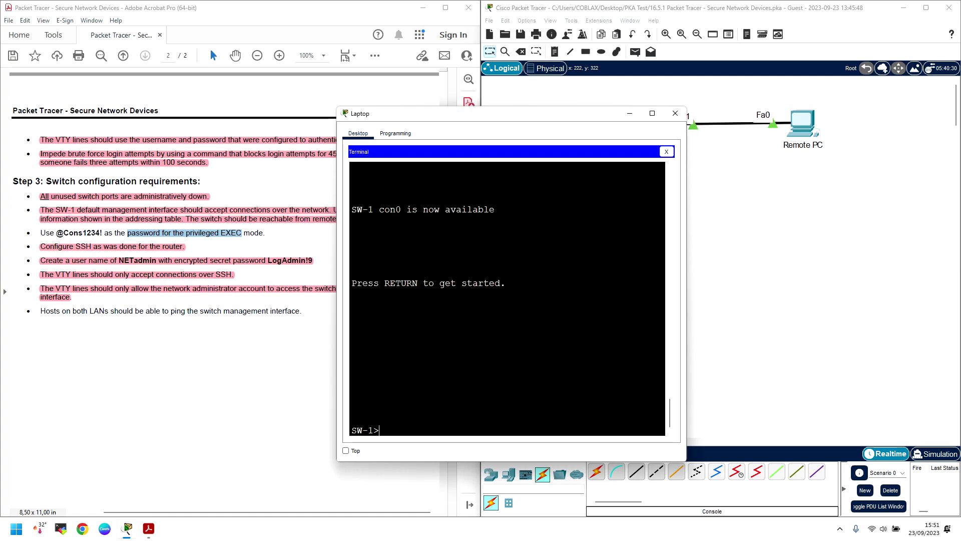
type("exit")
key("Return")
key("Return")
Step: Select the privileged EXEC password bullet in the PDF and close the Laptop window
left_click(675, 113)
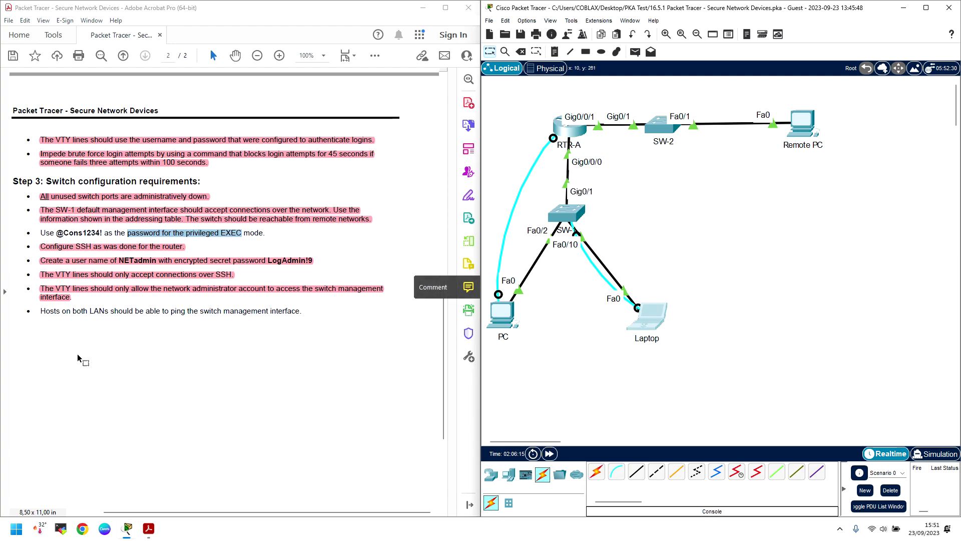
left_click(194, 232)
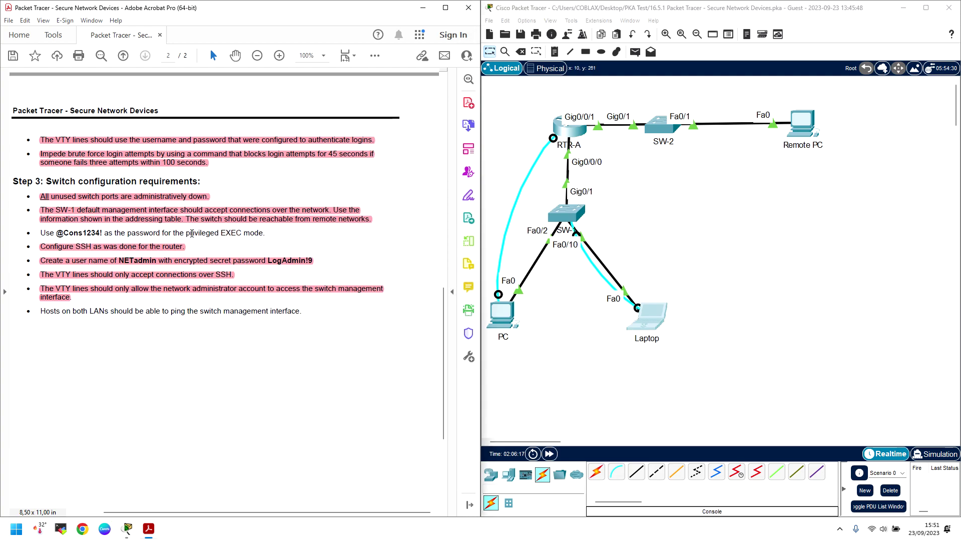
left_click_drag(274, 231, 56, 233)
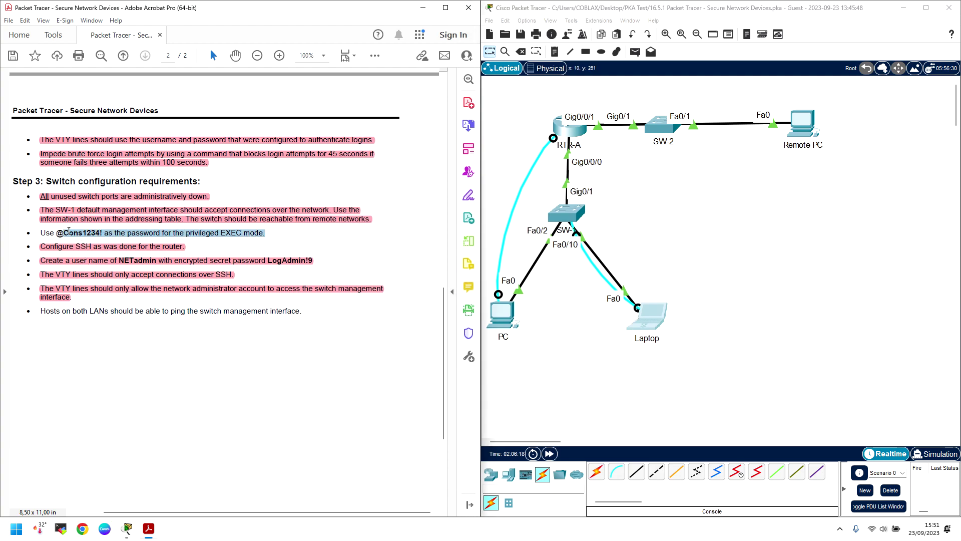
left_click(654, 310)
left_click(675, 113)
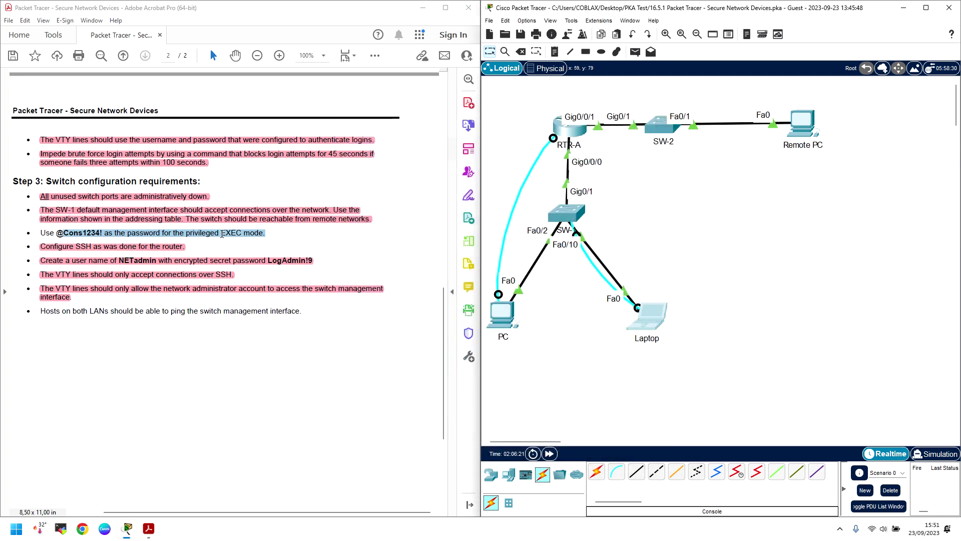
left_click(114, 311)
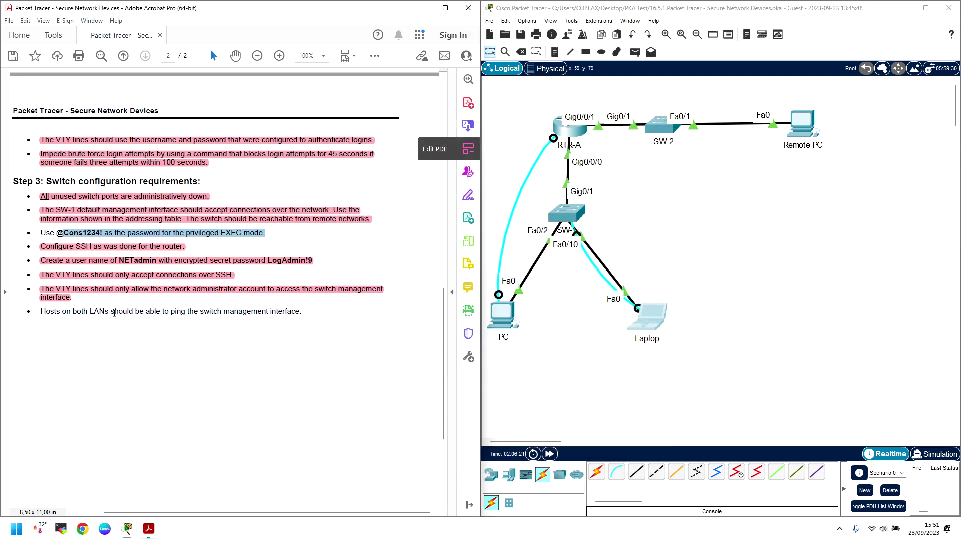
left_click(662, 320)
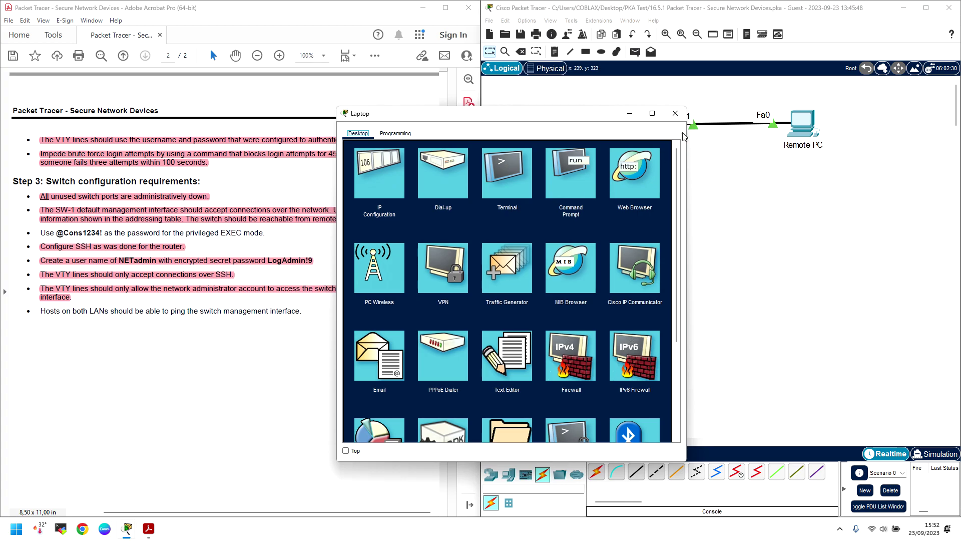
left_click(675, 113)
Step: On SW-1's CLI, enter privileged mode with the enable secret and go into global configuration
left_click(574, 211)
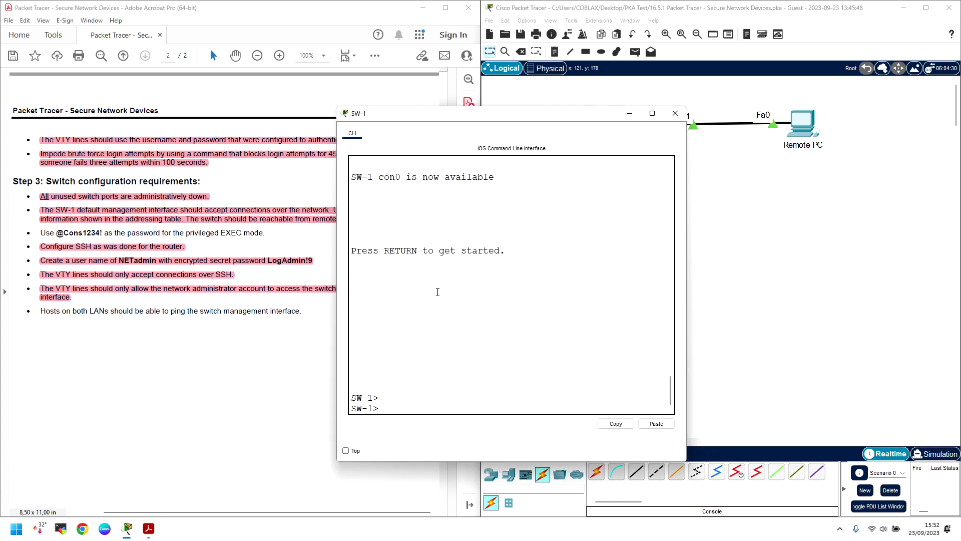
left_click(427, 409)
type("ena")
key("Tab")
key("Return")
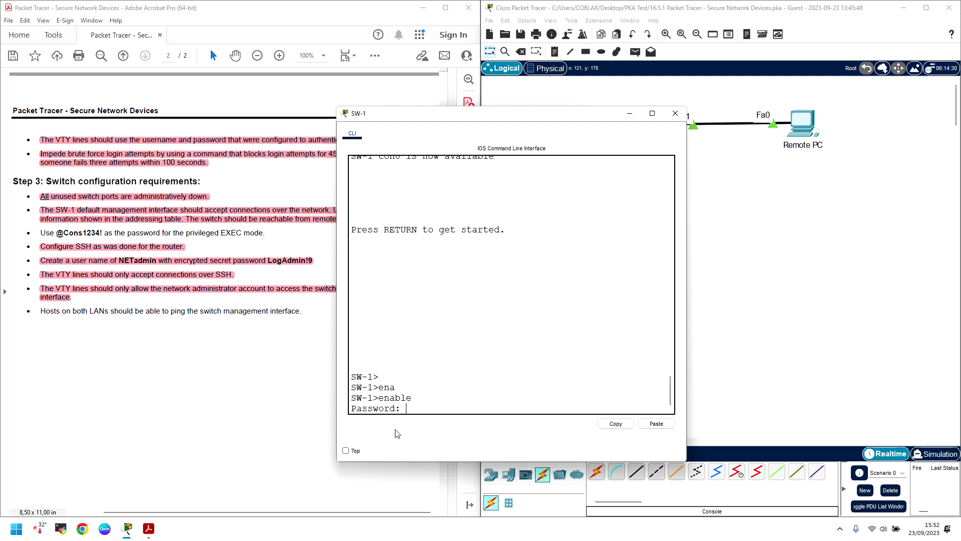
key("Return")
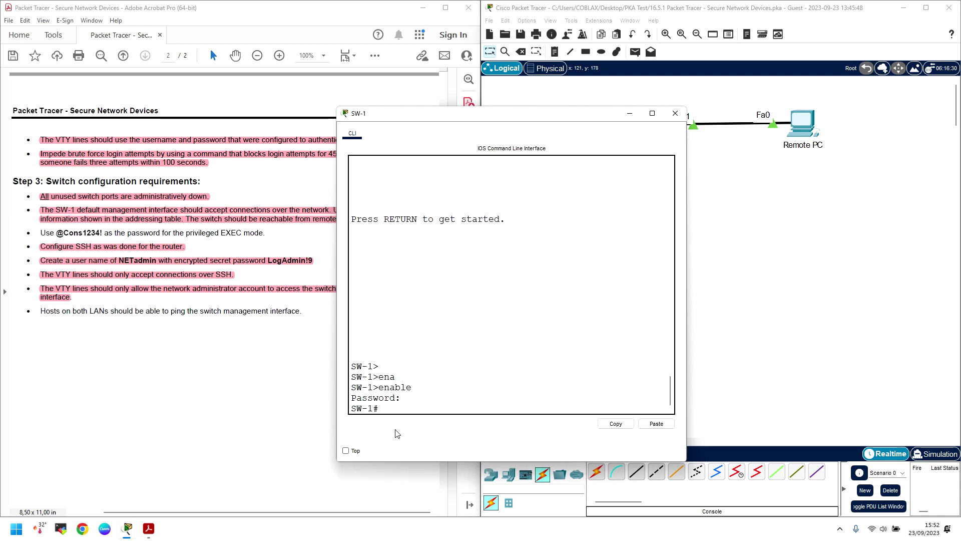
type("conf")
key("Tab")
type("ter")
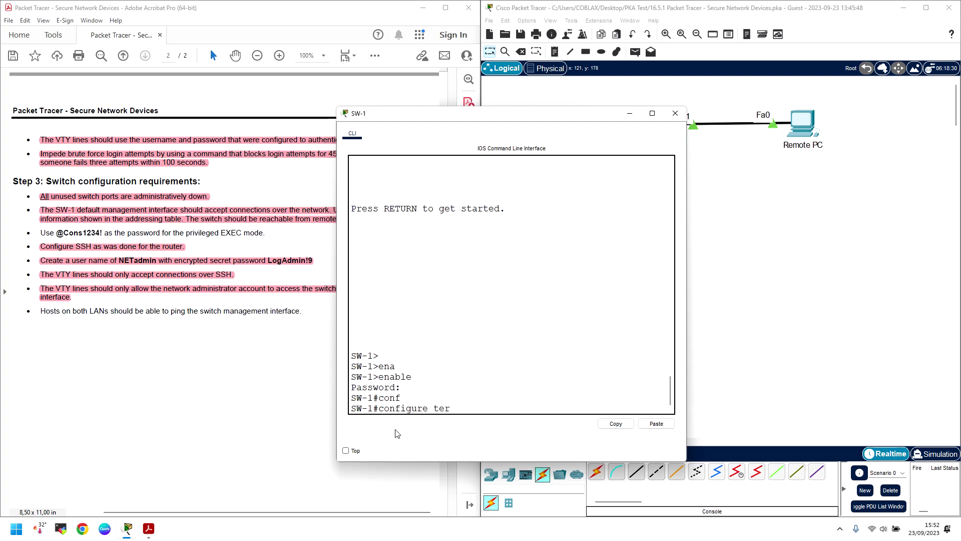
key("Tab")
key("Return")
Step: Set the activity's console password on SW-1's line console 0
type("lin")
key("Tab")
type("co")
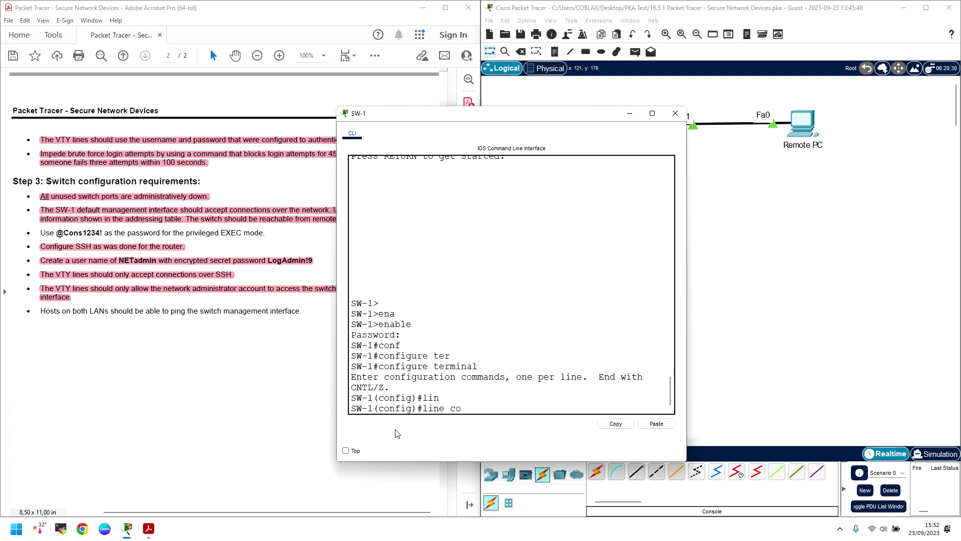
key("Tab")
type("0")
key("Return")
type("pass")
key("Tab")
type("@Cons")
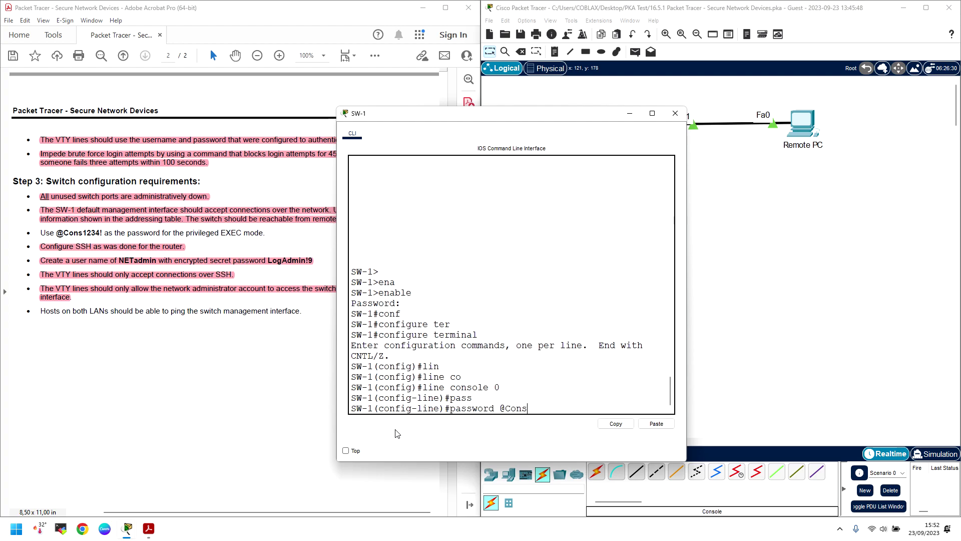
type("1234!")
key("Return")
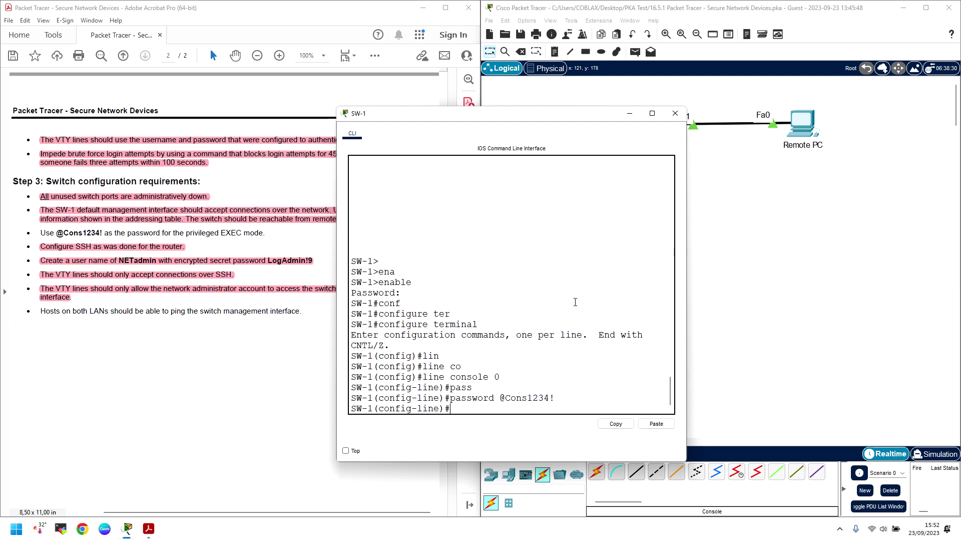
Step: In the Laptop's Terminal, exit SW-1's console line and global configuration modes
left_click(675, 113)
left_click(646, 315)
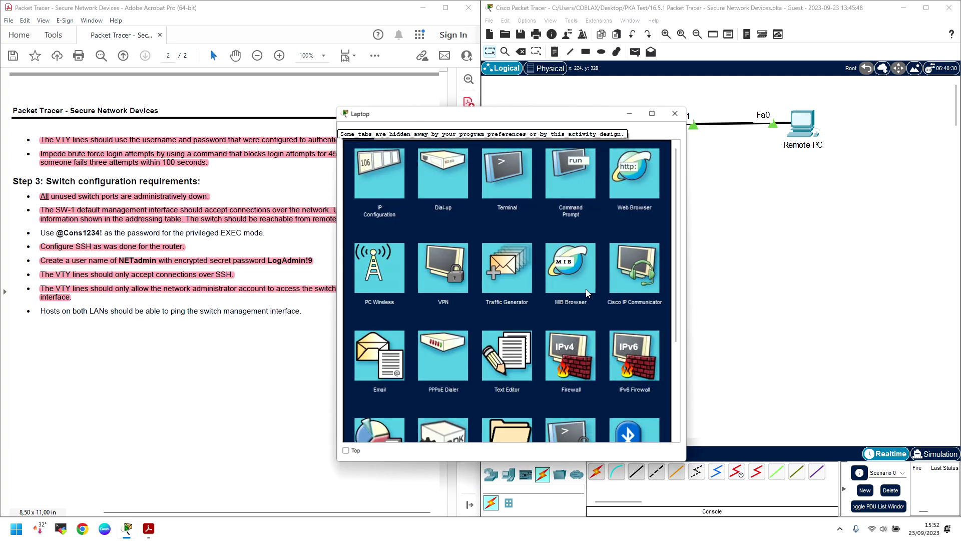
left_click(521, 169)
left_click(649, 246)
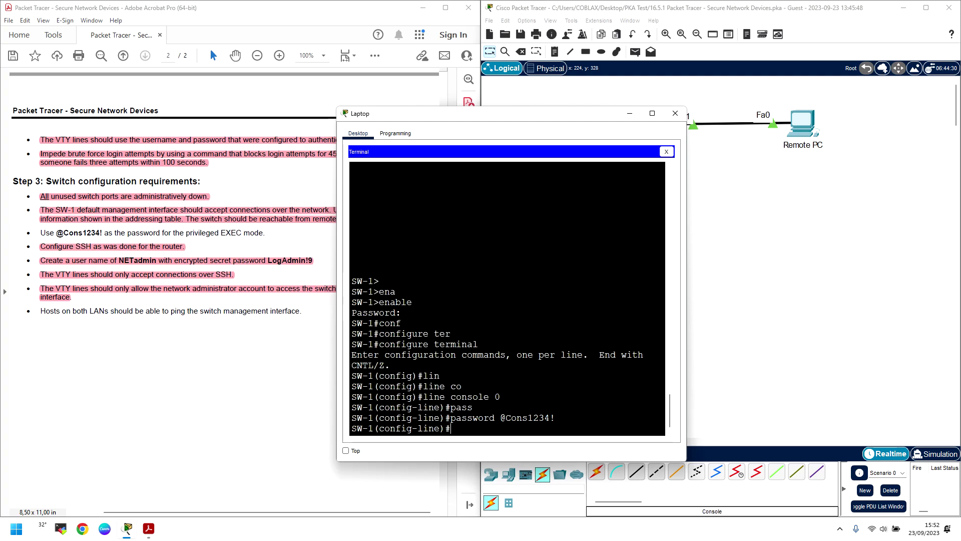
type("exit")
key("Return")
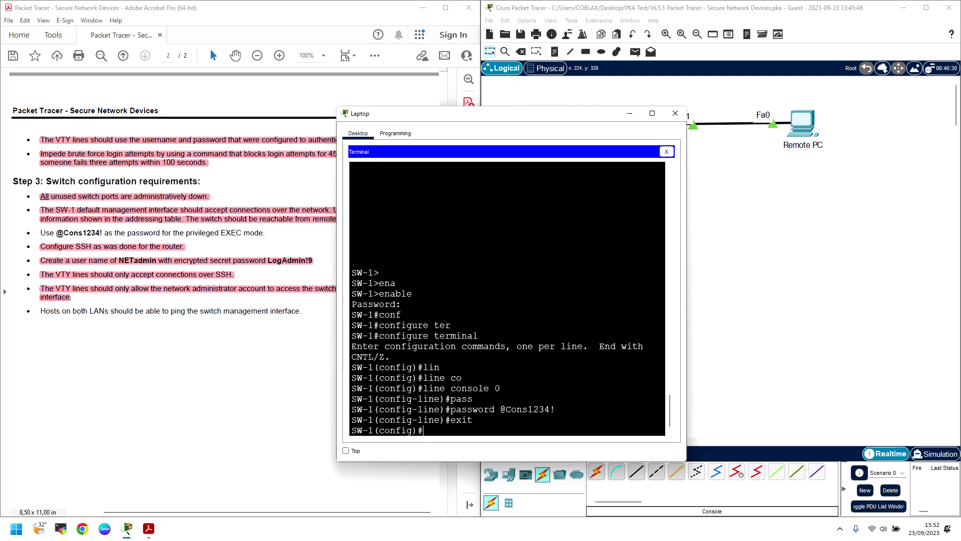
type("exit")
key("Return")
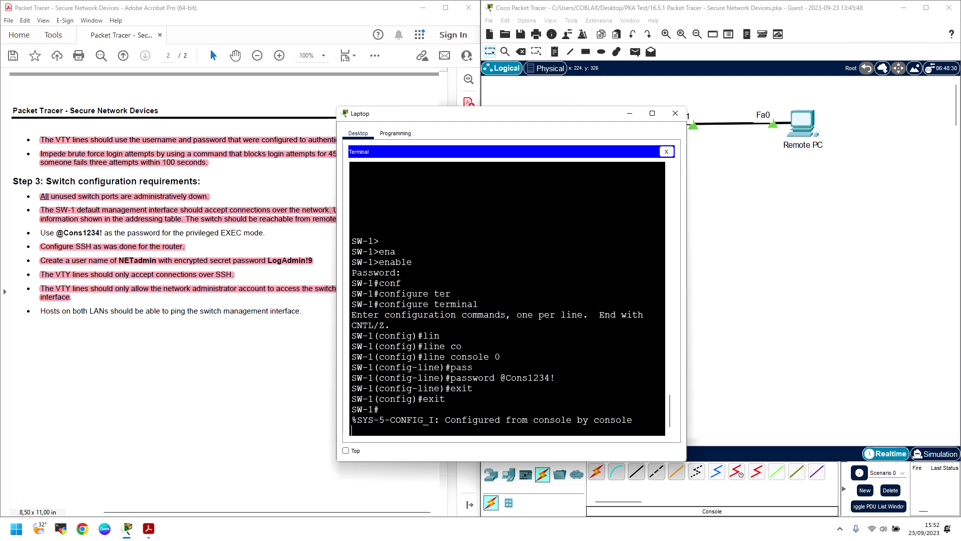
key("Return")
Step: Log out and log back in to SW-1 using the console password and enable secret
type("exit")
key("Return")
key("Return")
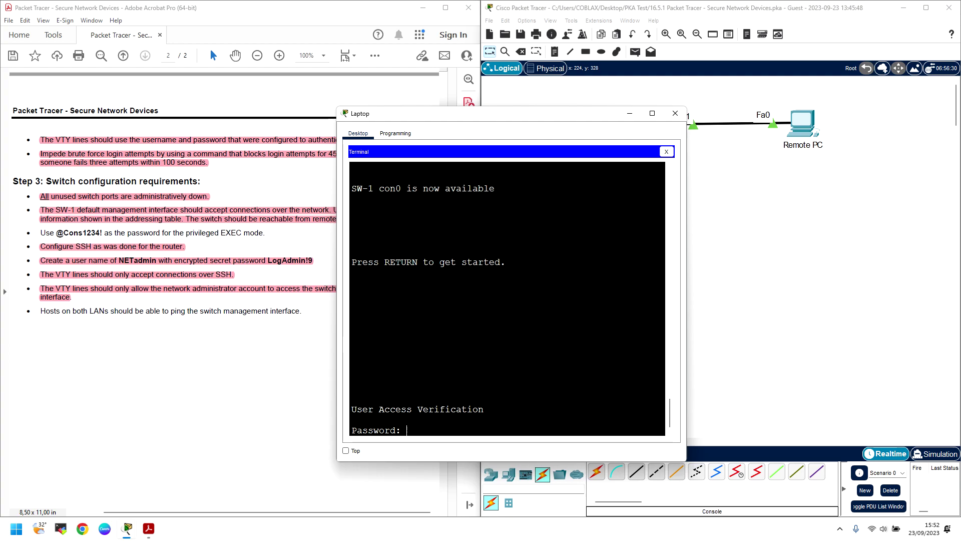
key("Return")
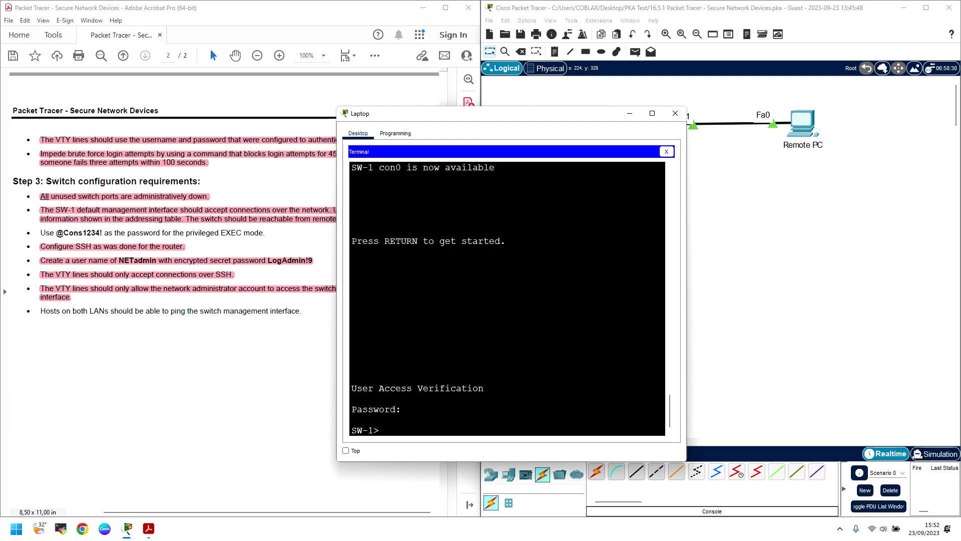
type("en")
key("Return")
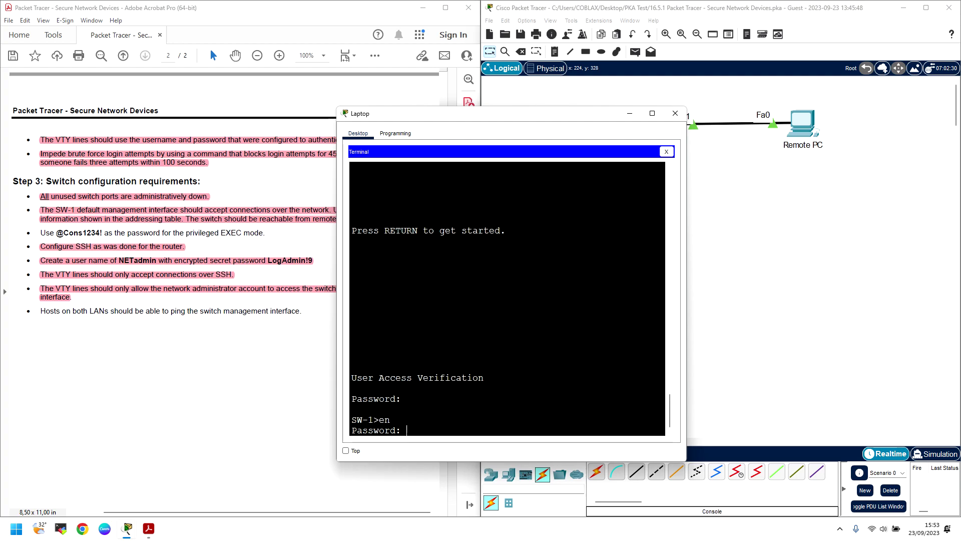
key("Return")
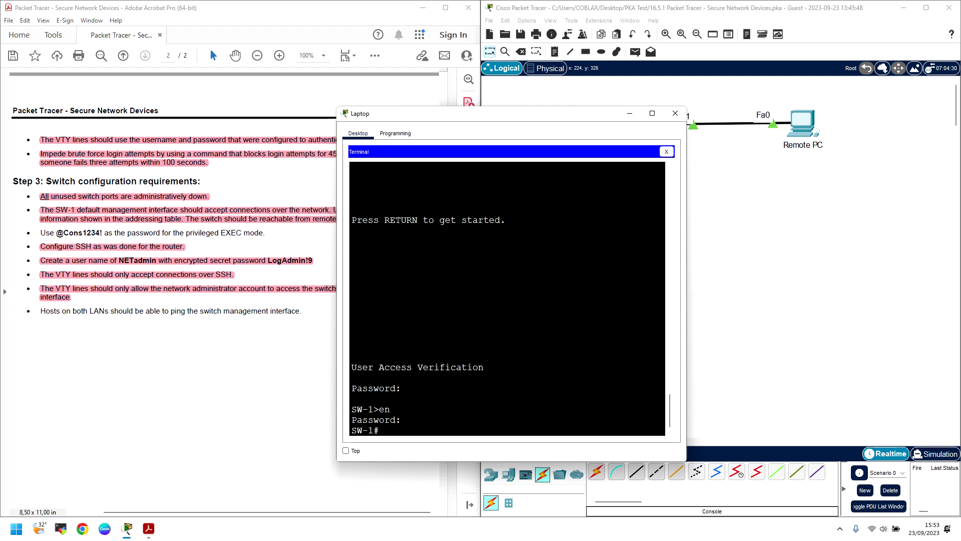
left_click(675, 114)
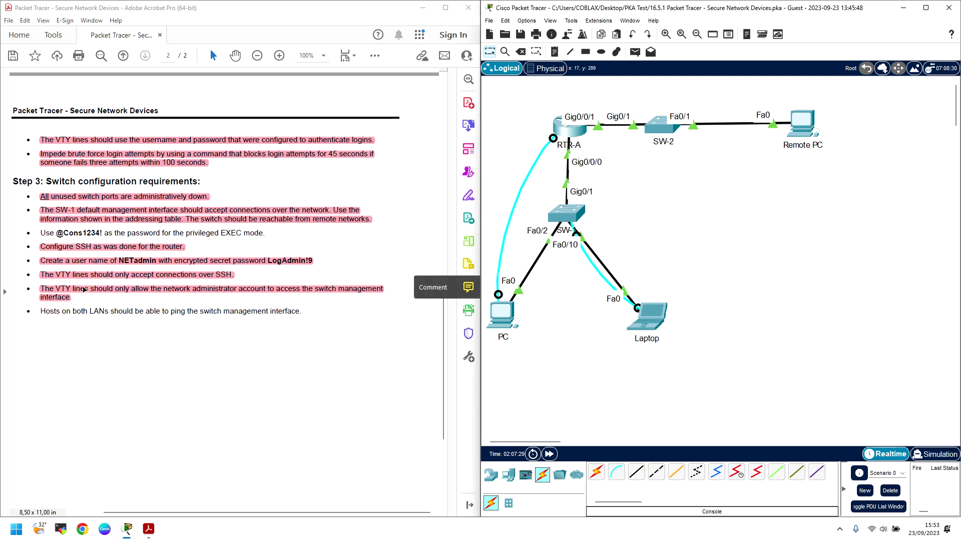
Step: Highlight the privileged EXEC password requirement line pink in Acrobat
left_click_drag(266, 233, 44, 235)
right_click(105, 232)
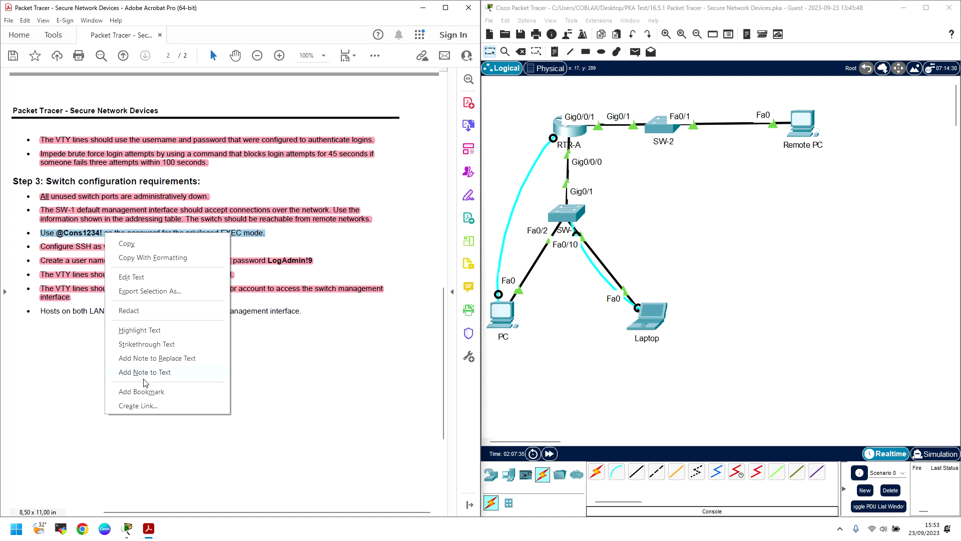
left_click(150, 331)
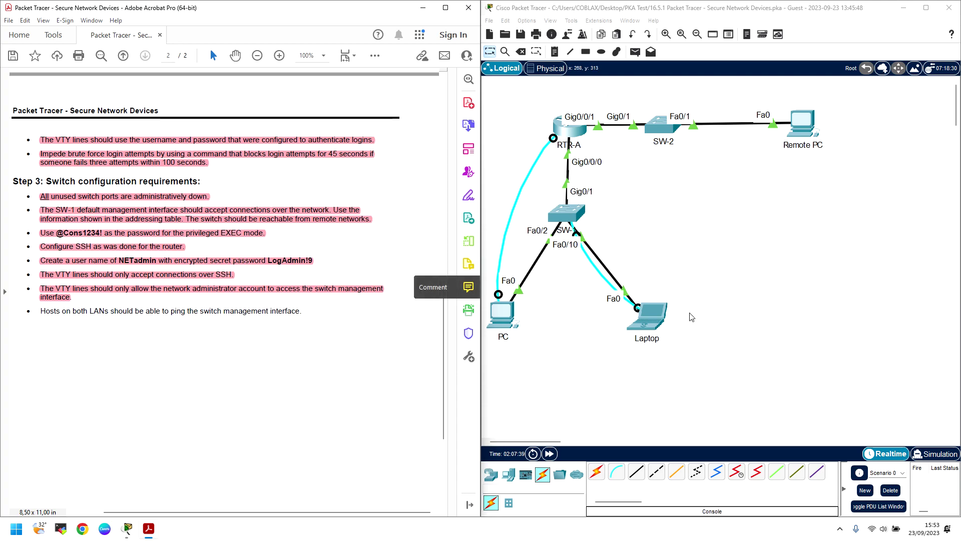
Step: Ping SW-1 at 192.168.1.254 from the Laptop's Command Prompt and begin an 'ssh -l' command
double_click(666, 320)
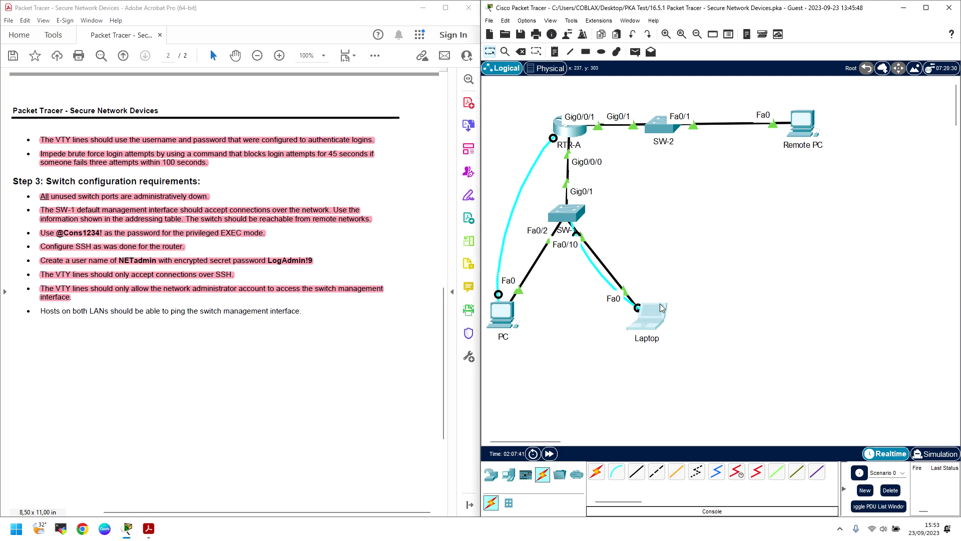
left_click_drag(530, 113, 353, 199)
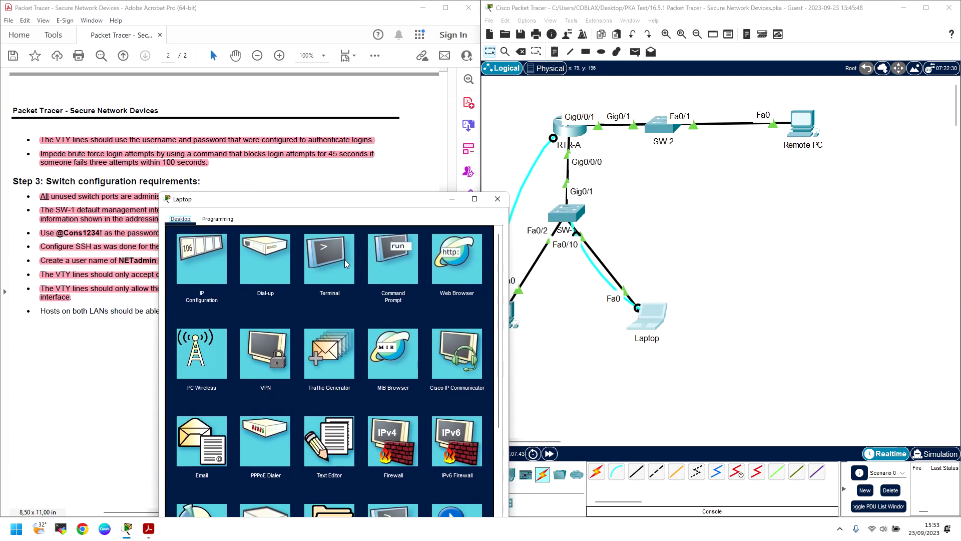
left_click(393, 258)
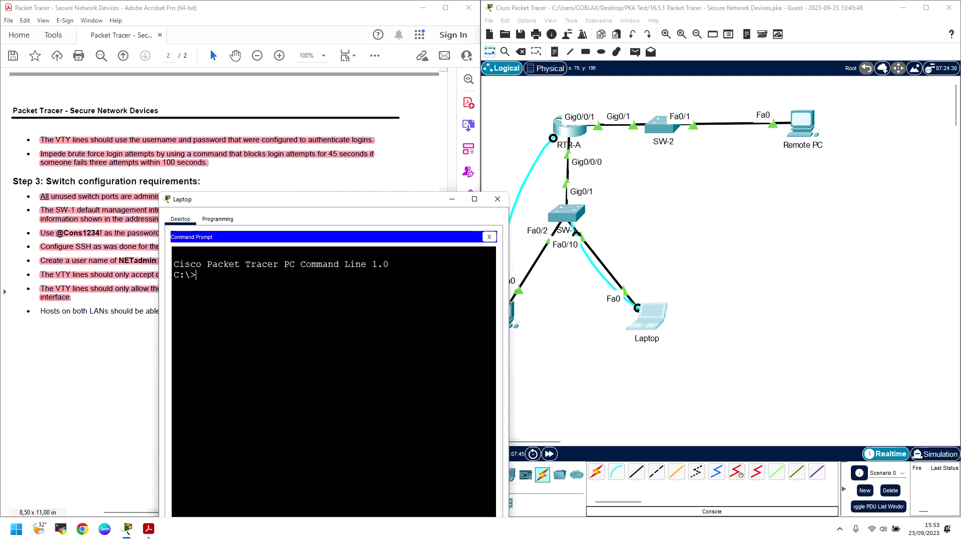
type("ping")
scroll(265, 145, "up", 15)
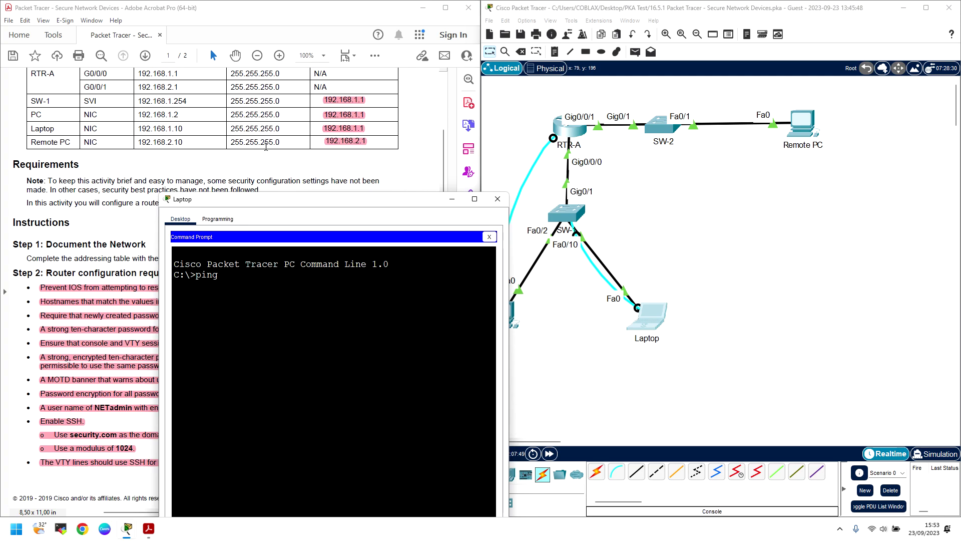
type("192.168.1.254")
key("Return")
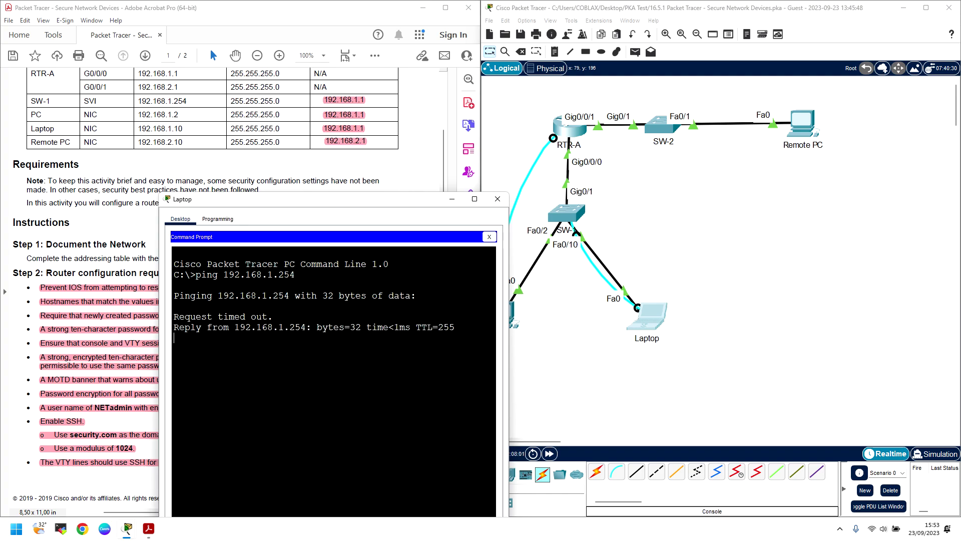
key("Return")
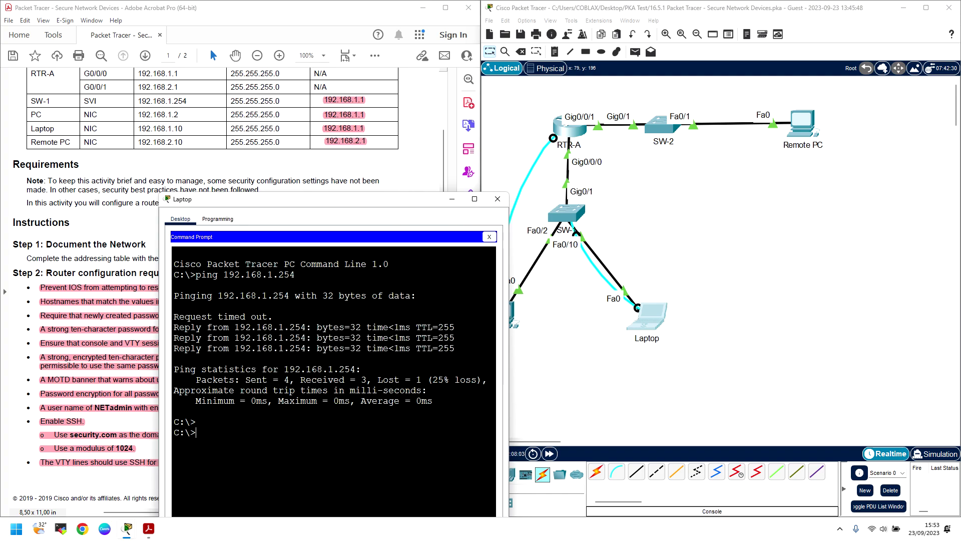
left_click_drag(314, 201, 315, 97)
type("ssh -l")
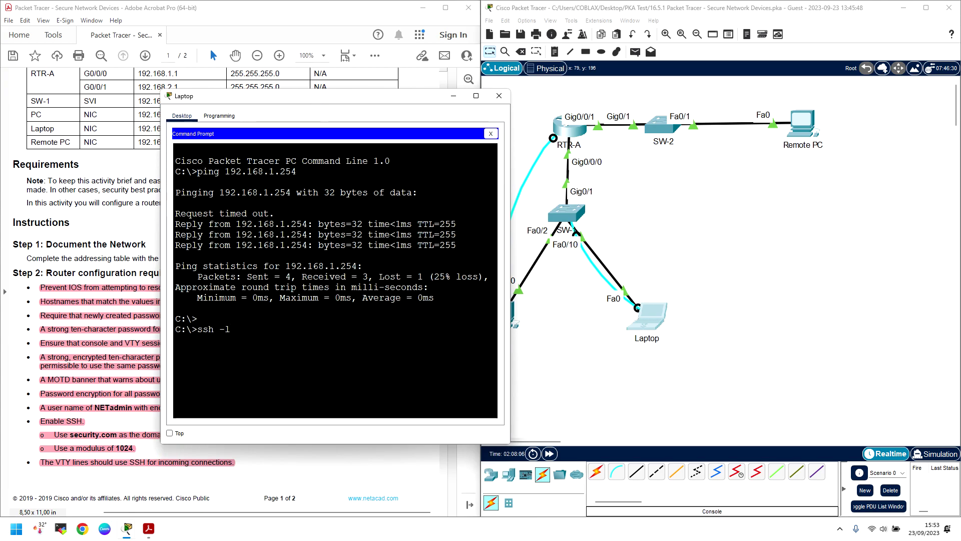
Step: Run 'ssh -l NETadmin 192.168.1.254' from the Laptop and log in with the user's password
left_click_drag(262, 98, 561, 137)
scroll(128, 193, "up", 2)
scroll(158, 237, "down", 1)
scroll(158, 237, "down", 15)
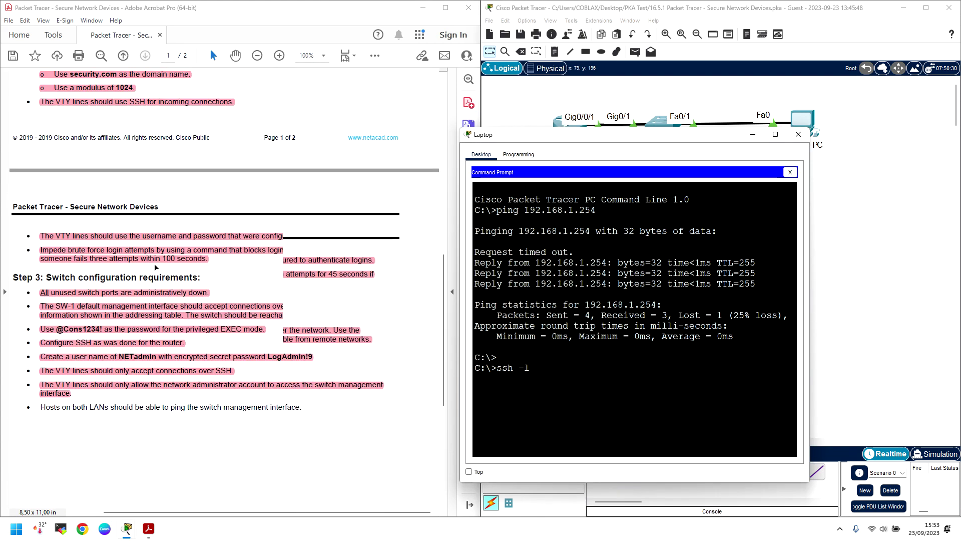
left_click_drag(651, 134, 477, 80)
type("NE")
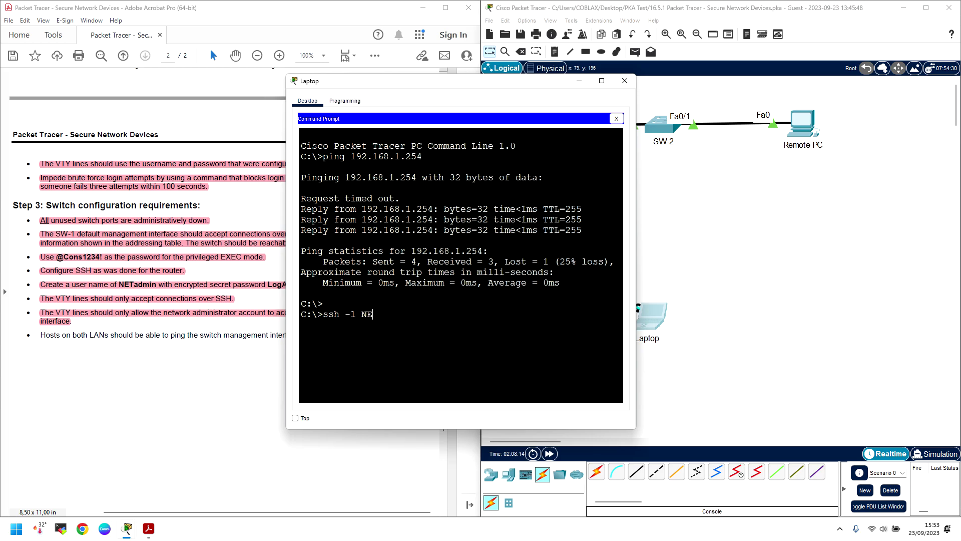
type("Tadmin 192.168.1.254")
key("Return")
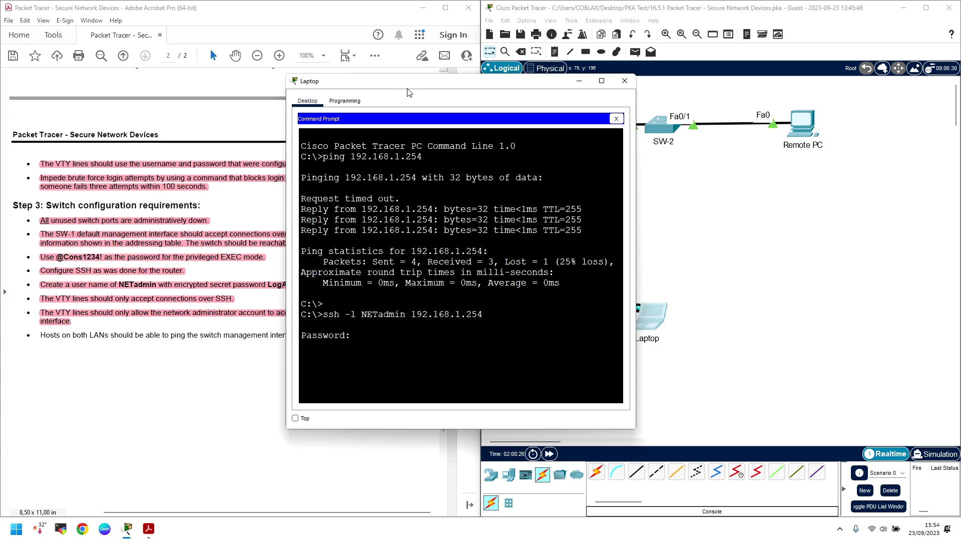
left_click_drag(405, 86, 487, 82)
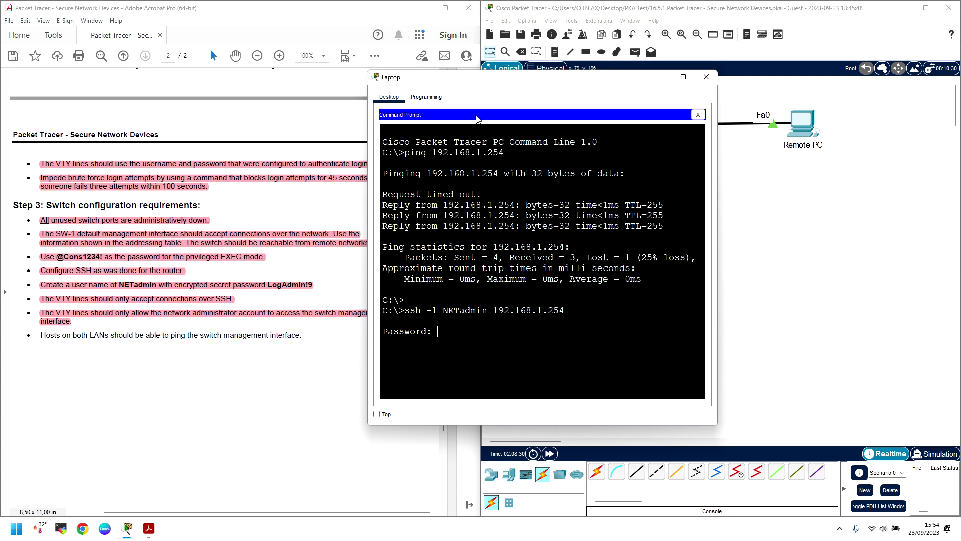
key("Return")
Step: Ping 192.168.1.254 from the Remote PC's Command Prompt, with requests timing out
left_click(706, 76)
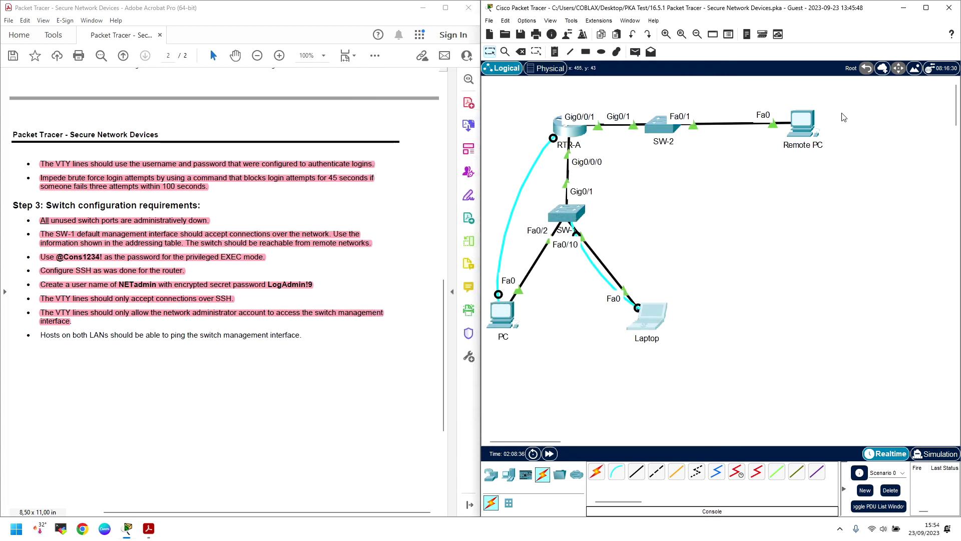
left_click(803, 125)
left_click(580, 164)
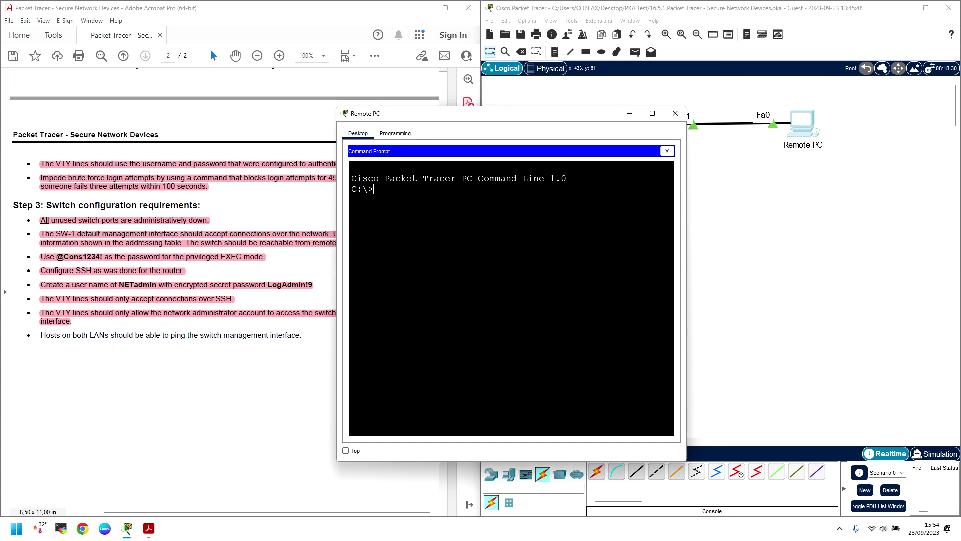
type("ping 192.168.1.254")
key("Return")
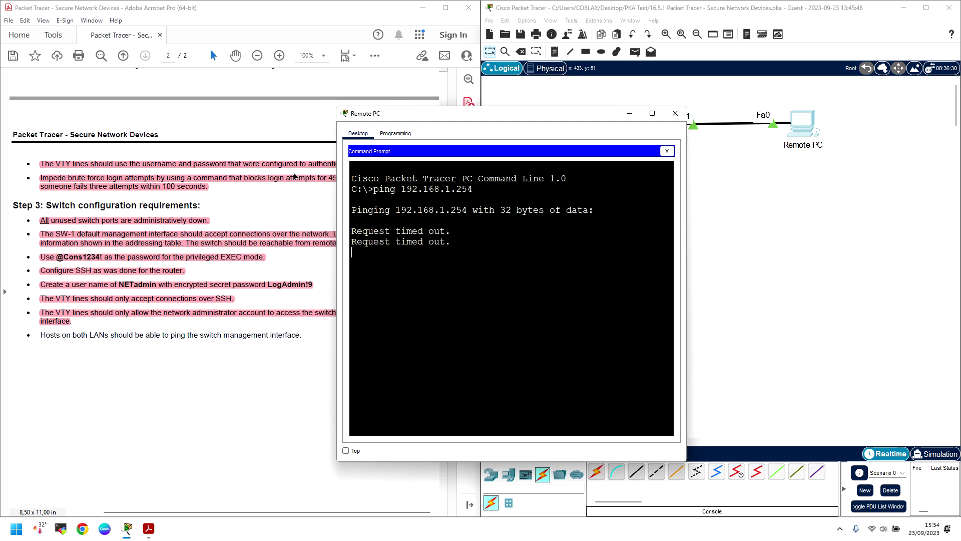
left_click_drag(505, 108, 303, 79)
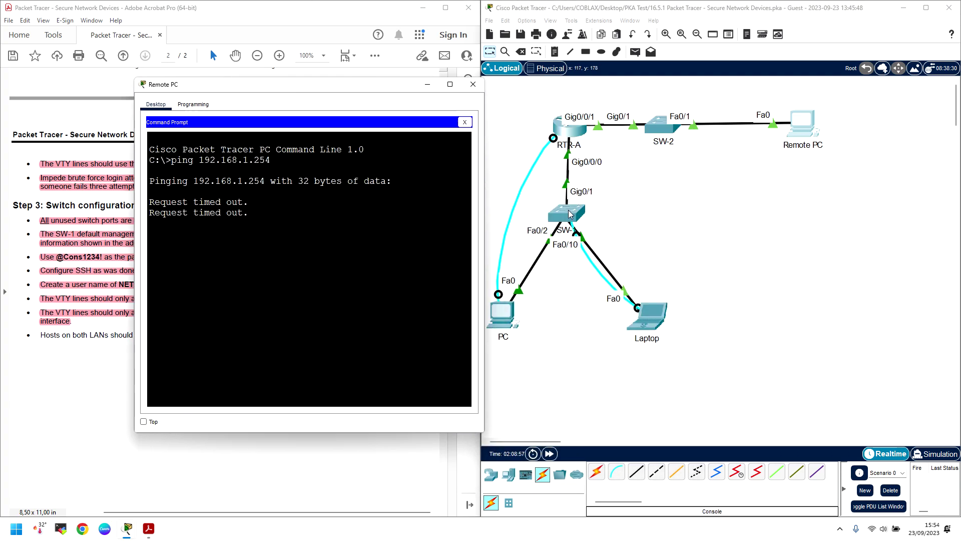
Step: Run sh run on SW-1 and page through to the shut-down FastEthernet interfaces
left_click(570, 217)
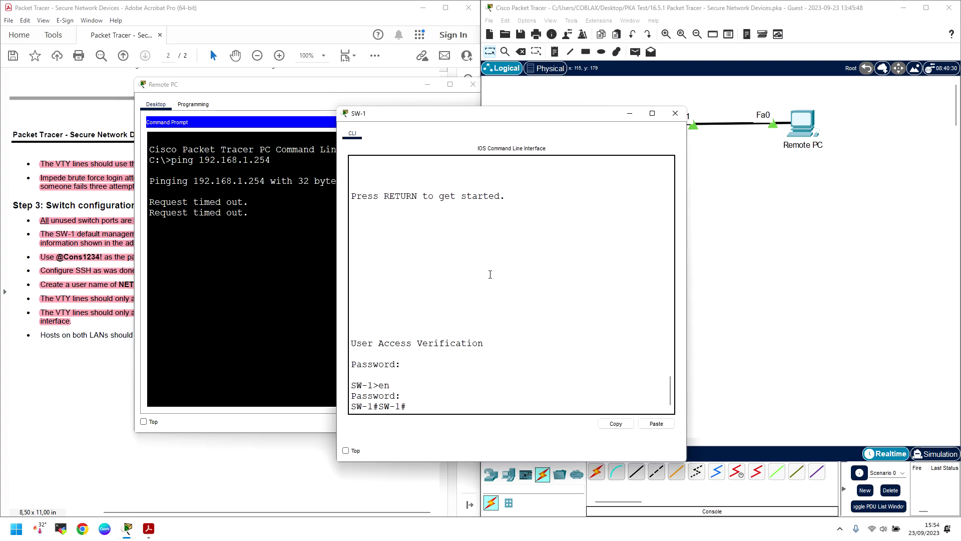
key("Return")
type("sh run")
key("Return")
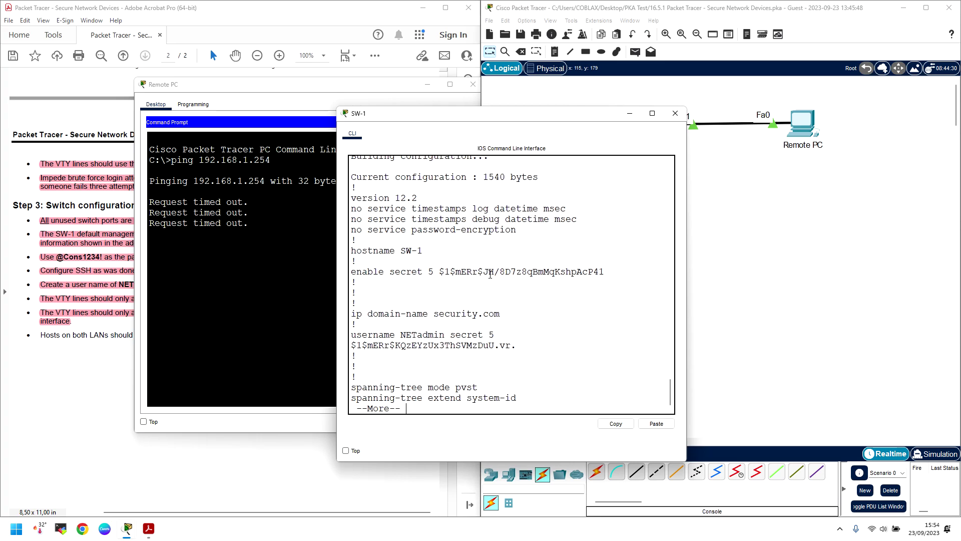
key("Return")
key("Return")
key("Return")
key("Return")
key("Return")
key("Return")
key("Return")
key("Return")
key("Return")
key("Return")
key("Return")
key("Return")
key("Return")
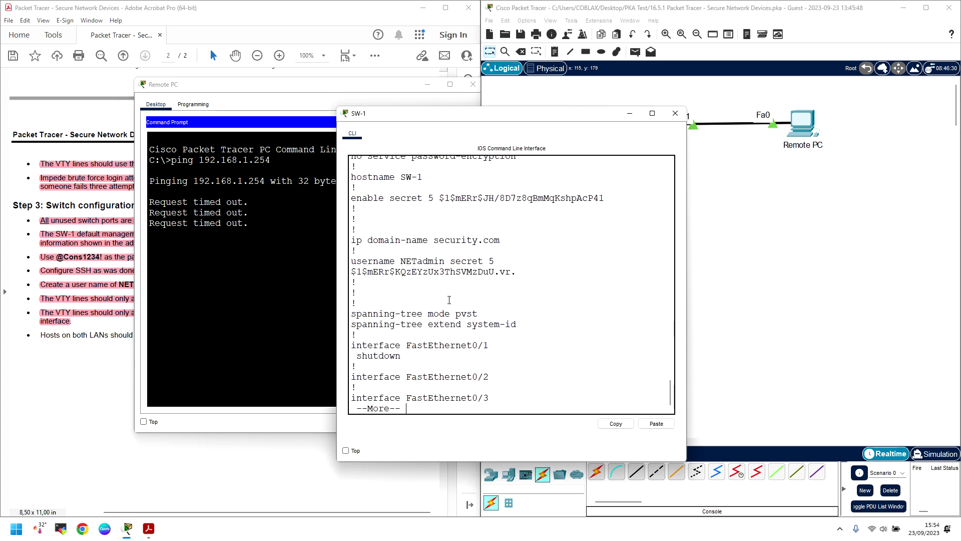
scroll(443, 281, "up", 3)
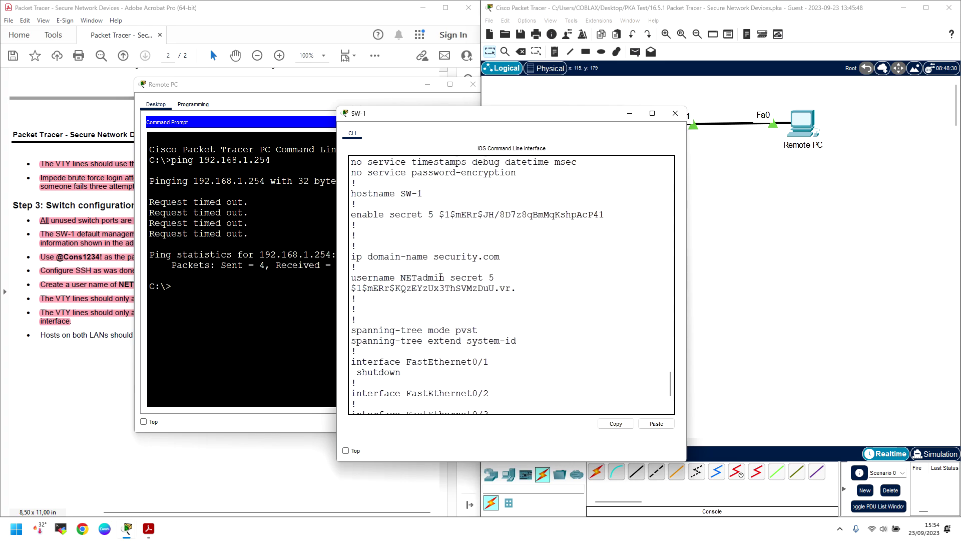
key("Return")
key("Return")
key("Return")
key("Return")
key("Return")
key("Return")
key("Return")
key("Return")
key("Return")
key("Return")
key("Return")
key("Return")
key("Return")
key("Return")
key("Return")
key("Return")
key("Return")
key("Return")
key("Return")
key("Return")
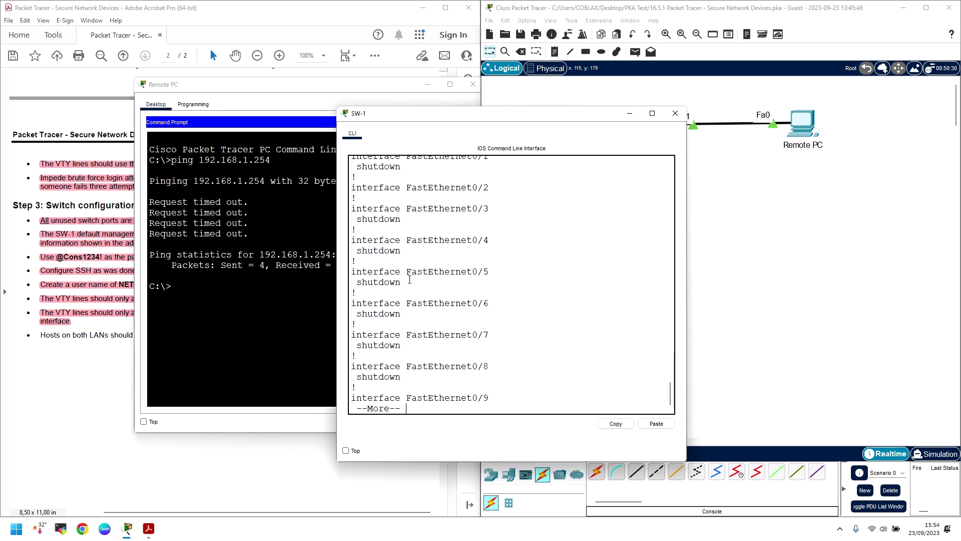
key("Return")
key("Return")
key("Return")
key("Return")
key("Return")
key("Return")
key("Return")
key("Return")
key("Return")
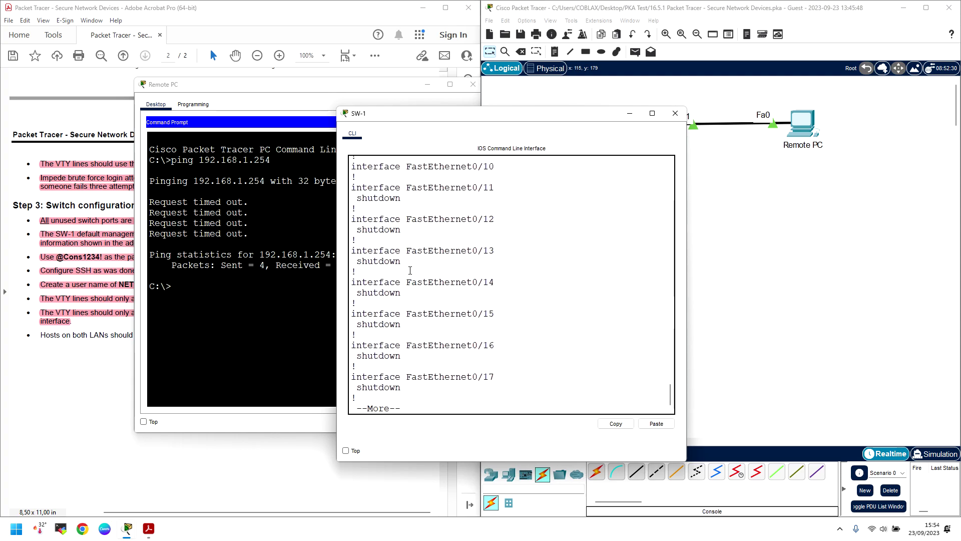
left_click_drag(595, 120, 377, 120)
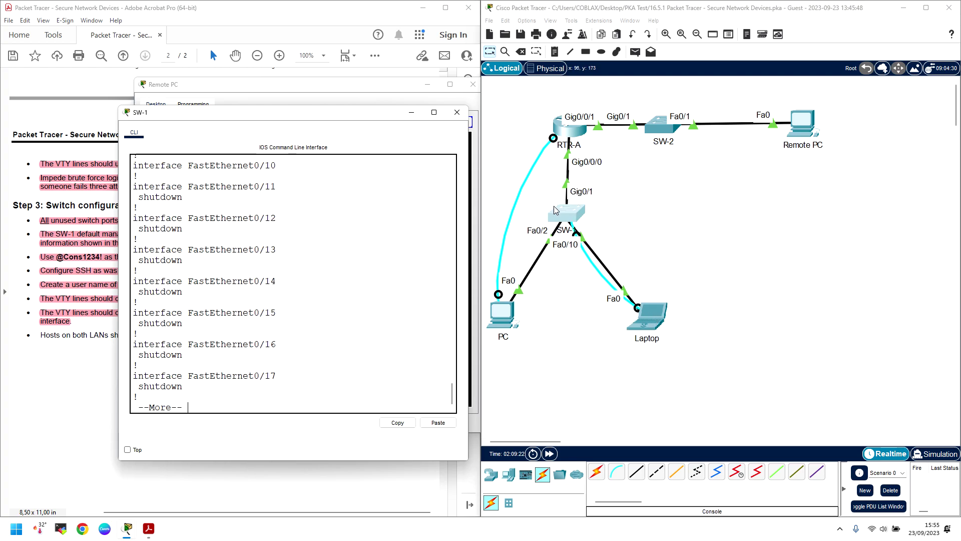
Step: Ping 192.168.1.254 from the PC's Command Prompt, comparing against Remote PC's results
left_click(457, 112)
left_click(502, 314)
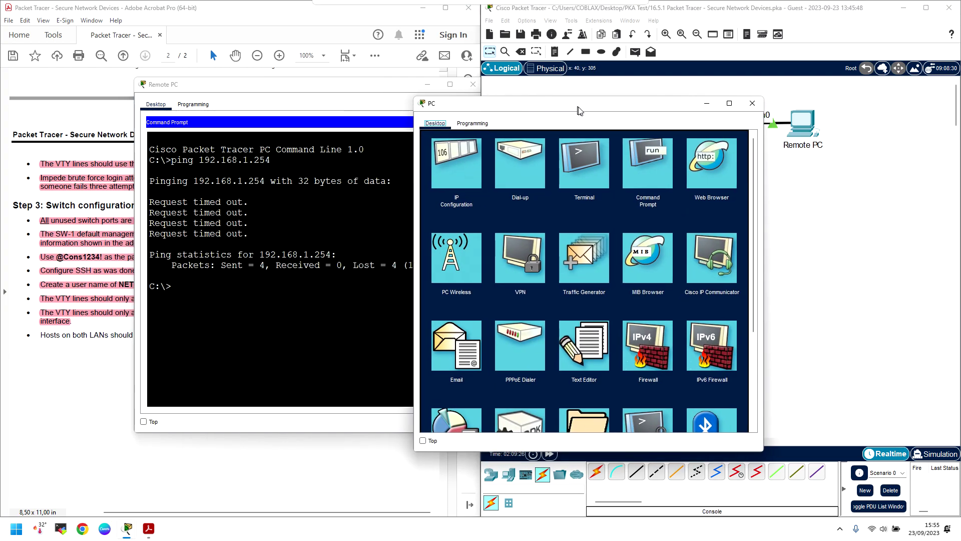
left_click(639, 158)
key("Return")
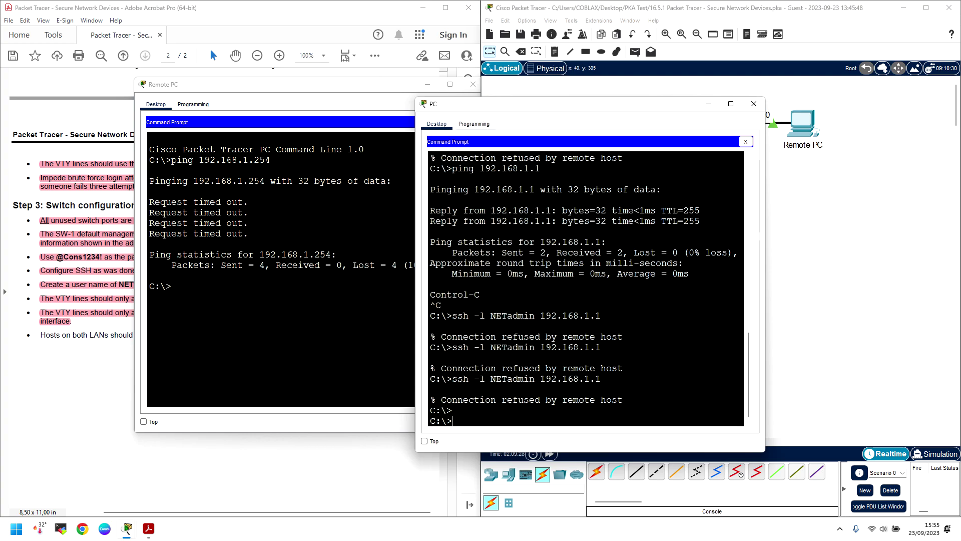
type("ping")
key("BackSpace")
key("BackSpace")
key("BackSpace")
key("BackSpace")
key("BackSpace")
type("192")
type("ping 192")
type(".168.1.")
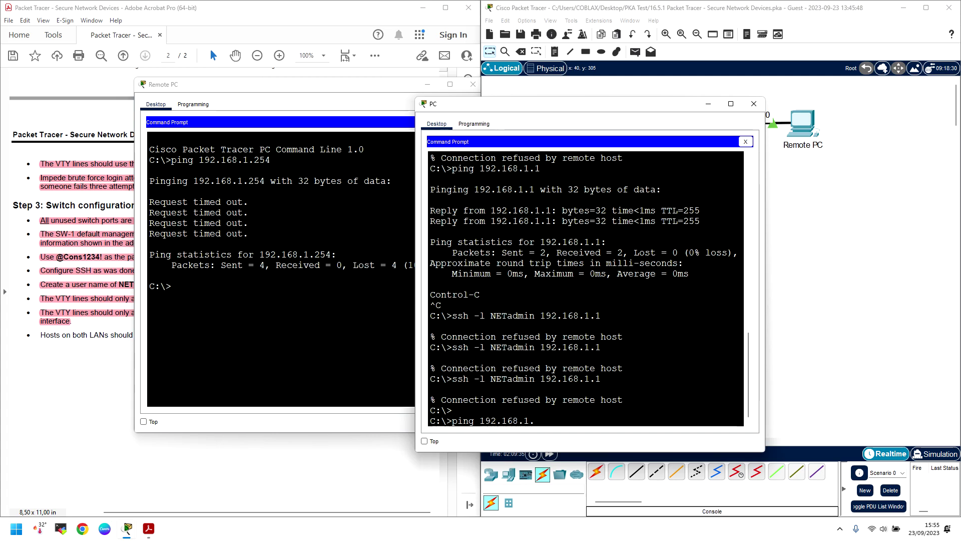
left_click_drag(284, 85, 370, 90)
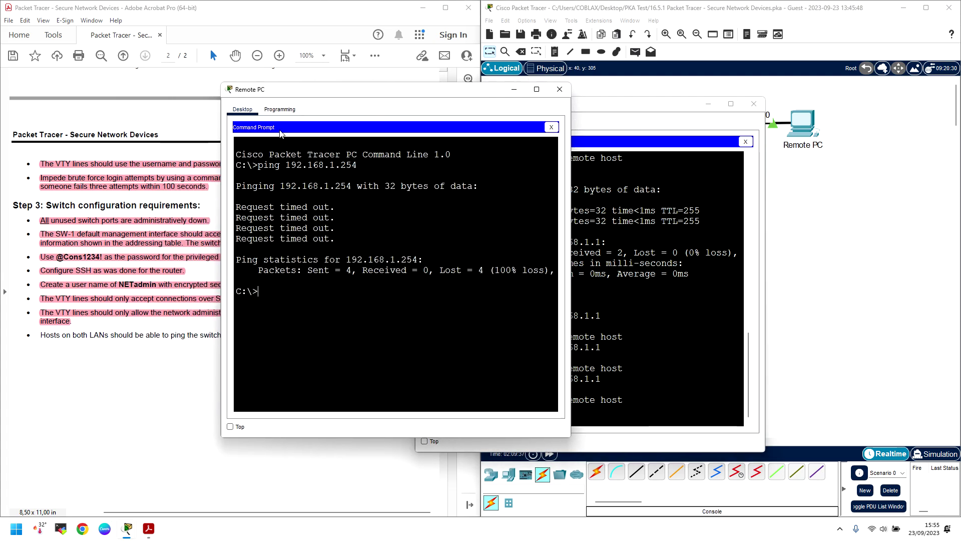
left_click(591, 191)
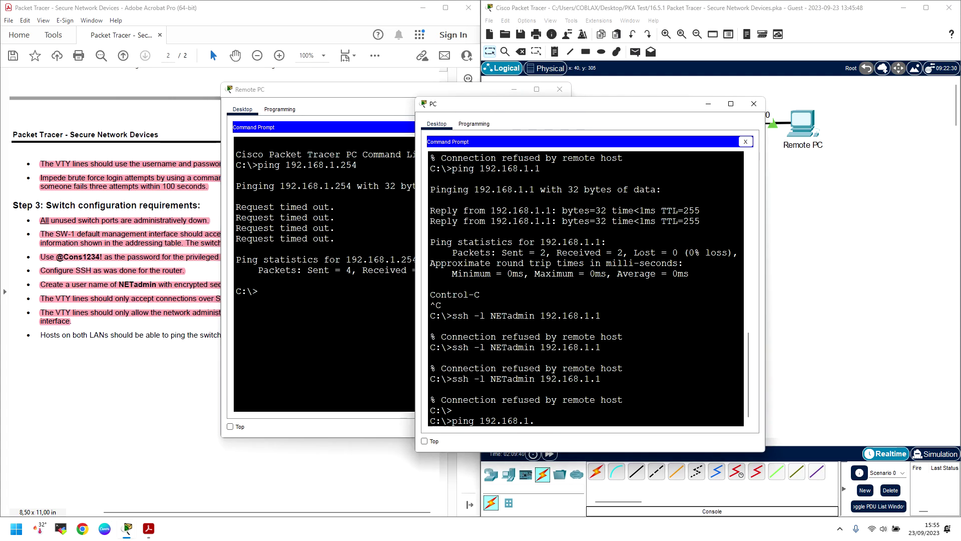
type(".1.254")
key("Return")
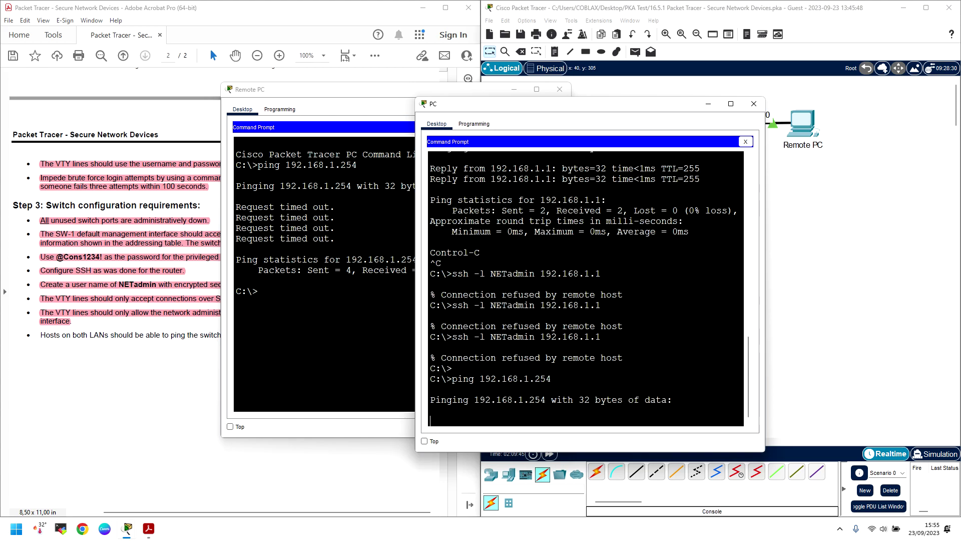
Step: Close the PC window and rerun the ping to 192.168.1.254 on Remote PC
scroll(172, 155, "up", 15)
scroll(172, 156, "down", 1)
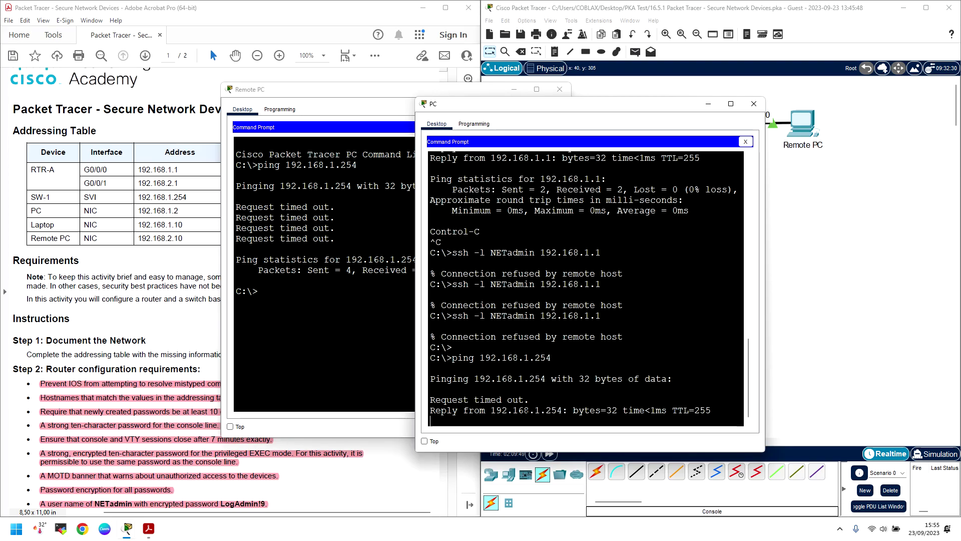
left_click(754, 103)
key("Up")
Step: Rerun the Remote PC ping, then enter global configuration mode on SW-1's CLI
key("Return")
left_click(625, 222)
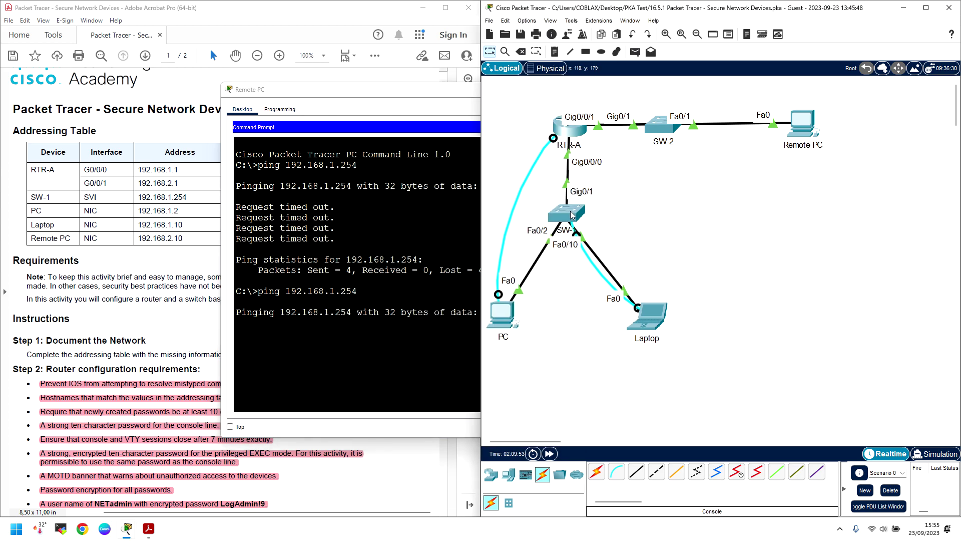
left_click(575, 211)
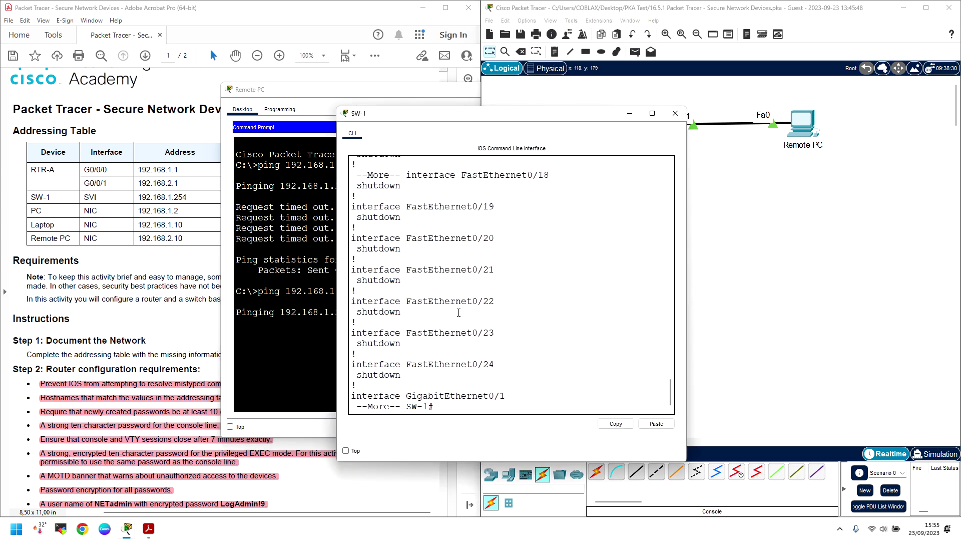
left_click(553, 311)
key("Return")
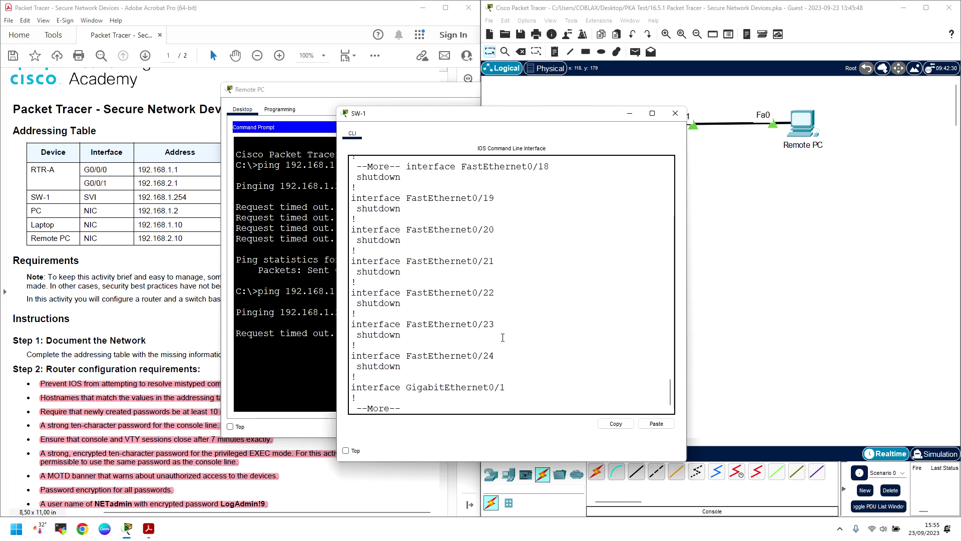
key("Return")
type("configure")
key("Tab")
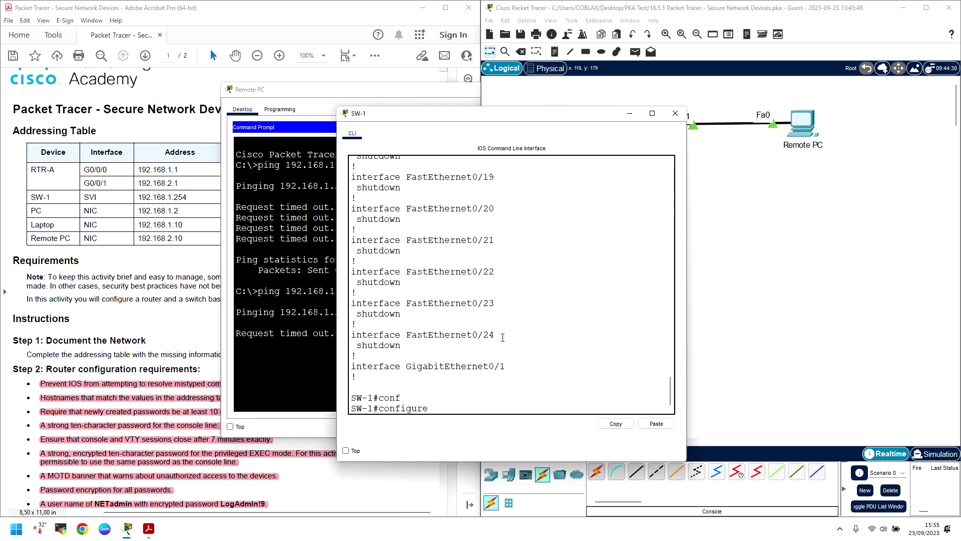
type("terminal")
key("Tab")
key("Return")
Step: Set SW-1's default gateway with ip default-gateway 192.168.1.1
type("ip d")
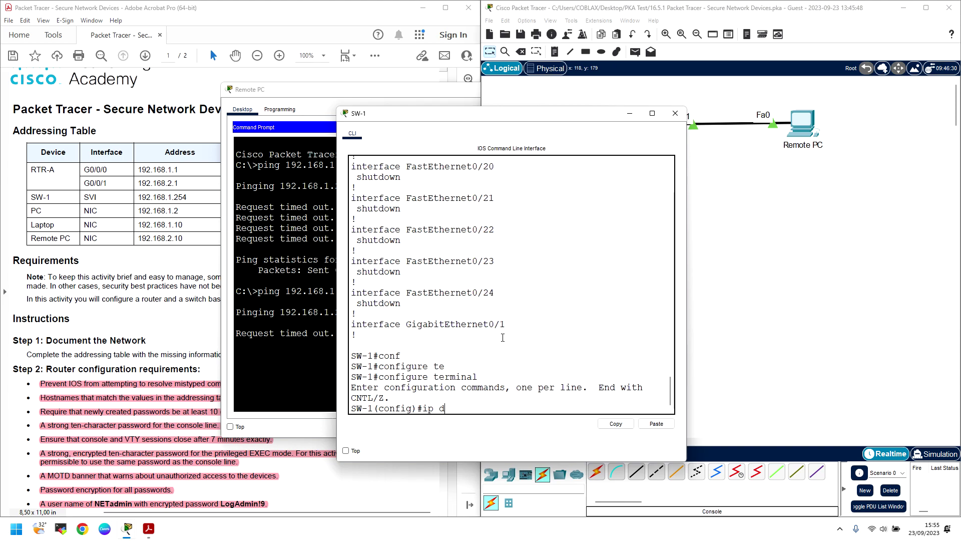
type("e")
key("Tab")
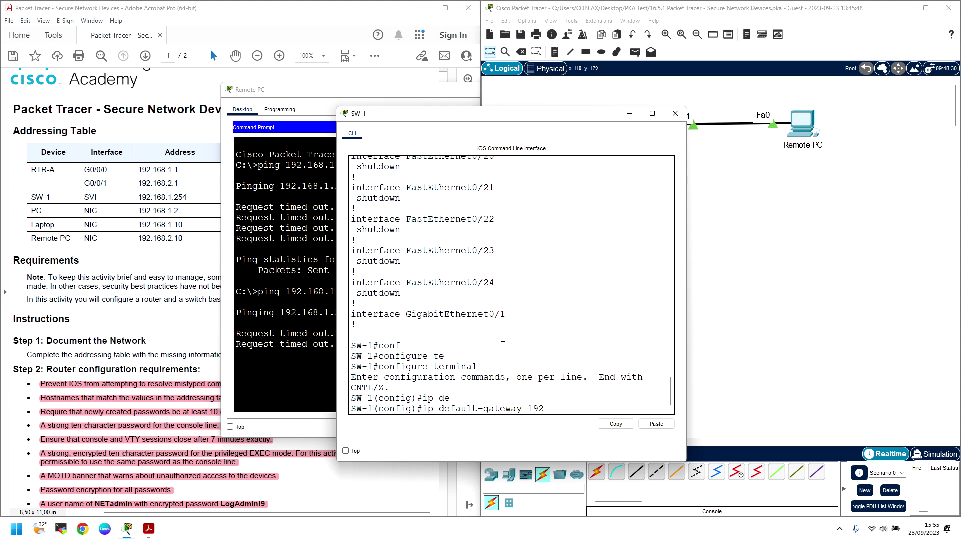
left_click(474, 94)
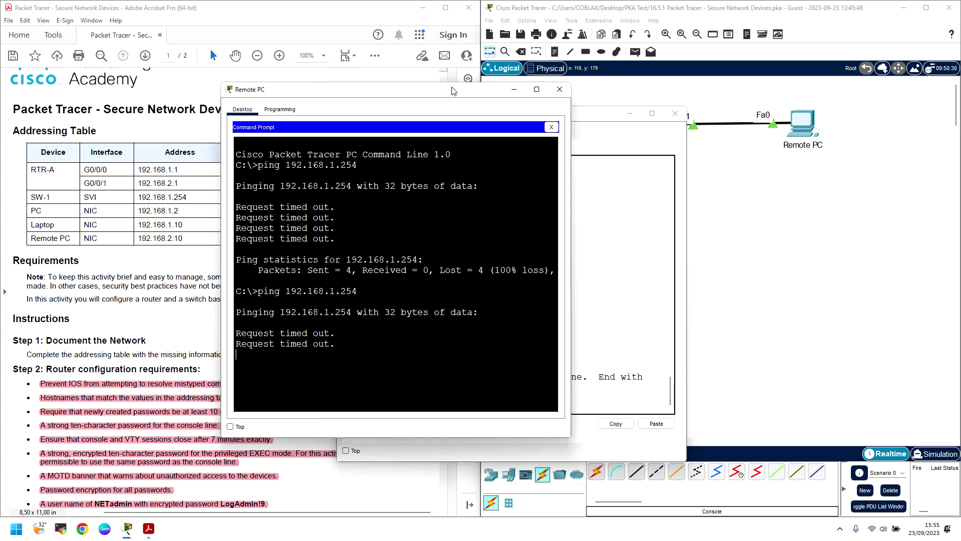
left_click(559, 89)
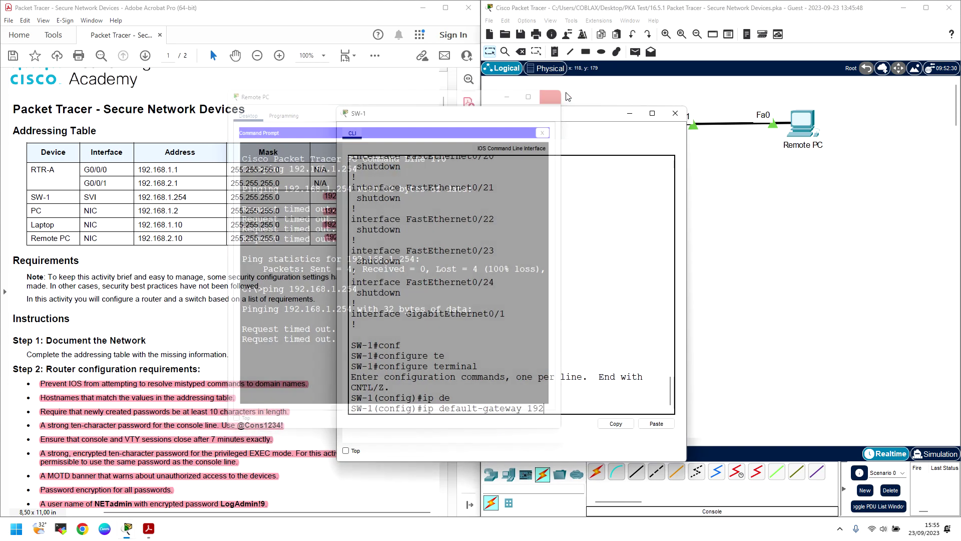
left_click_drag(550, 108, 807, 319)
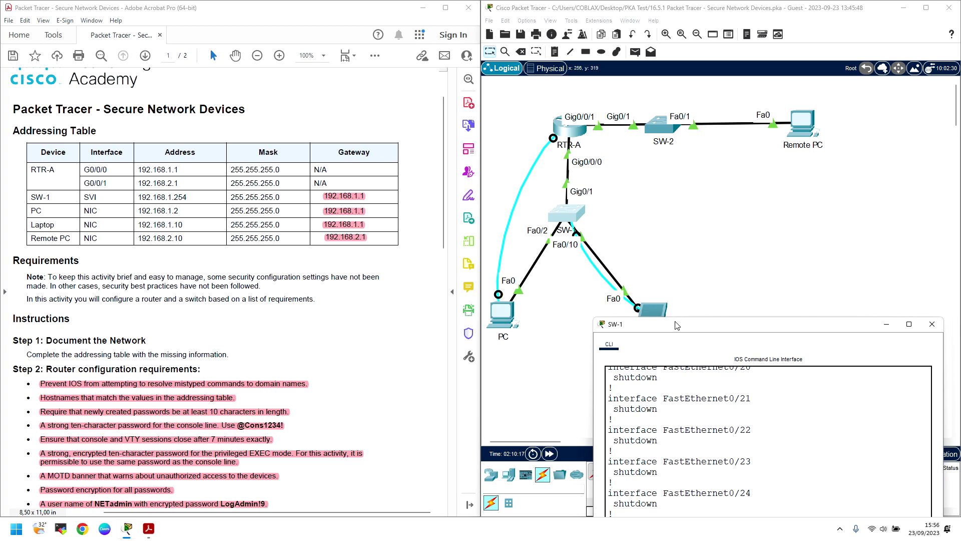
left_click_drag(676, 324, 262, 85)
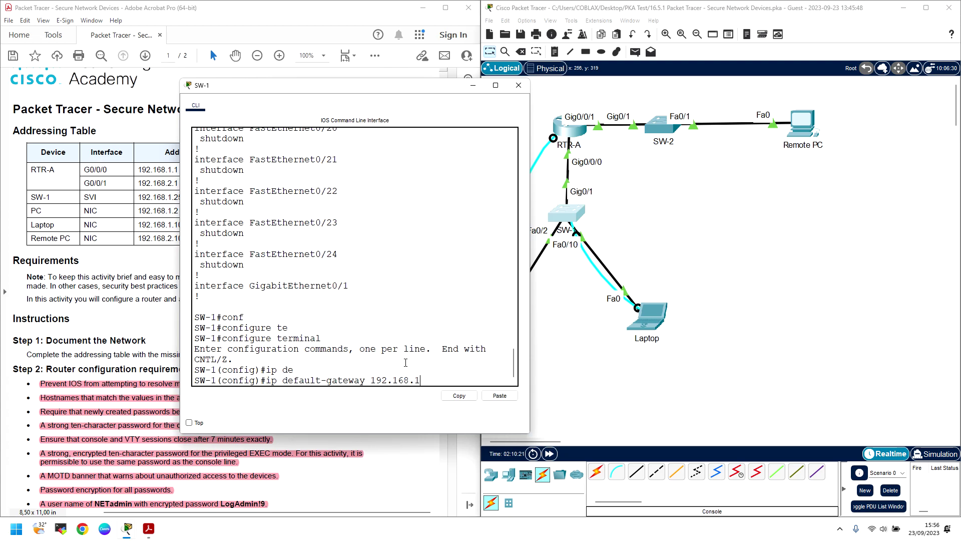
key("Return")
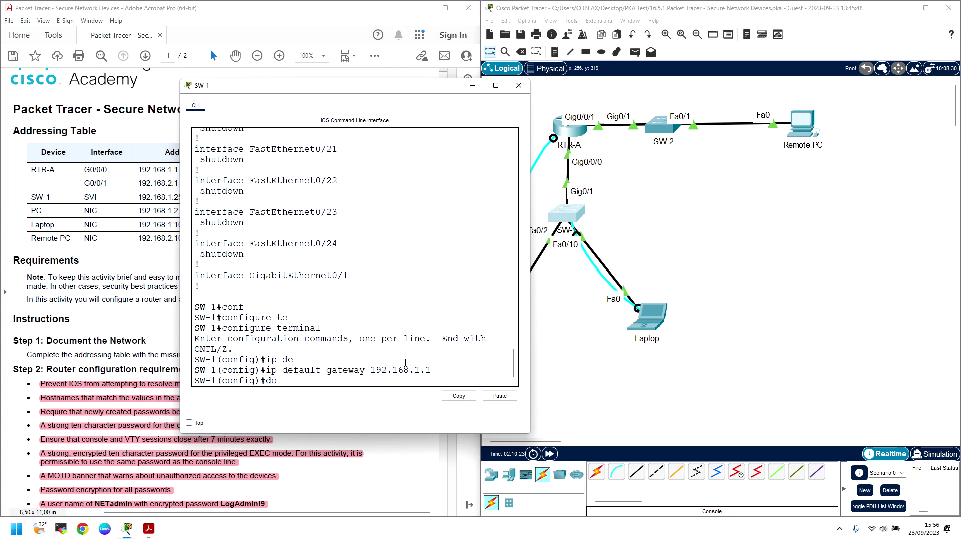
Step: Verify the default-gateway line in do sh run output, then close SW-1's CLI
type("do sh run")
key("Return")
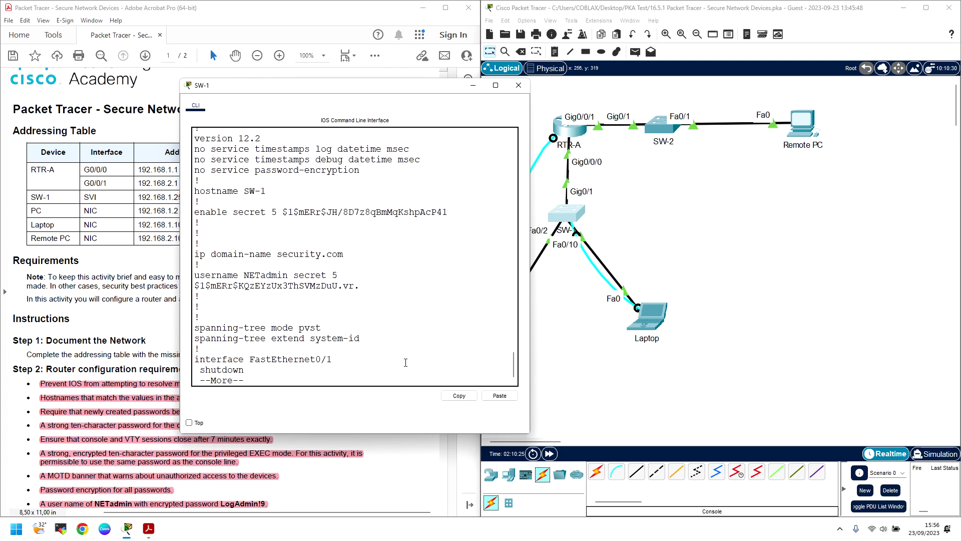
key("Return")
key("Return")
key("Return")
key("Return")
key("Return")
key("Return")
key("Return")
key("Return")
key("Return")
key("Return")
key("Return")
key("Return")
key("Return")
key("Return")
key("Return")
key("Return")
key("Return")
key("Return")
key("Return")
key("Return")
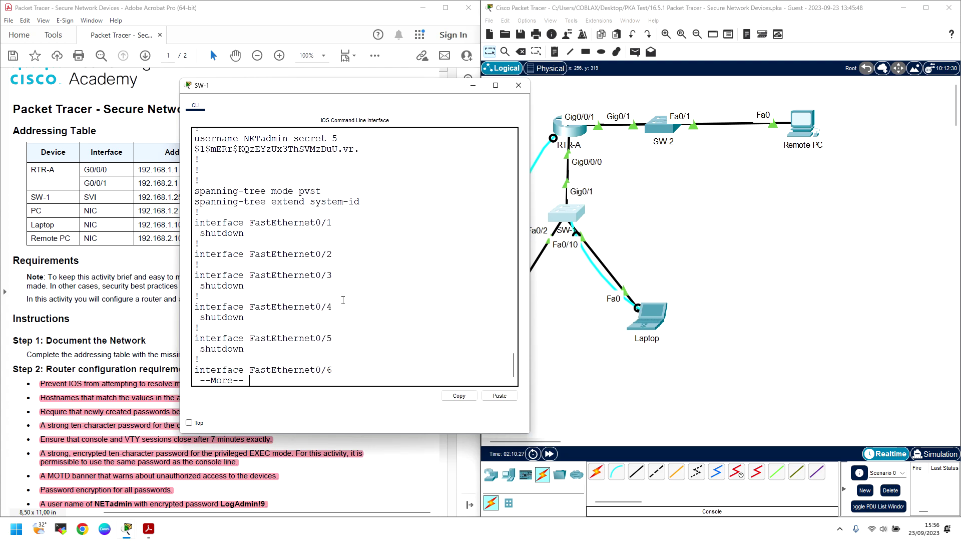
key("Return")
key("Return")
key("Return")
key("Return")
key("Return")
key("Return")
key("Return")
key("Return")
key("Return")
key("Return")
key("Return")
key("Return")
key("Return")
key("Return")
key("Return")
key("Return")
key("Return")
key("Return")
key("Return")
key("Return")
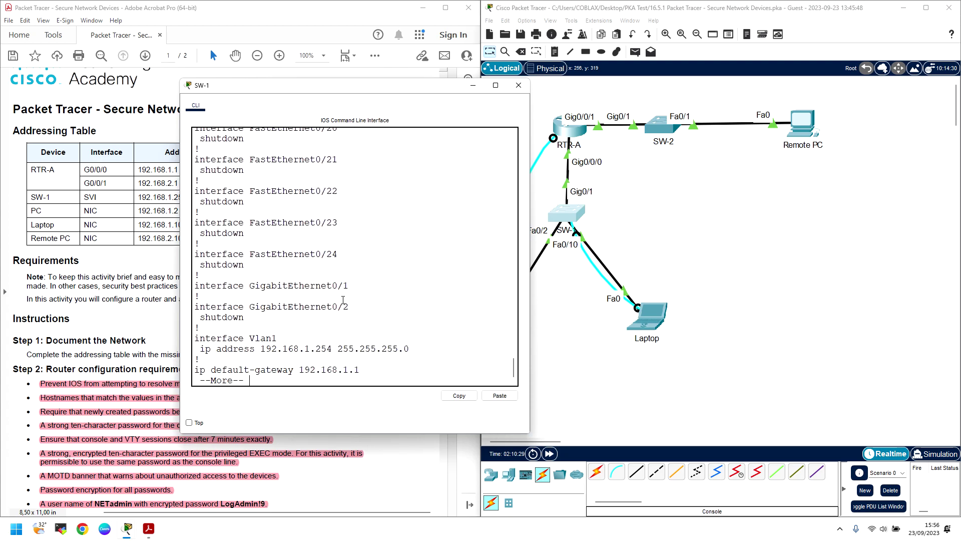
left_click_drag(362, 307, 195, 297)
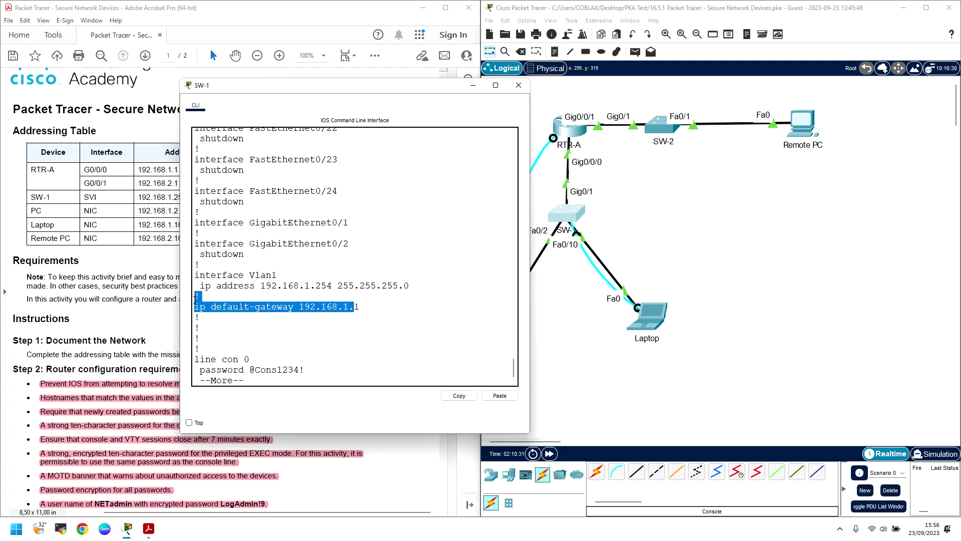
left_click(331, 306)
left_click_drag(361, 306, 216, 306)
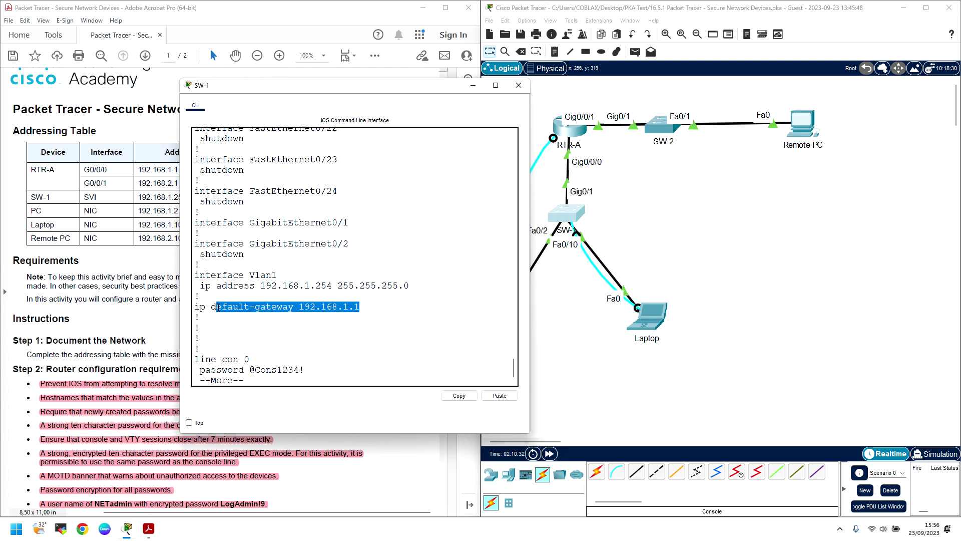
left_click(519, 86)
Step: Ping 192.168.1.254 from the Remote PC command prompt, getting replies
left_click(818, 125)
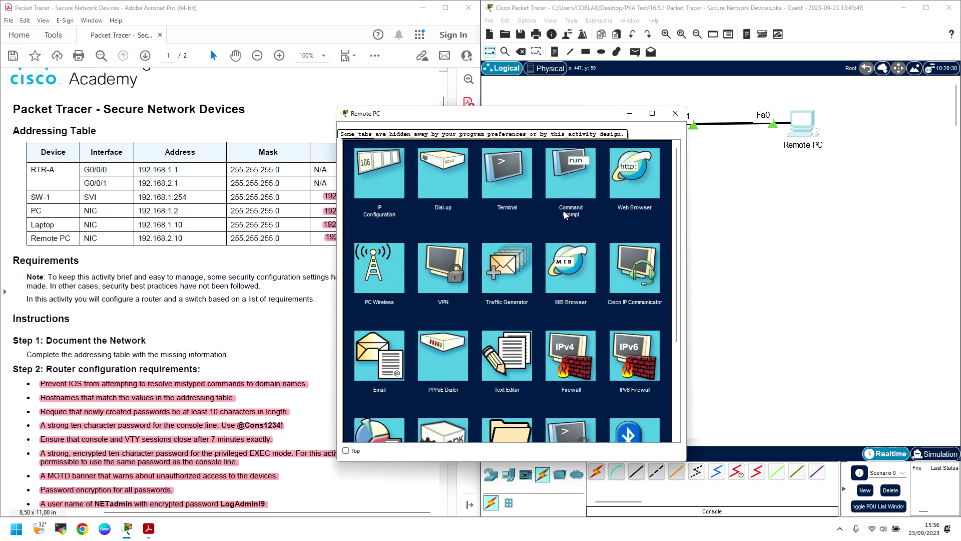
left_click(585, 175)
key("Return")
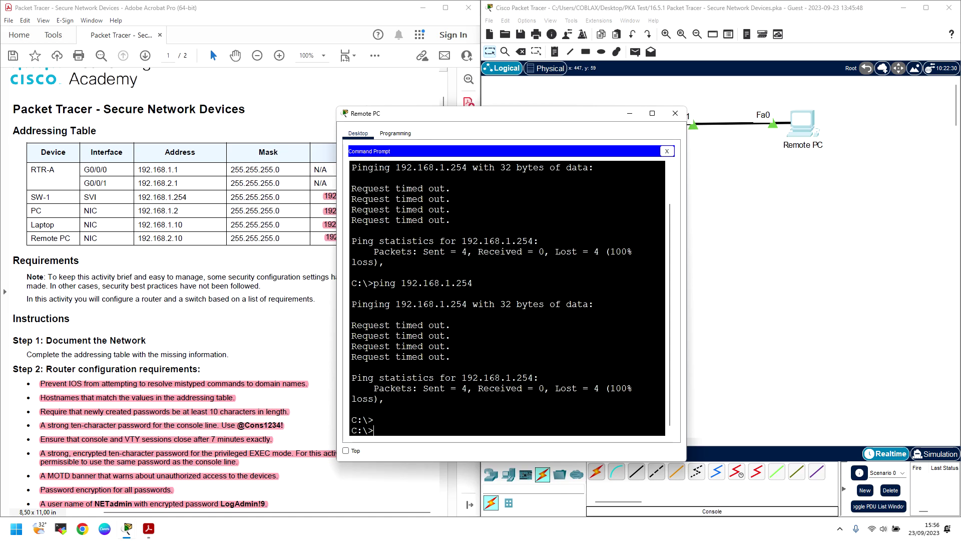
key("Up")
key("Return")
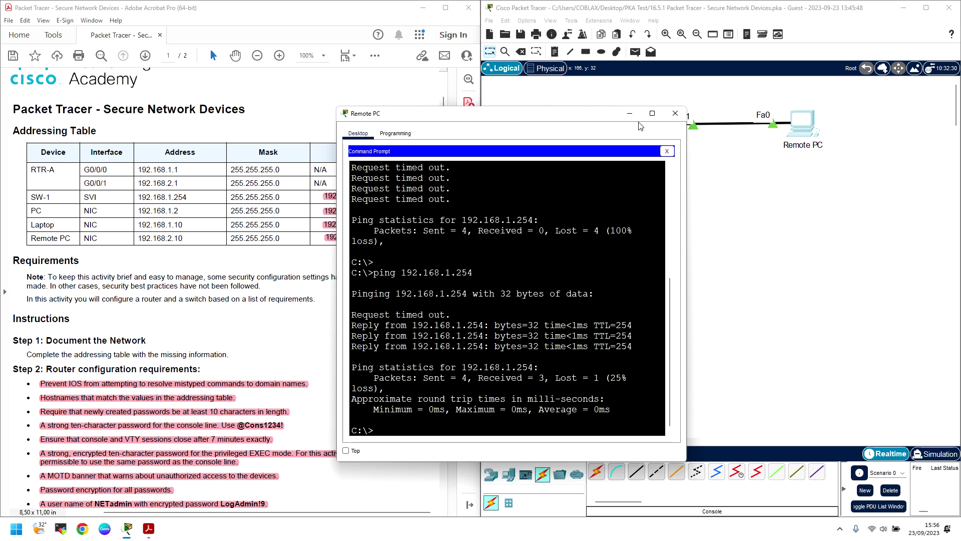
left_click(675, 114)
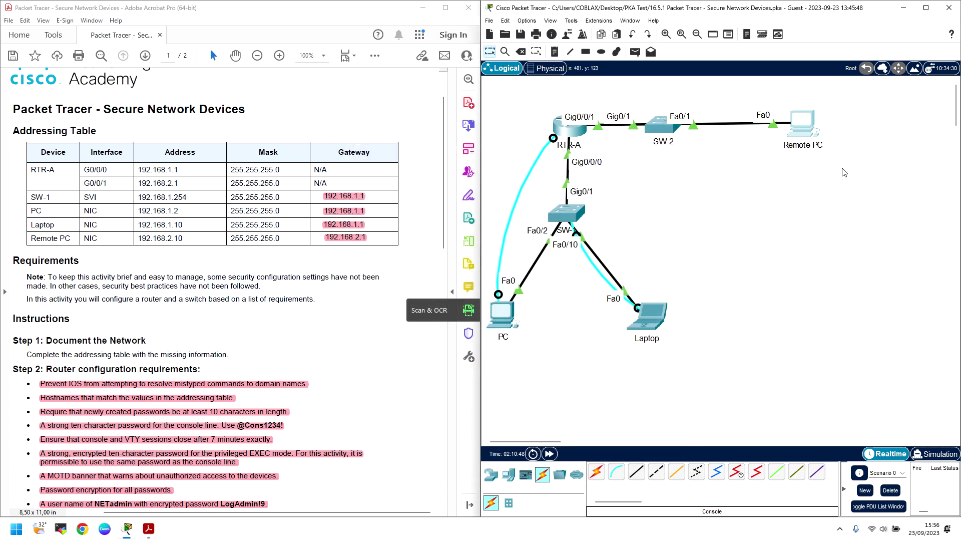
Step: SSH from Remote PC to 192.168.1.254 with the admin username and log in with its password
left_click(801, 125)
left_click(519, 169)
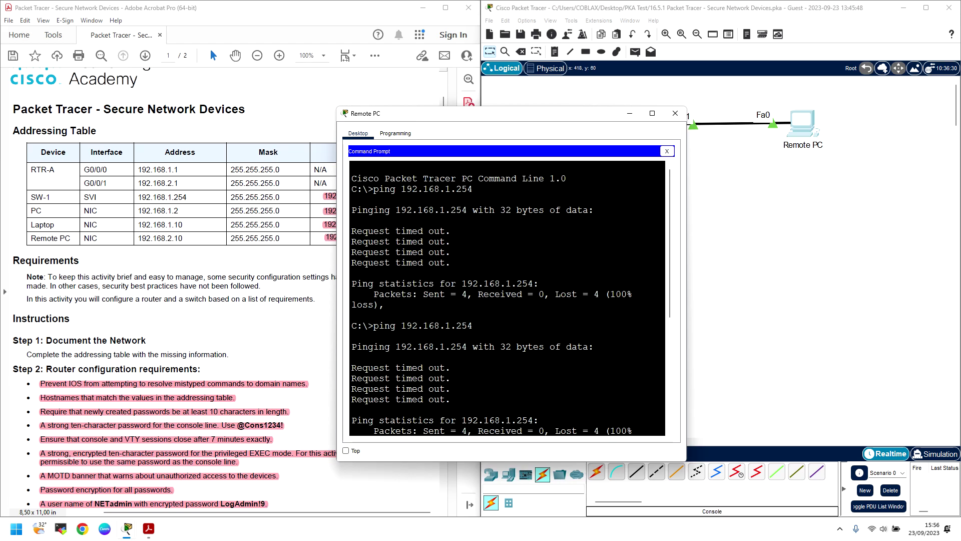
left_click_drag(481, 118, 348, 84)
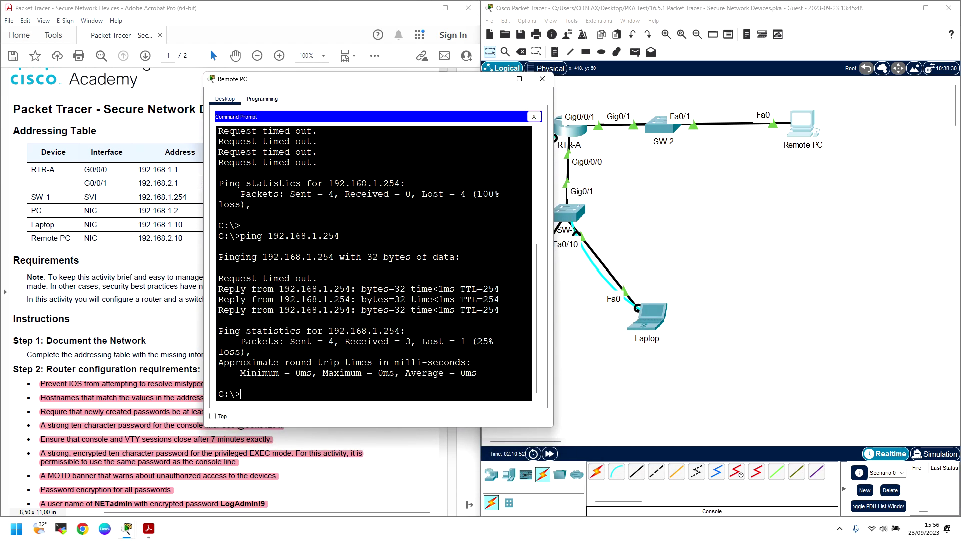
type("ssh -l NETadmin 192.168.1.254")
key("Return")
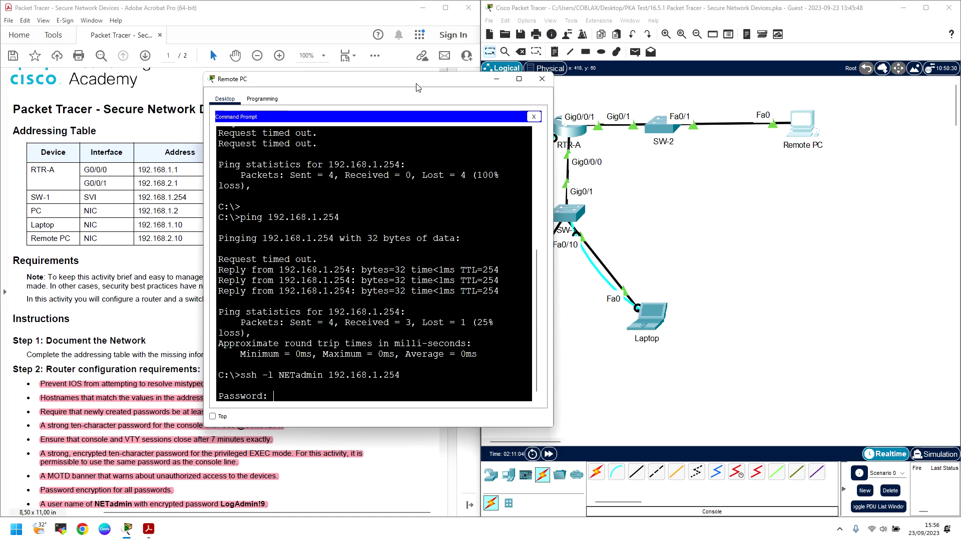
left_click_drag(325, 79, 501, 98)
scroll(262, 263, "down", 5)
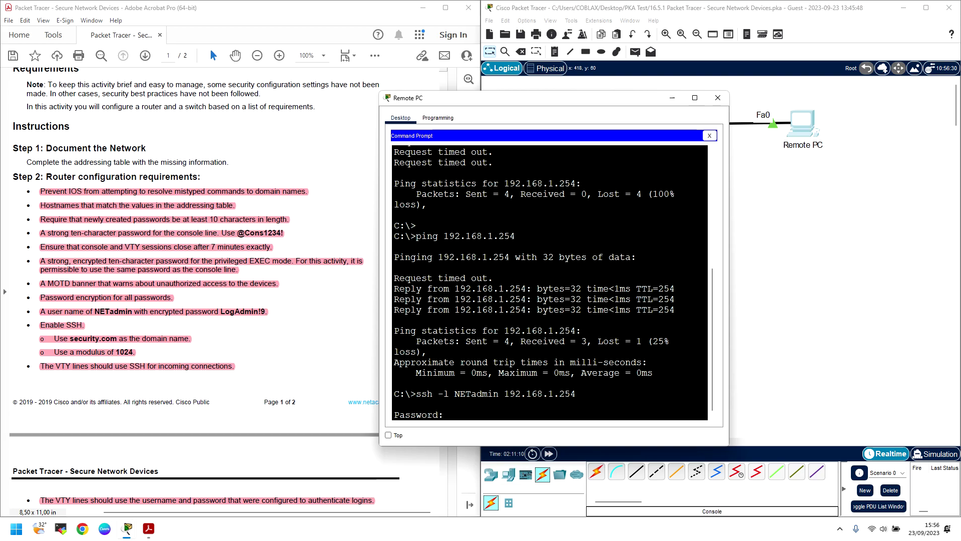
key("Return")
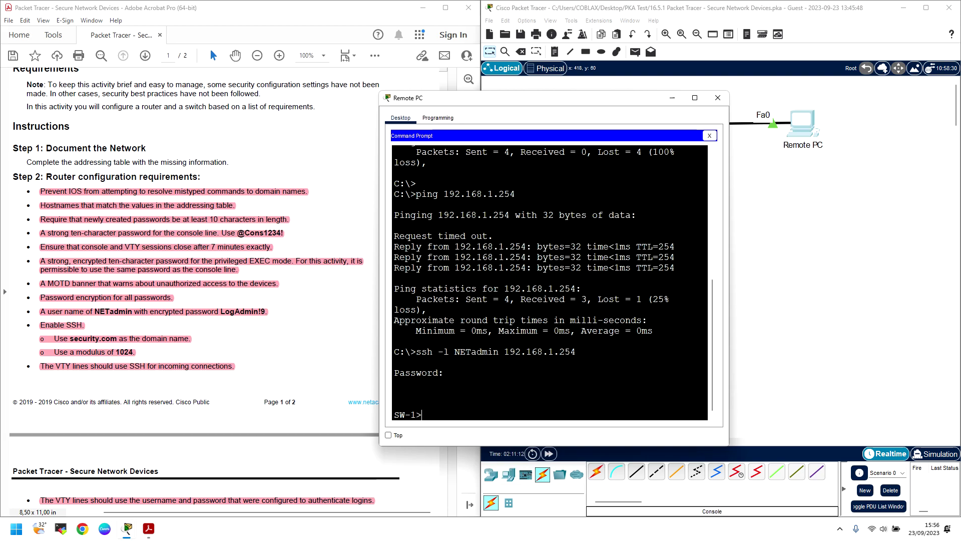
Step: Highlight the final Step 3 line about hosts pinging the switch management interface
left_click(717, 98)
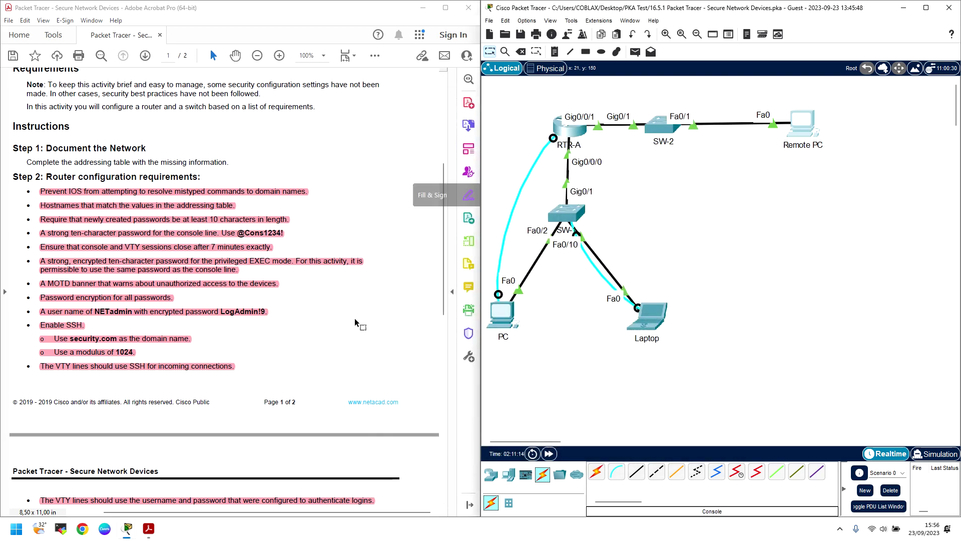
scroll(288, 329, "down", 3)
scroll(286, 333, "down", 7)
left_click_drag(40, 263, 302, 262)
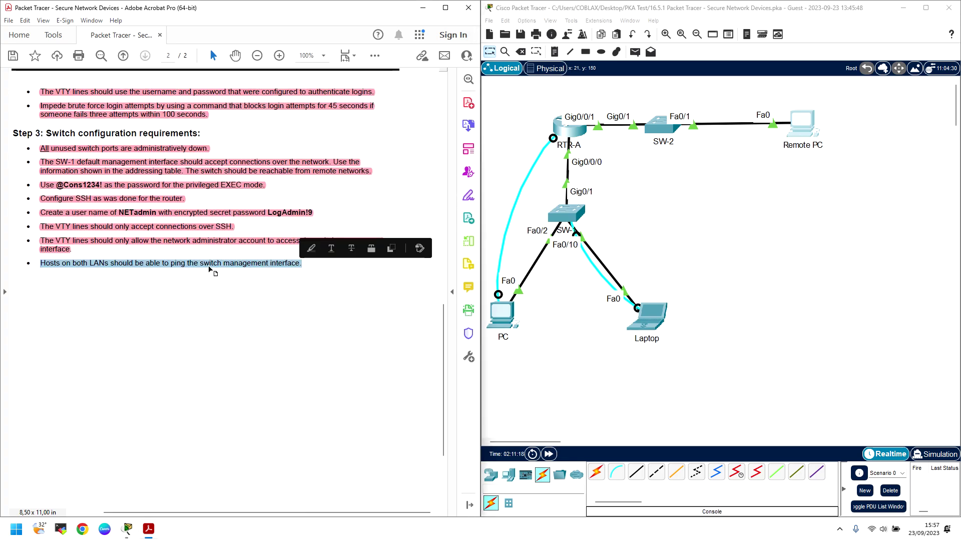
right_click(225, 269)
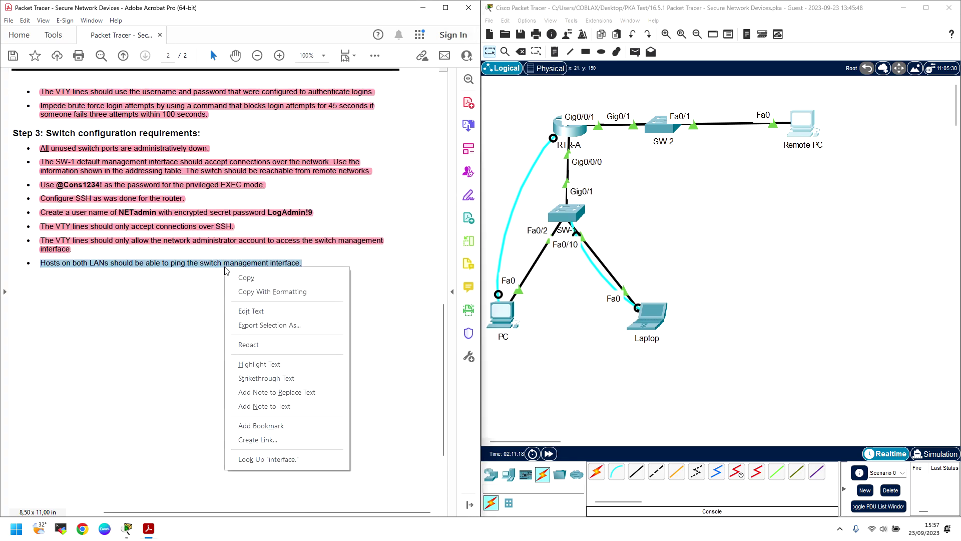
left_click(264, 366)
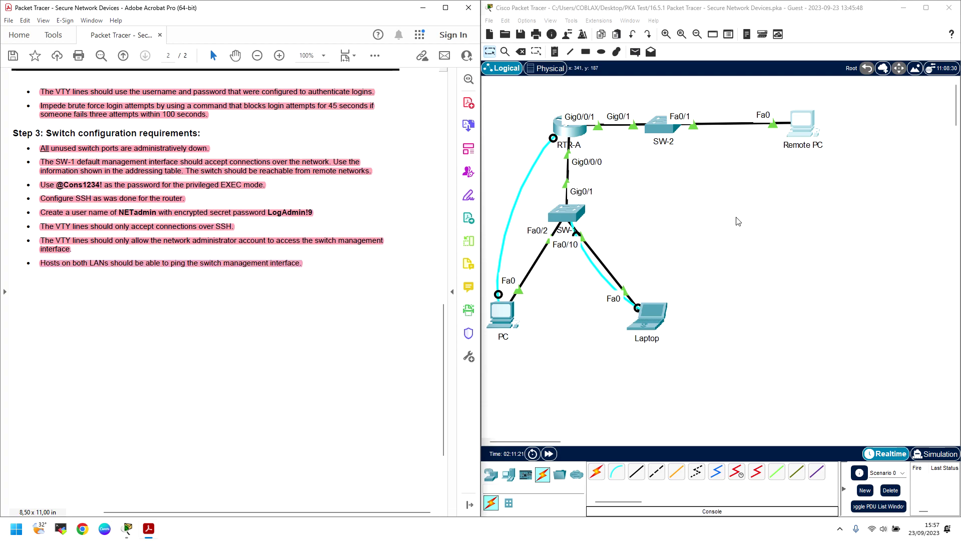
Step: Switch back to Packet Tracer from the taskbar
mouse_move(128, 528)
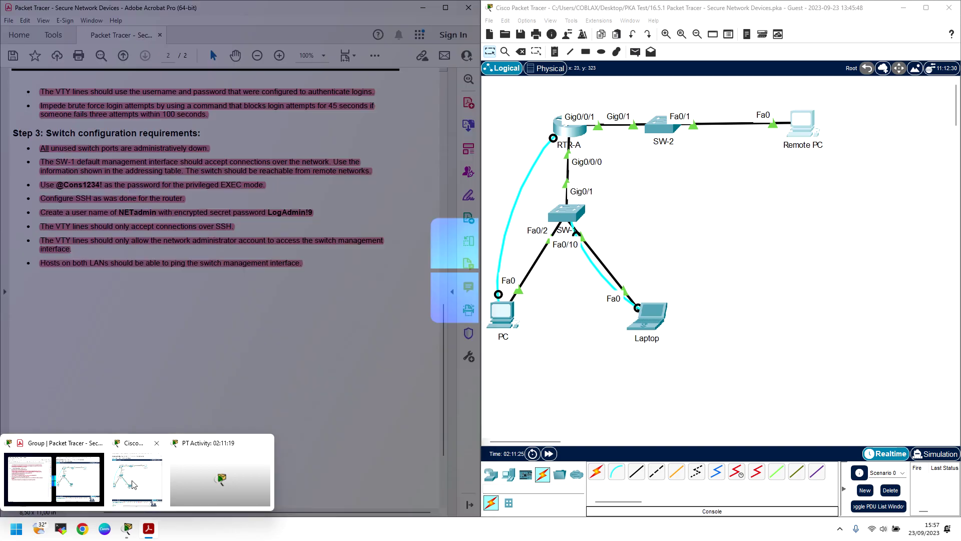
left_click(140, 482)
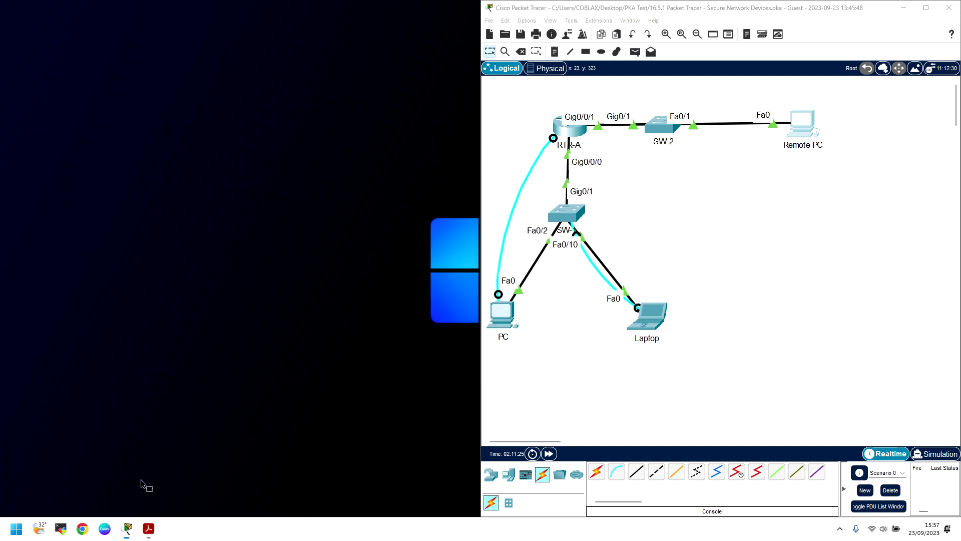
mouse_move(128, 528)
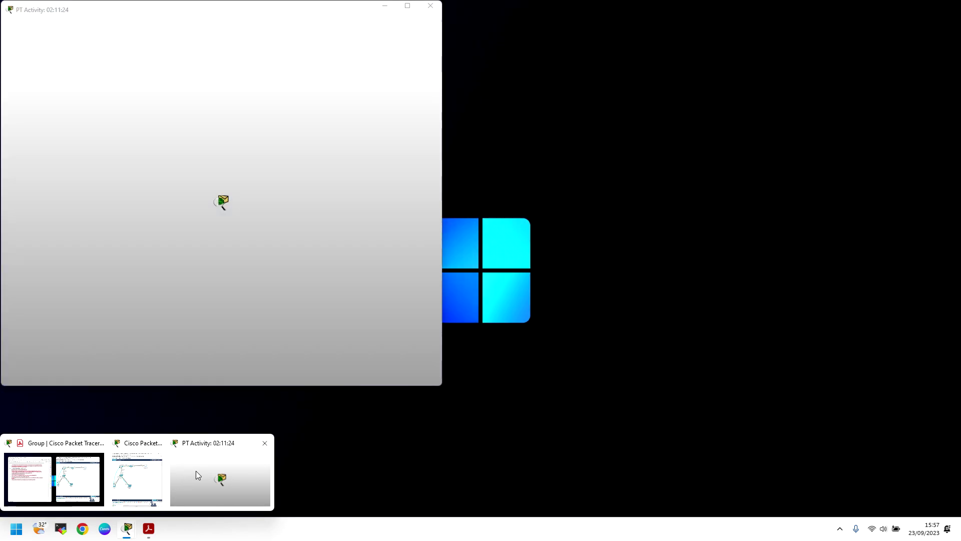
Step: Check the activity results, reviewing 100% completion and 98/98 assessment items
left_click(196, 473)
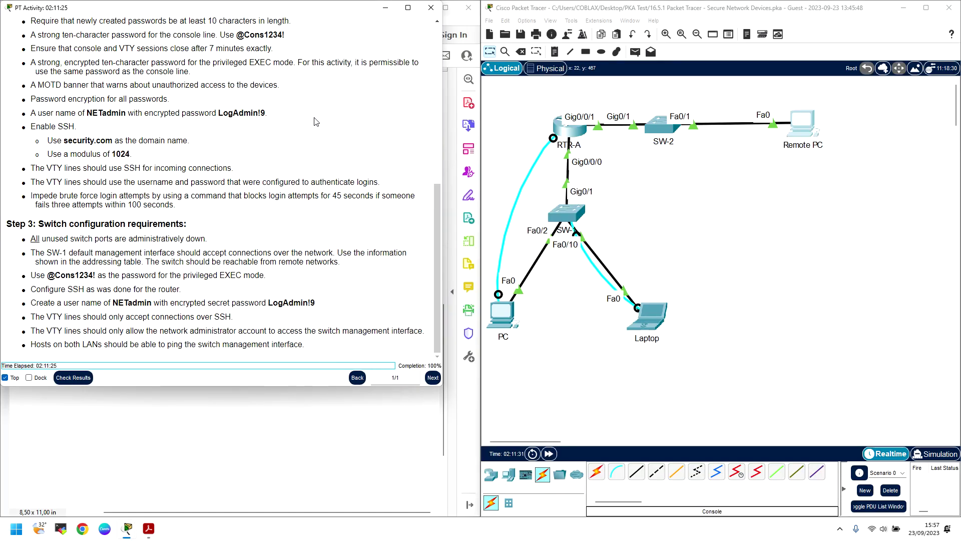
left_click_drag(339, 3, 604, 94)
scroll(222, 264, "up", 10)
scroll(222, 263, "down", 1)
left_click(337, 468)
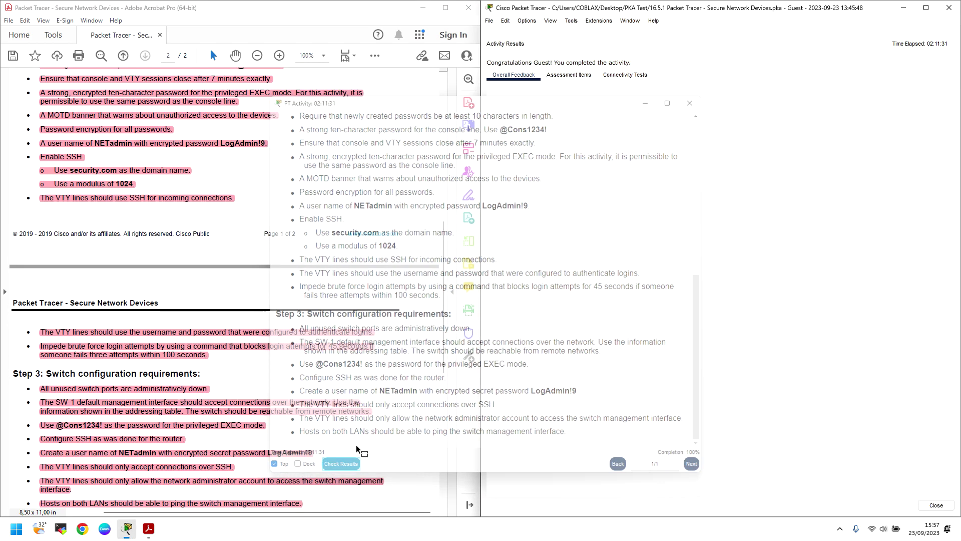
left_click(591, 78)
scroll(626, 348, "down", 10)
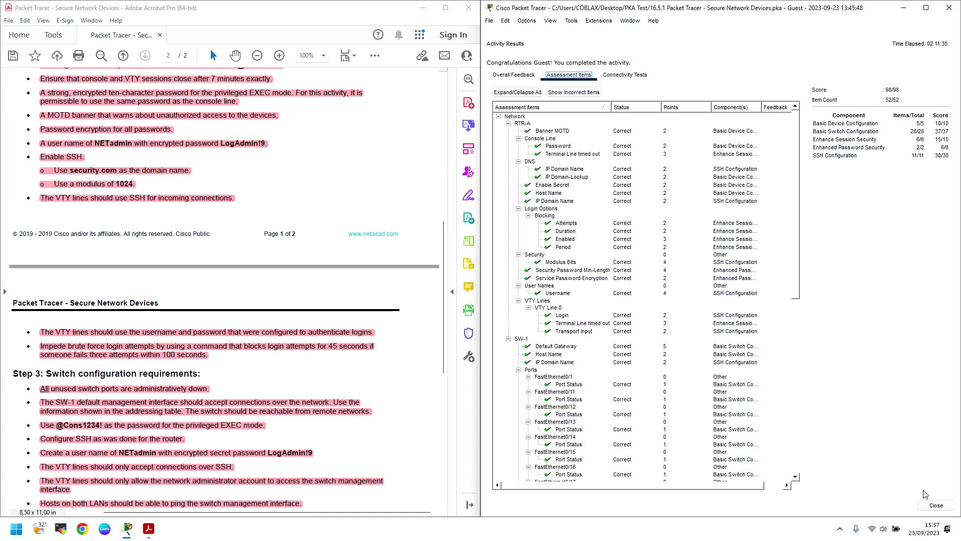
left_click(936, 505)
scroll(344, 184, "up", 8)
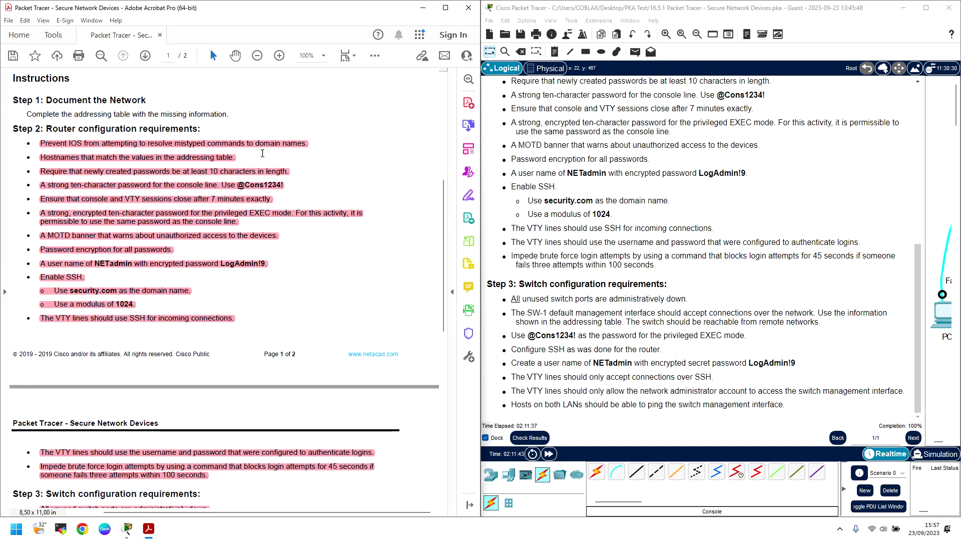
scroll(262, 156, "down", 5)
scroll(262, 155, "down", 7)
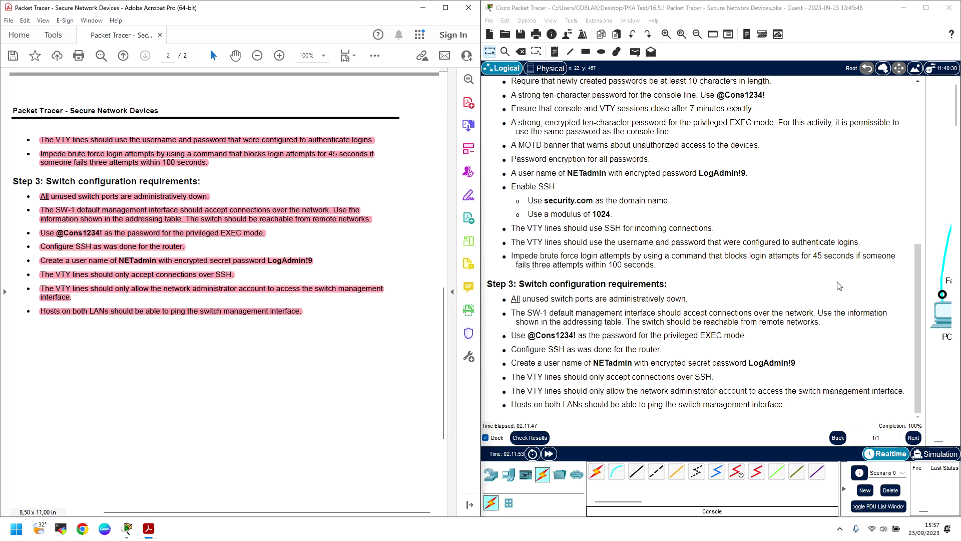
Step: Undock the activity instructions into a floating window and reposition it
left_click(486, 438)
left_click_drag(352, 9, 395, 82)
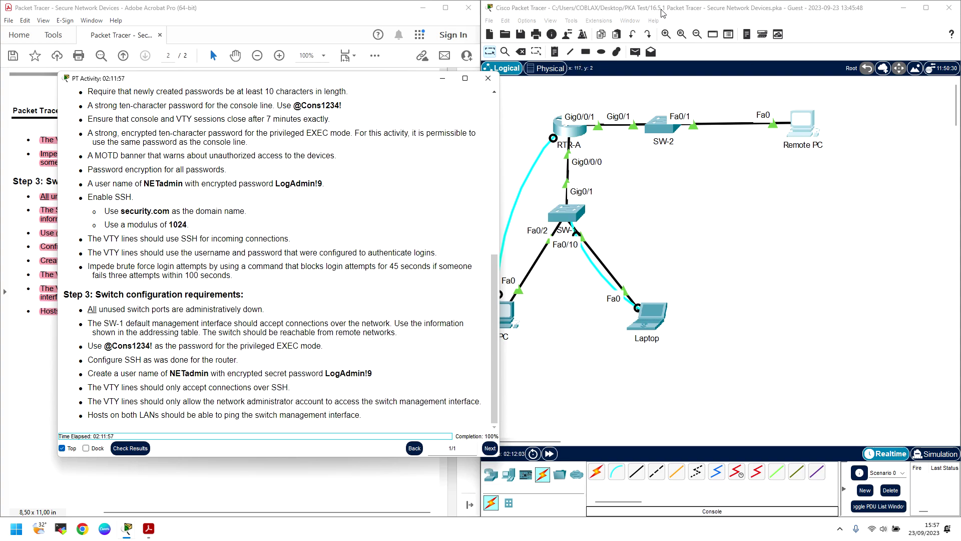
left_click_drag(422, 82, 411, 69)
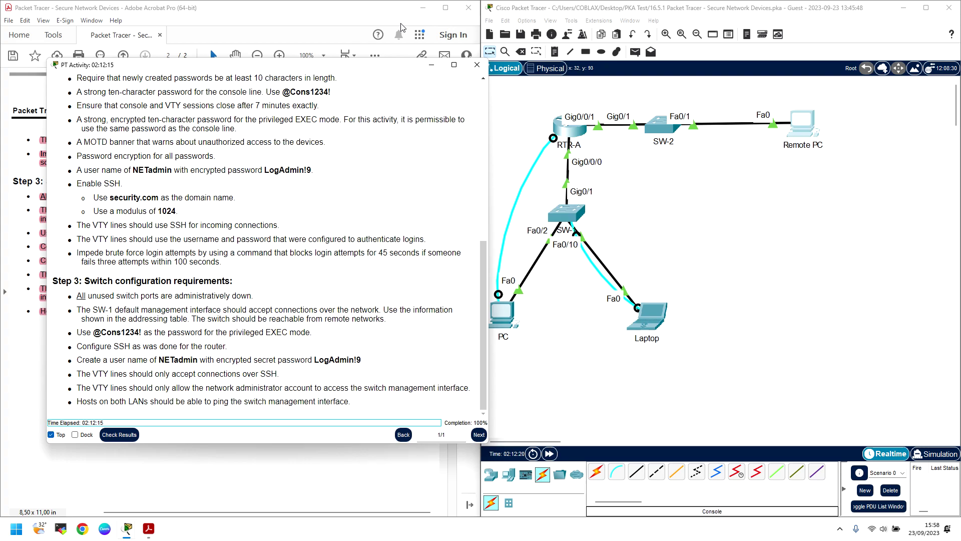
scroll(343, 175, "up", 1)
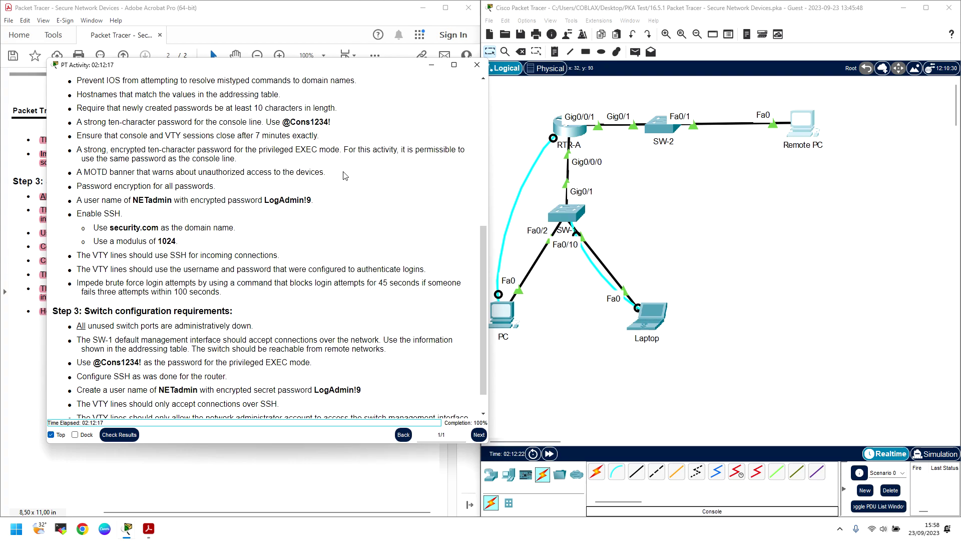